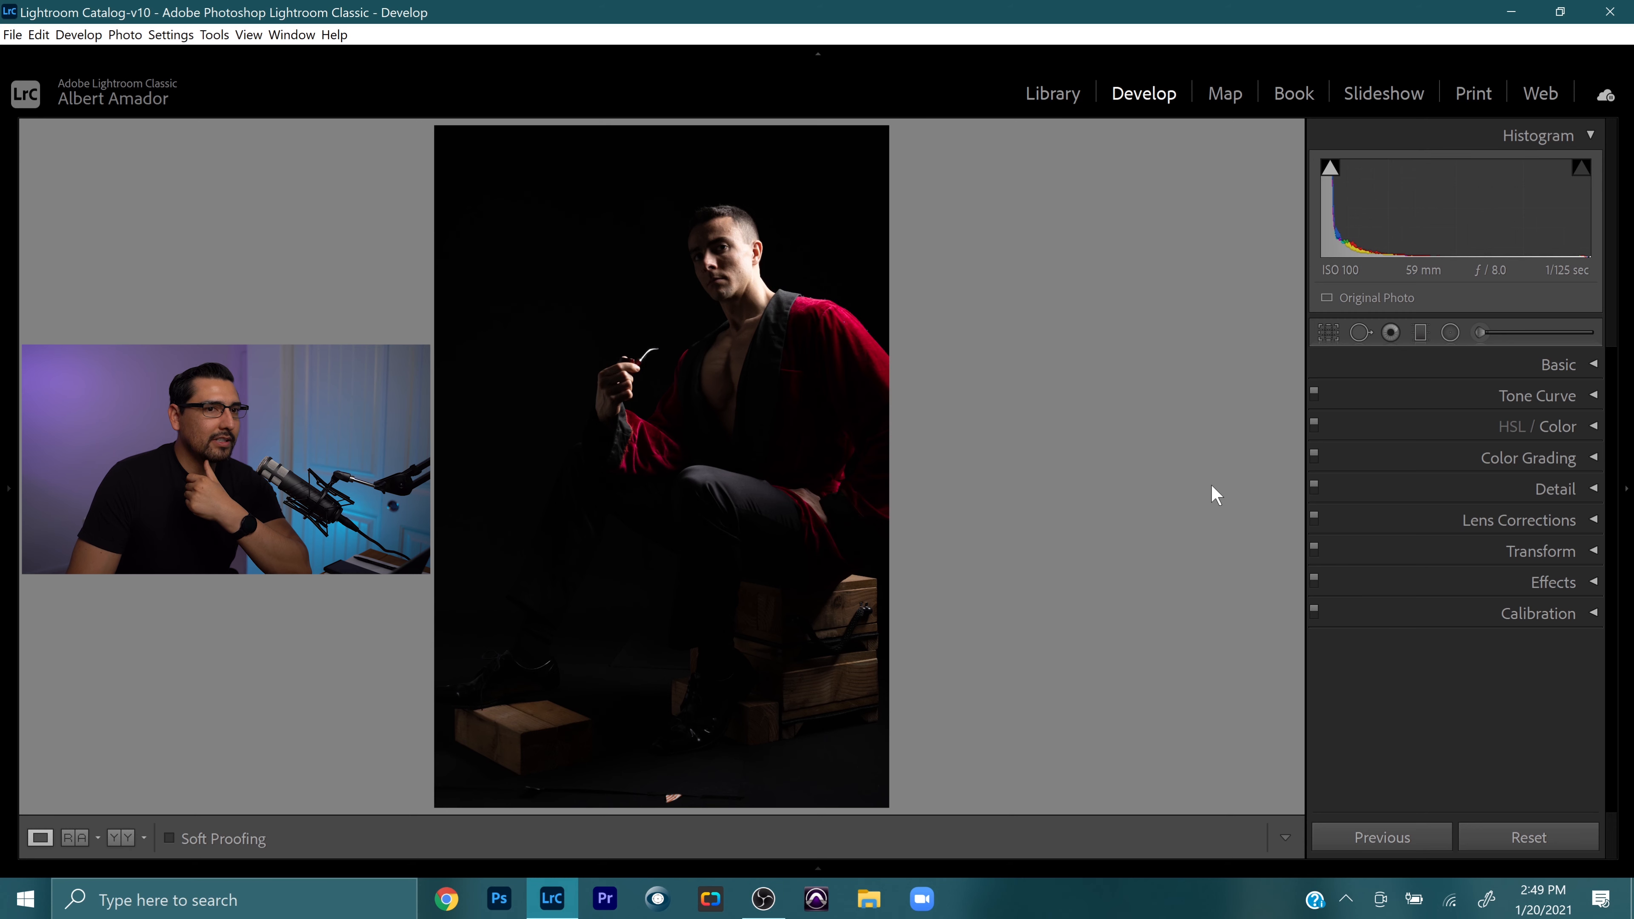
Step: Apply the lens profile corrections to the portrait, and compare the photo with the Lens Corrections off and on
click(1517, 521)
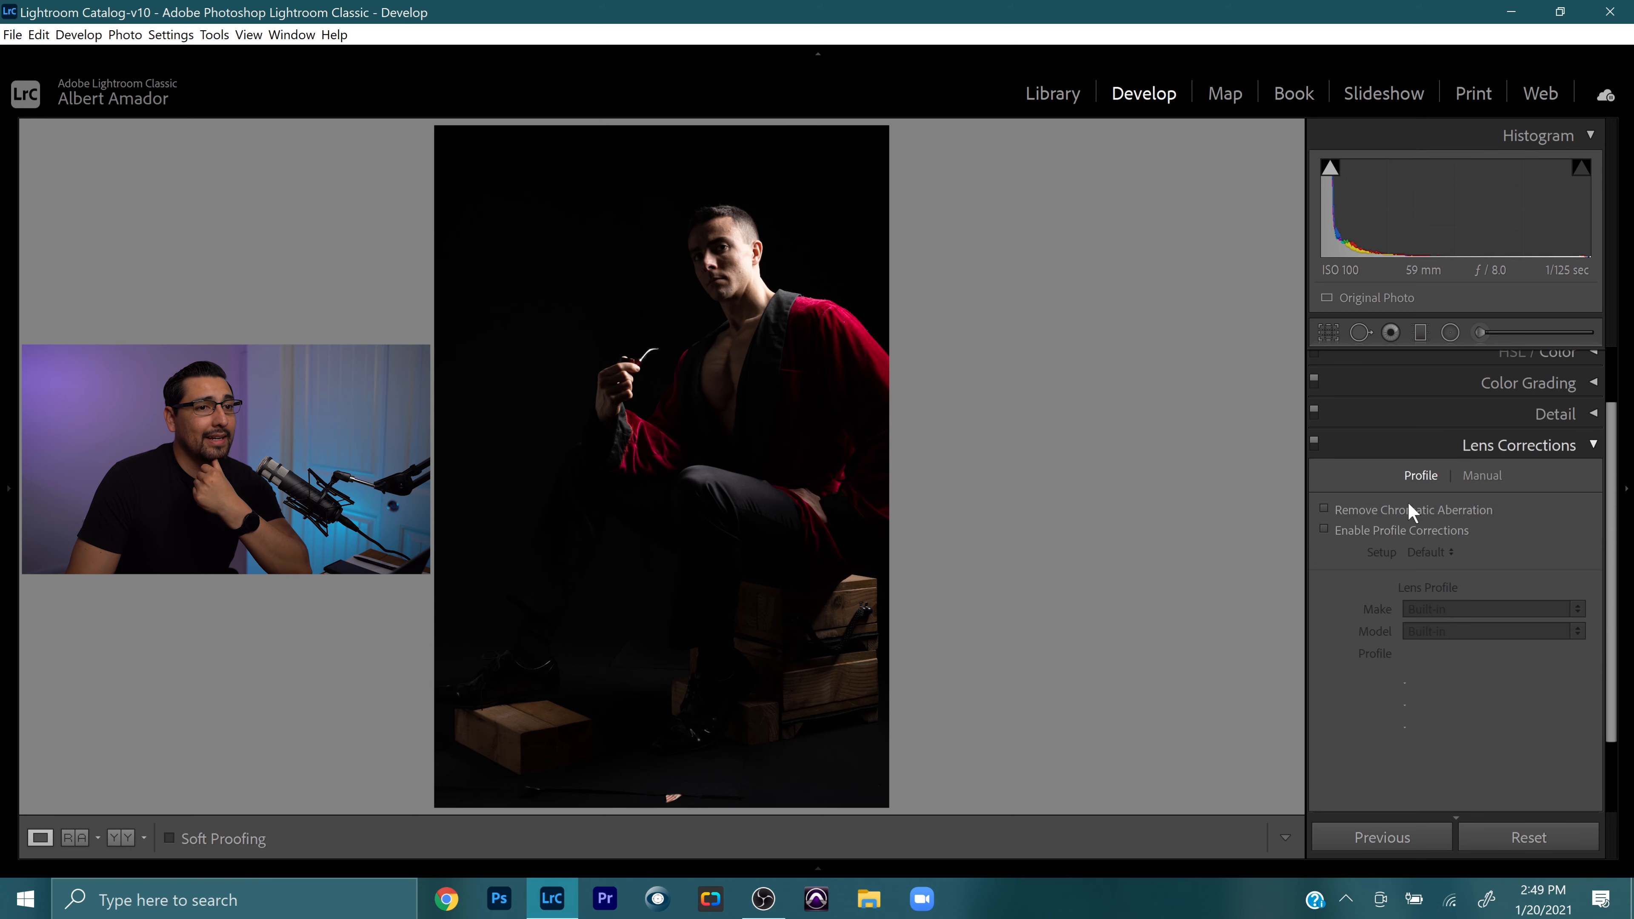
click(1570, 444)
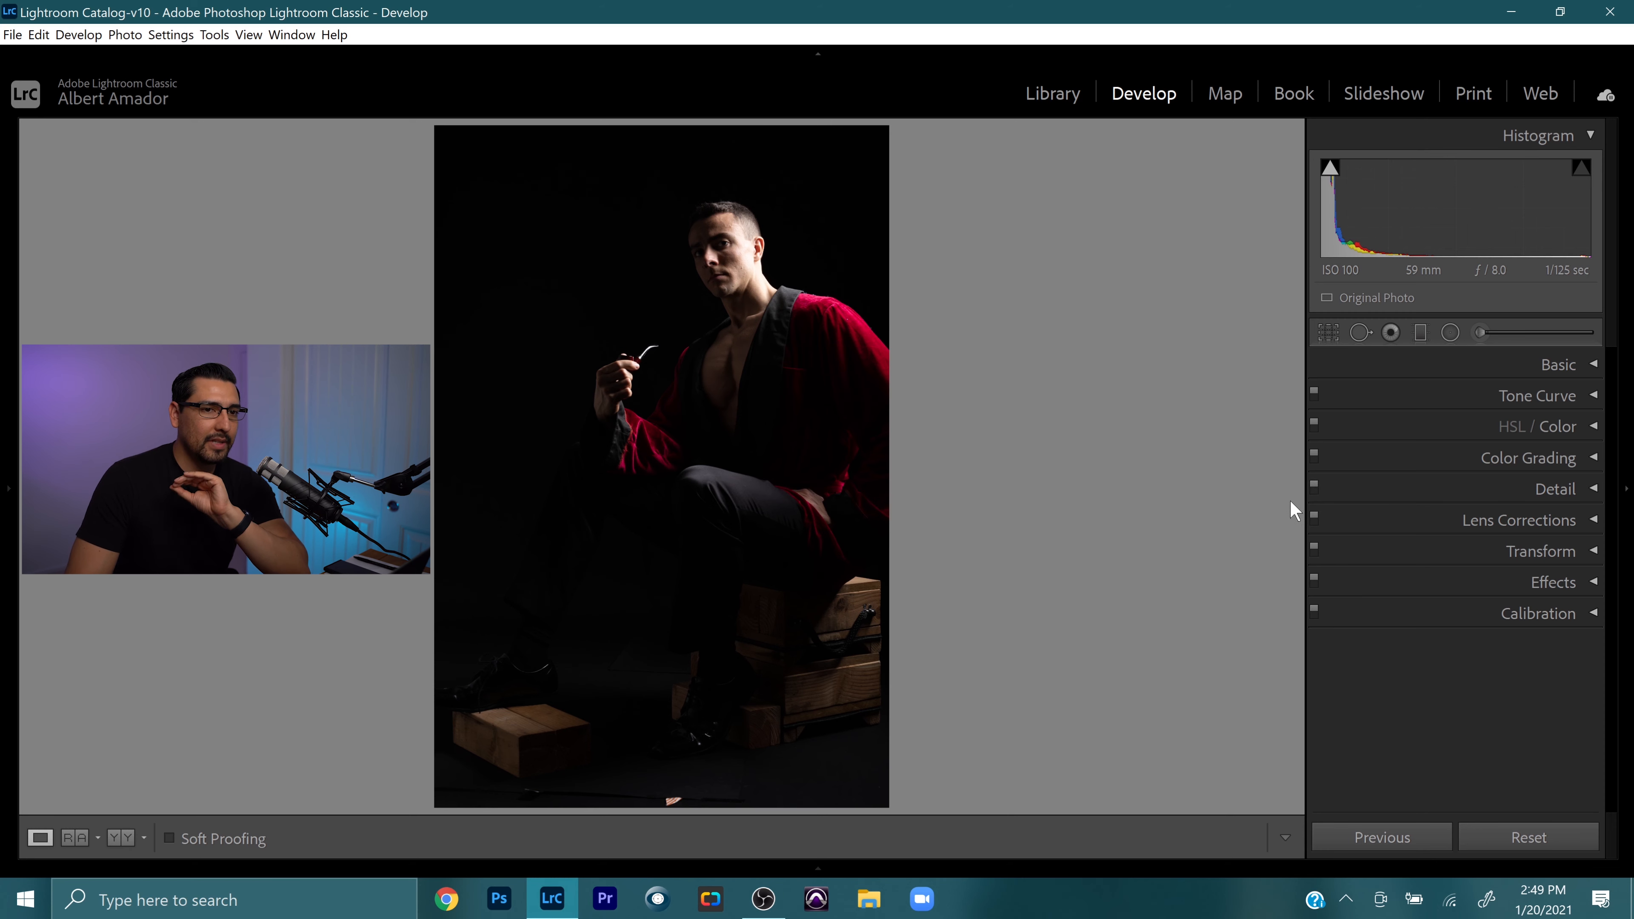
click(1314, 515)
click(1314, 515)
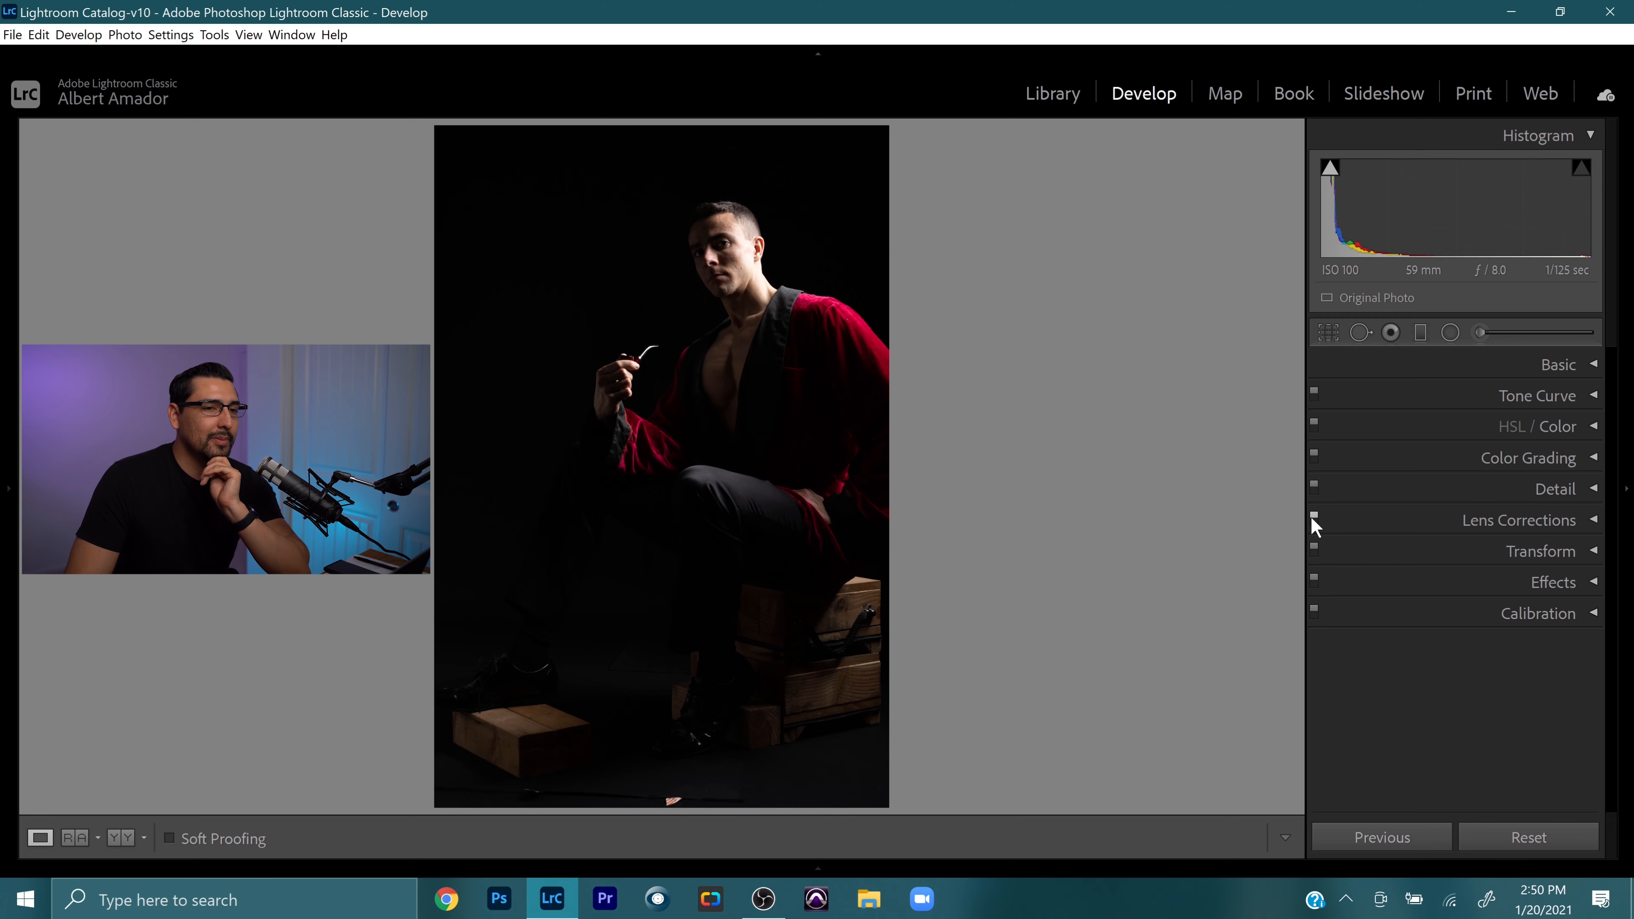
Step: Set the white balance temperature to 5750 and raise Shadows to +100
click(1594, 366)
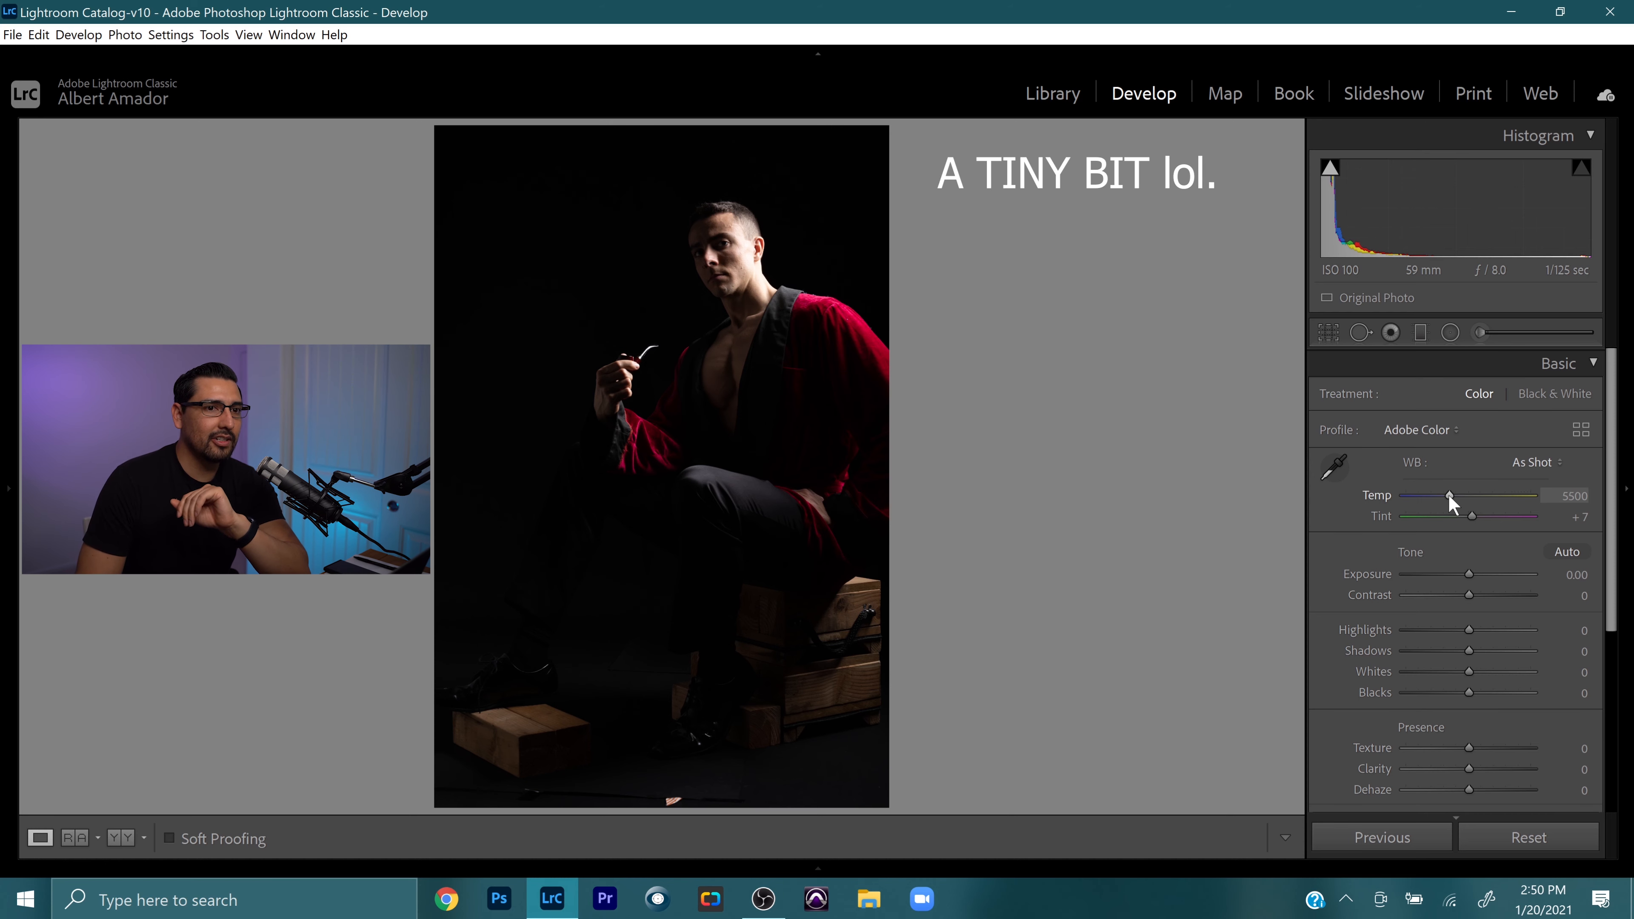
drag(1449, 495, 1451, 496)
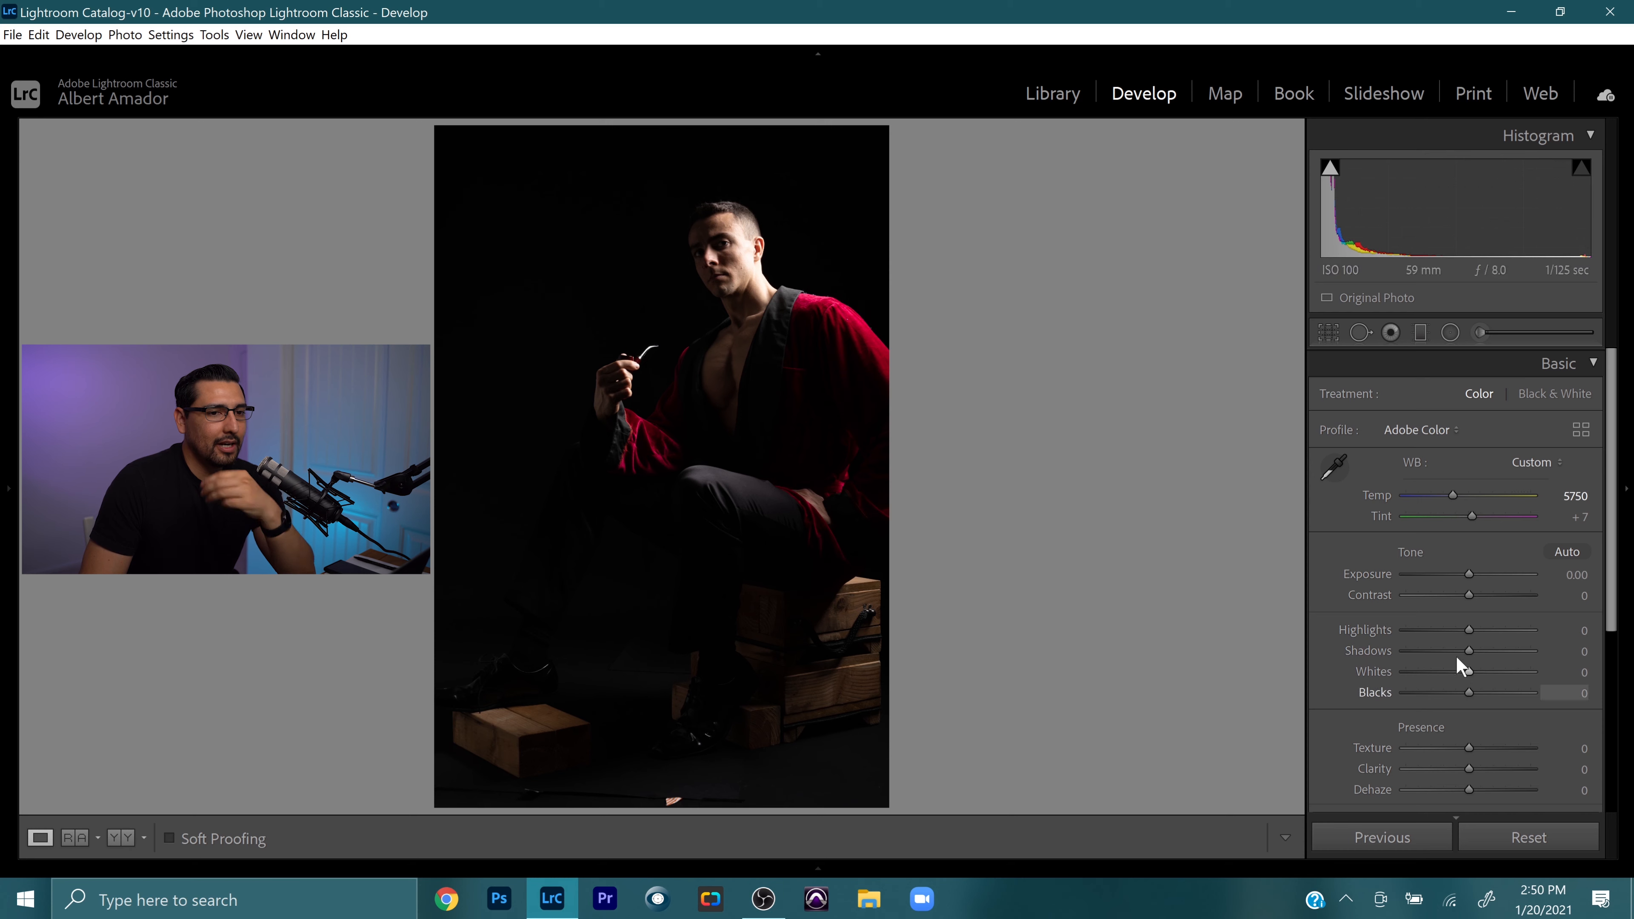
mouse_move(1469, 651)
mouse_down()
mouse_move(1562, 648)
mouse_move(1467, 649)
mouse_up()
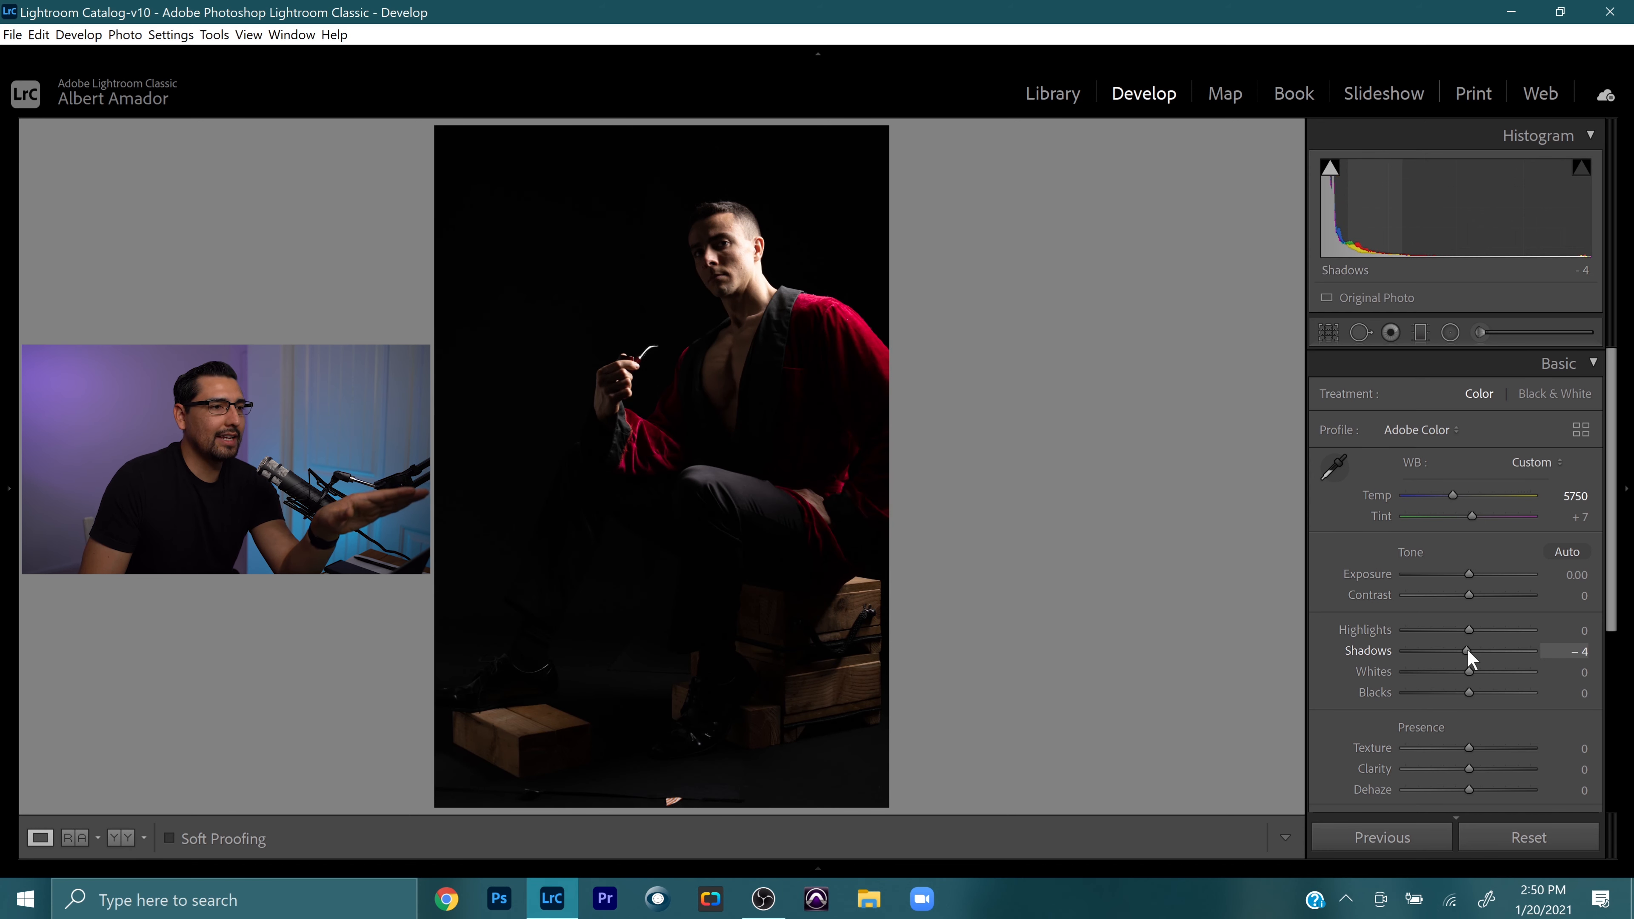
drag(1467, 649, 1343, 648)
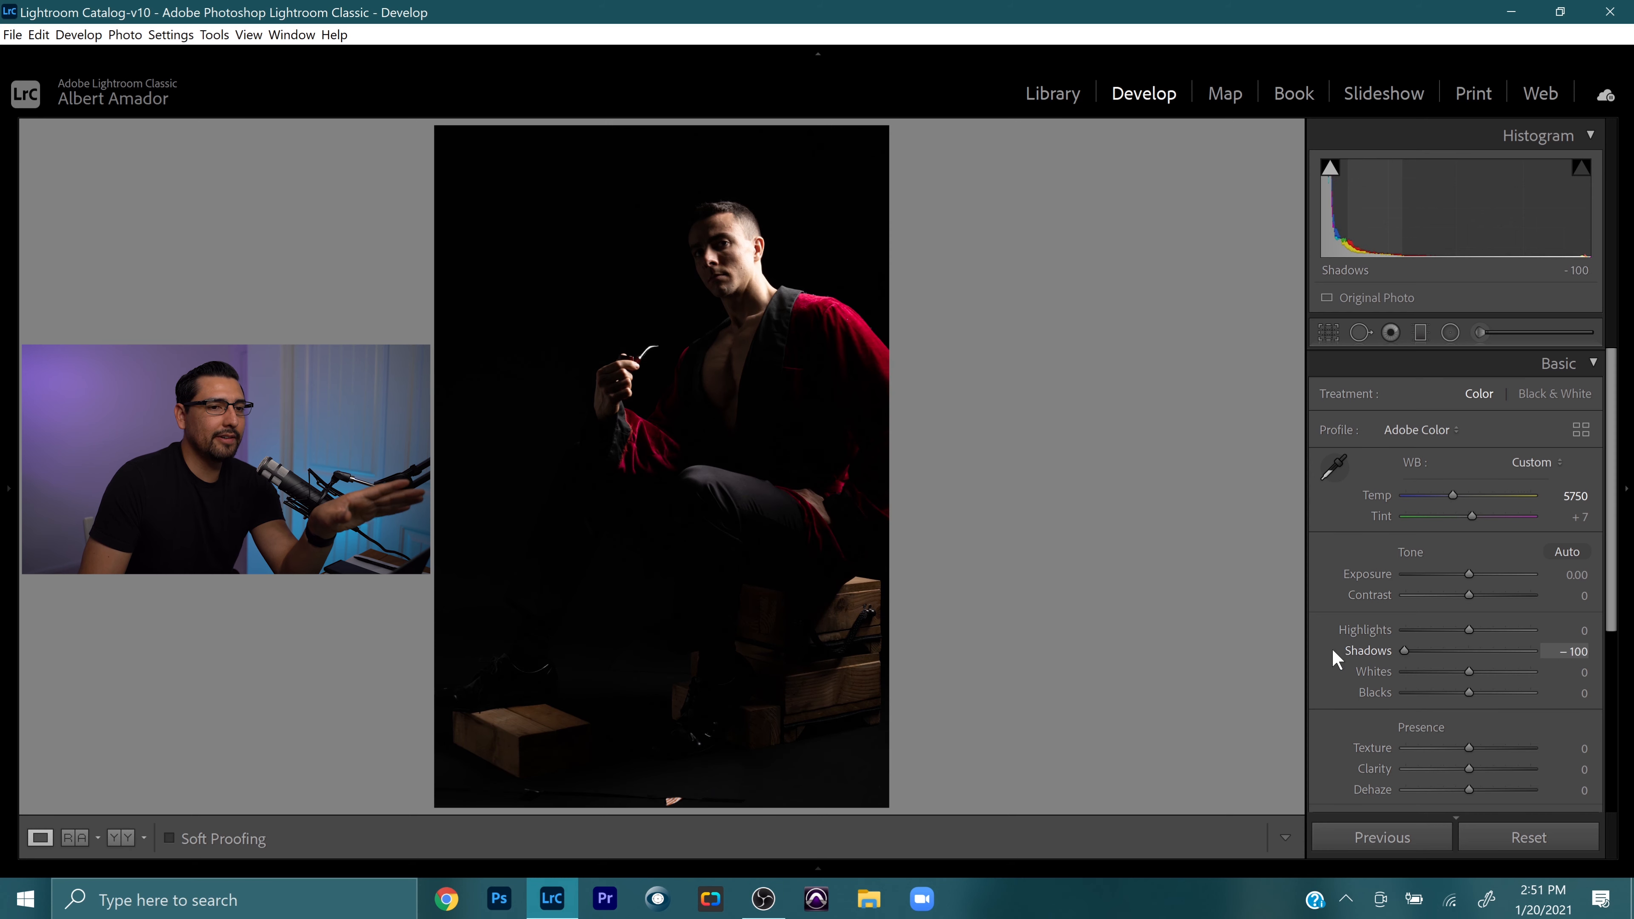
drag(1403, 650, 1590, 645)
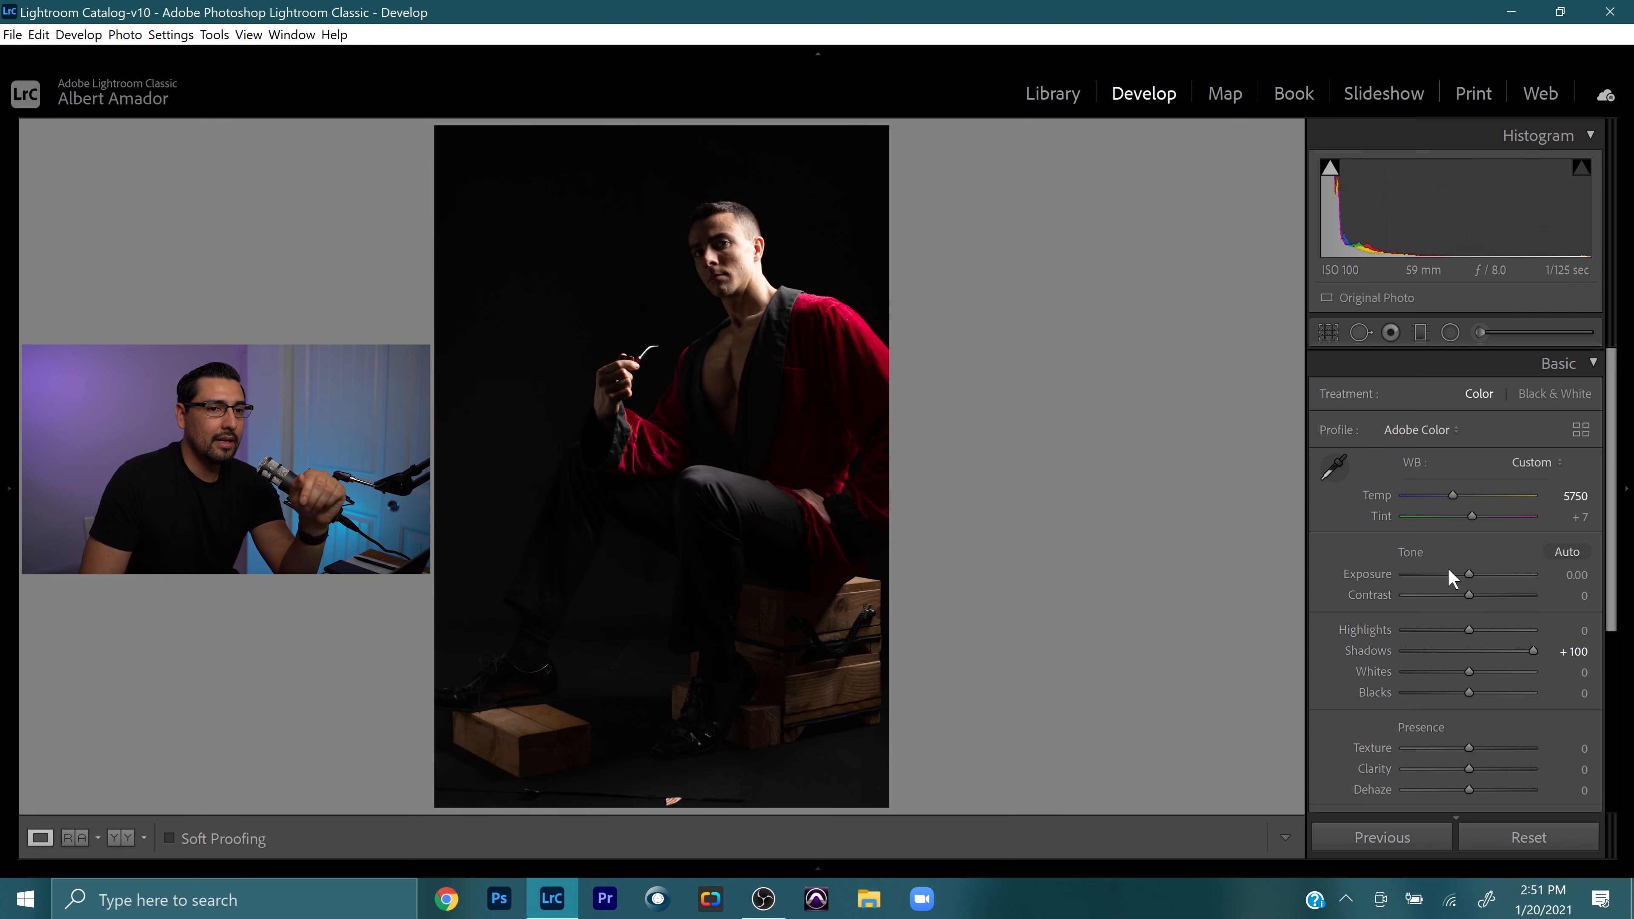
Step: Raise the photo's Exposure to +1.80
drag(1466, 576, 1467, 577)
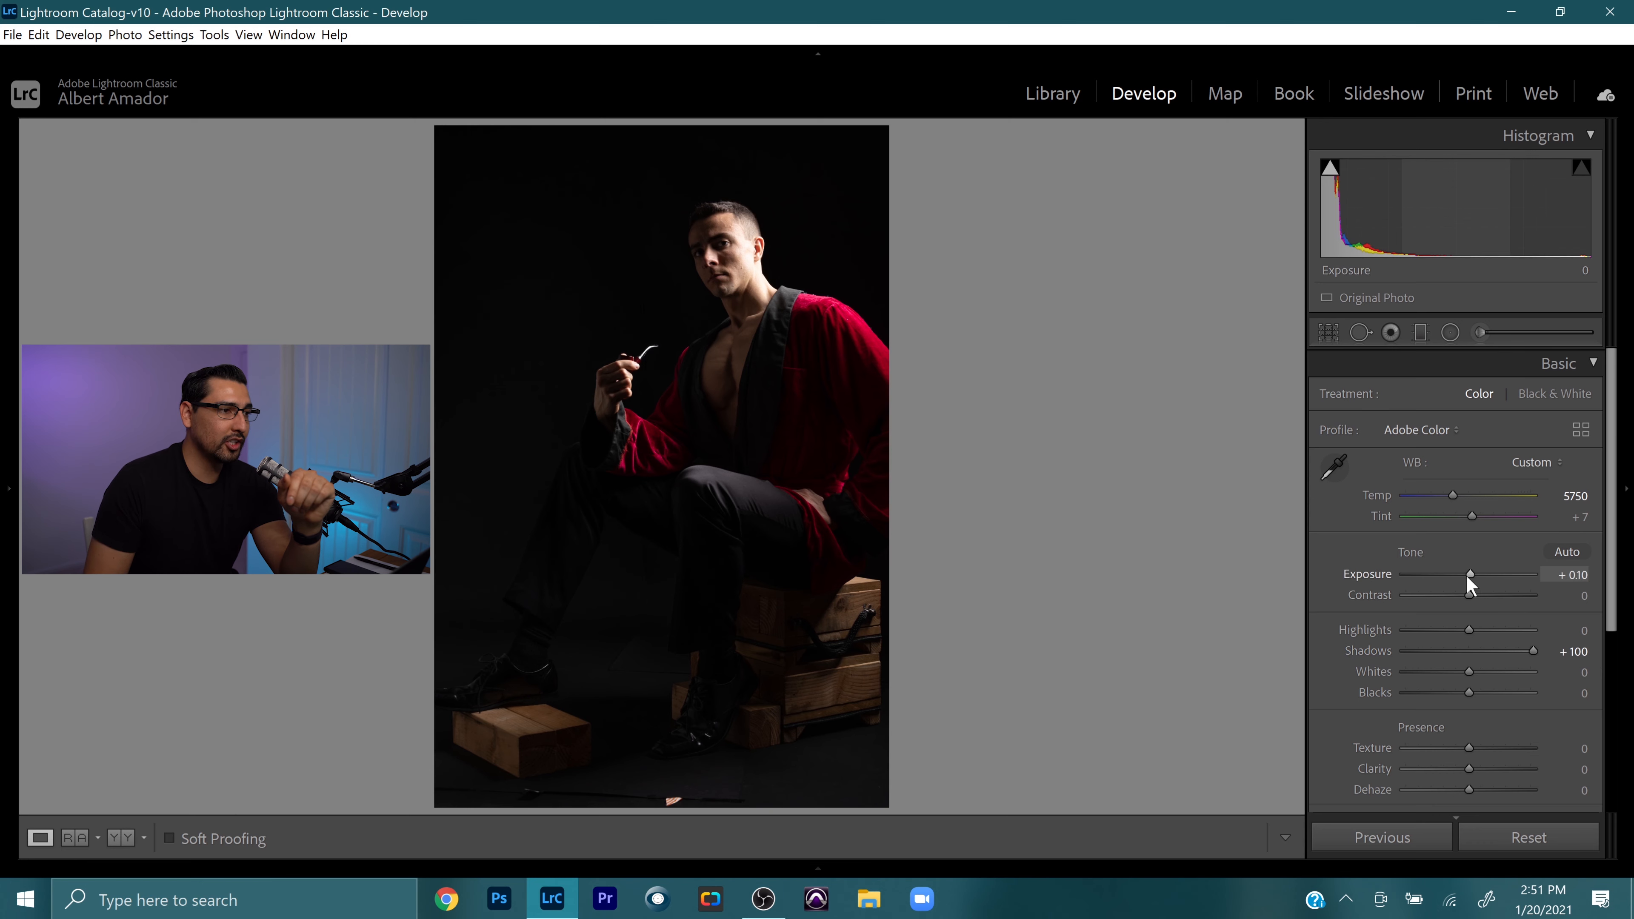
key(Up)
key(Up)
key(Up)
key(Up)
key(Up)
key(Up)
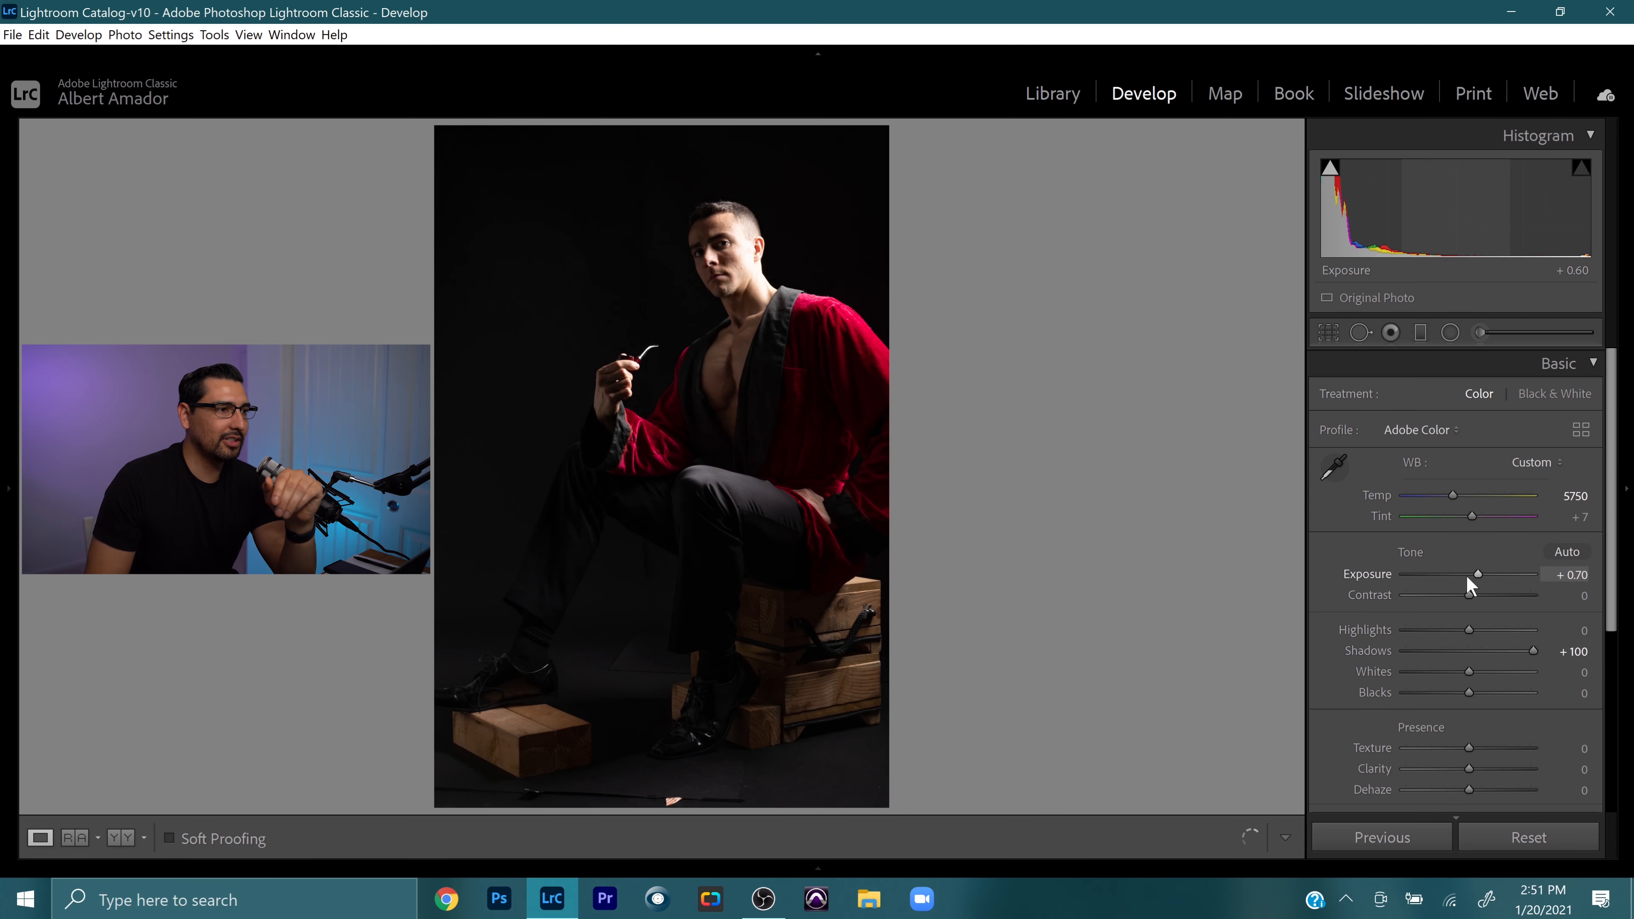
key(Up)
key(Up)
key(Up)
key(Up)
key(Up)
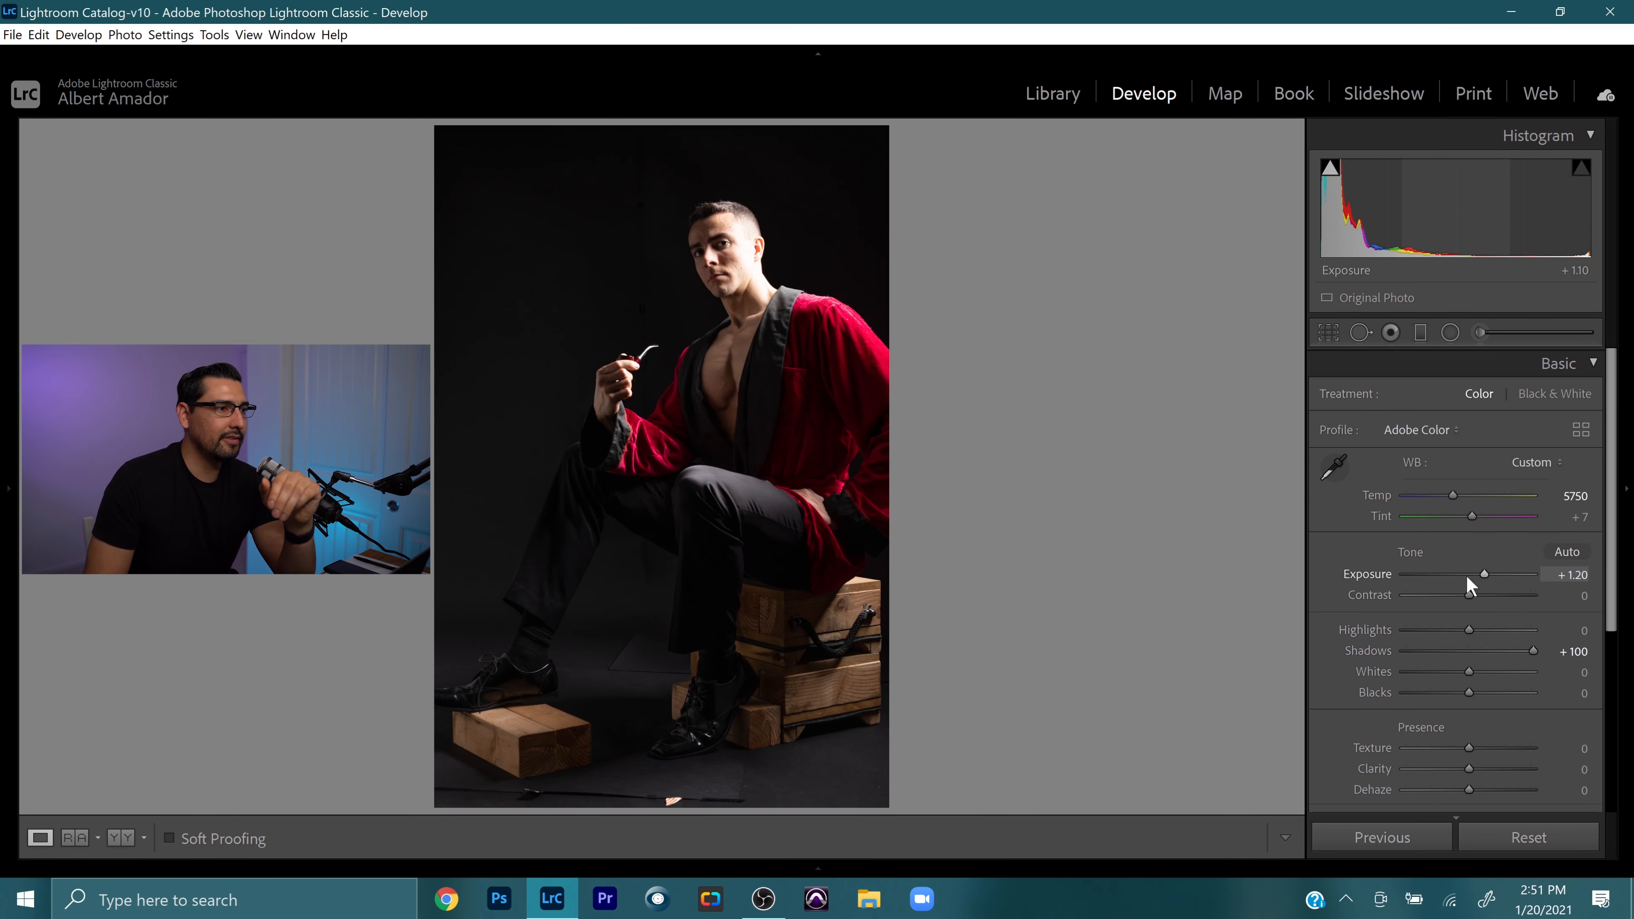
key(Up)
key(Up)
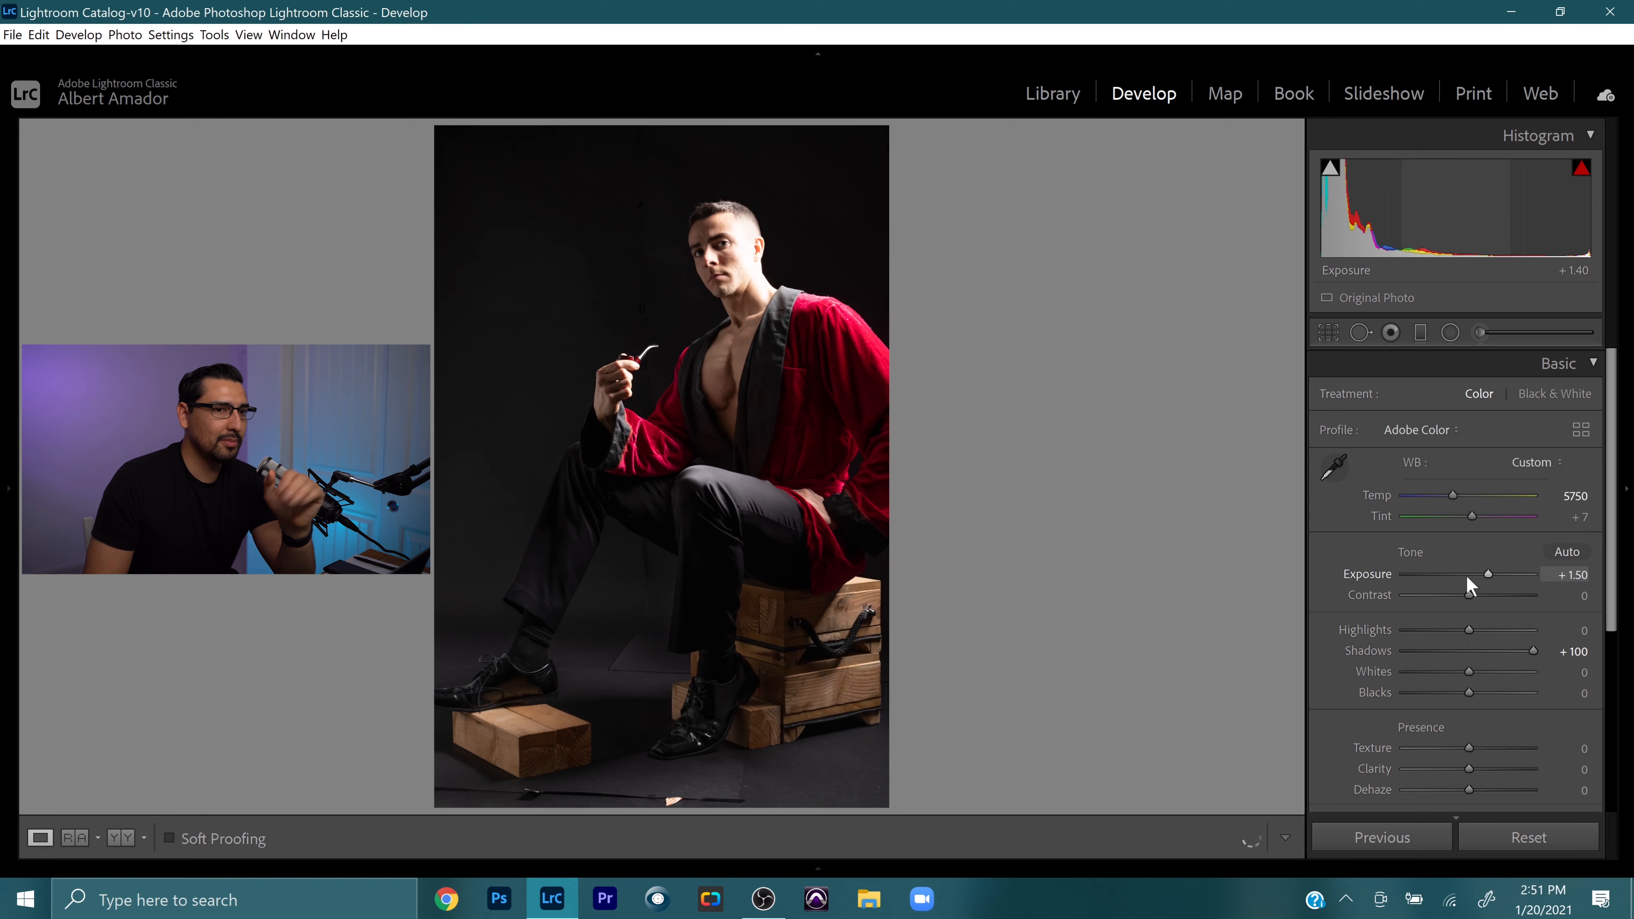
key(Up)
key(Up)
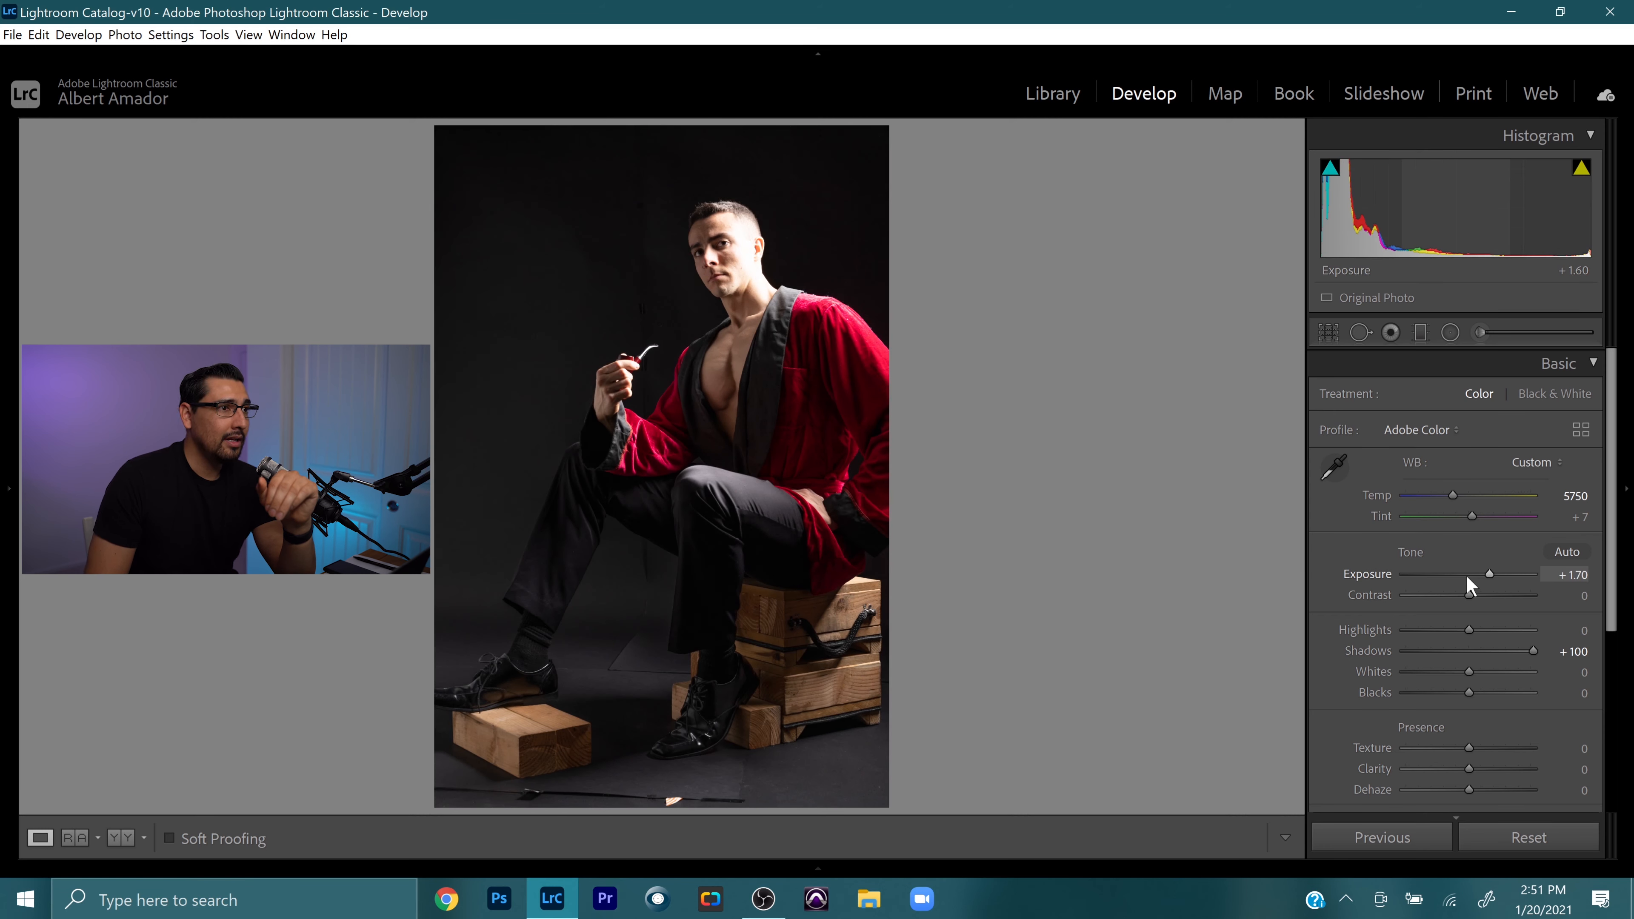
key(Up)
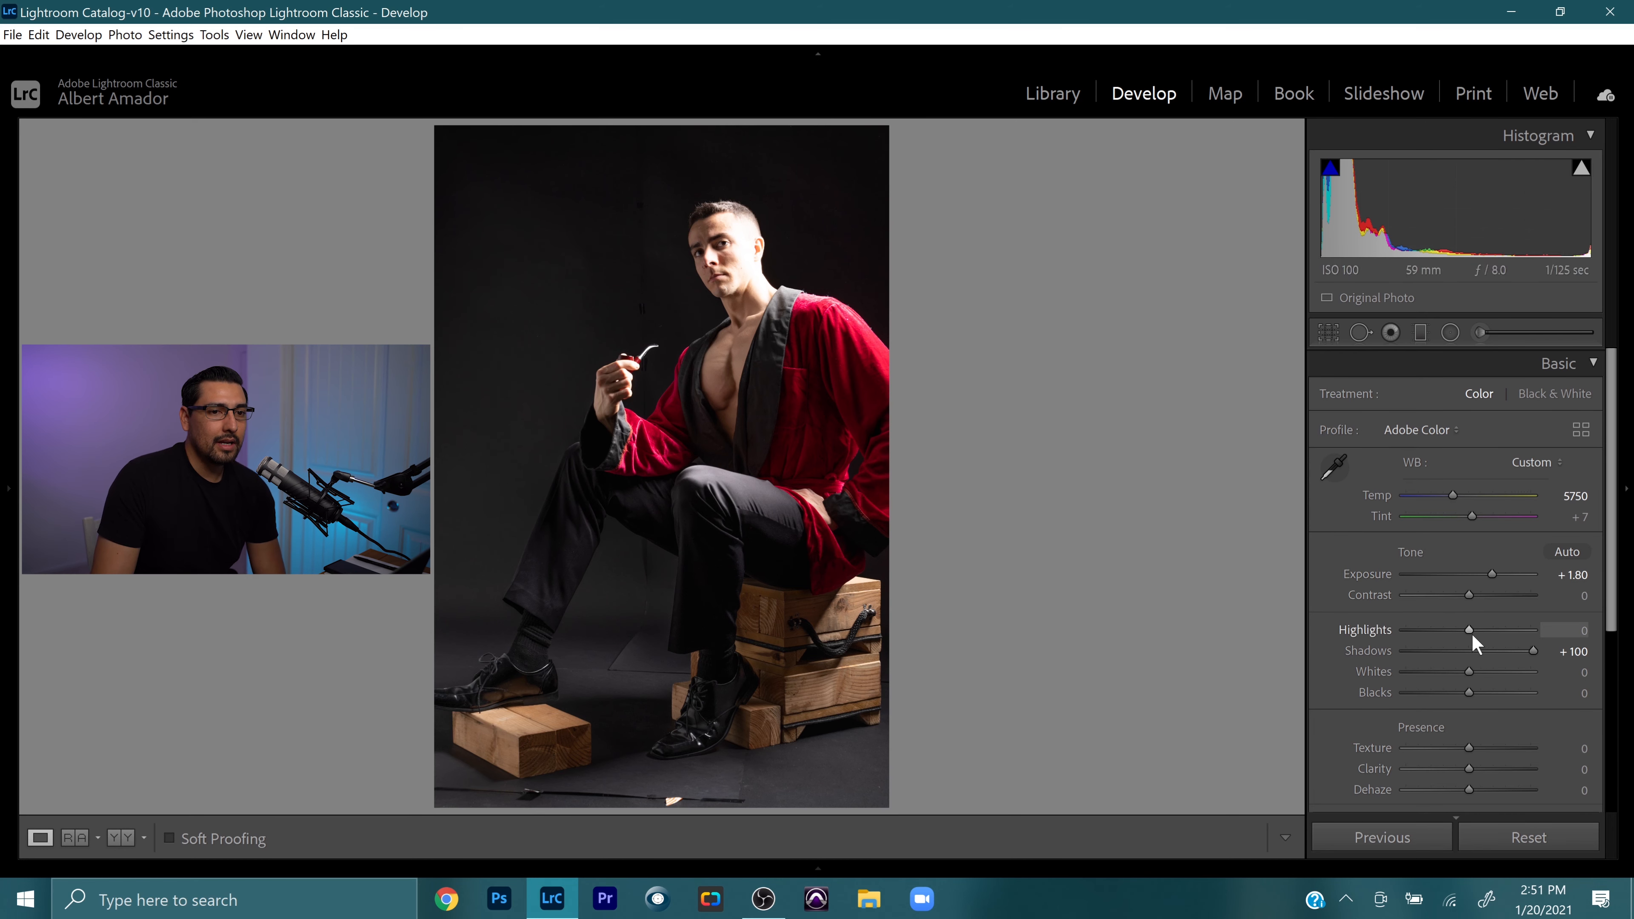
Step: Try raising Highlights to +100, and reset the Highlights adjustment to its default
drag(1467, 632, 1503, 634)
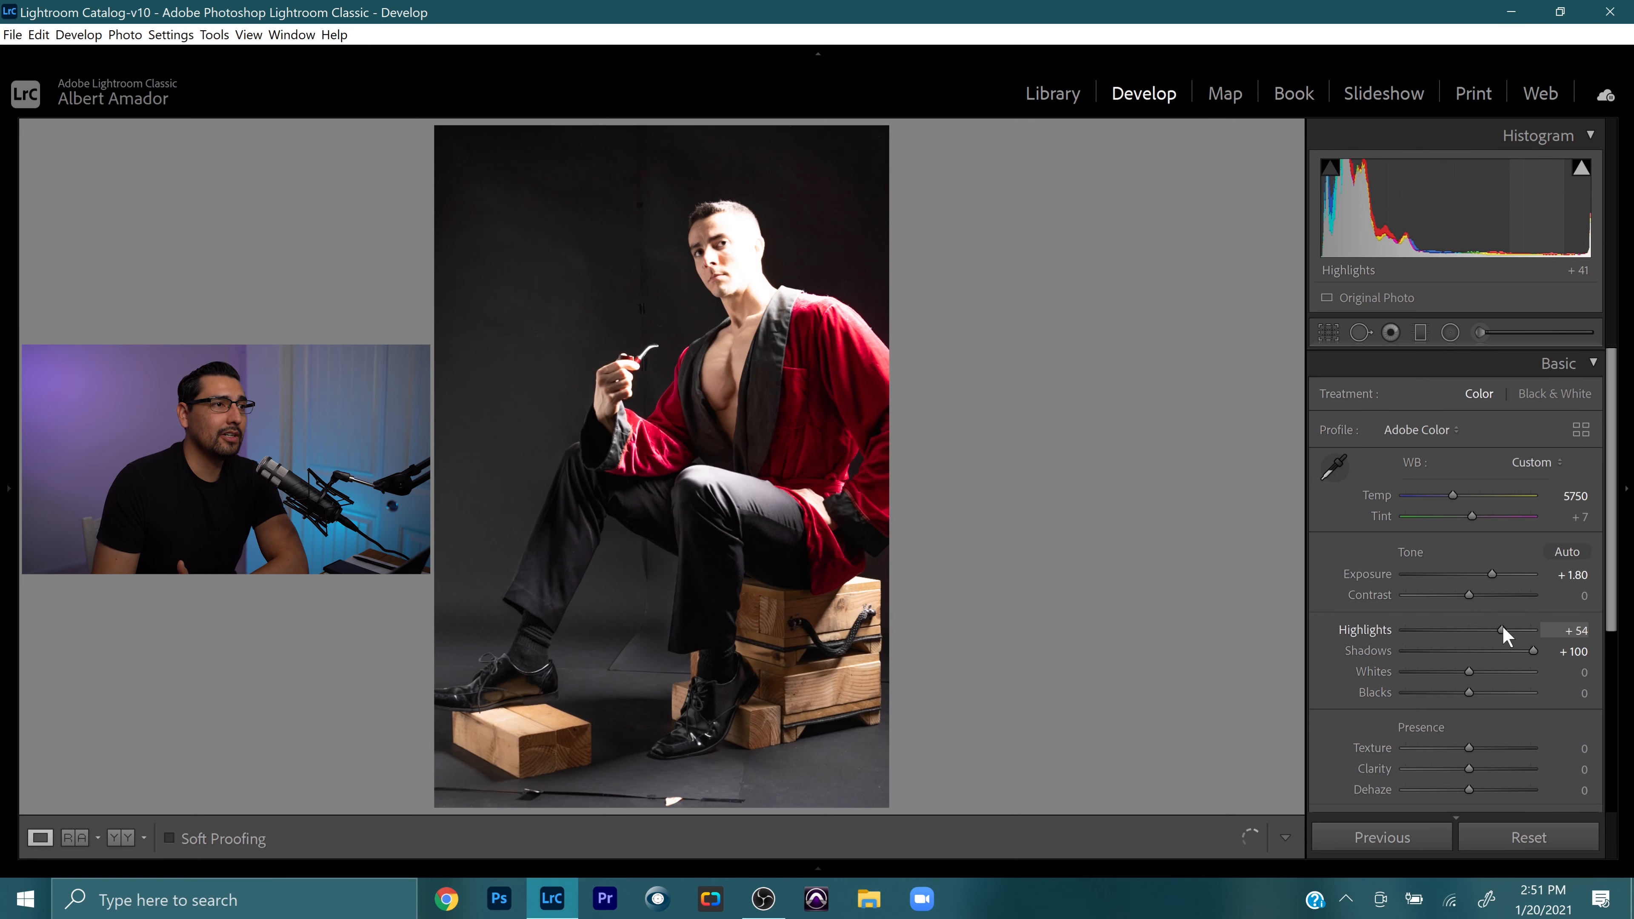
drag(1503, 628, 1532, 629)
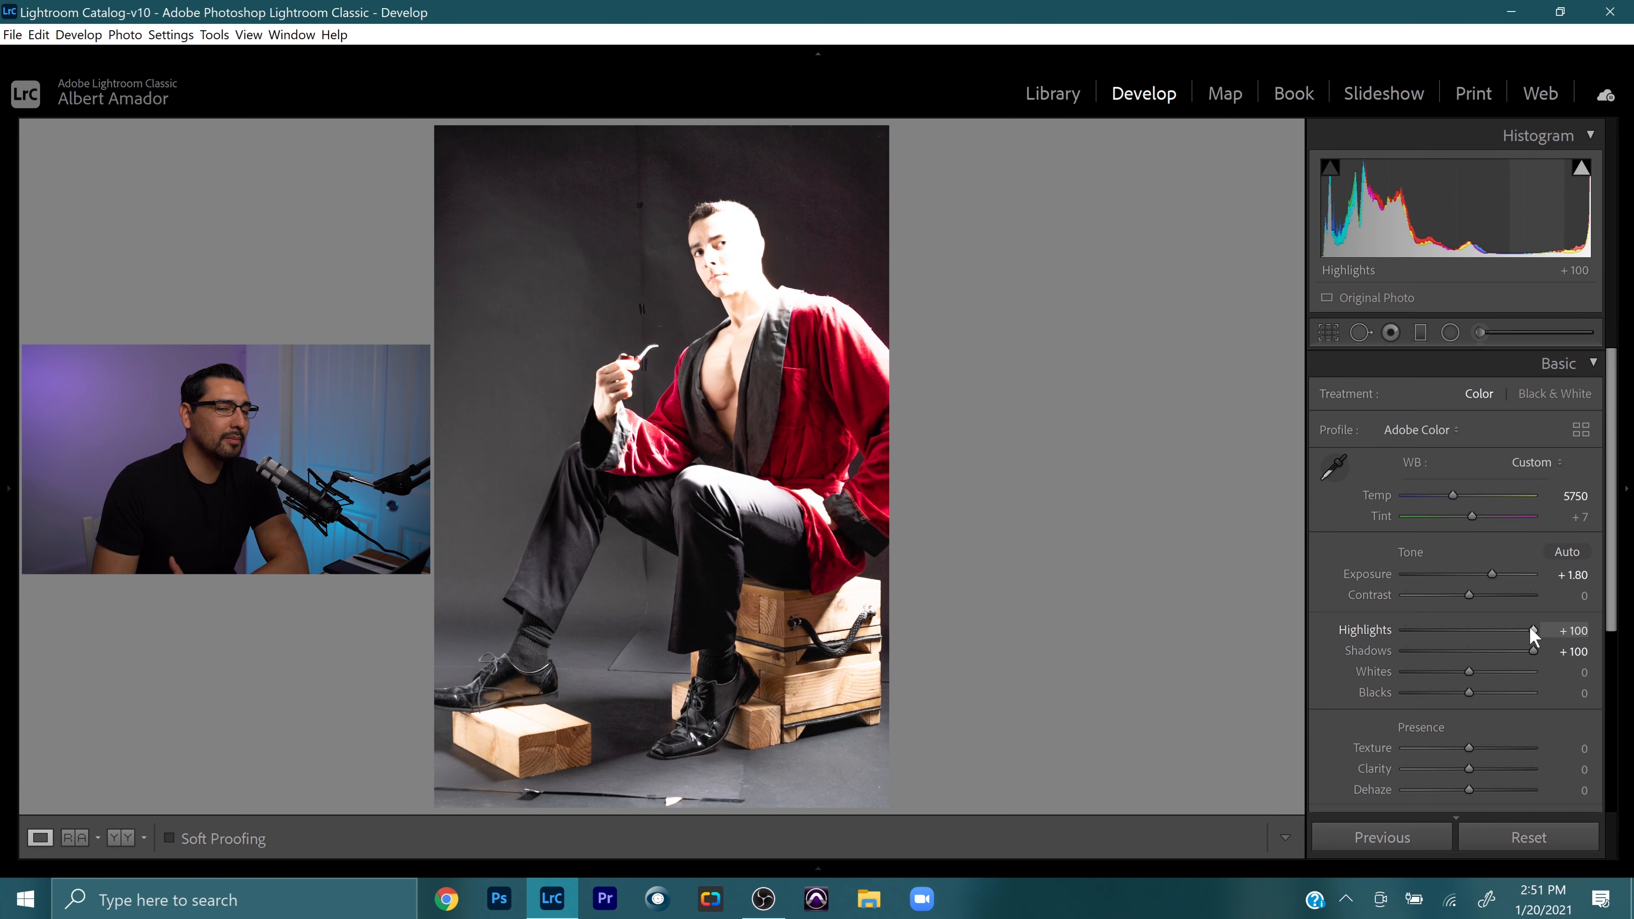
double_click(1530, 628)
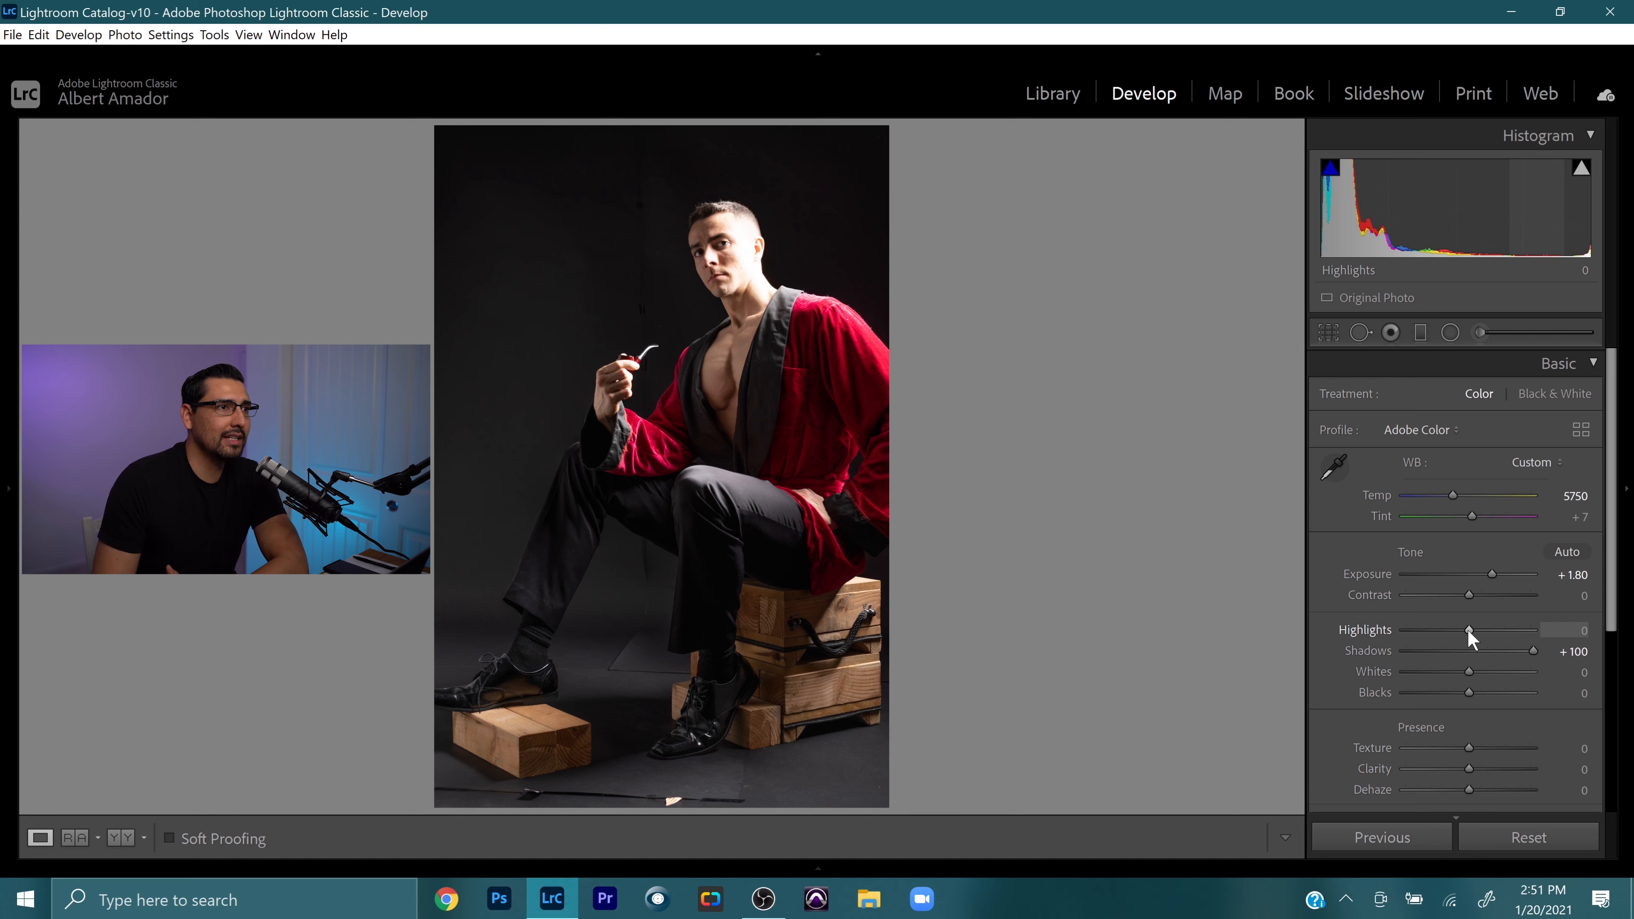
Step: Lower Highlights to -48, and check the detail on the man's face up close
drag(1470, 630, 1441, 631)
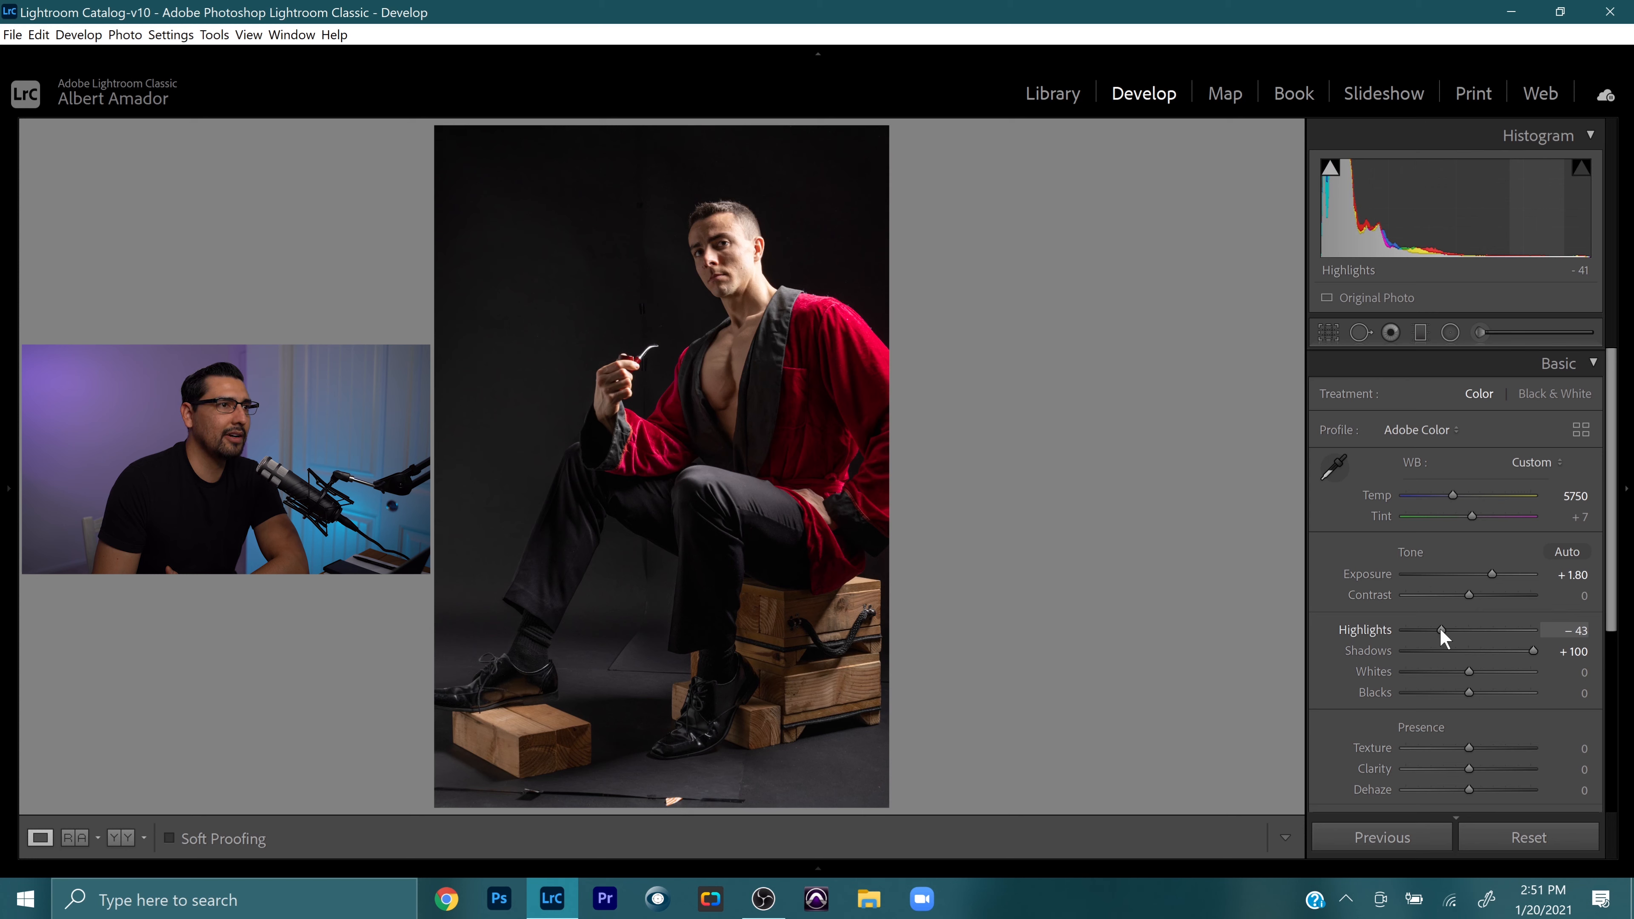
drag(1440, 632, 1438, 630)
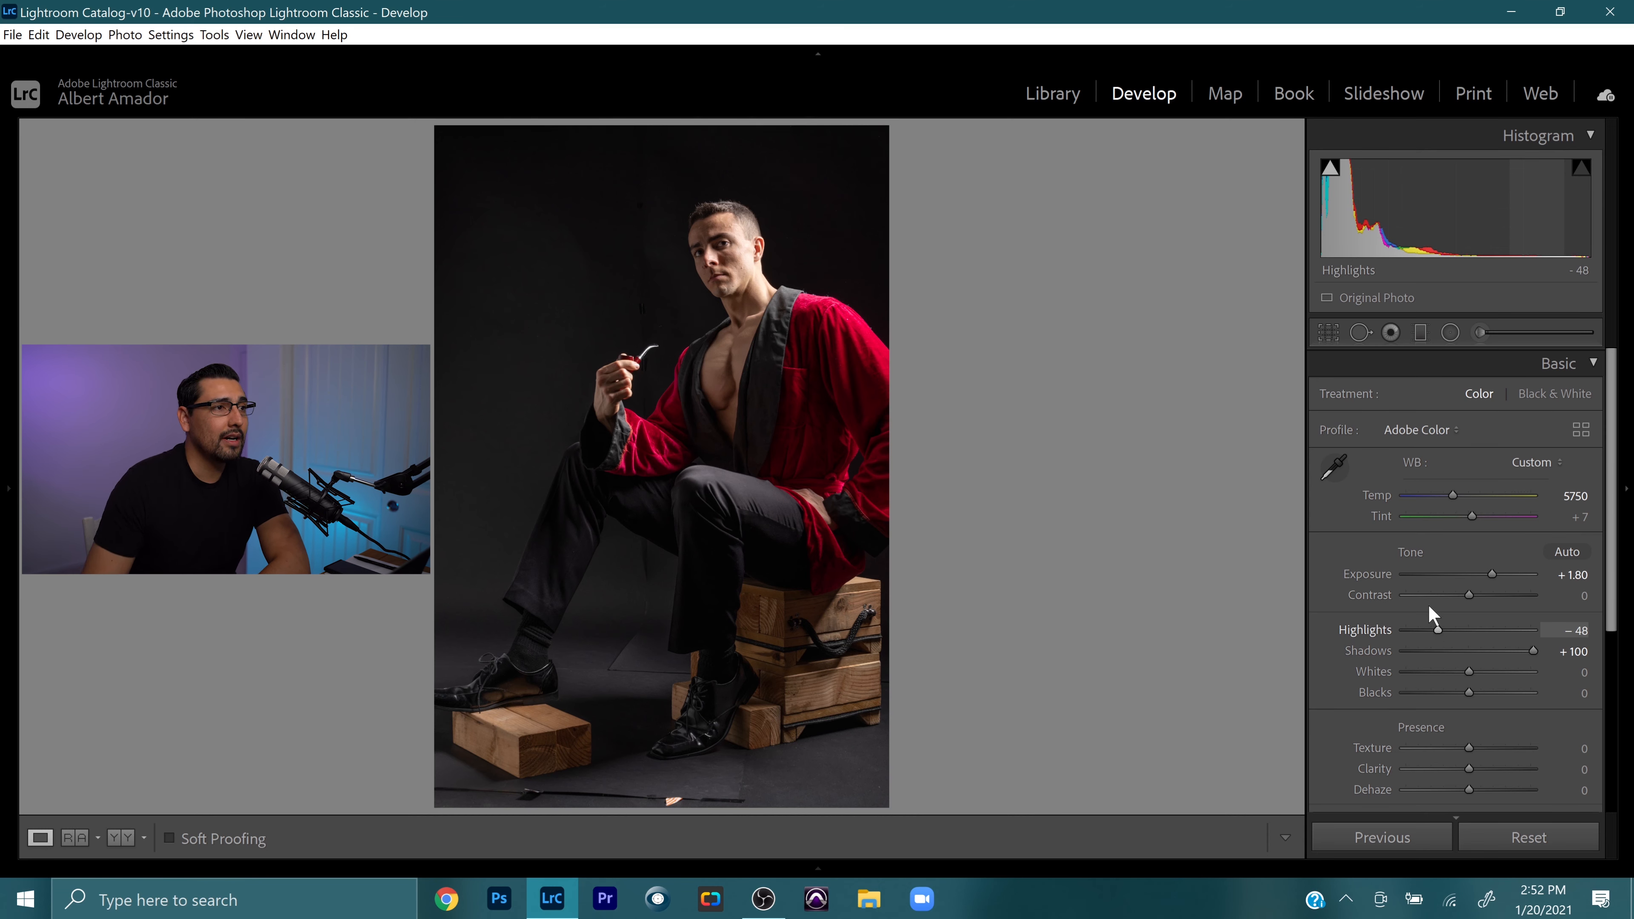
click(749, 254)
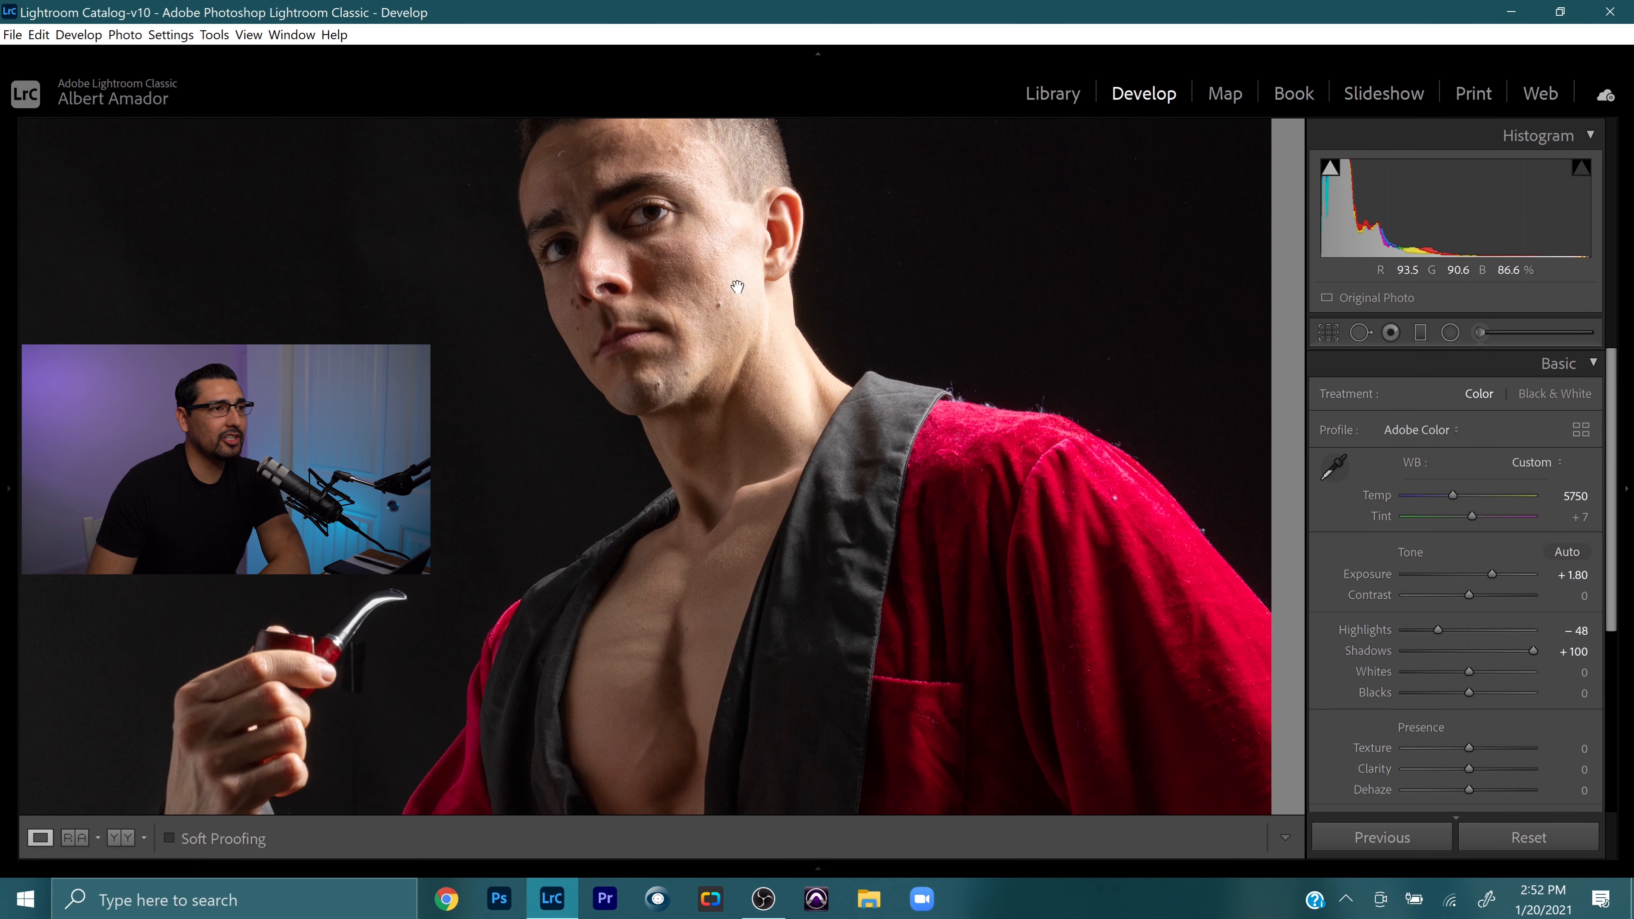
click(736, 289)
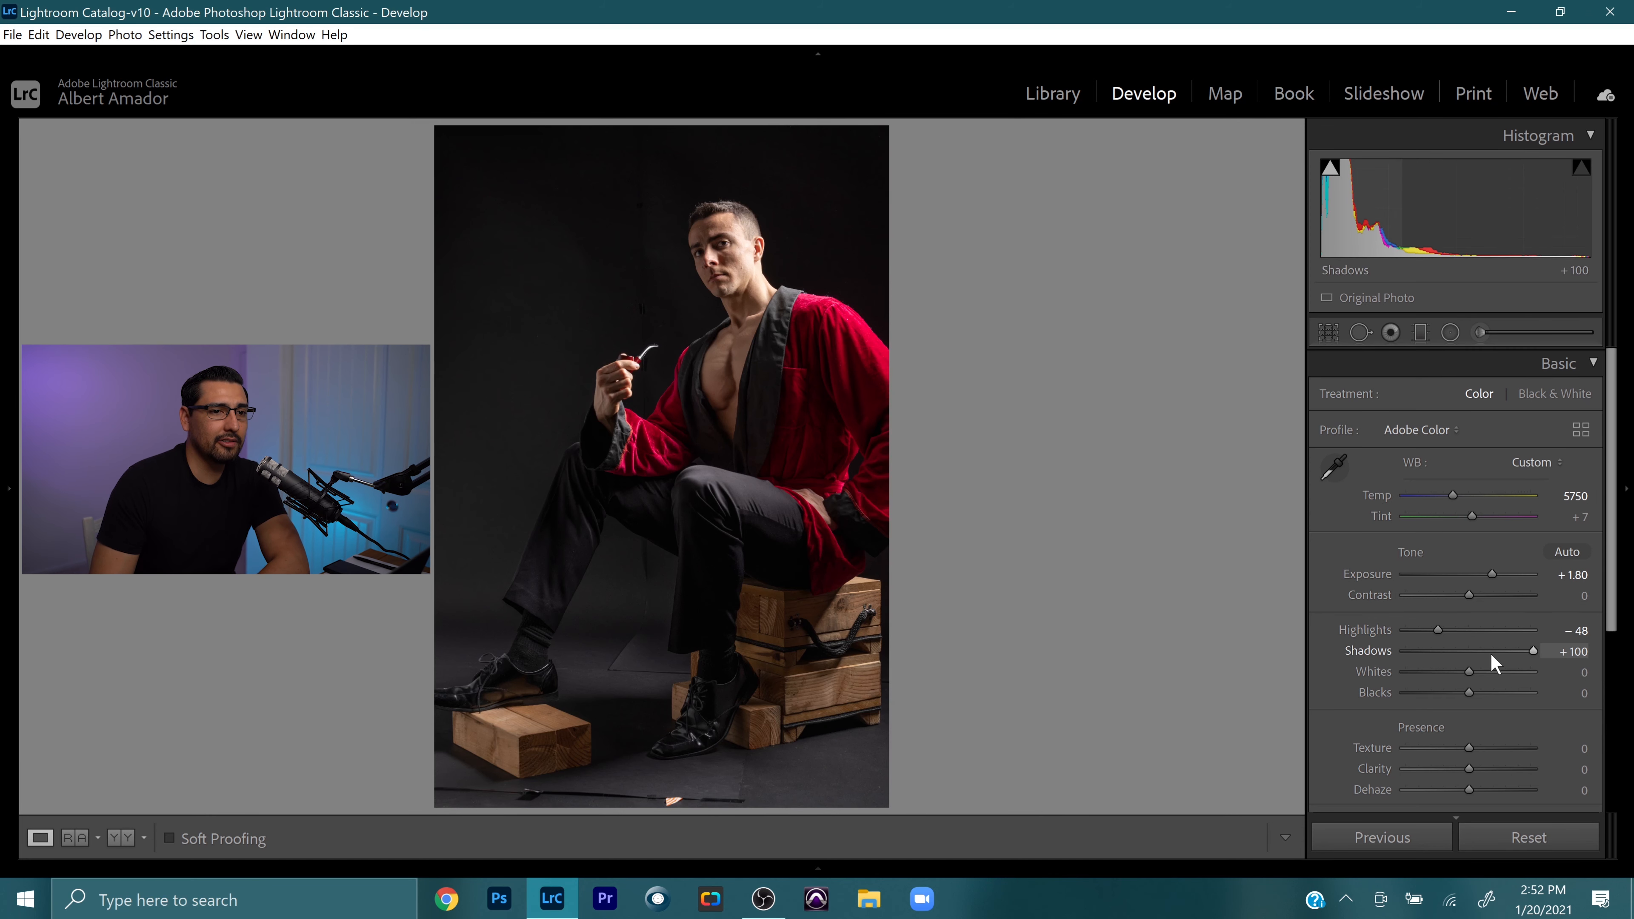
Step: Set Blacks to -5 and Contrast to +10
scroll(1508, 669, down, 1)
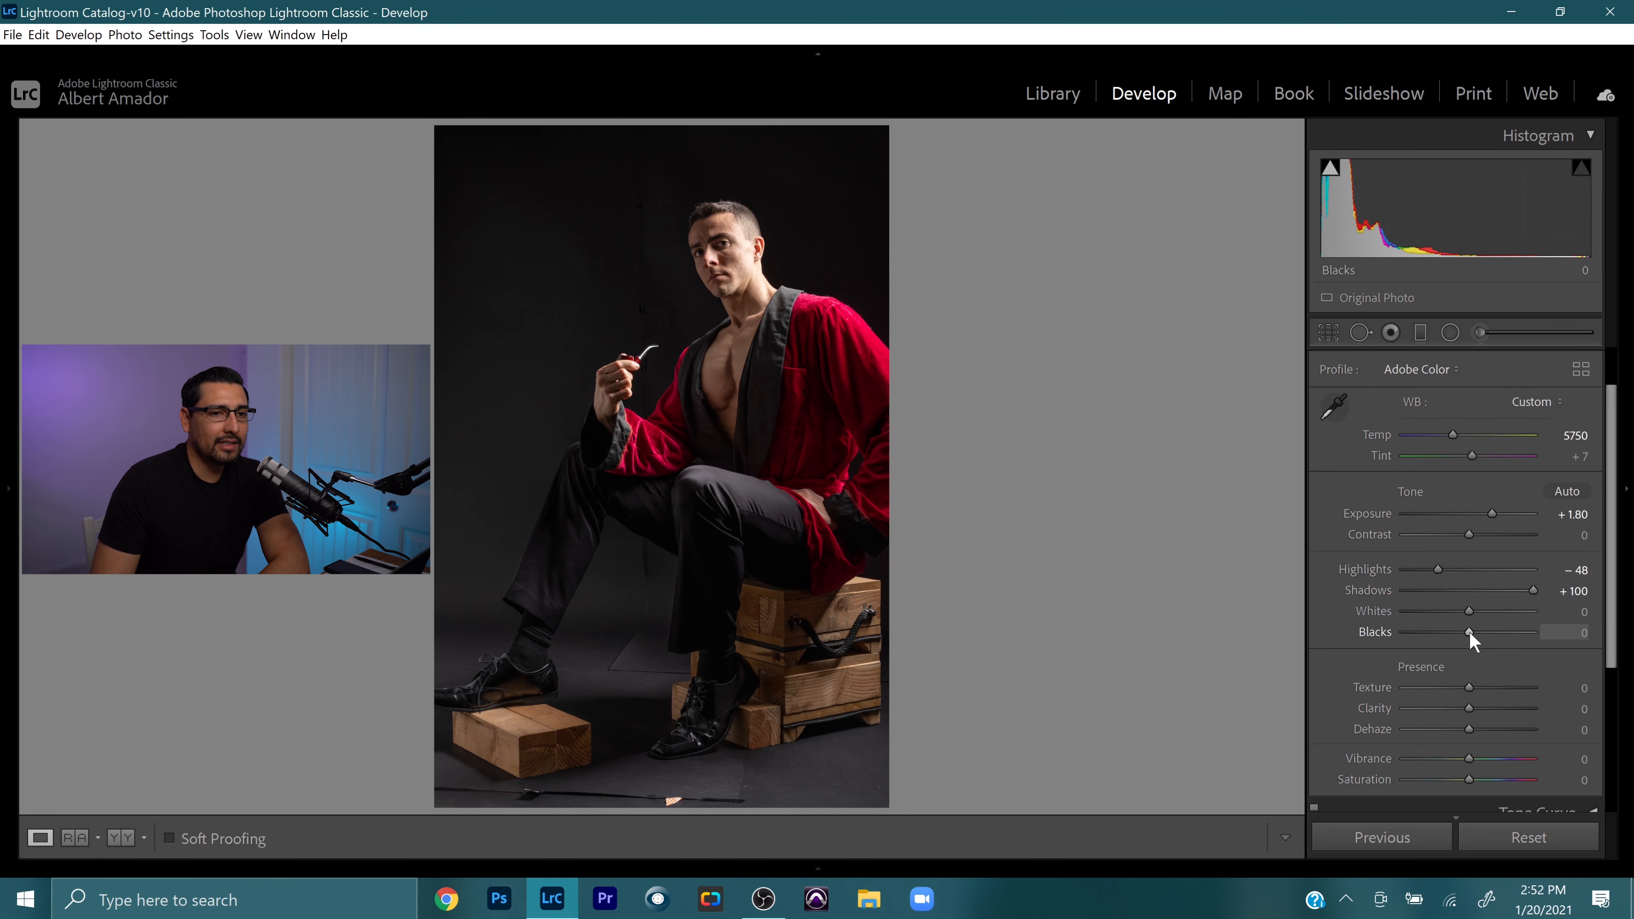
key(Down)
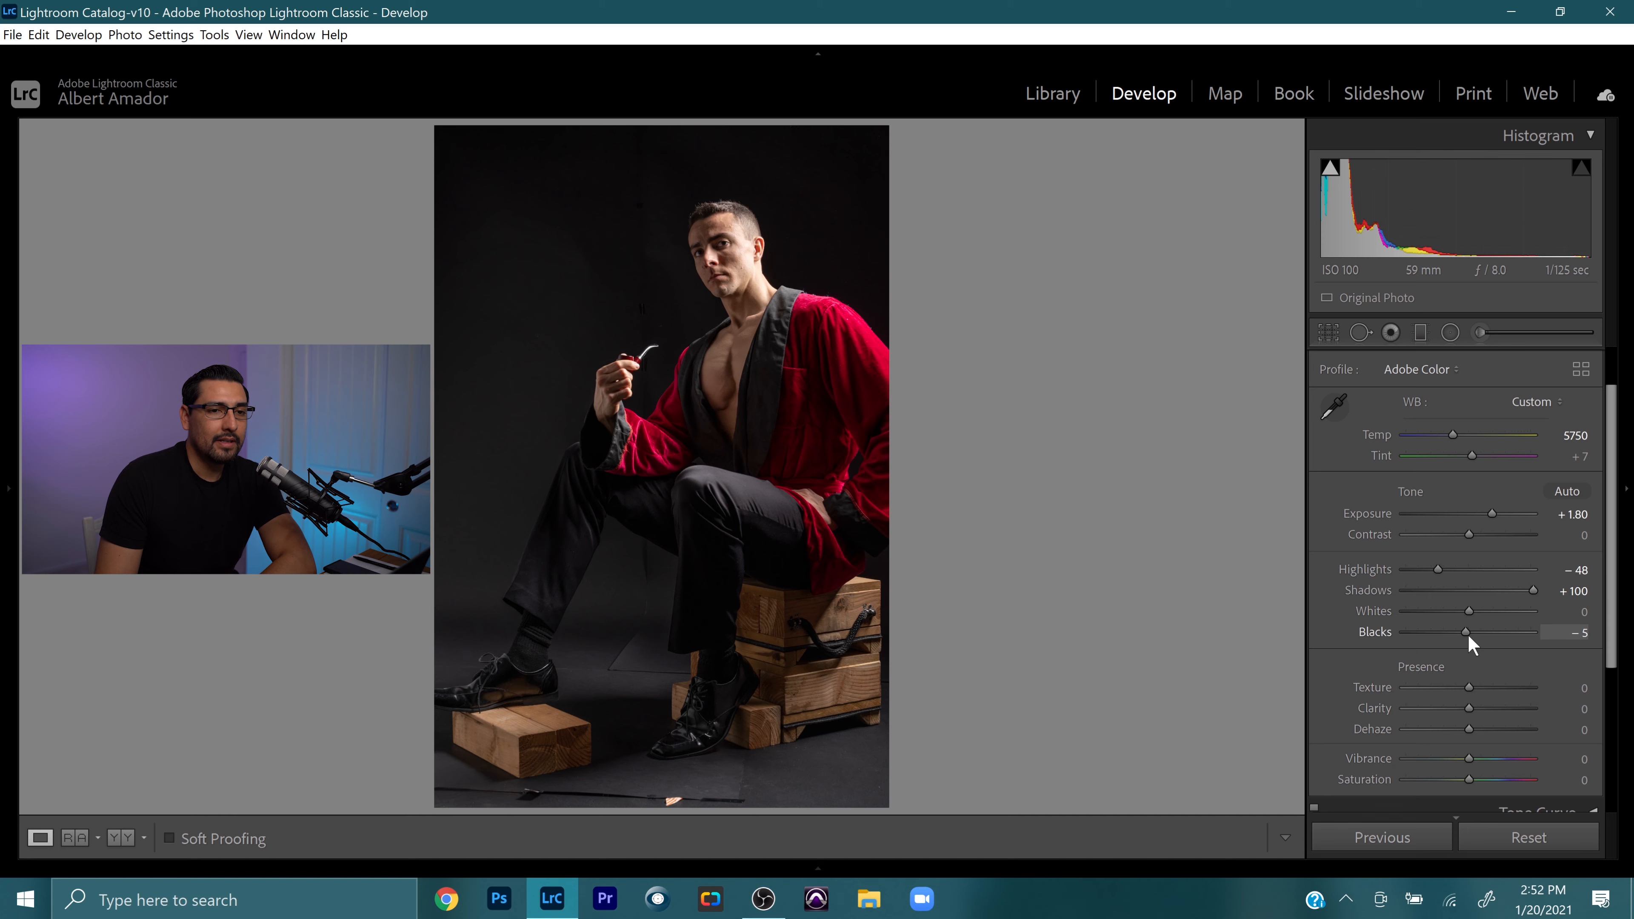
scroll(1484, 634, down, 1)
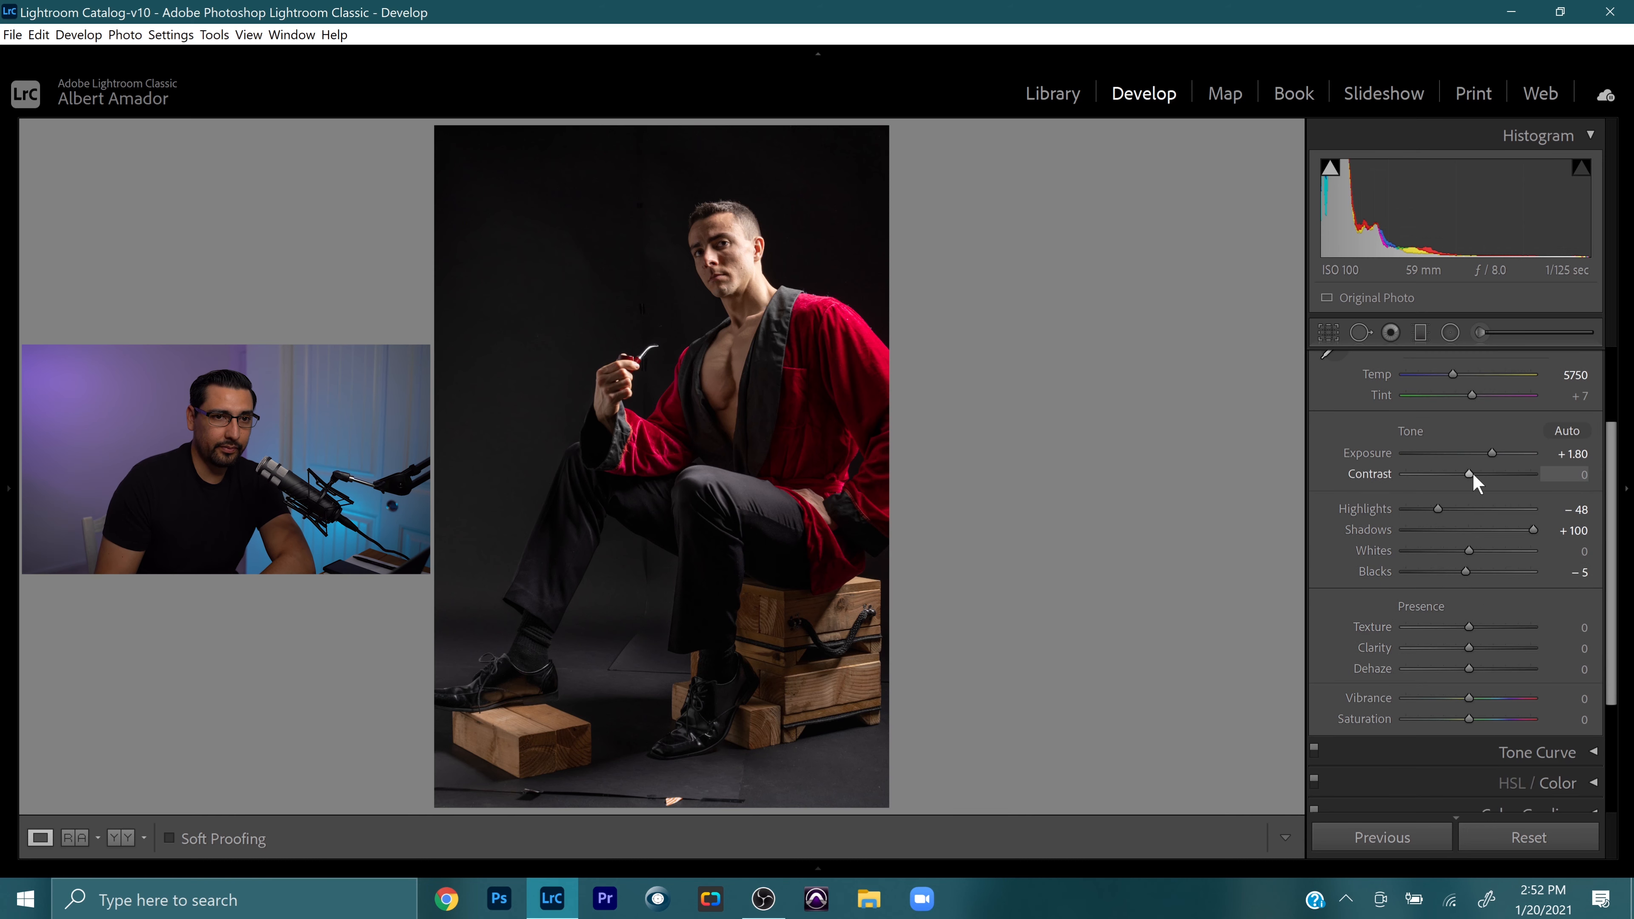
key(Up)
key(Up)
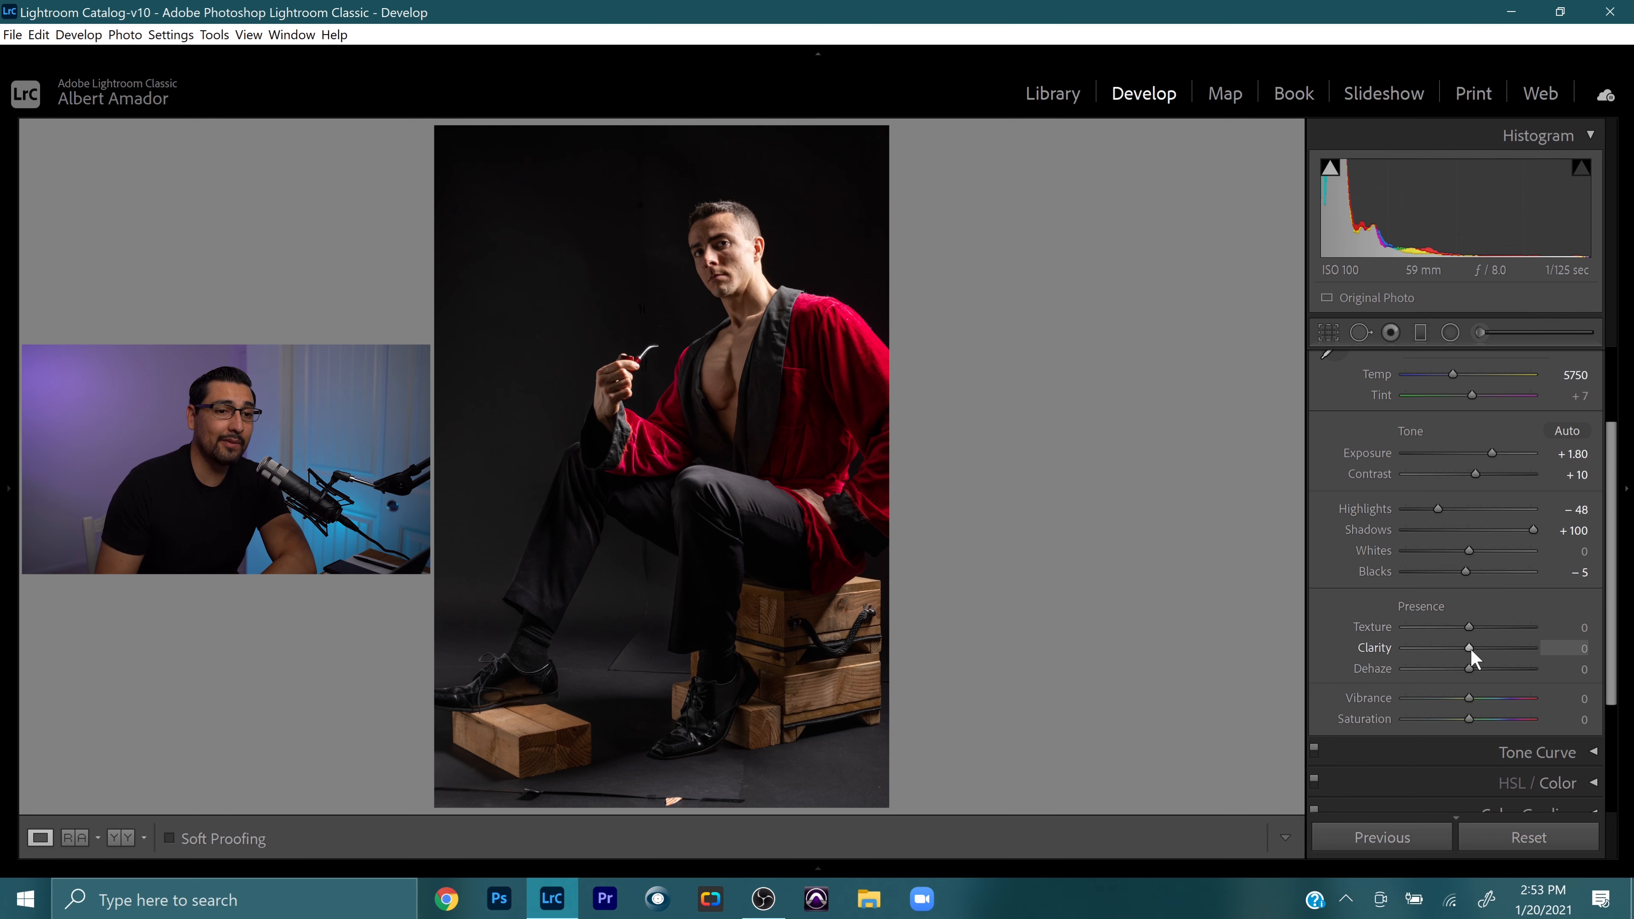
Step: Set Clarity and Vibrance to +5 each, and close the Basic adjustments
key(Up)
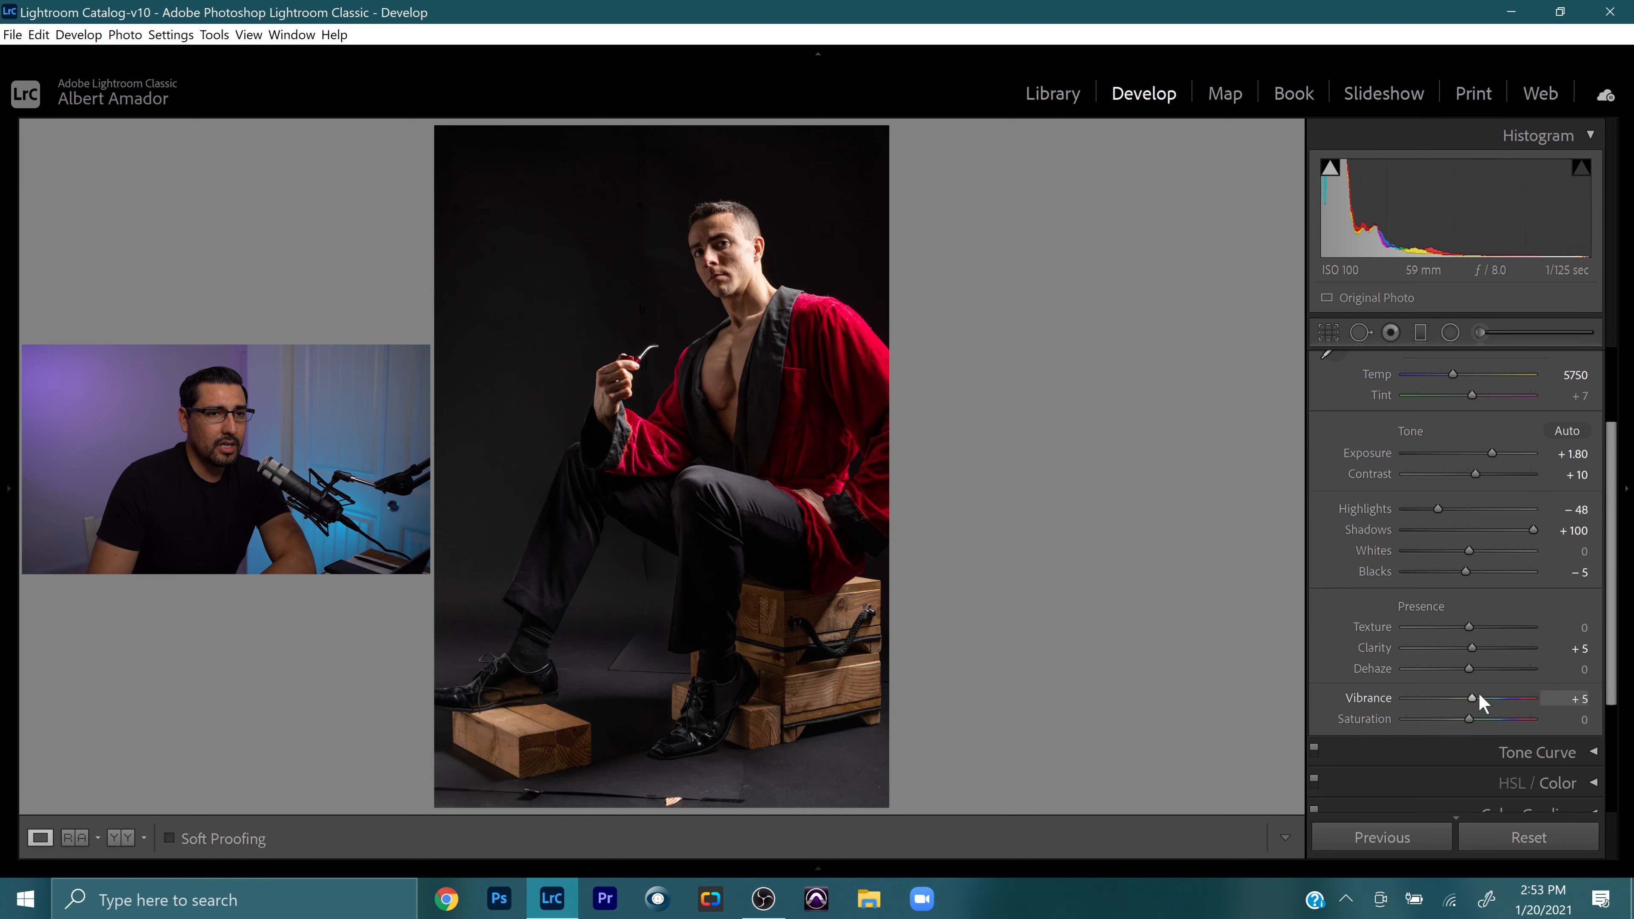
scroll(1477, 695, up, 3)
click(1586, 360)
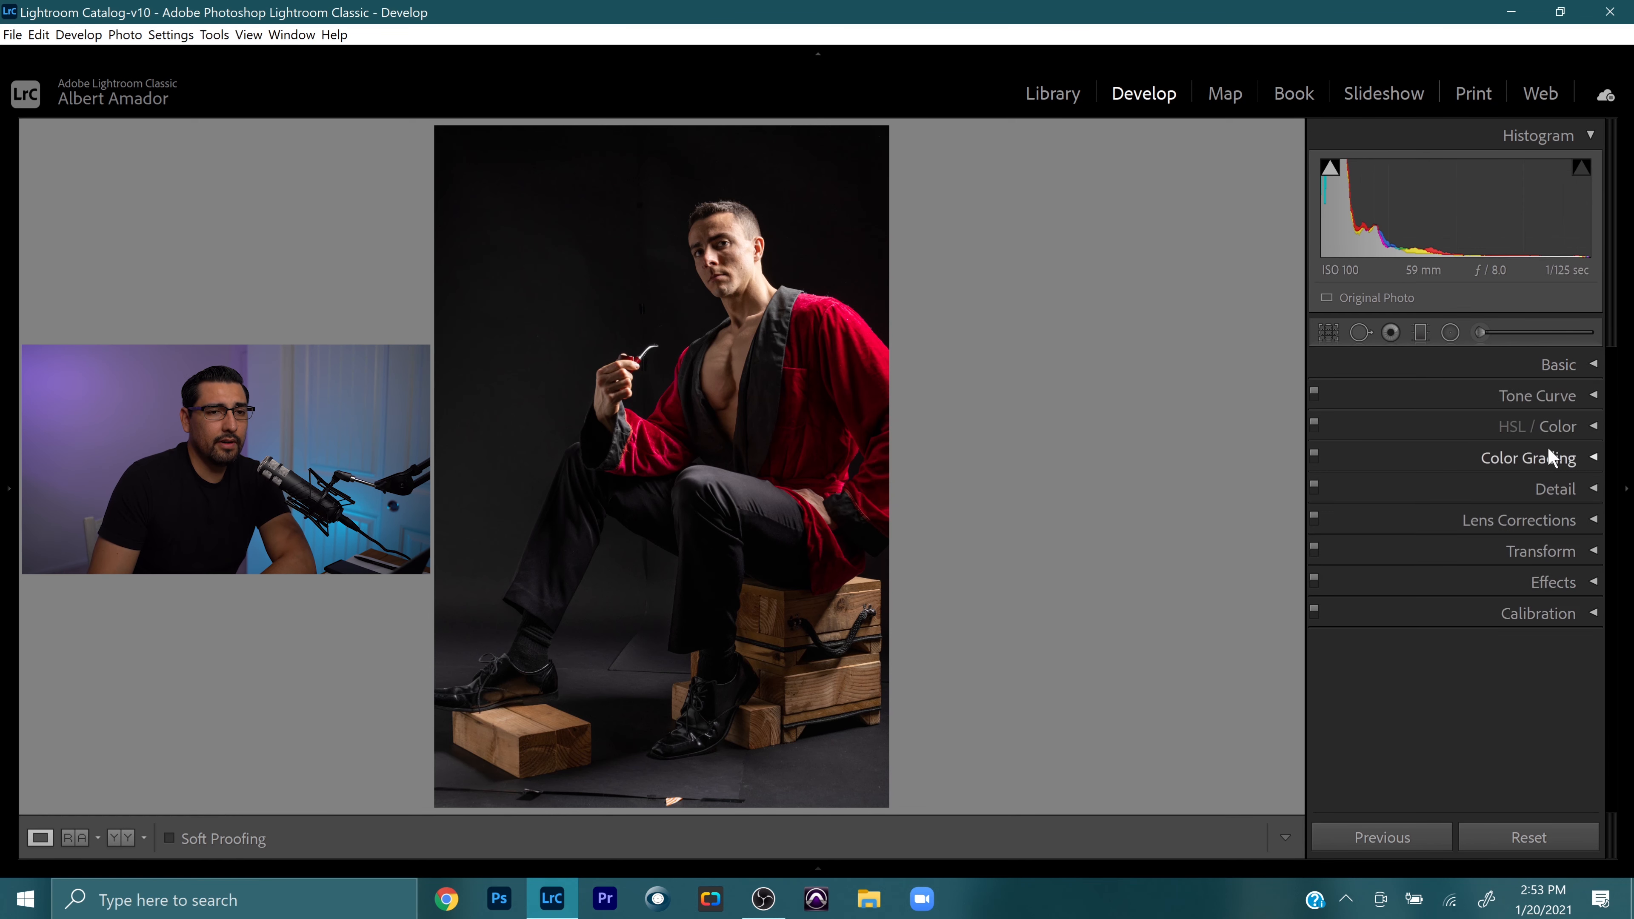
Step: Look through the HSL adjustments of each colour, try Red Saturation at -100, and reset it to its default
click(1574, 422)
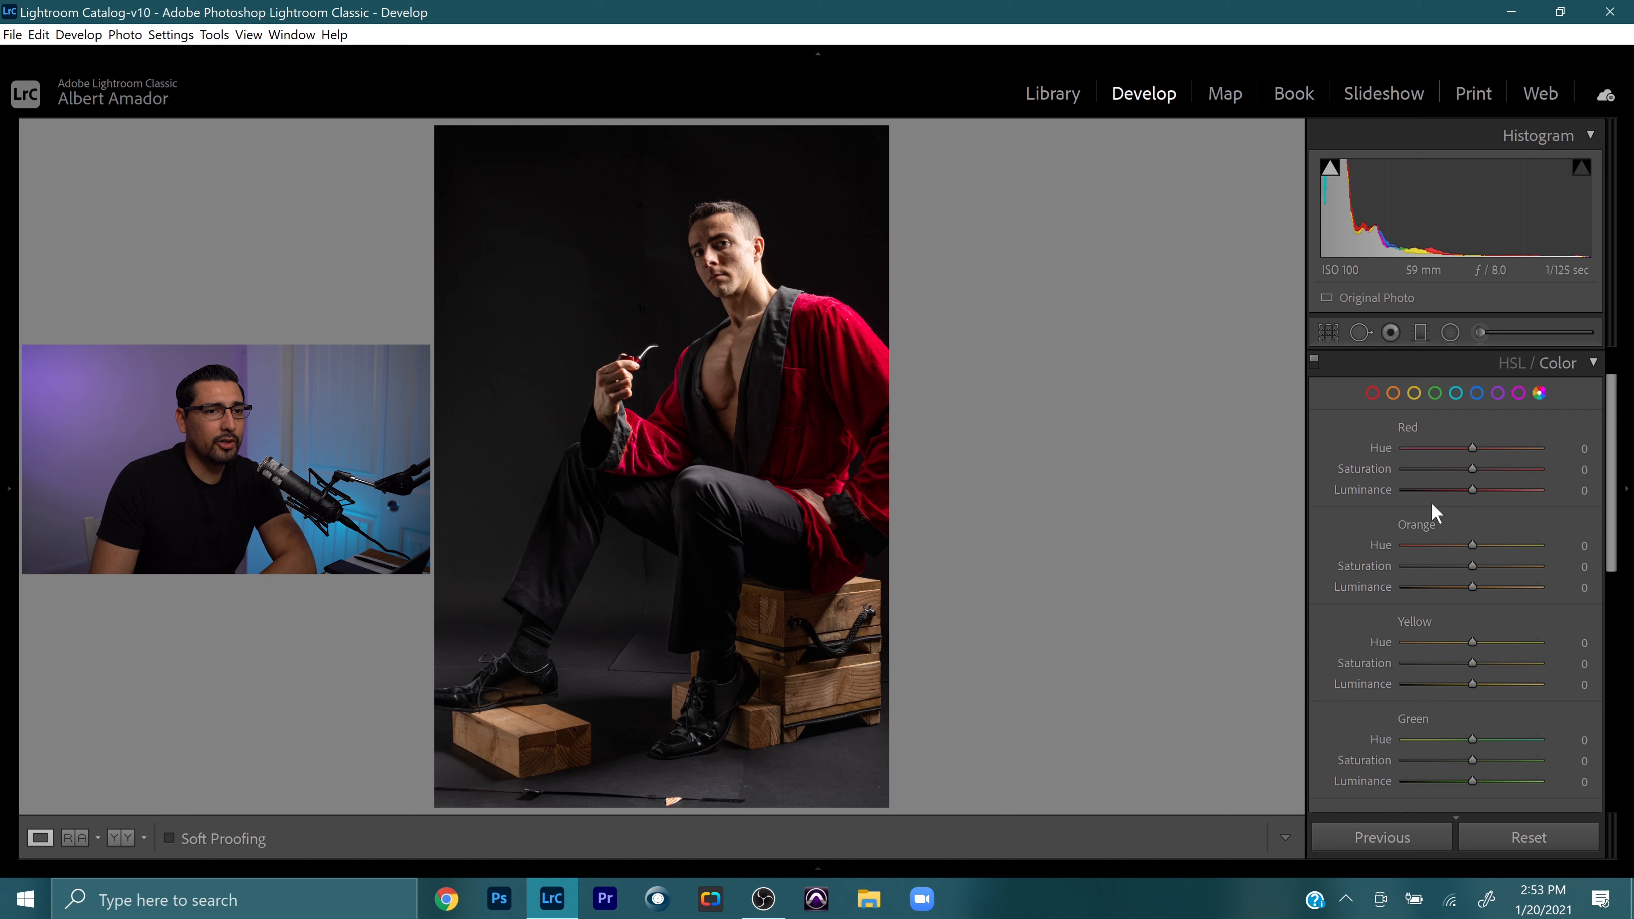
scroll(1415, 515, down, 2)
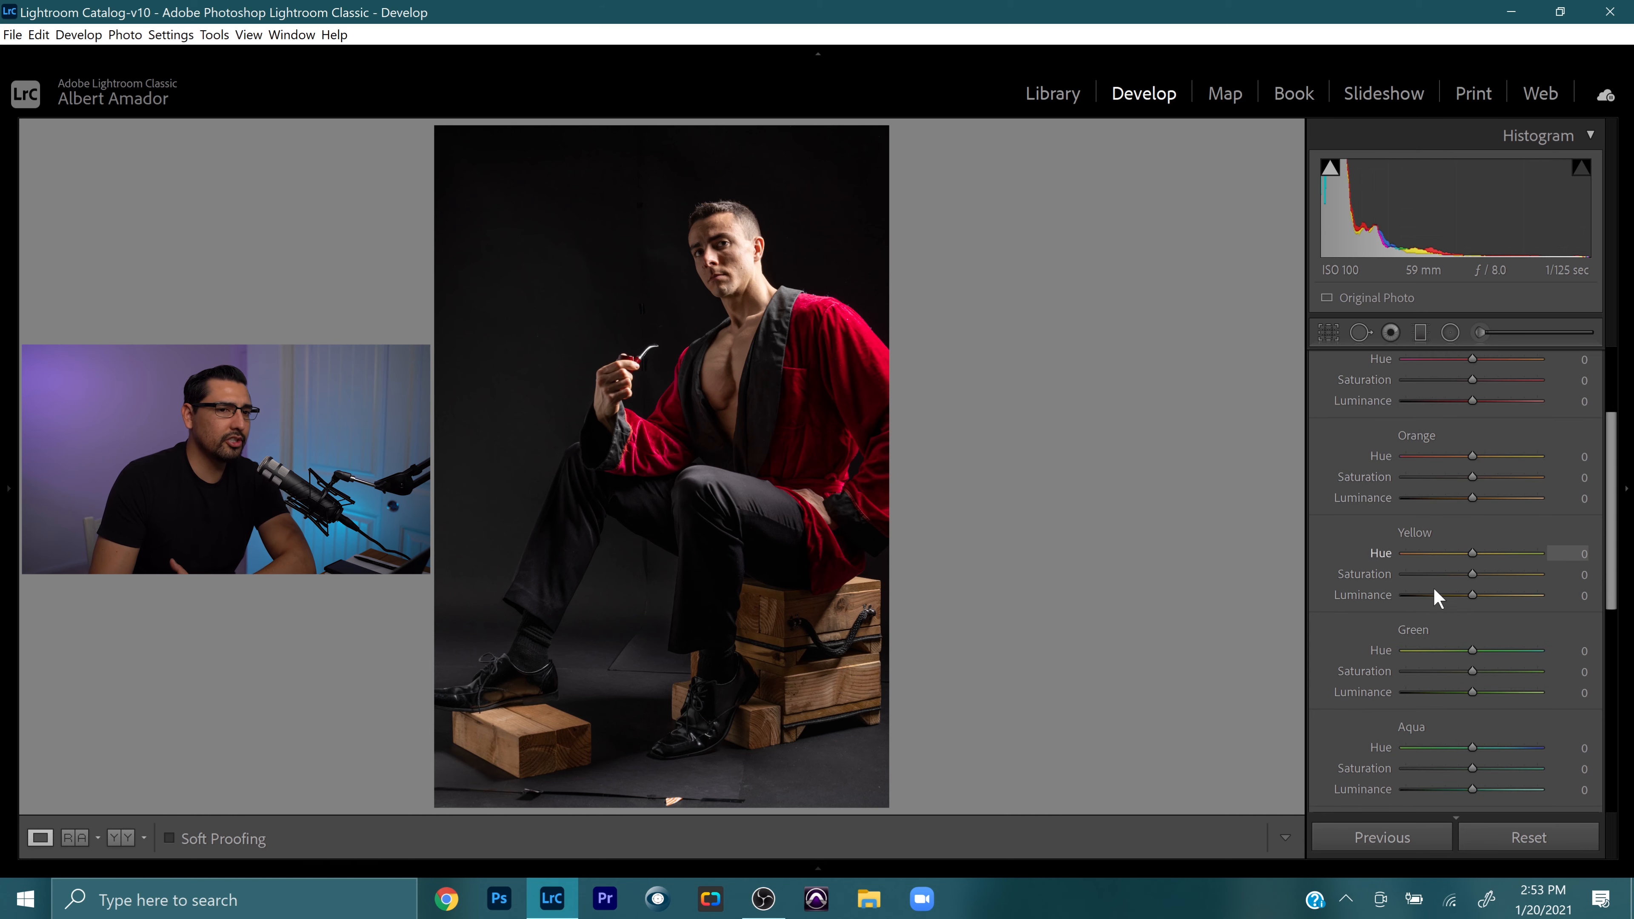
scroll(1436, 598, down, 8)
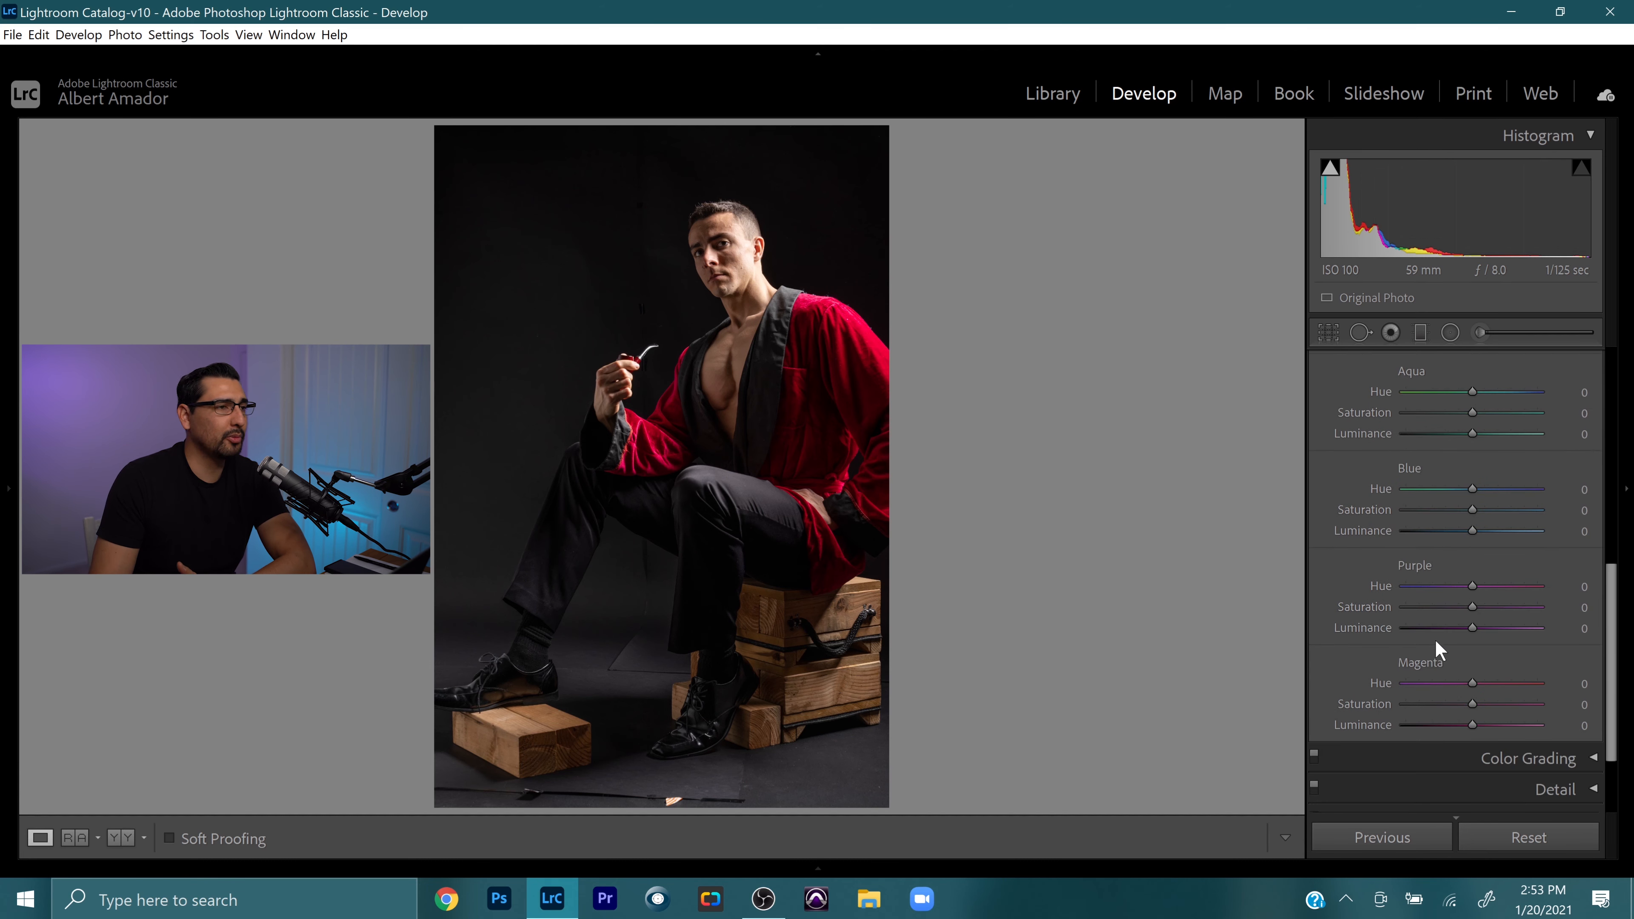
scroll(1449, 650, up, 2)
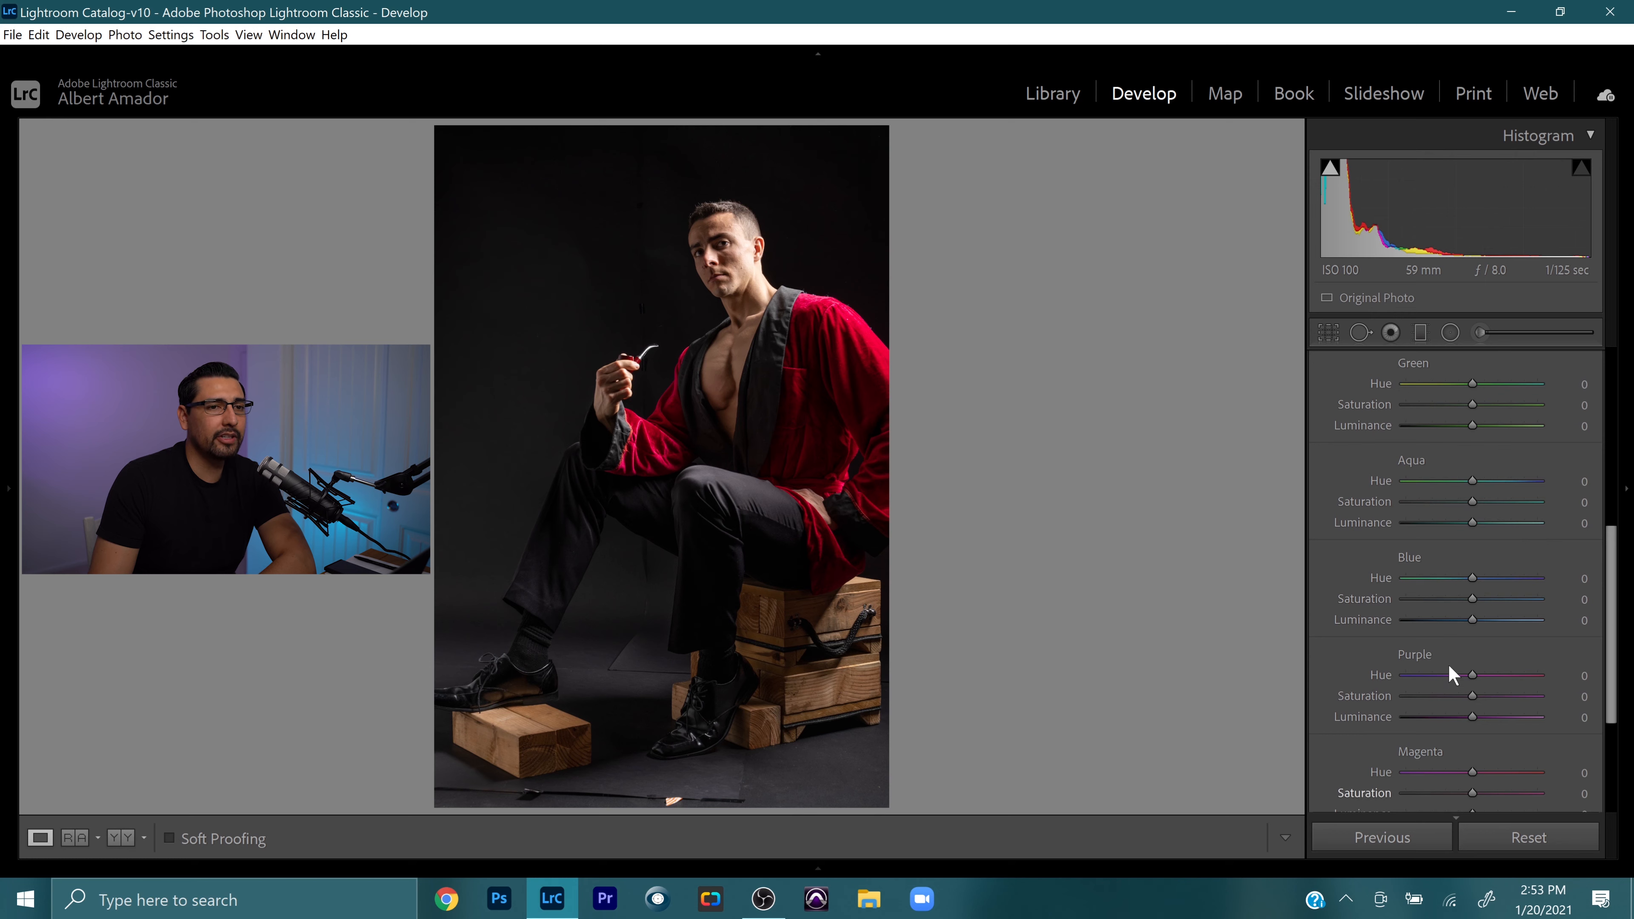
scroll(1455, 597, up, 2)
scroll(1457, 596, up, 2)
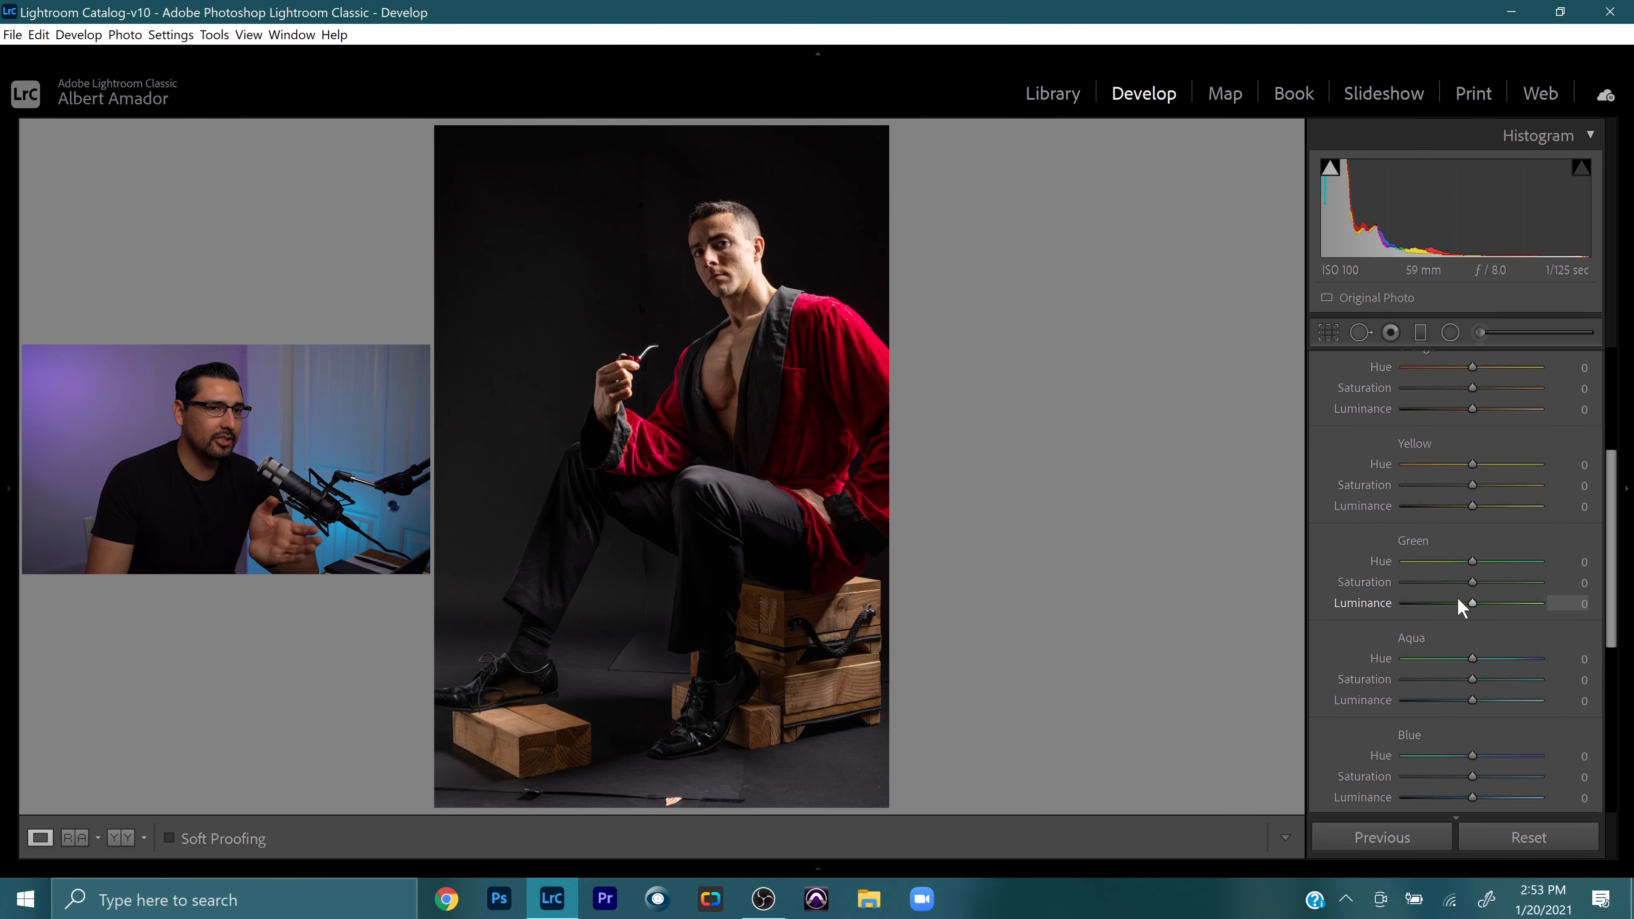
scroll(1473, 471, up, 4)
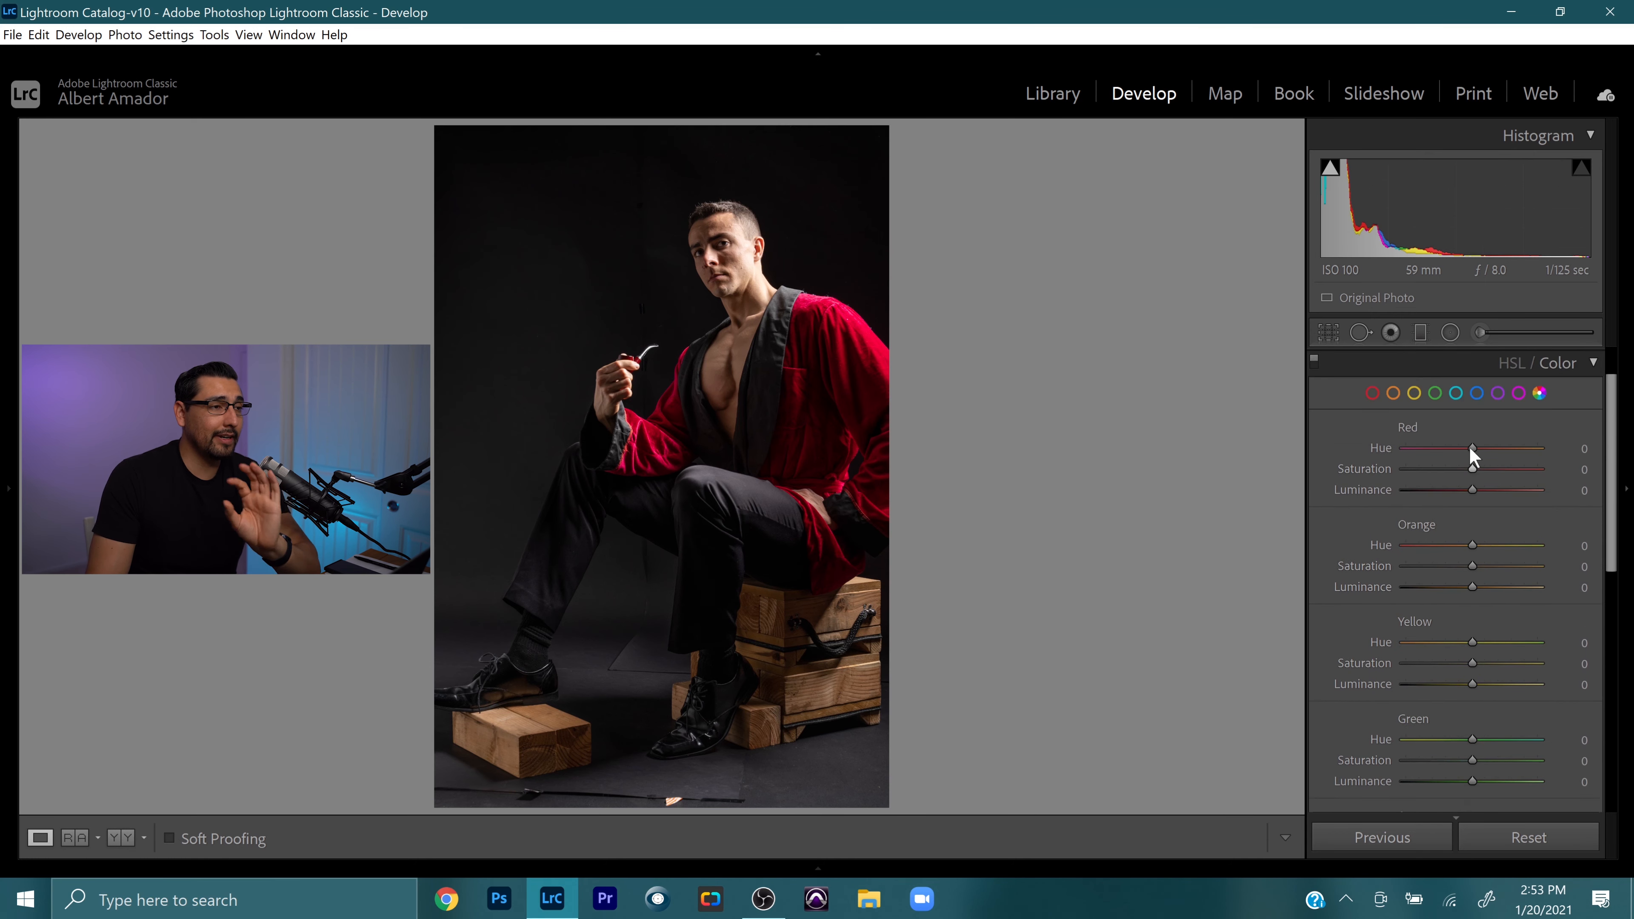
drag(1473, 469, 1364, 465)
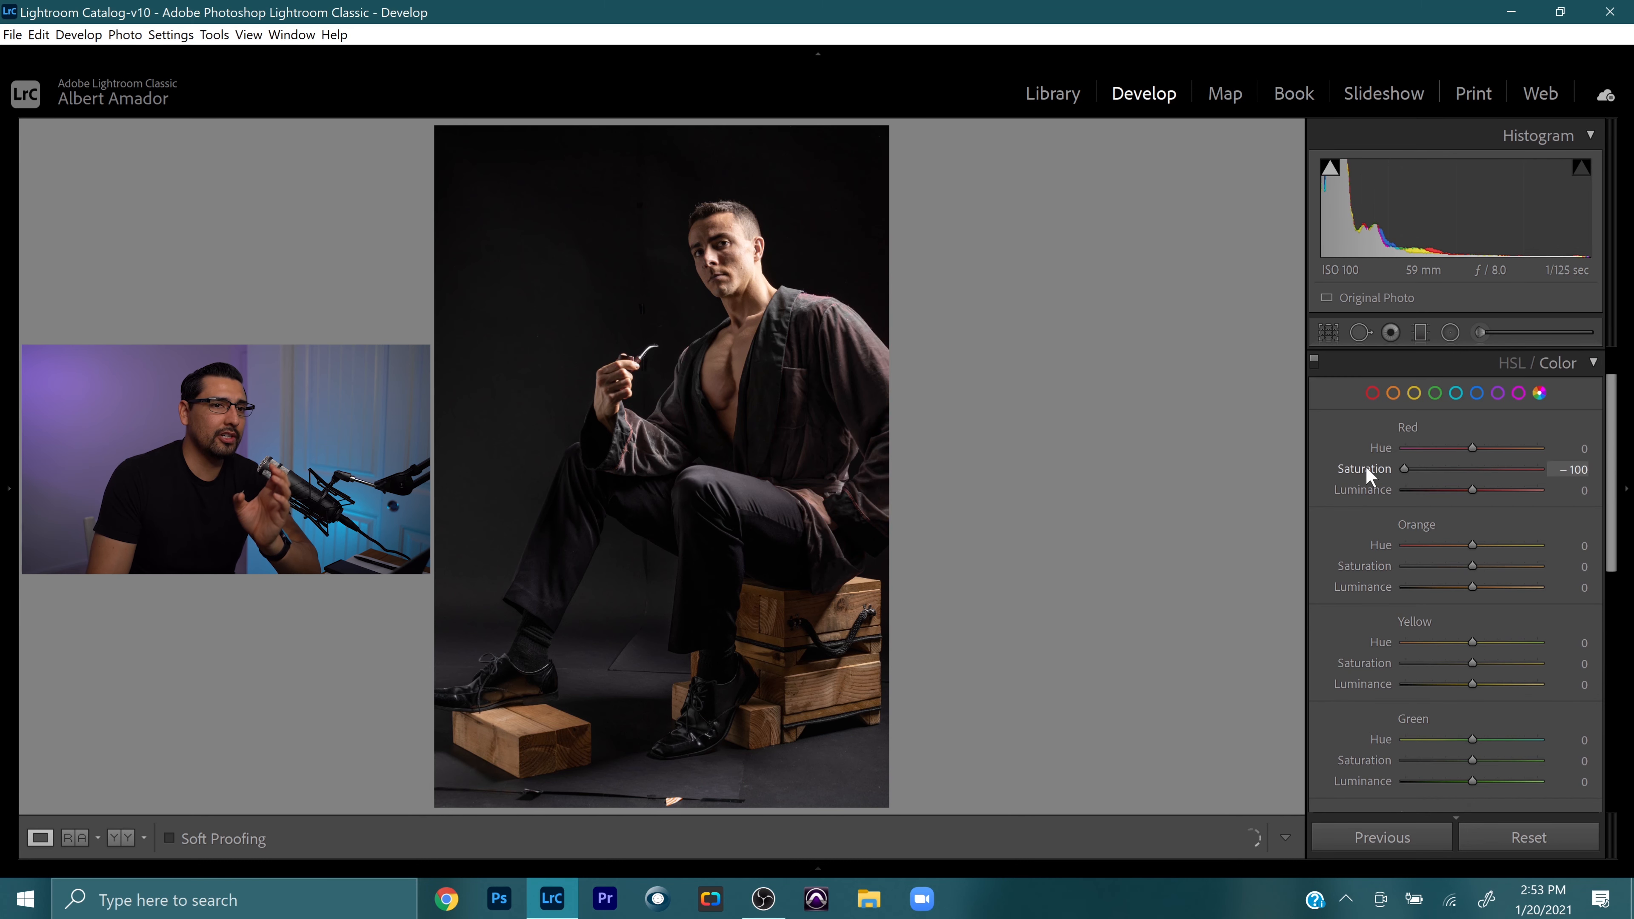
double_click(1405, 468)
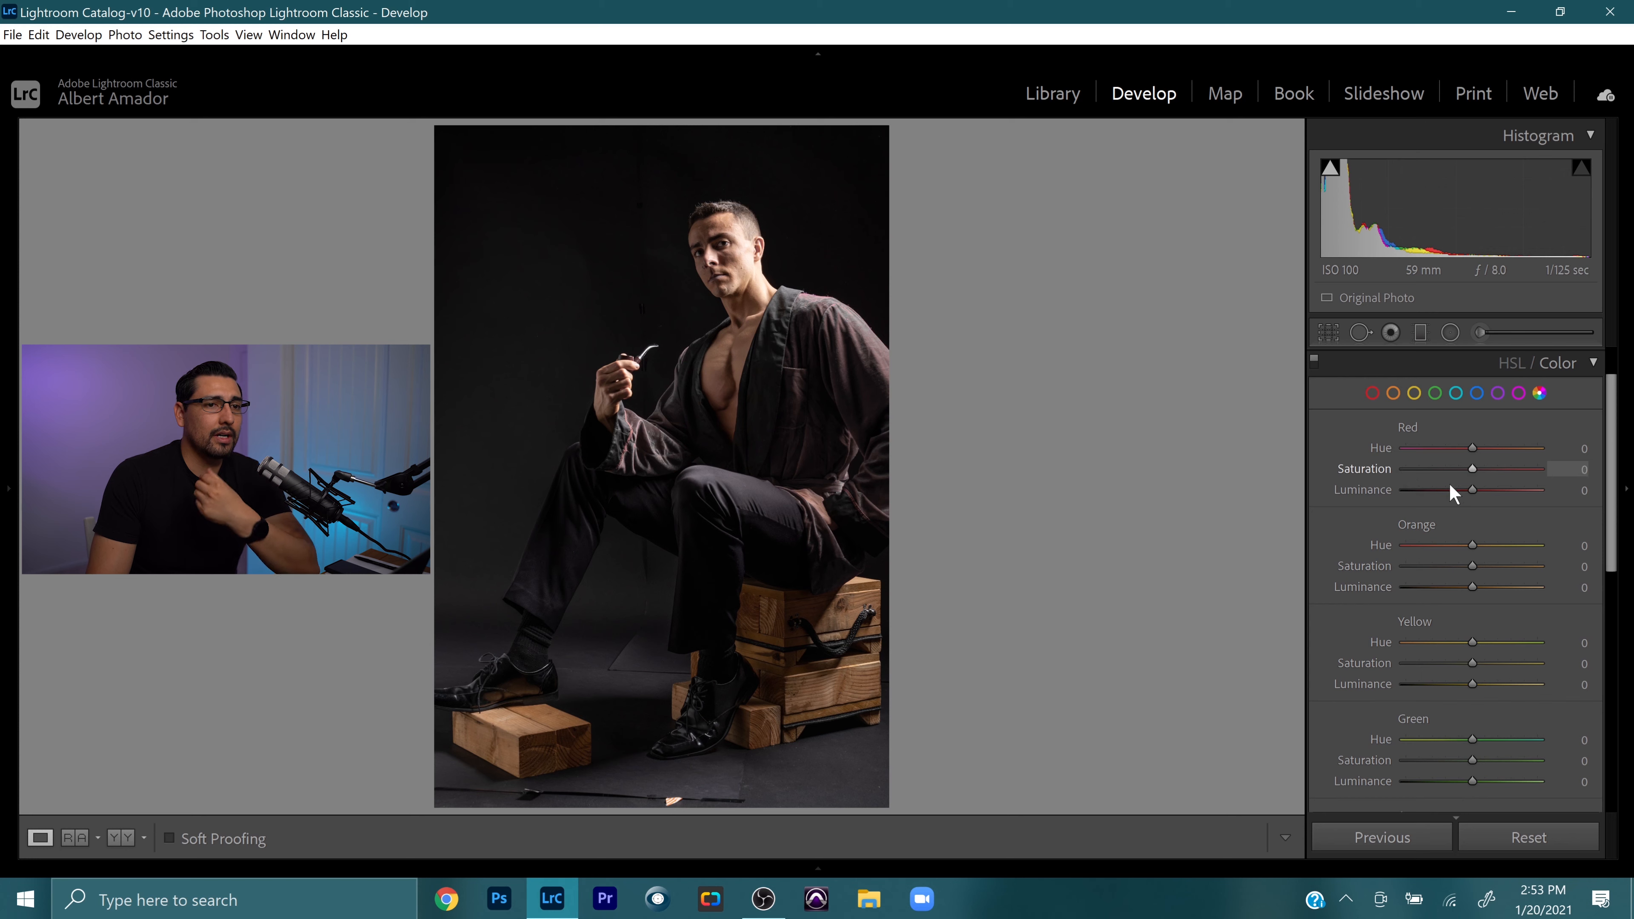
Step: Set Red Luminance to -10 and Orange Saturation to +5, and close the HSL adjustments
mouse_move(1451, 489)
mouse_down()
mouse_move(1525, 494)
mouse_move(1429, 486)
mouse_up()
double_click(1429, 489)
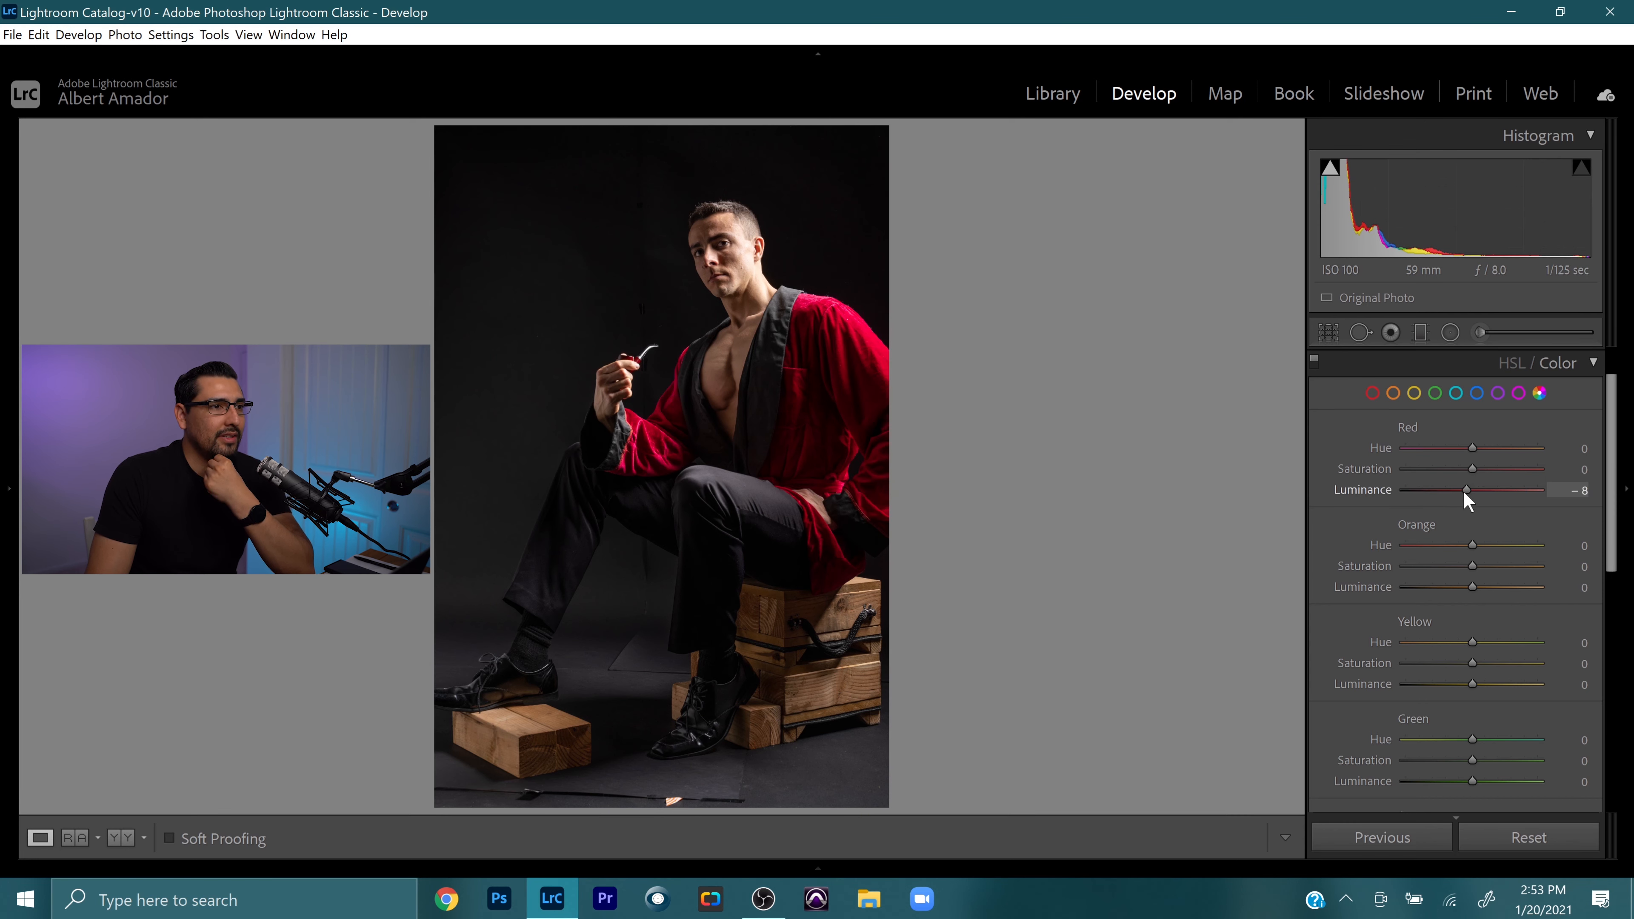
drag(1463, 491, 1467, 500)
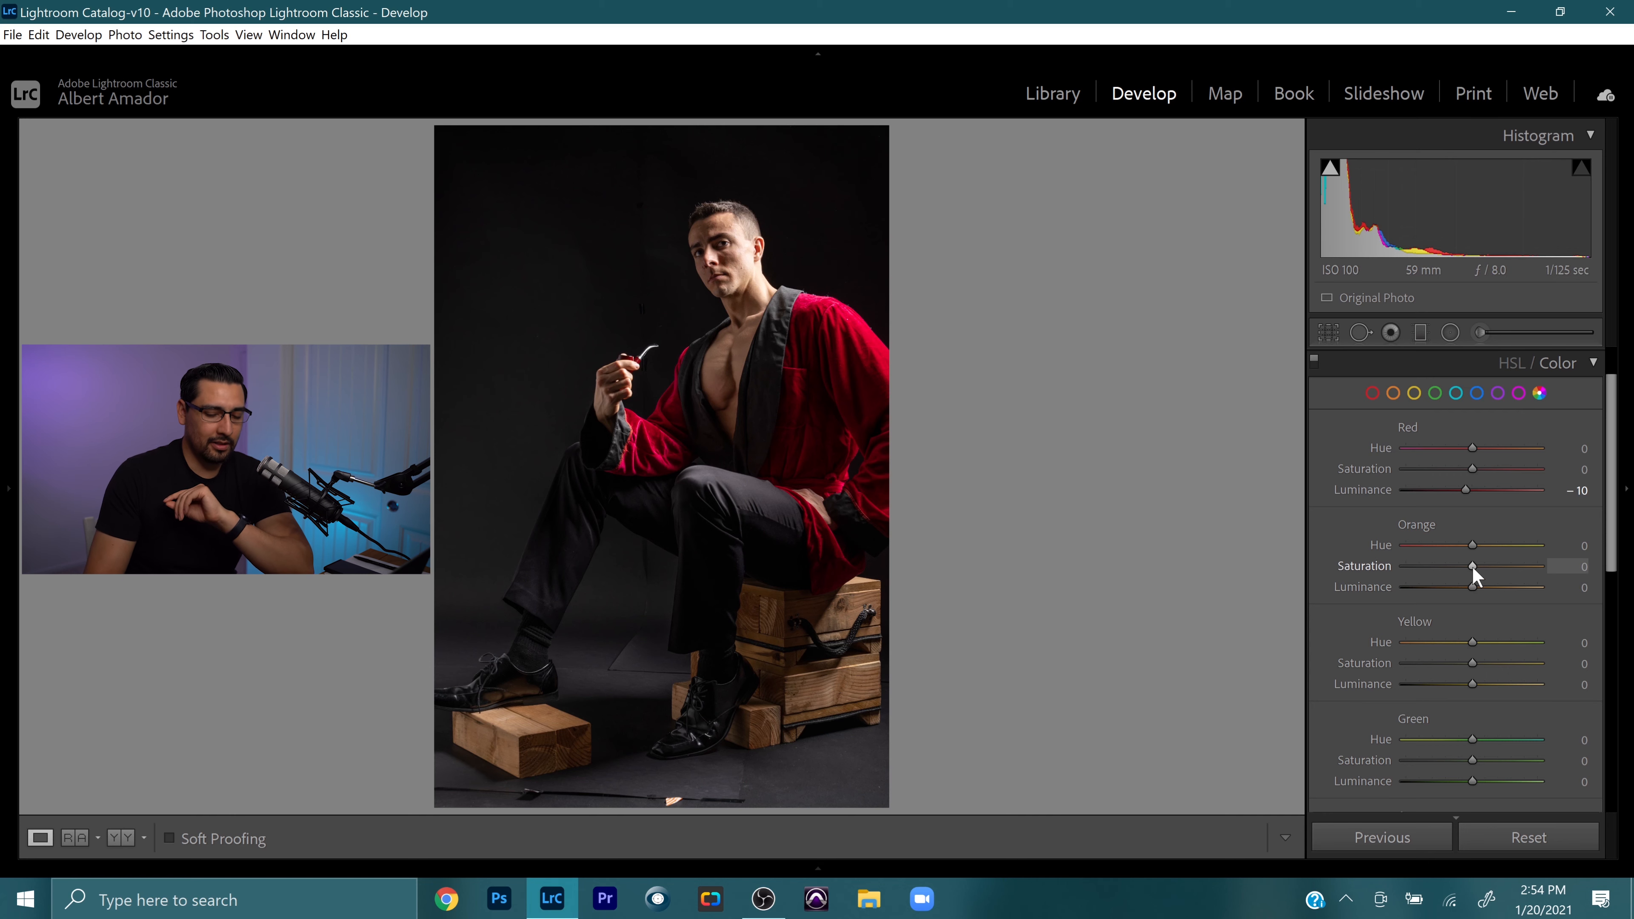
drag(1472, 568, 1476, 567)
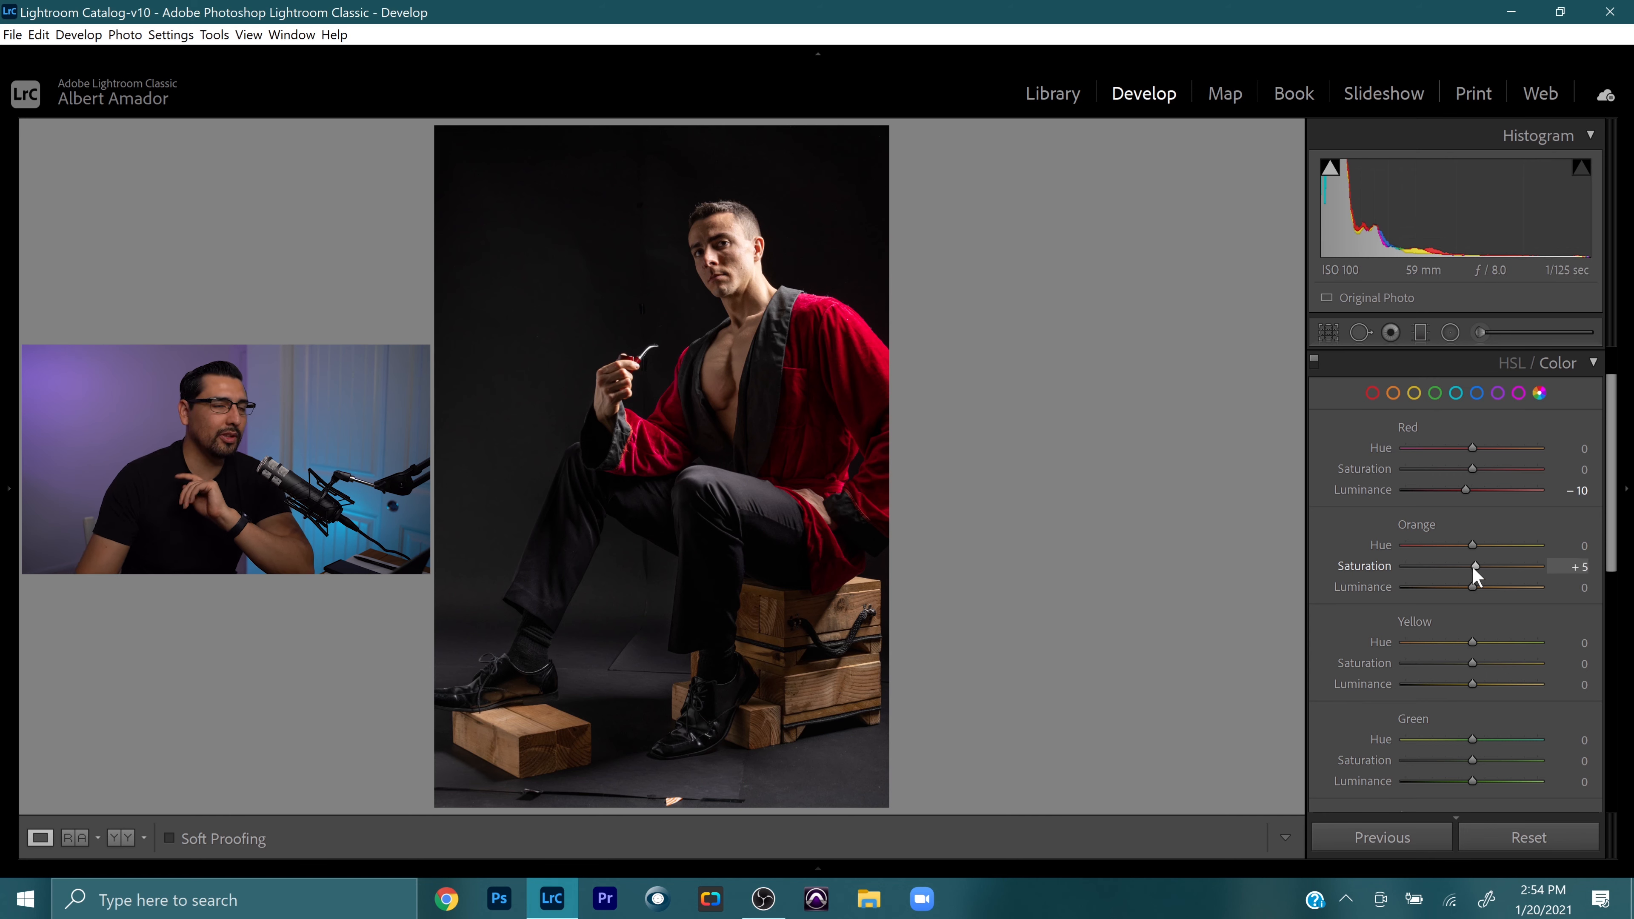
click(1589, 362)
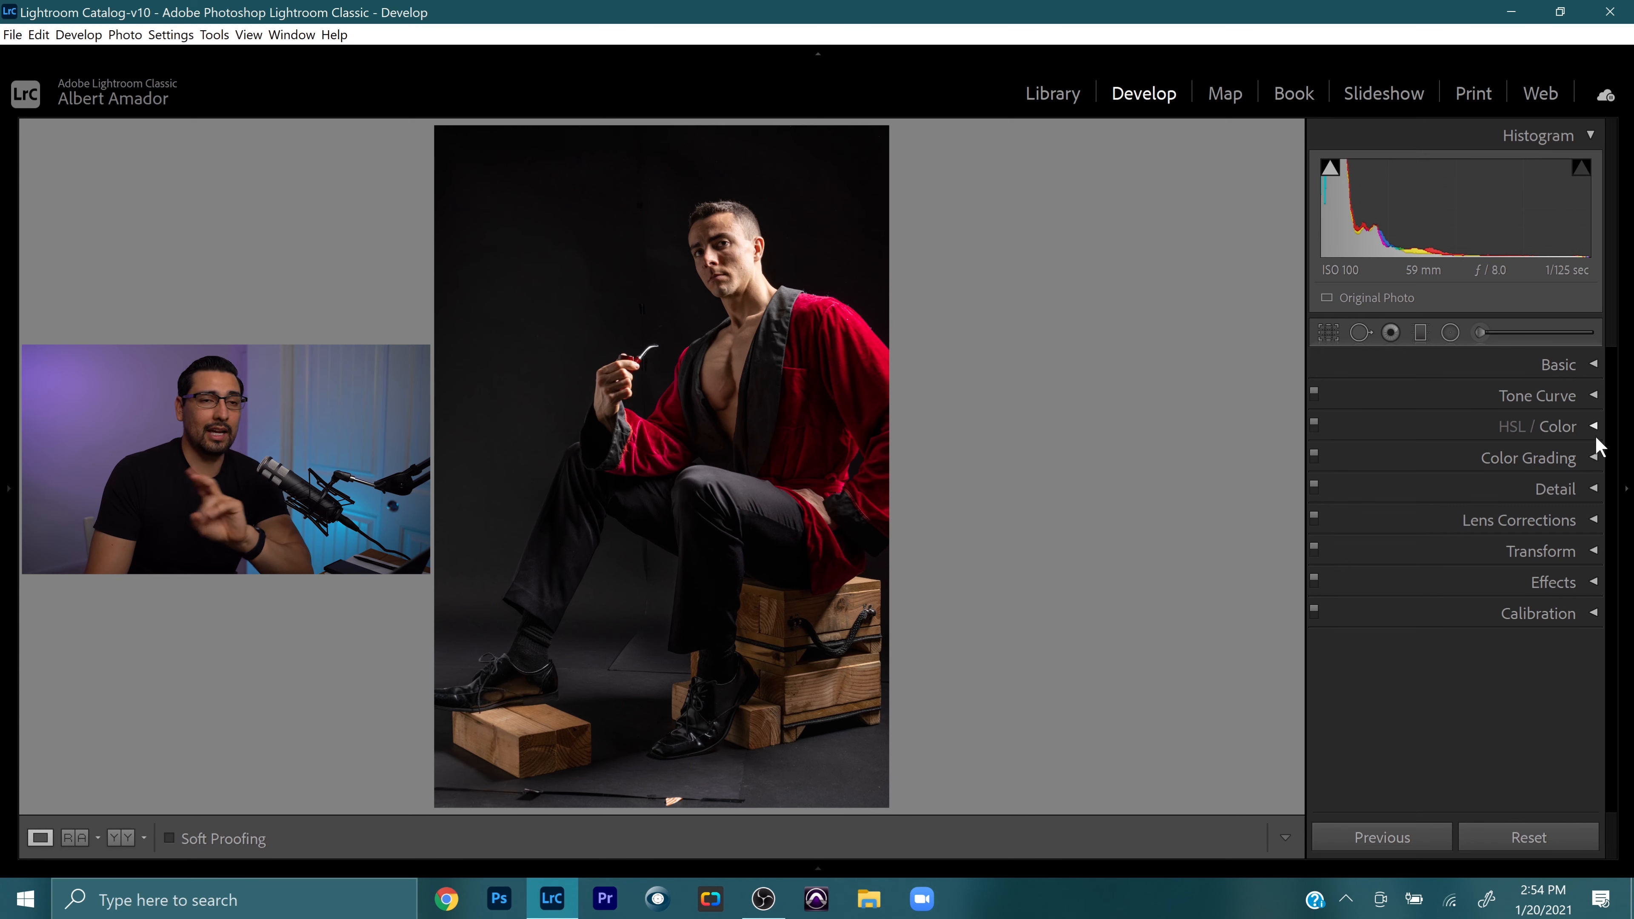
Step: Open Color Grading, try blue and green tints in the shadows, and settle the Shadows on Hue 218 and Sat 34
click(1579, 461)
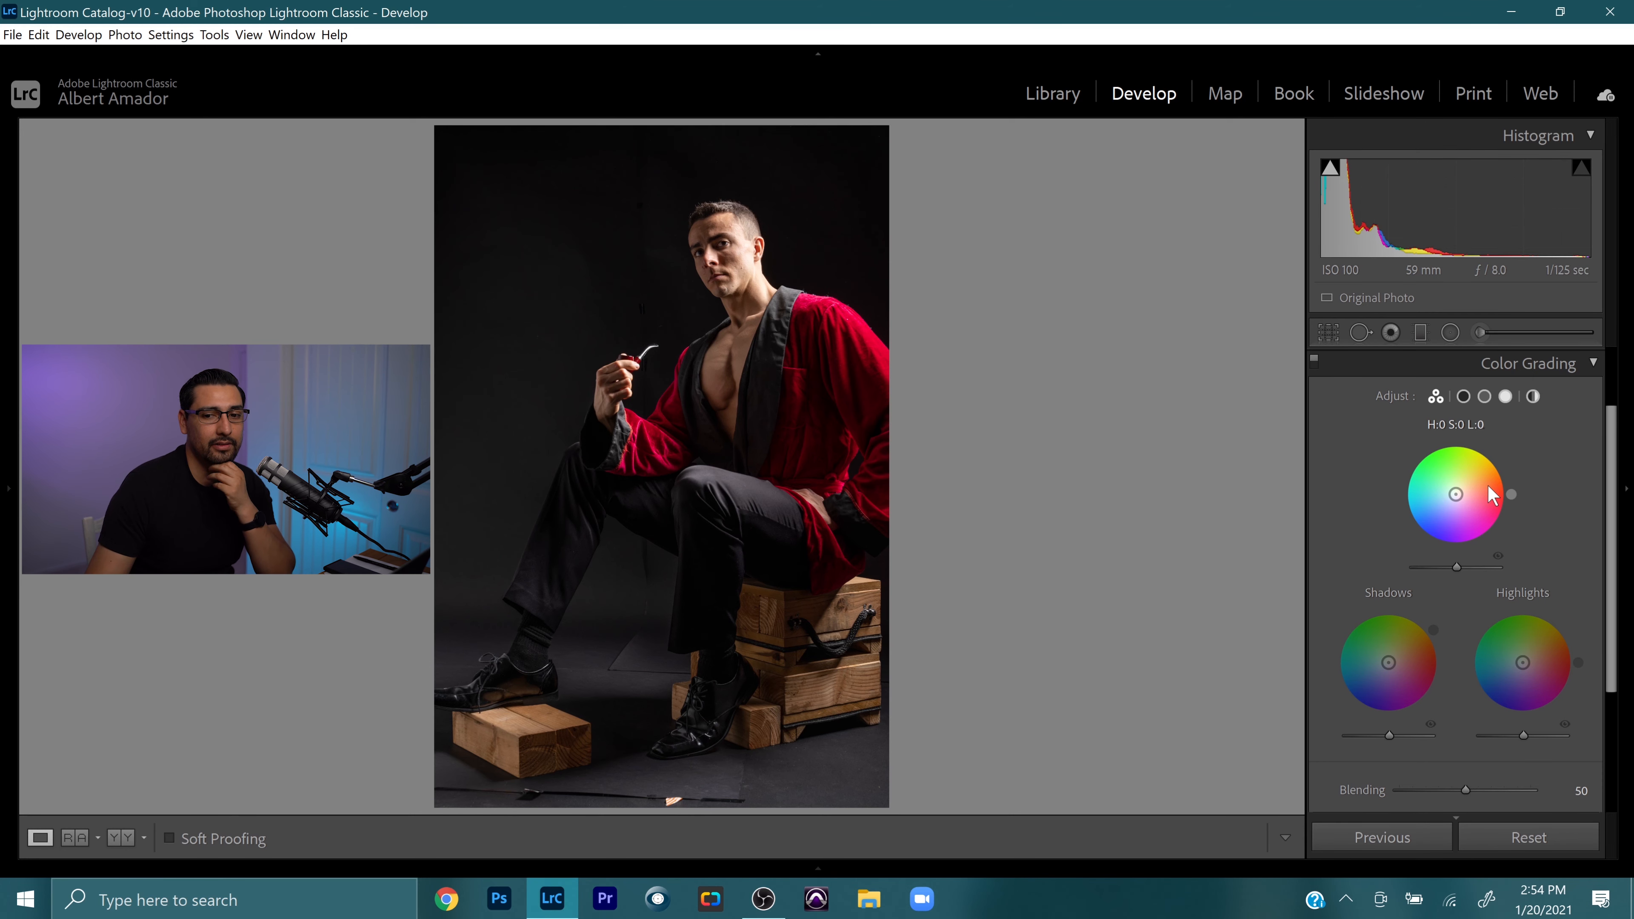
click(1466, 395)
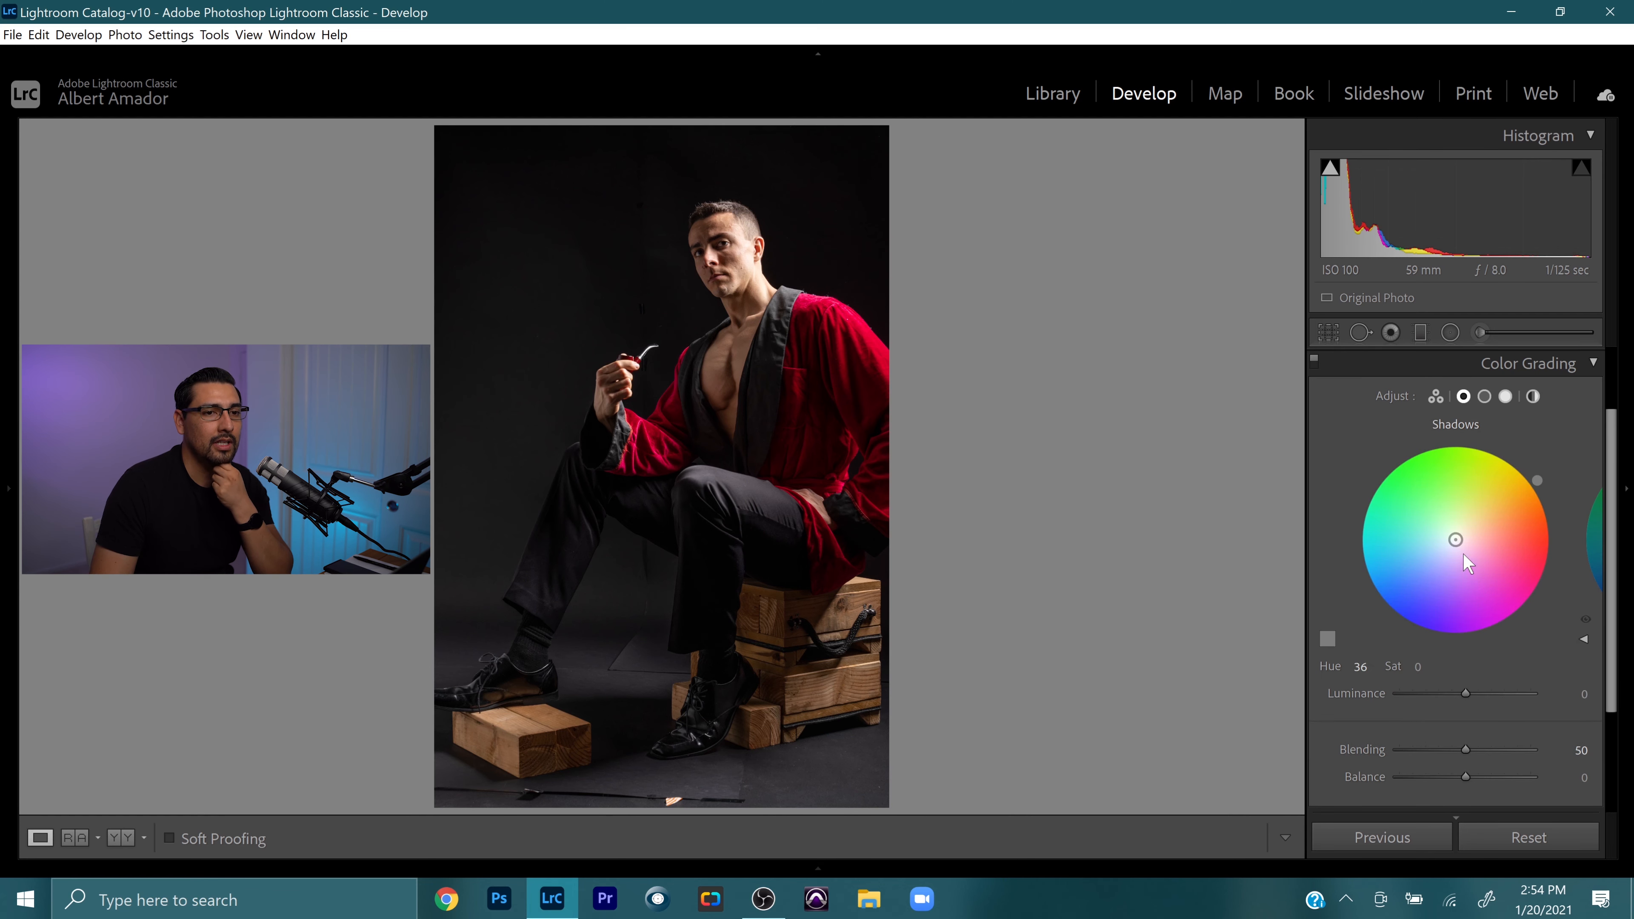
drag(1455, 540, 1440, 559)
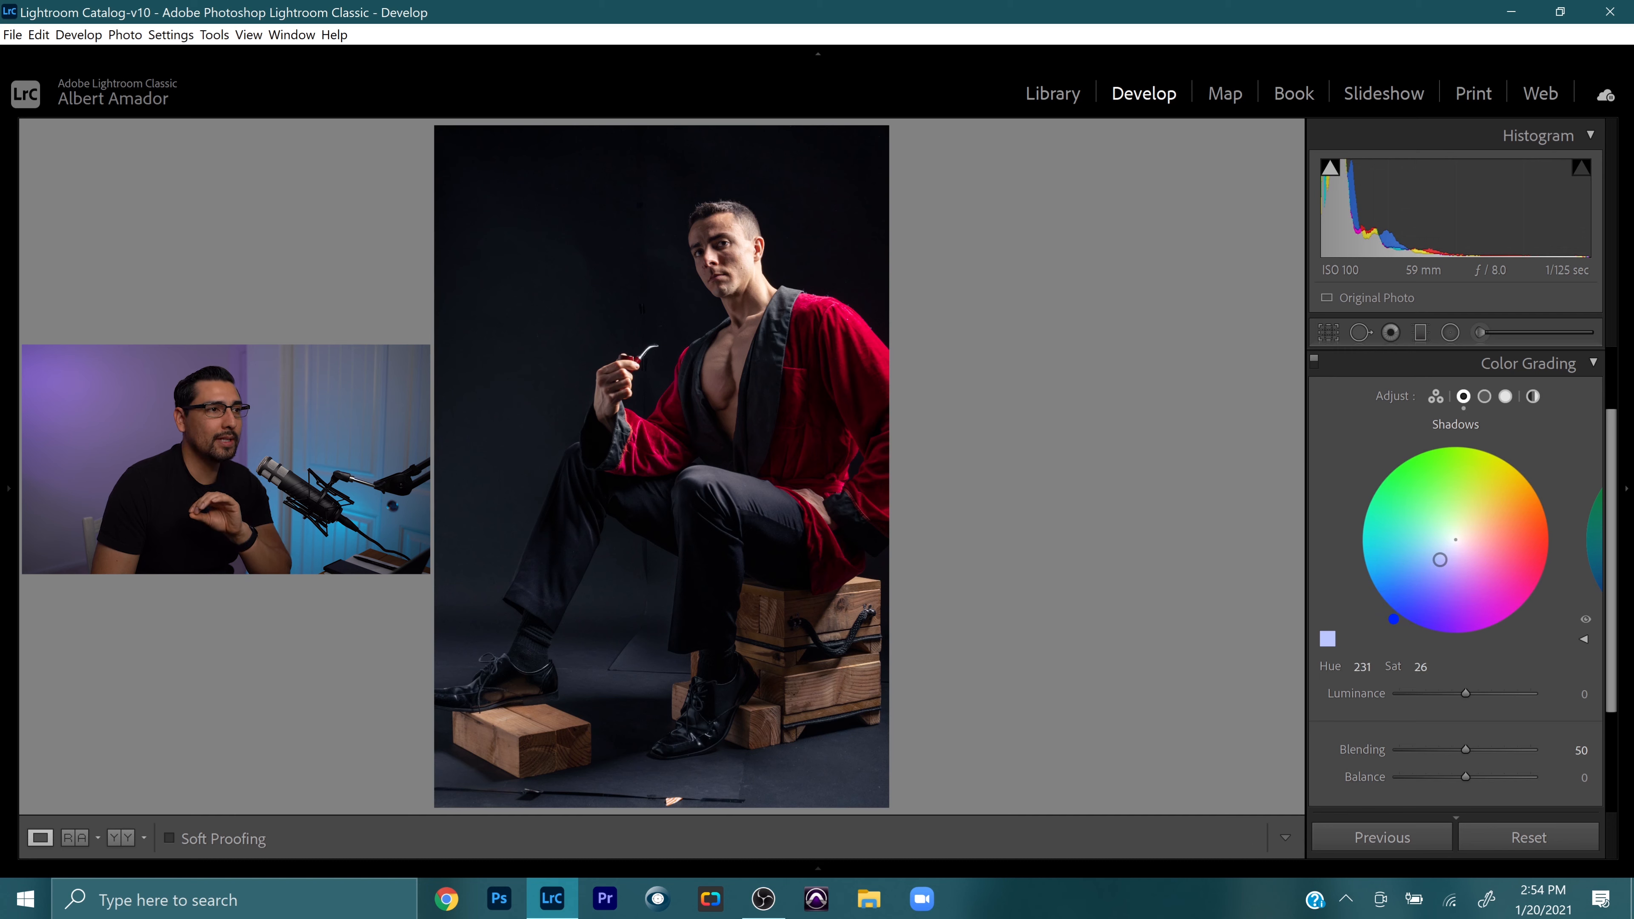
drag(1393, 619, 1380, 472)
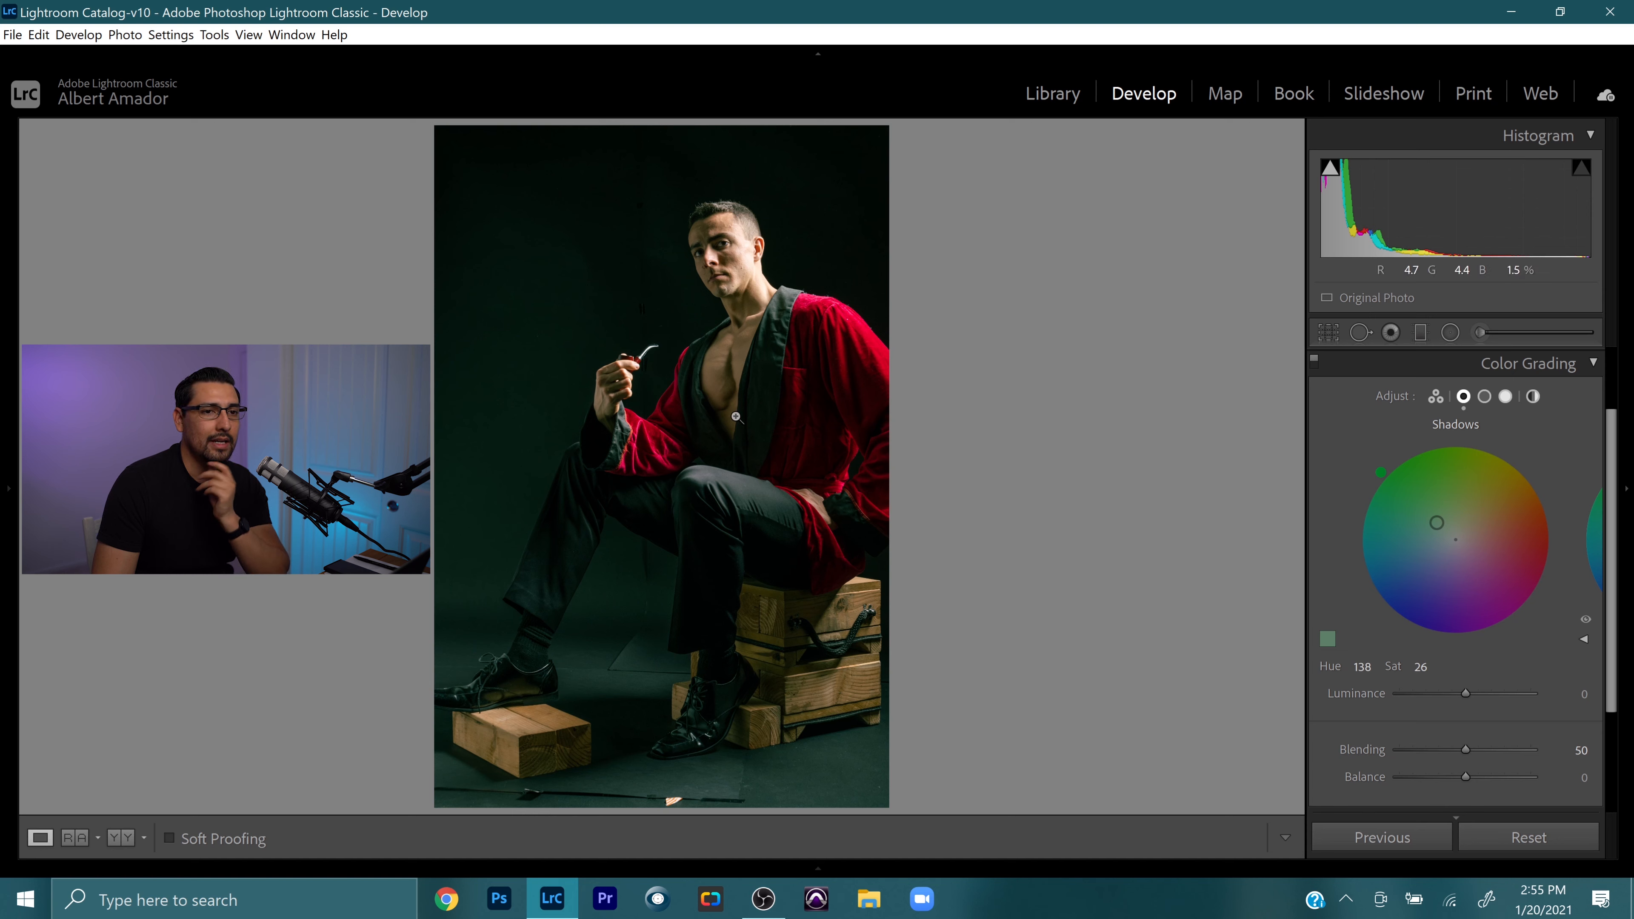
drag(1380, 472, 1376, 601)
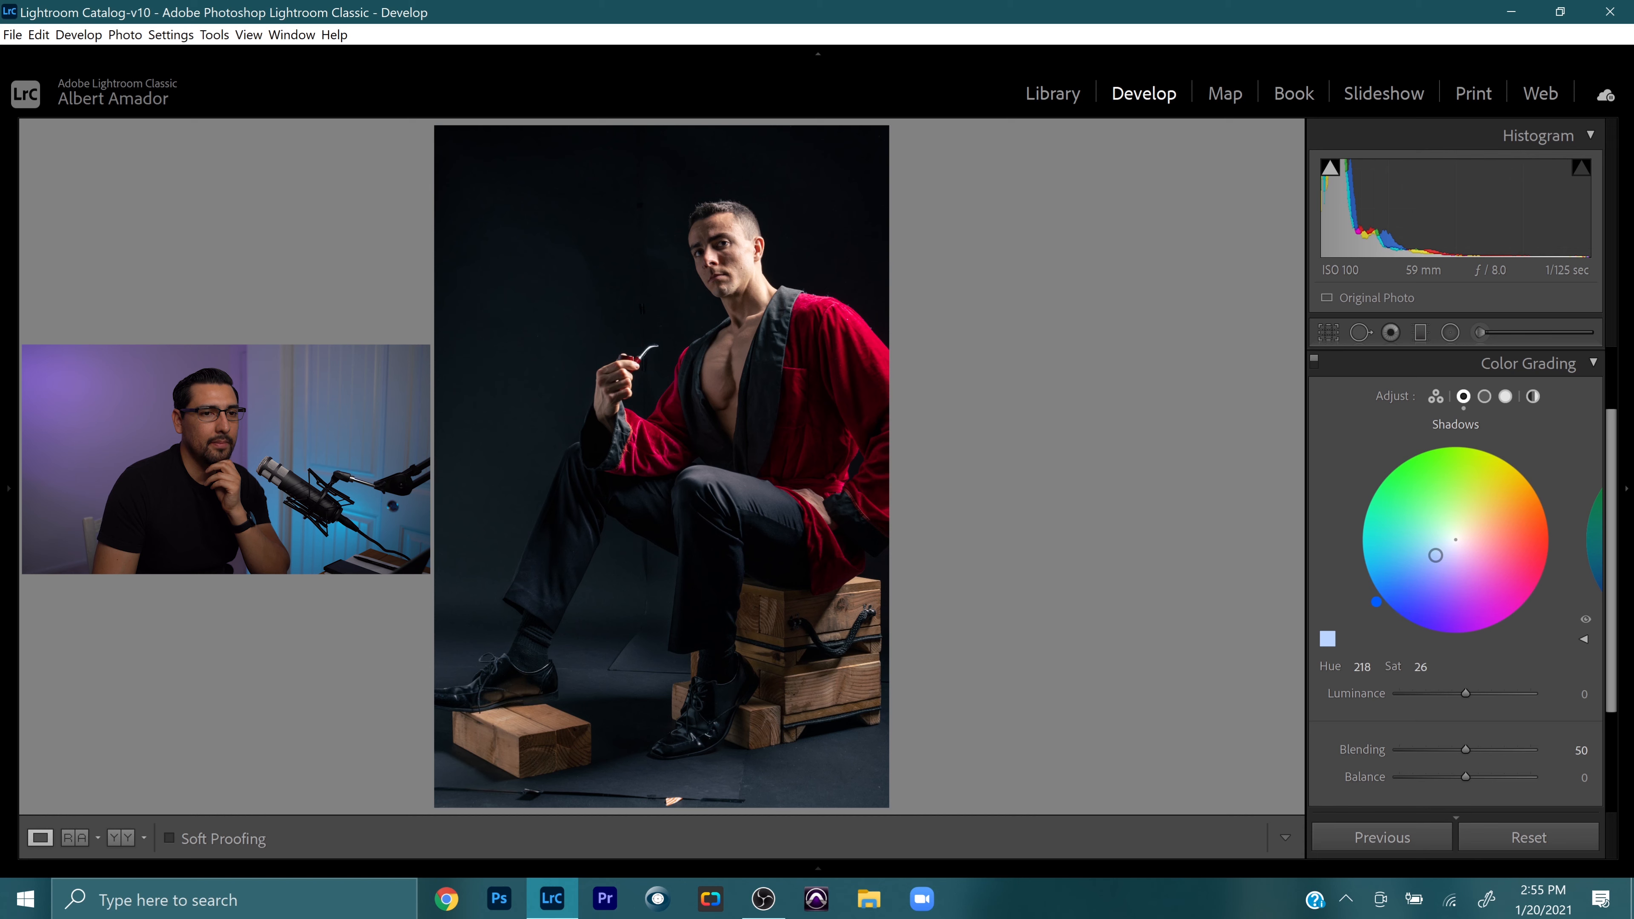
drag(1436, 554, 1430, 559)
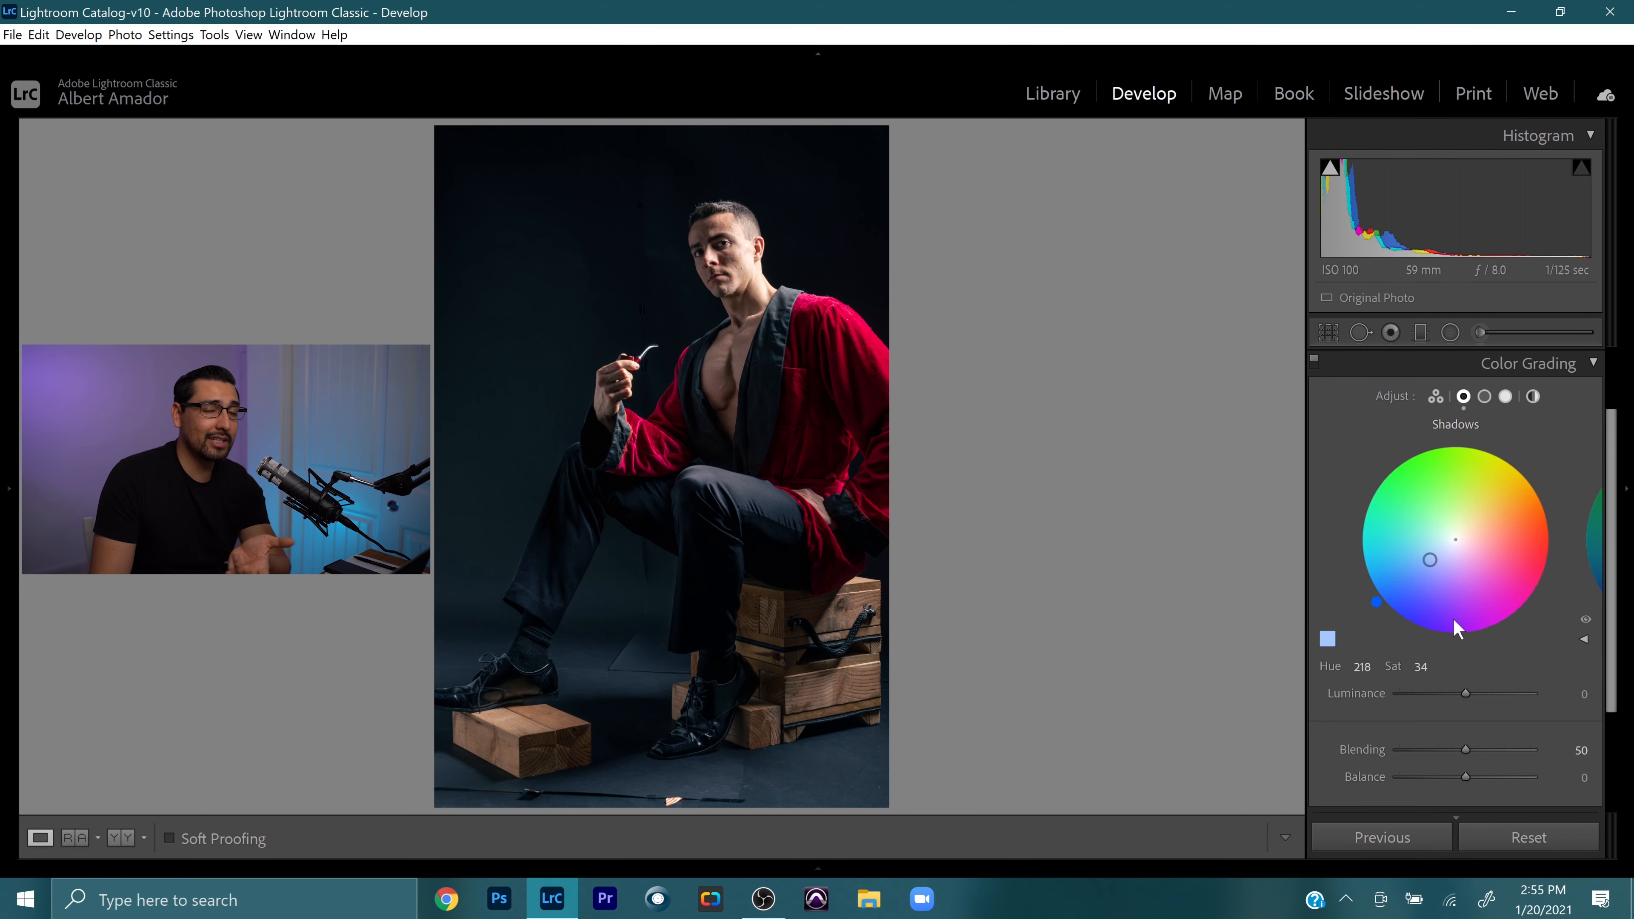
Step: Tint the Midtones warm orange in Color Grading with Hue 41 and Sat 32
click(1485, 396)
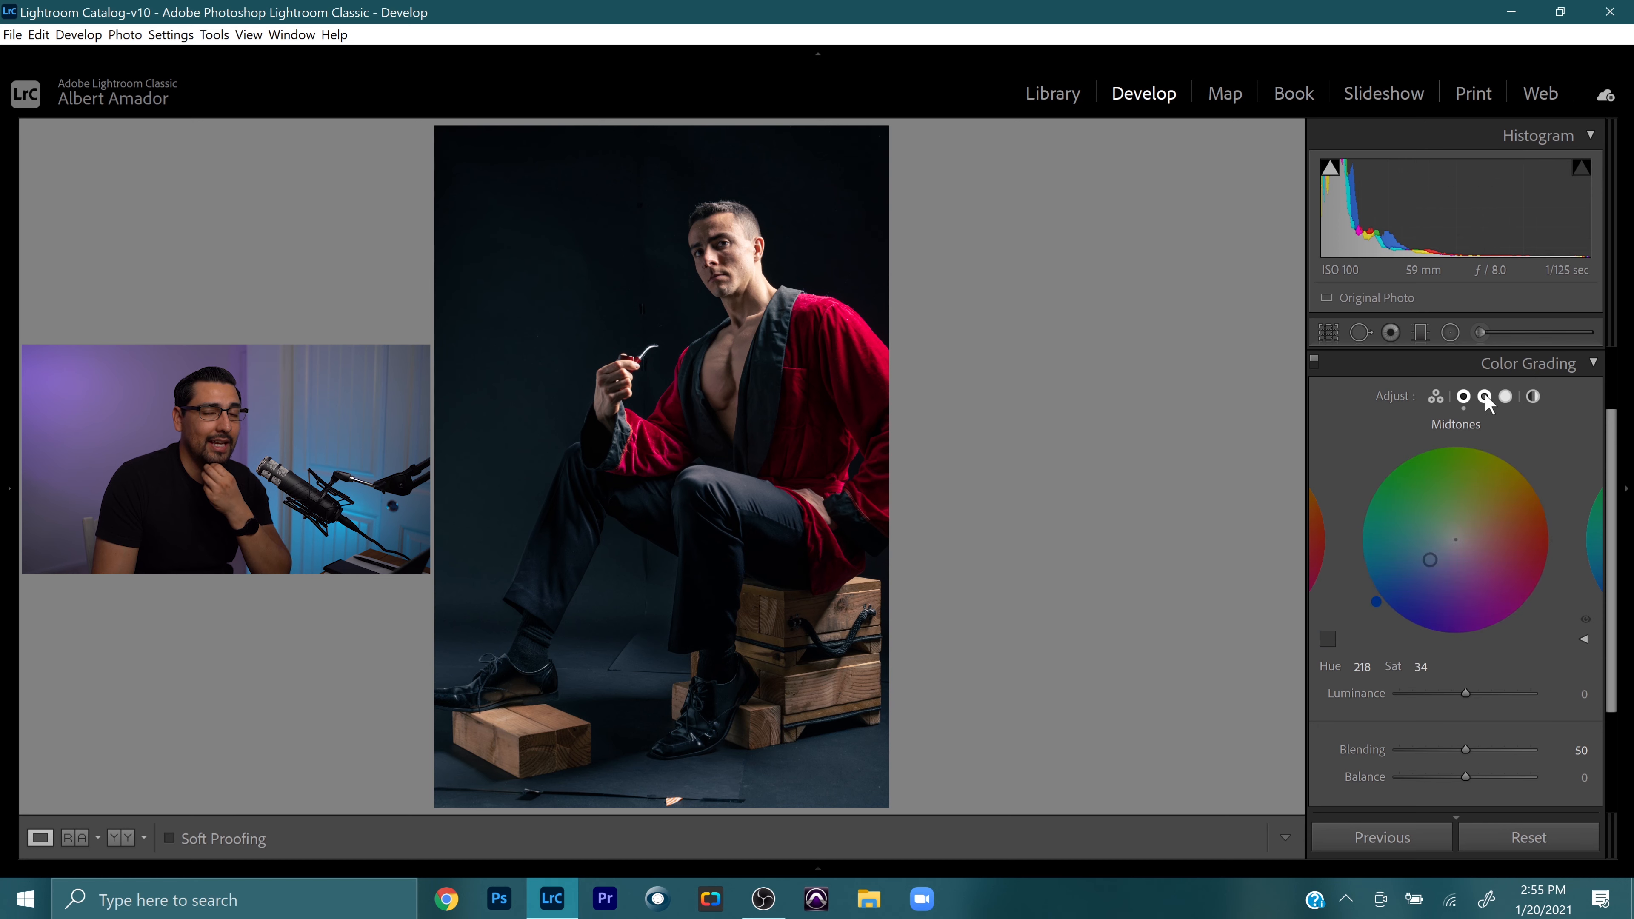
click(1486, 397)
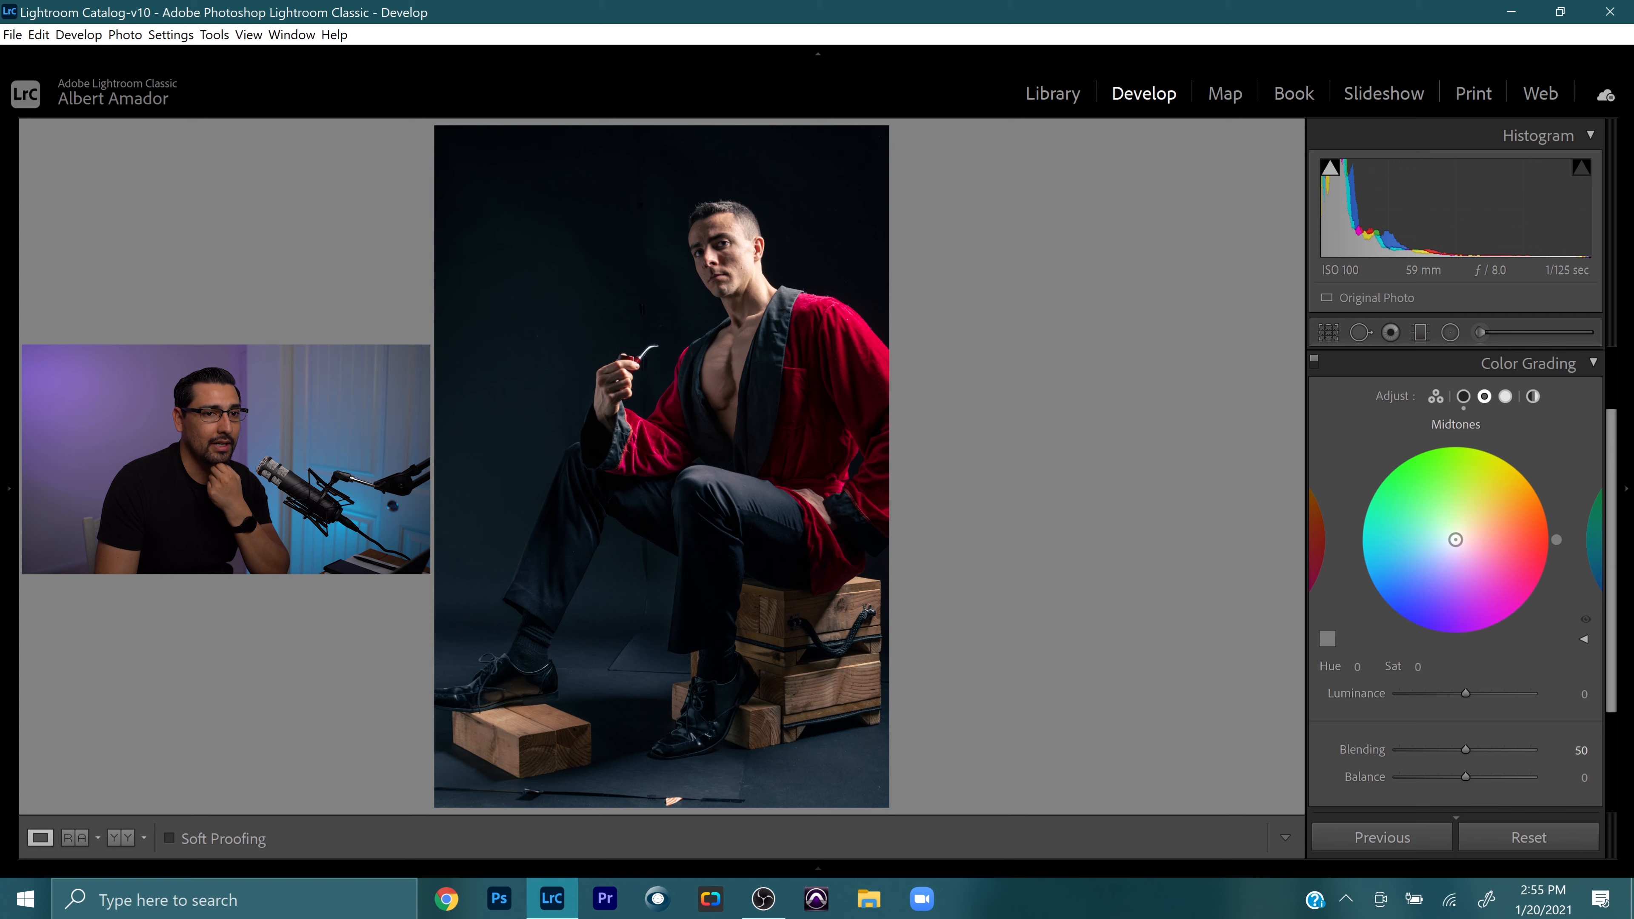
drag(1456, 541, 1467, 529)
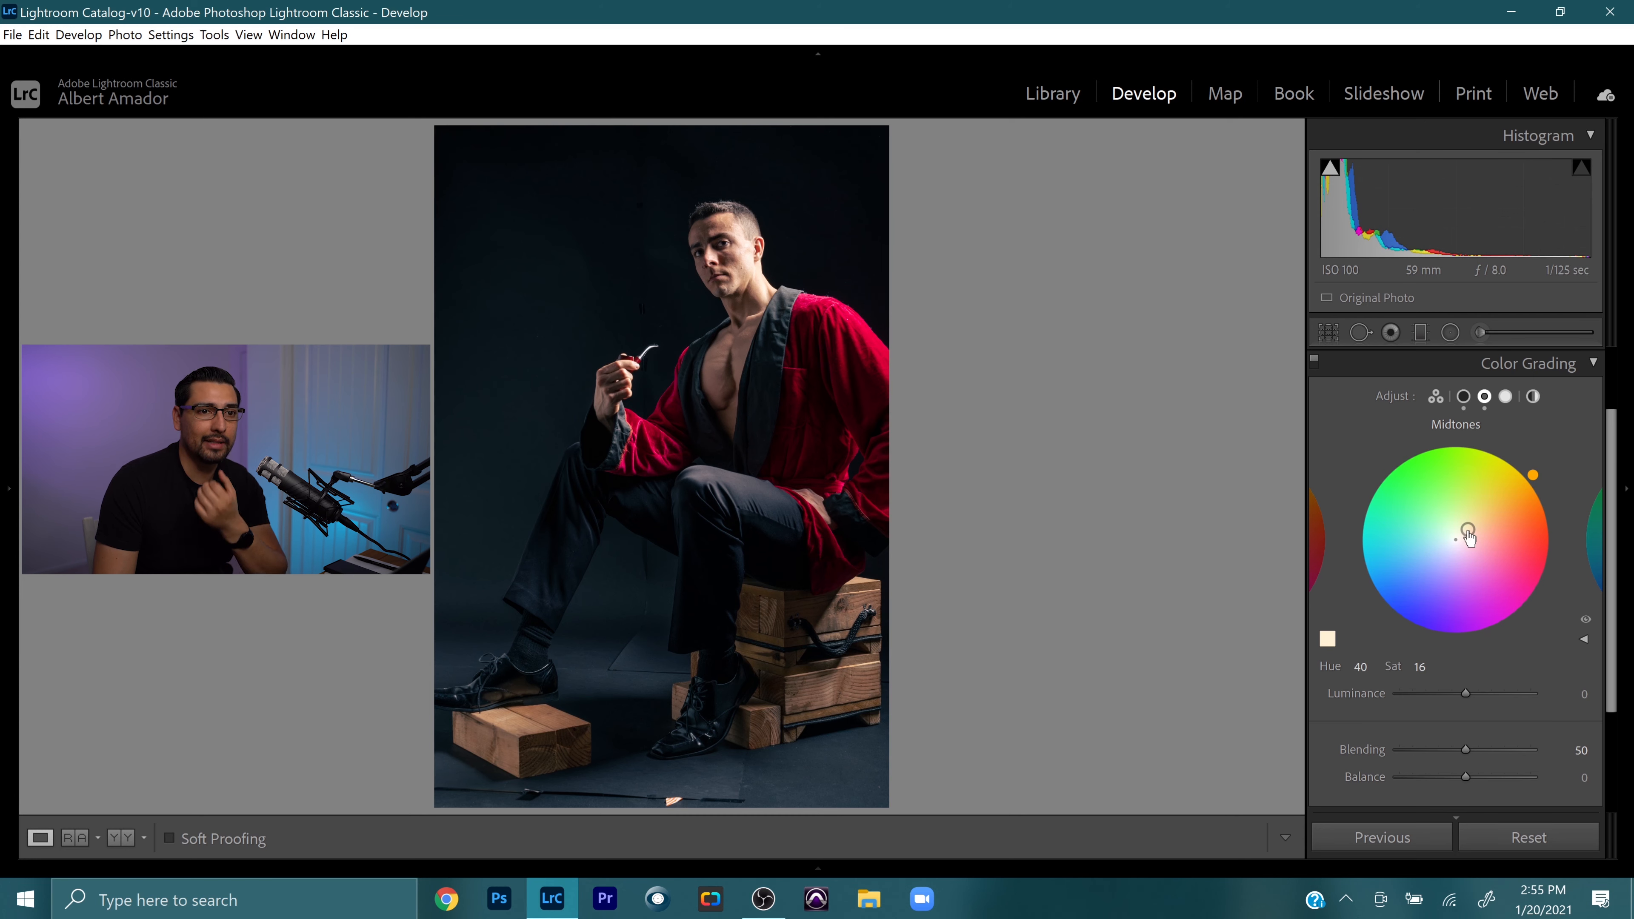
drag(1468, 538, 1478, 519)
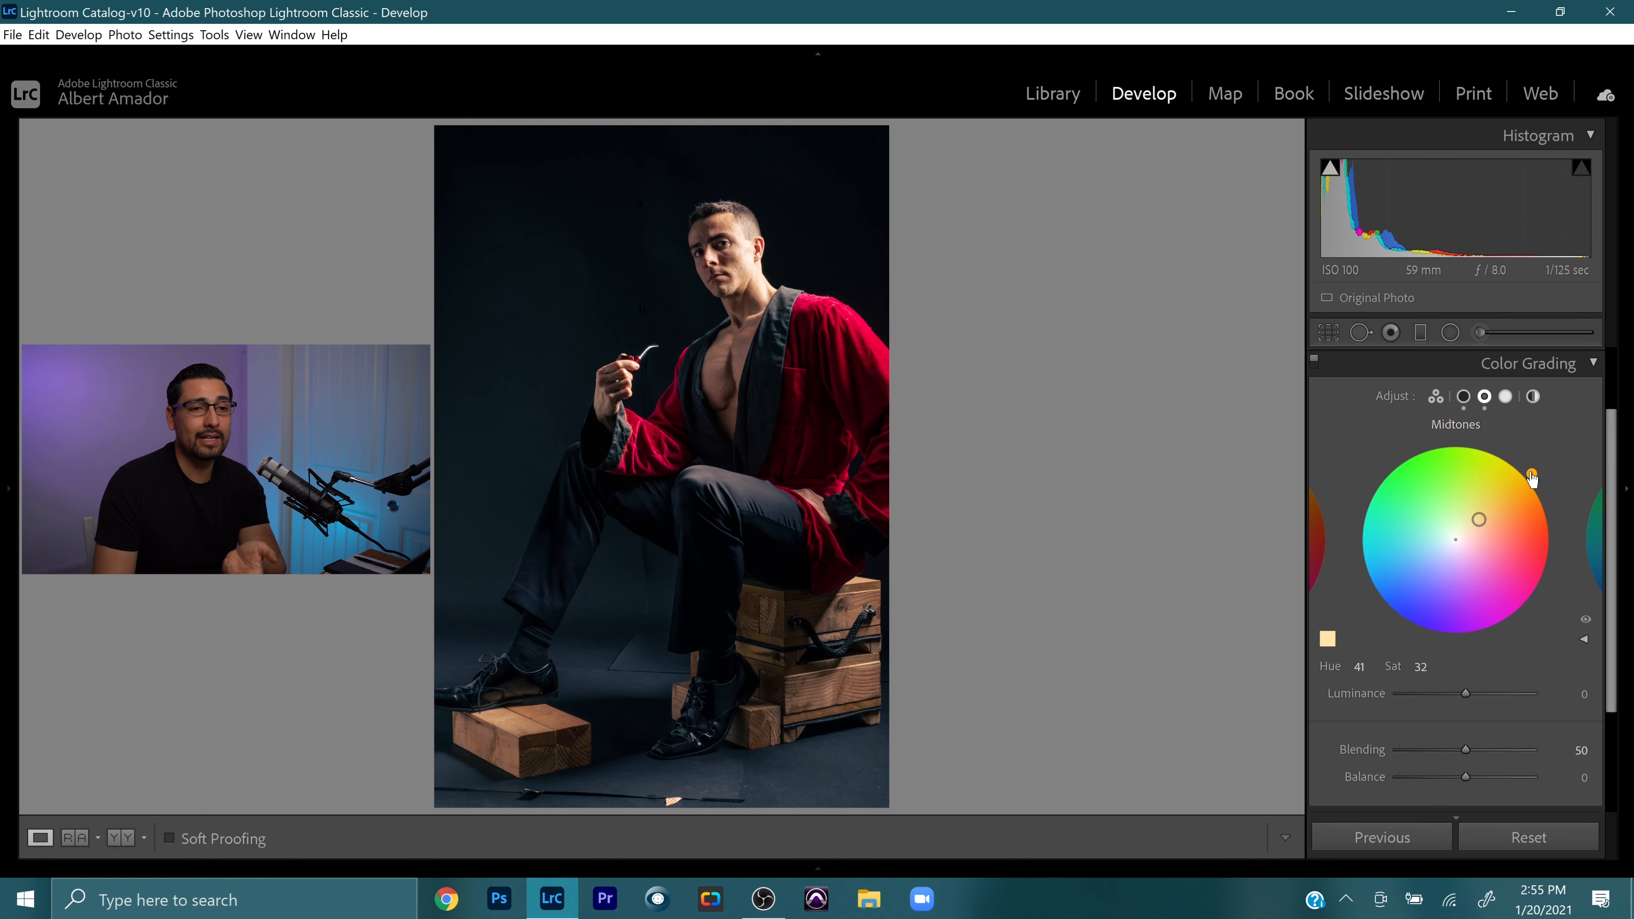
Step: Grade the Highlights with Hue 40 and Sat 31, close Color Grading, and compare the photo before and after side by side
click(1506, 395)
drag(1455, 540, 1533, 474)
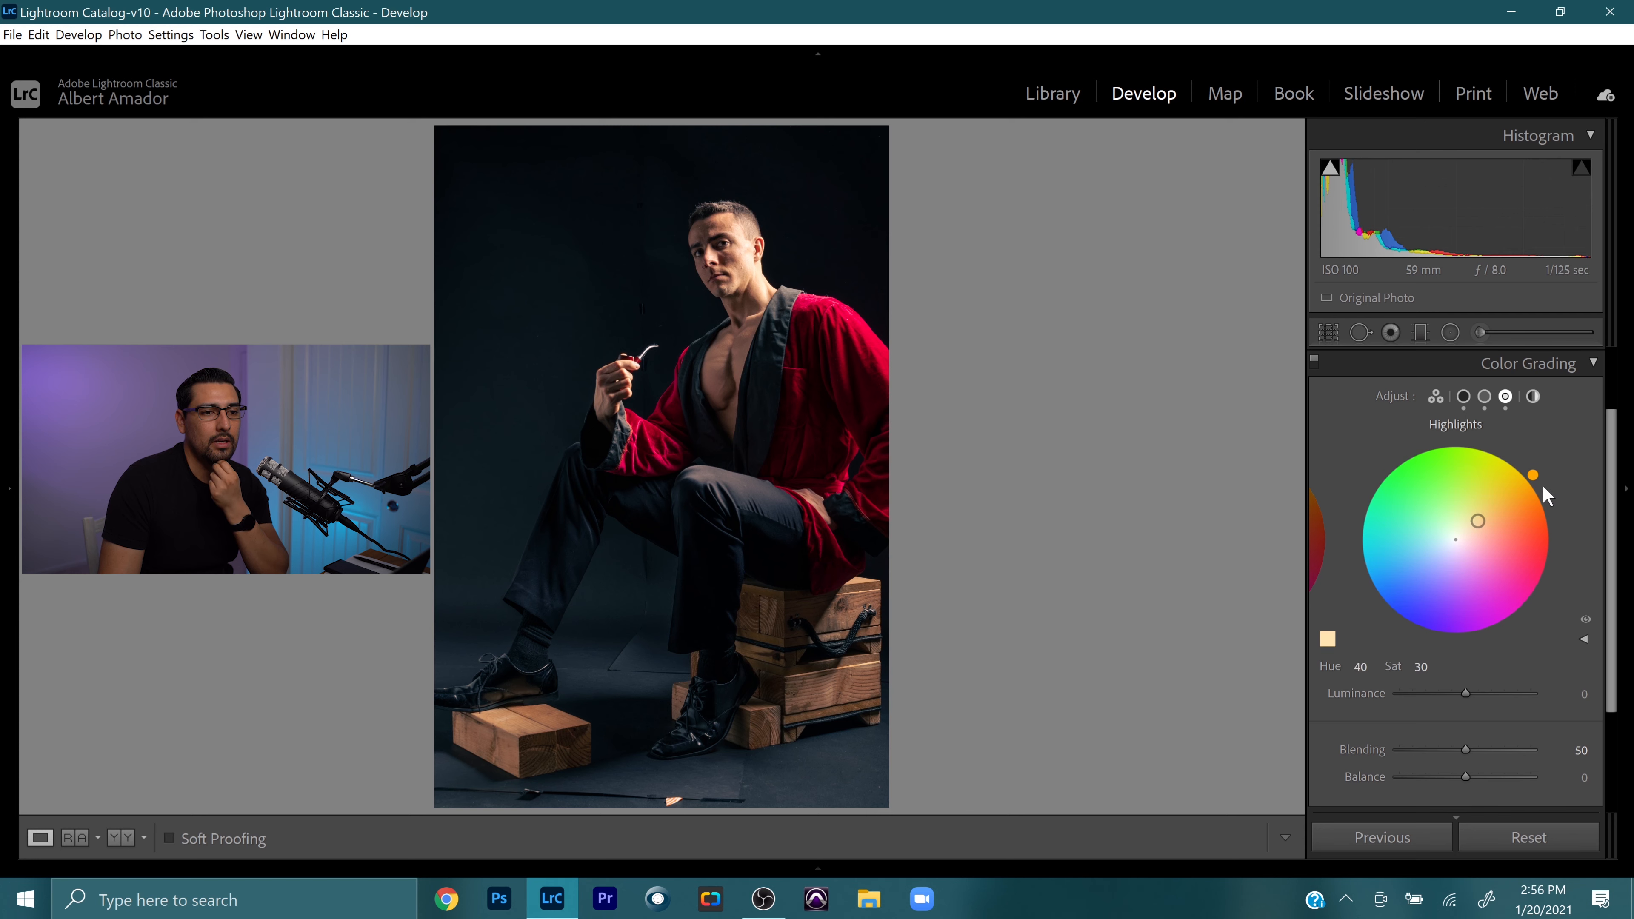
drag(1418, 670, 1427, 669)
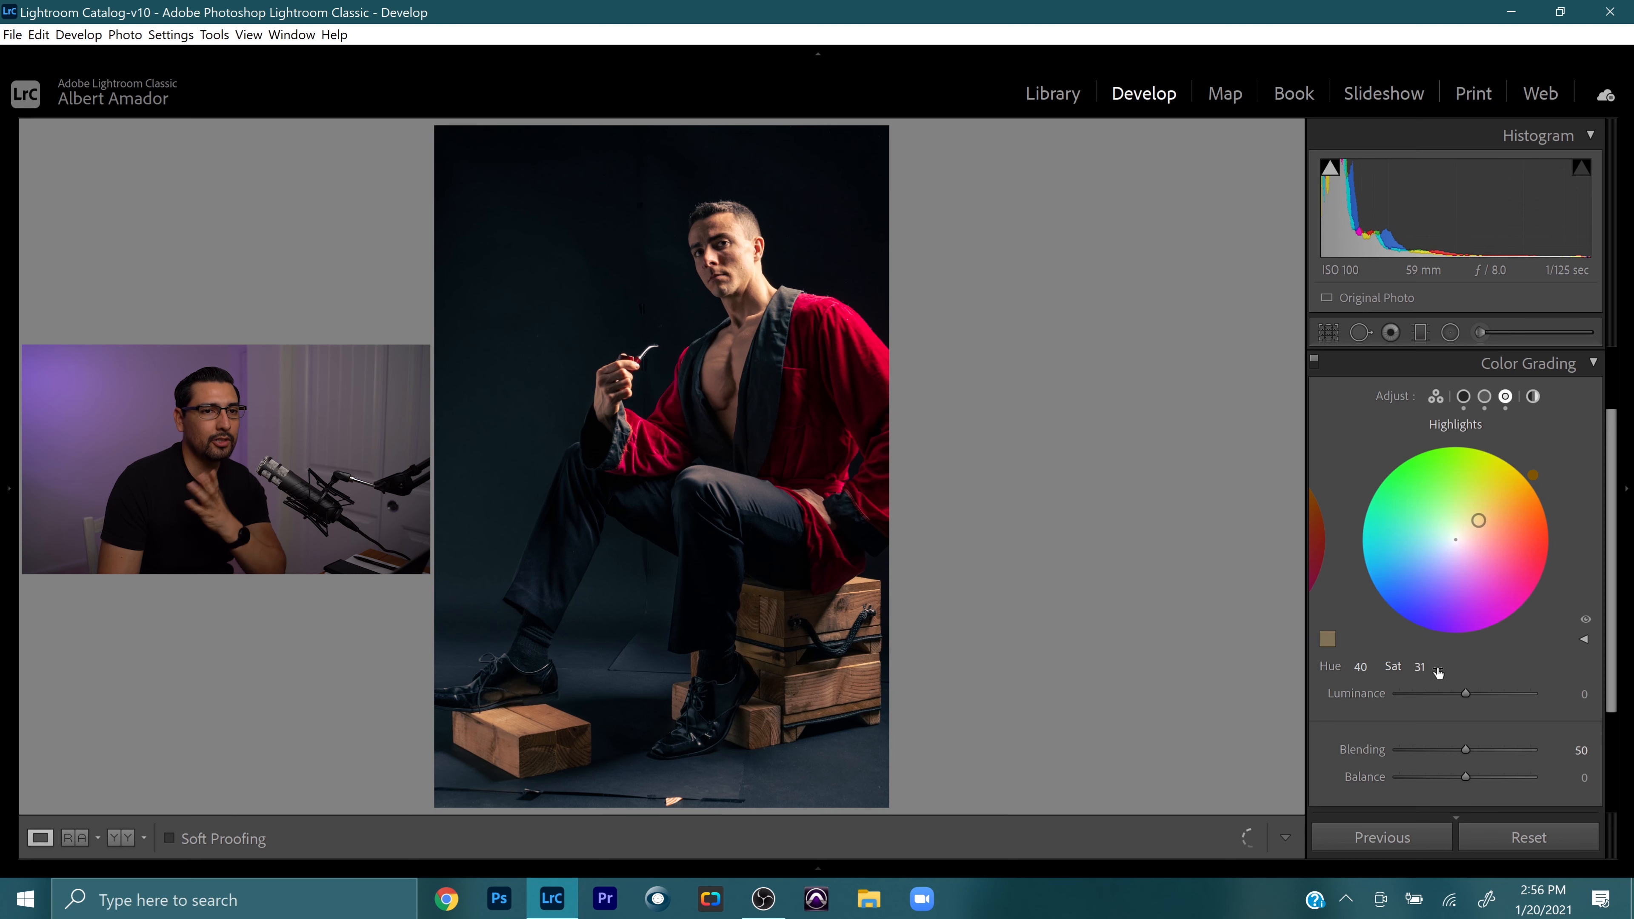
click(1586, 368)
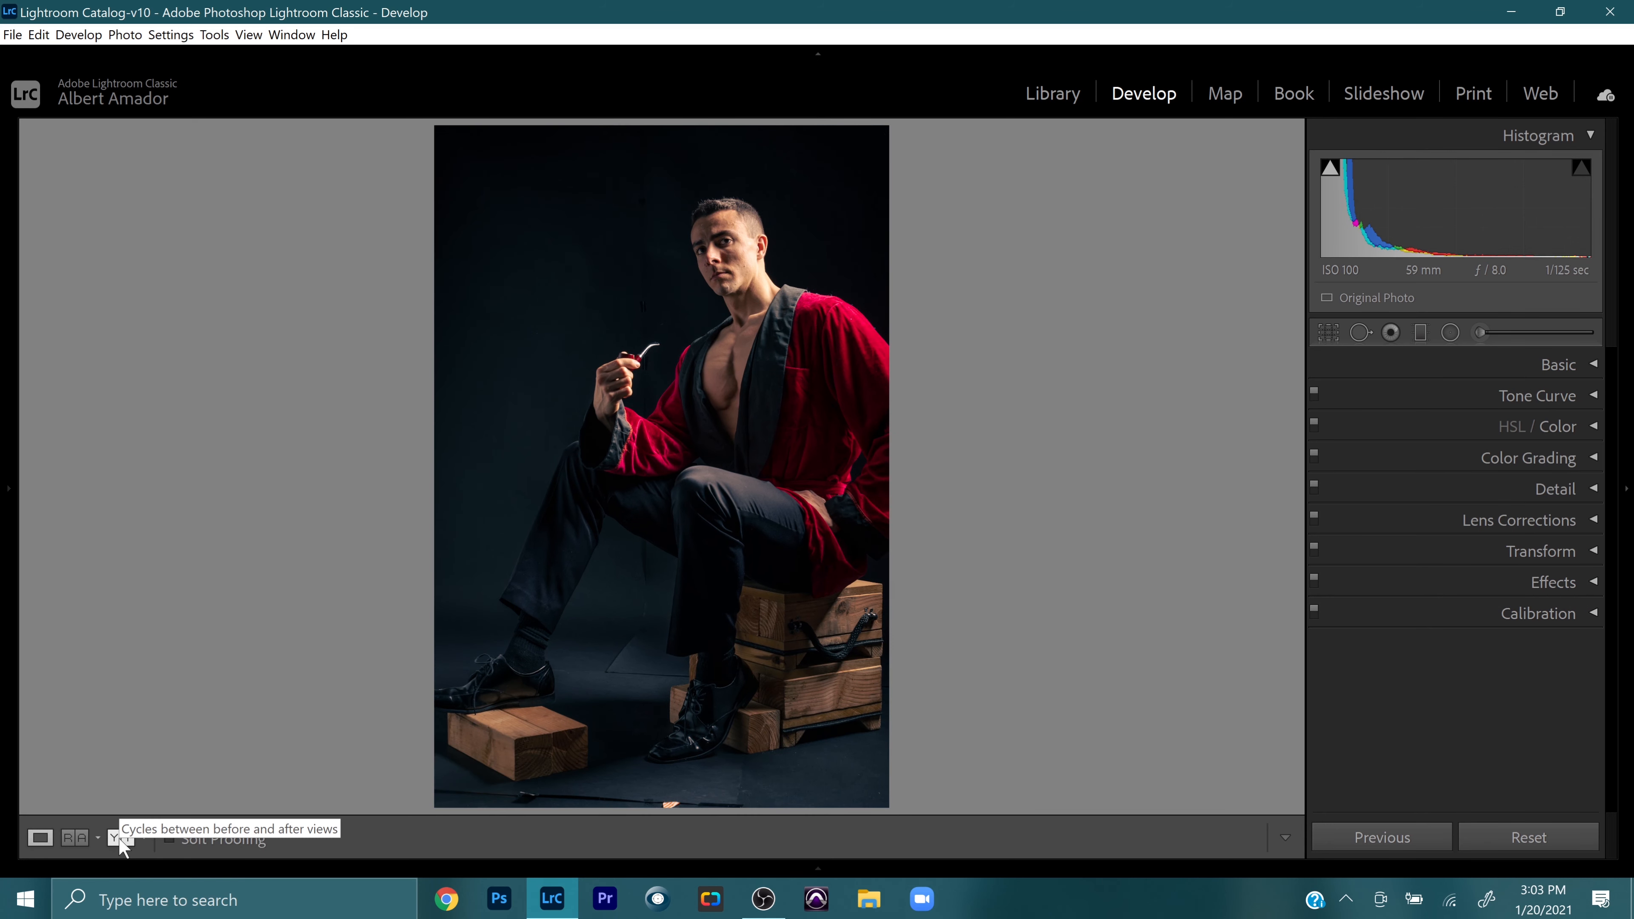
click(119, 837)
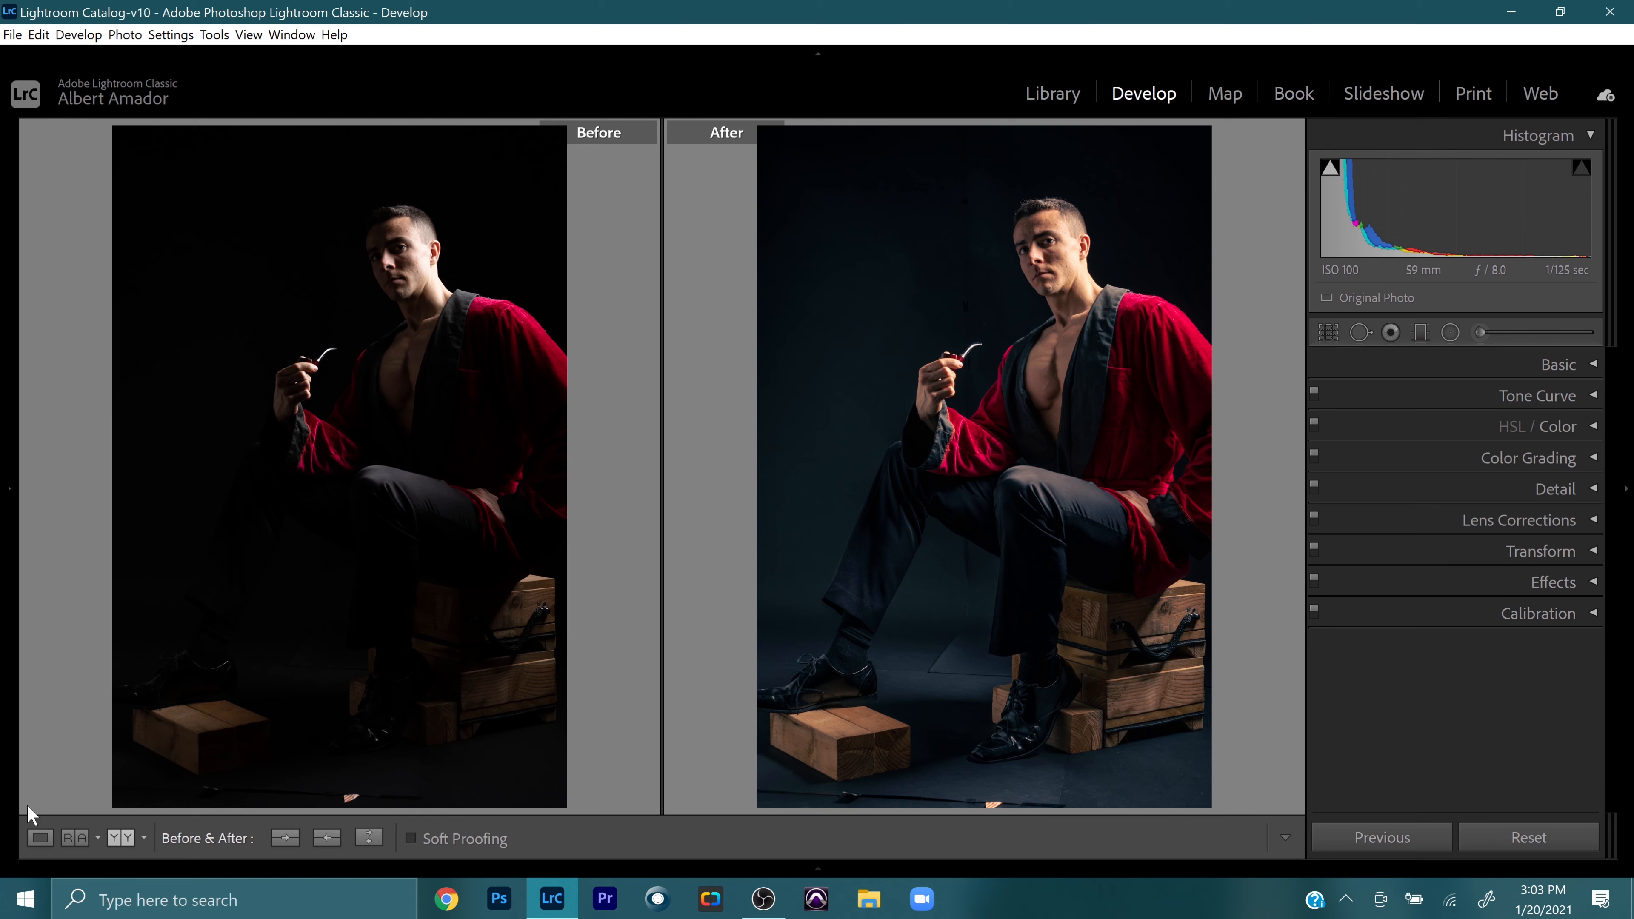
click(39, 838)
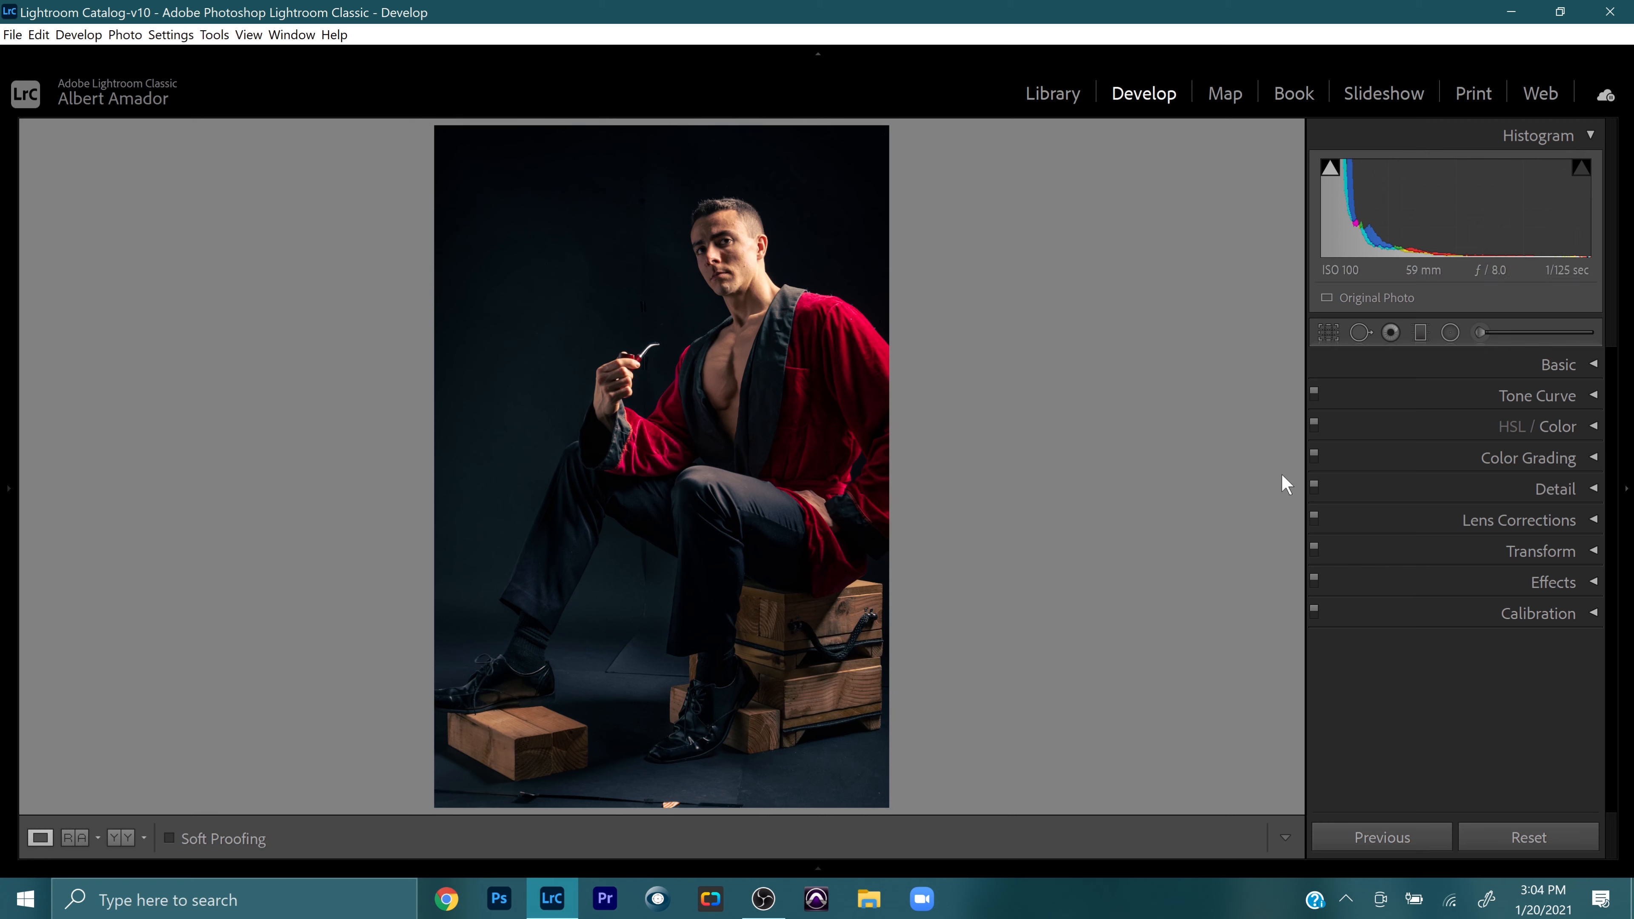
Step: Add a graduated filter that covers the whole photo down to its lower edge, and hide the mask overlay
click(1420, 332)
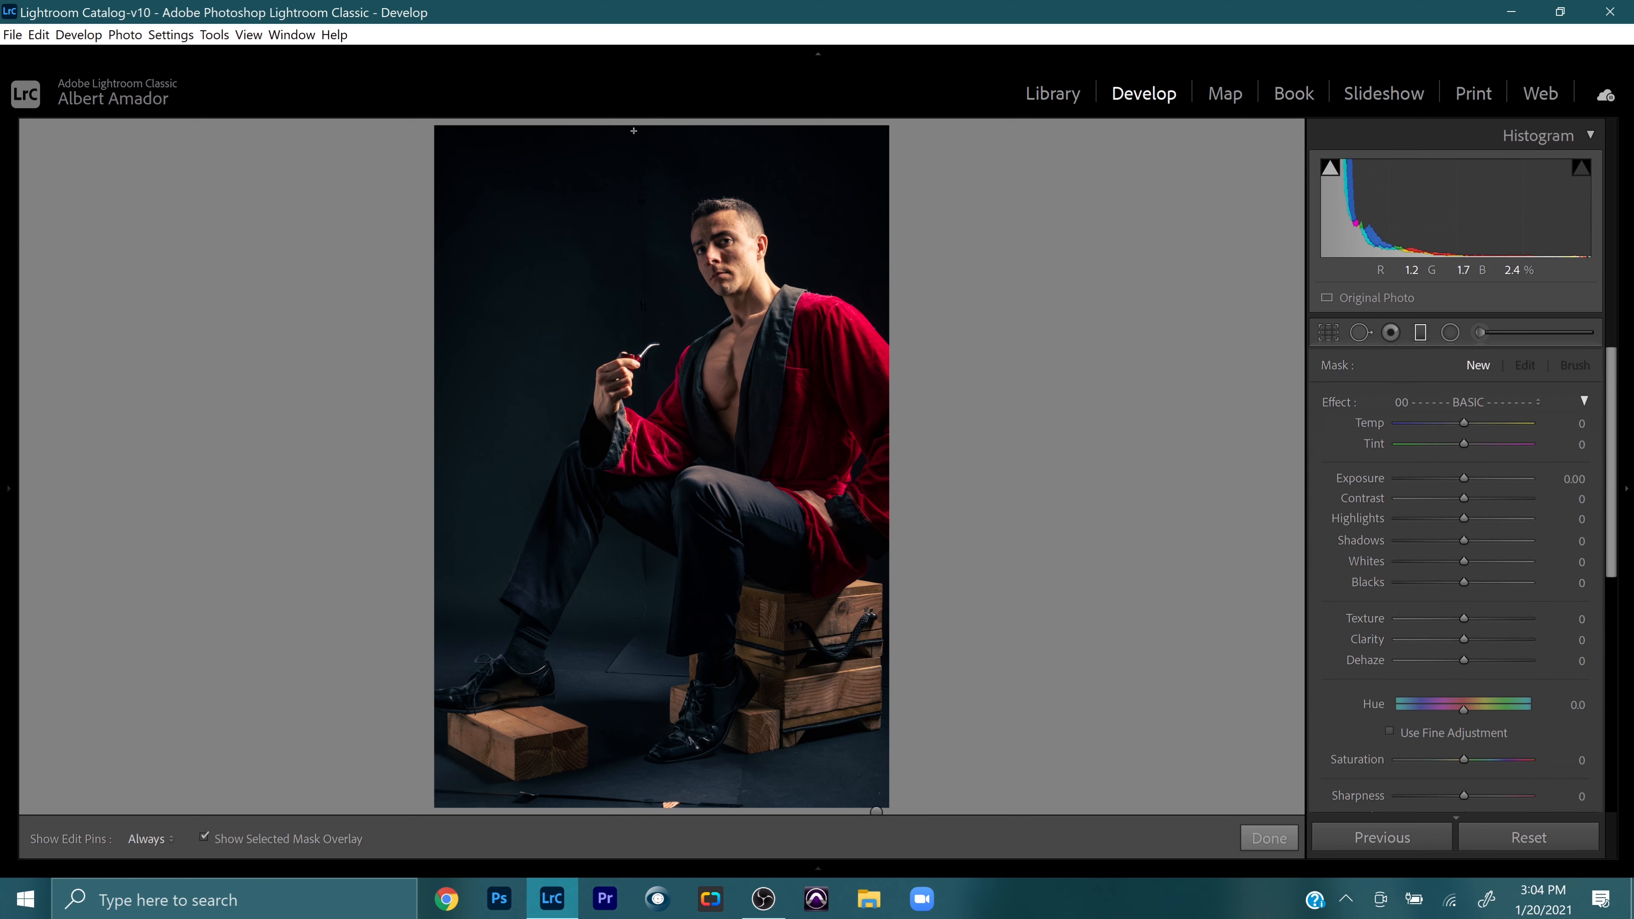
drag(631, 142, 622, 250)
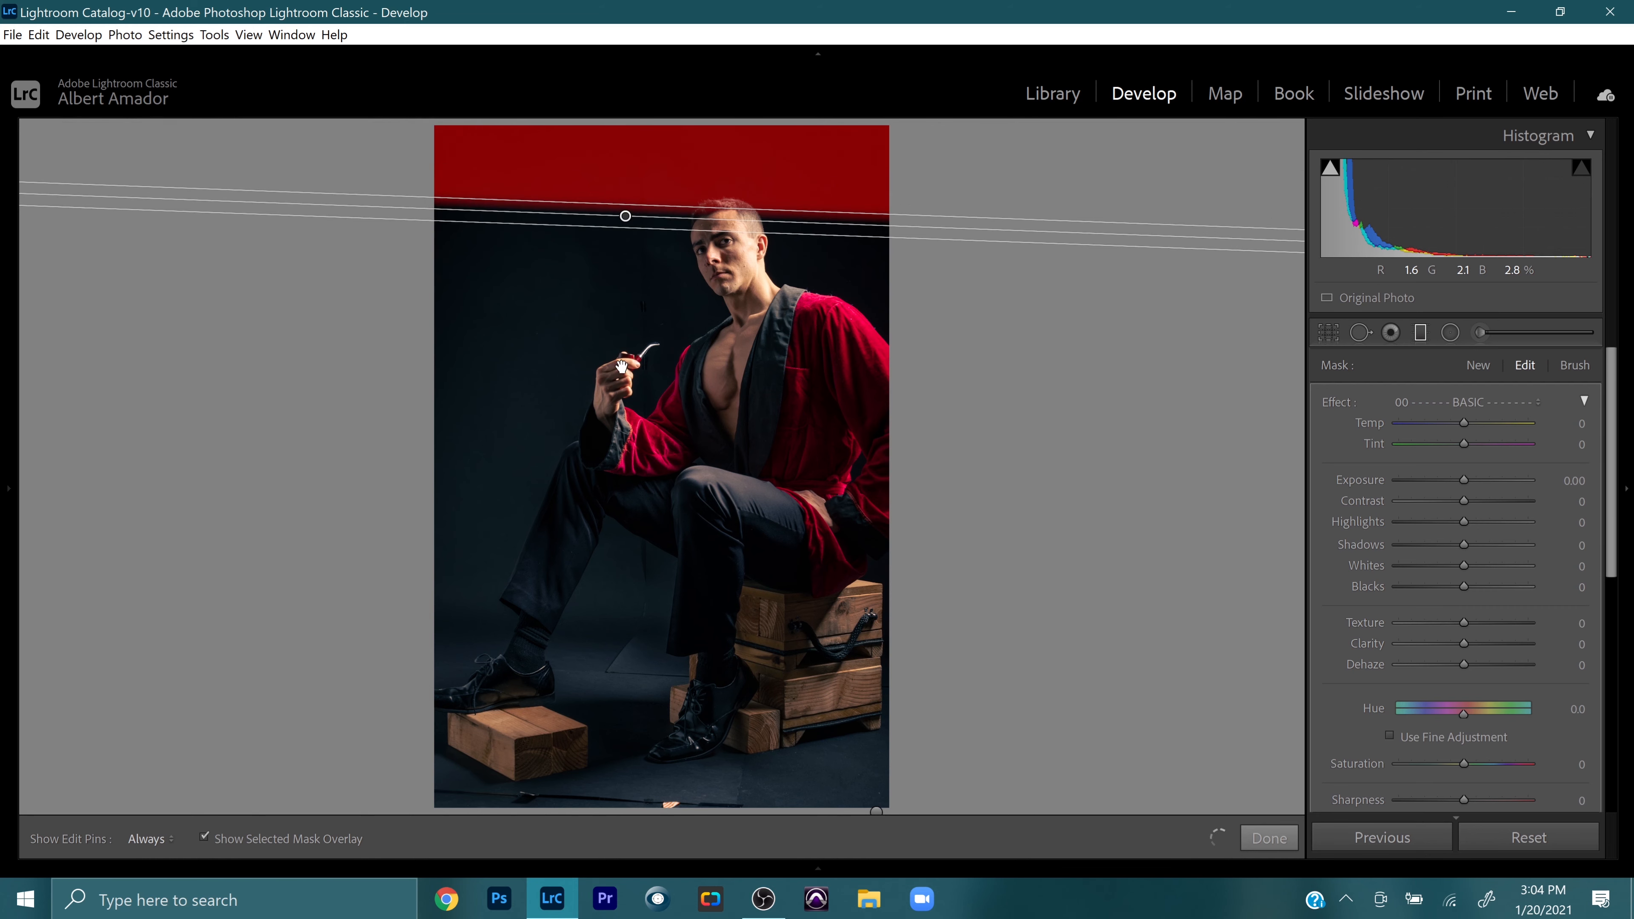
drag(622, 366, 598, 809)
scroll(1403, 528, down, 5)
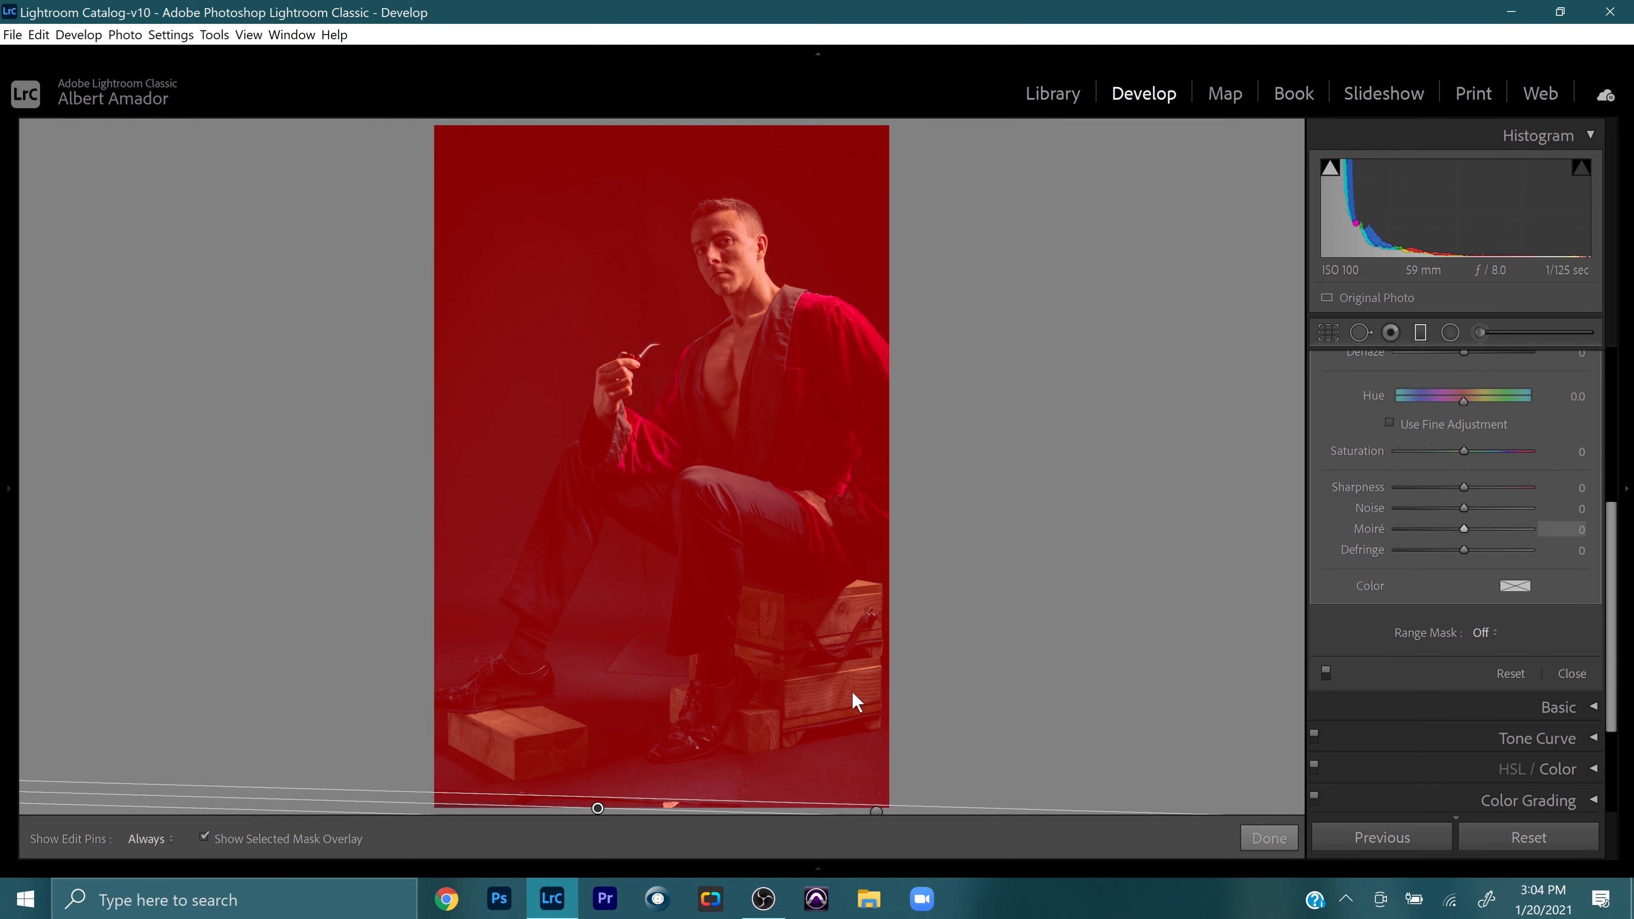
key(o)
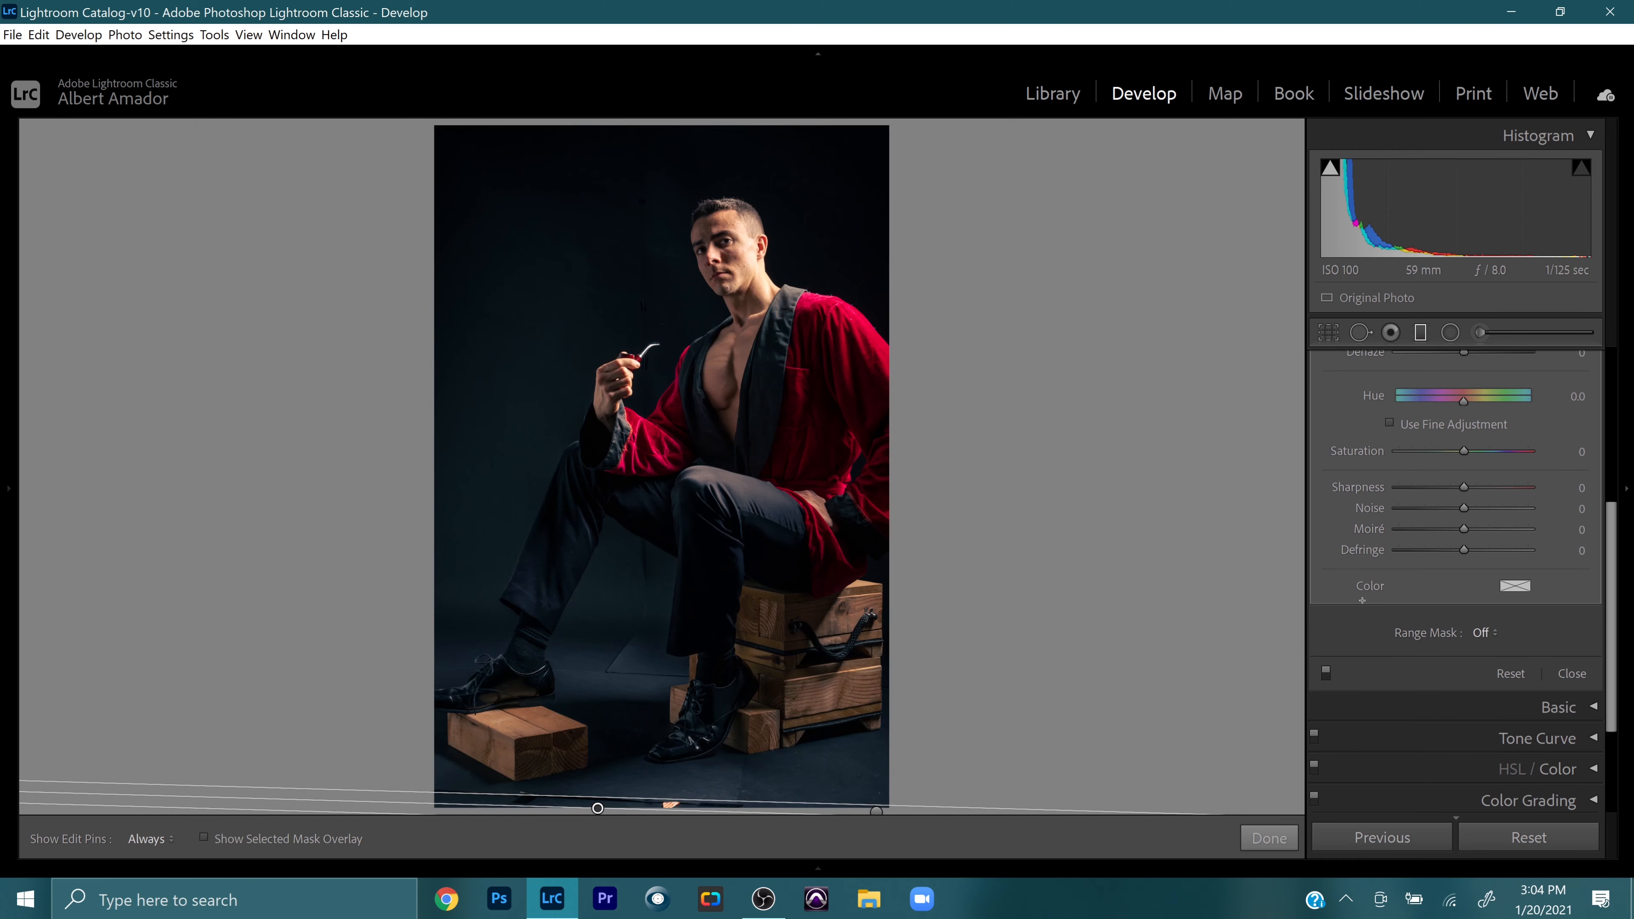
Step: Limit the graduated filter with a Color range mask sampled from the wooden crate, and show the mask overlay
click(1504, 633)
click(1462, 669)
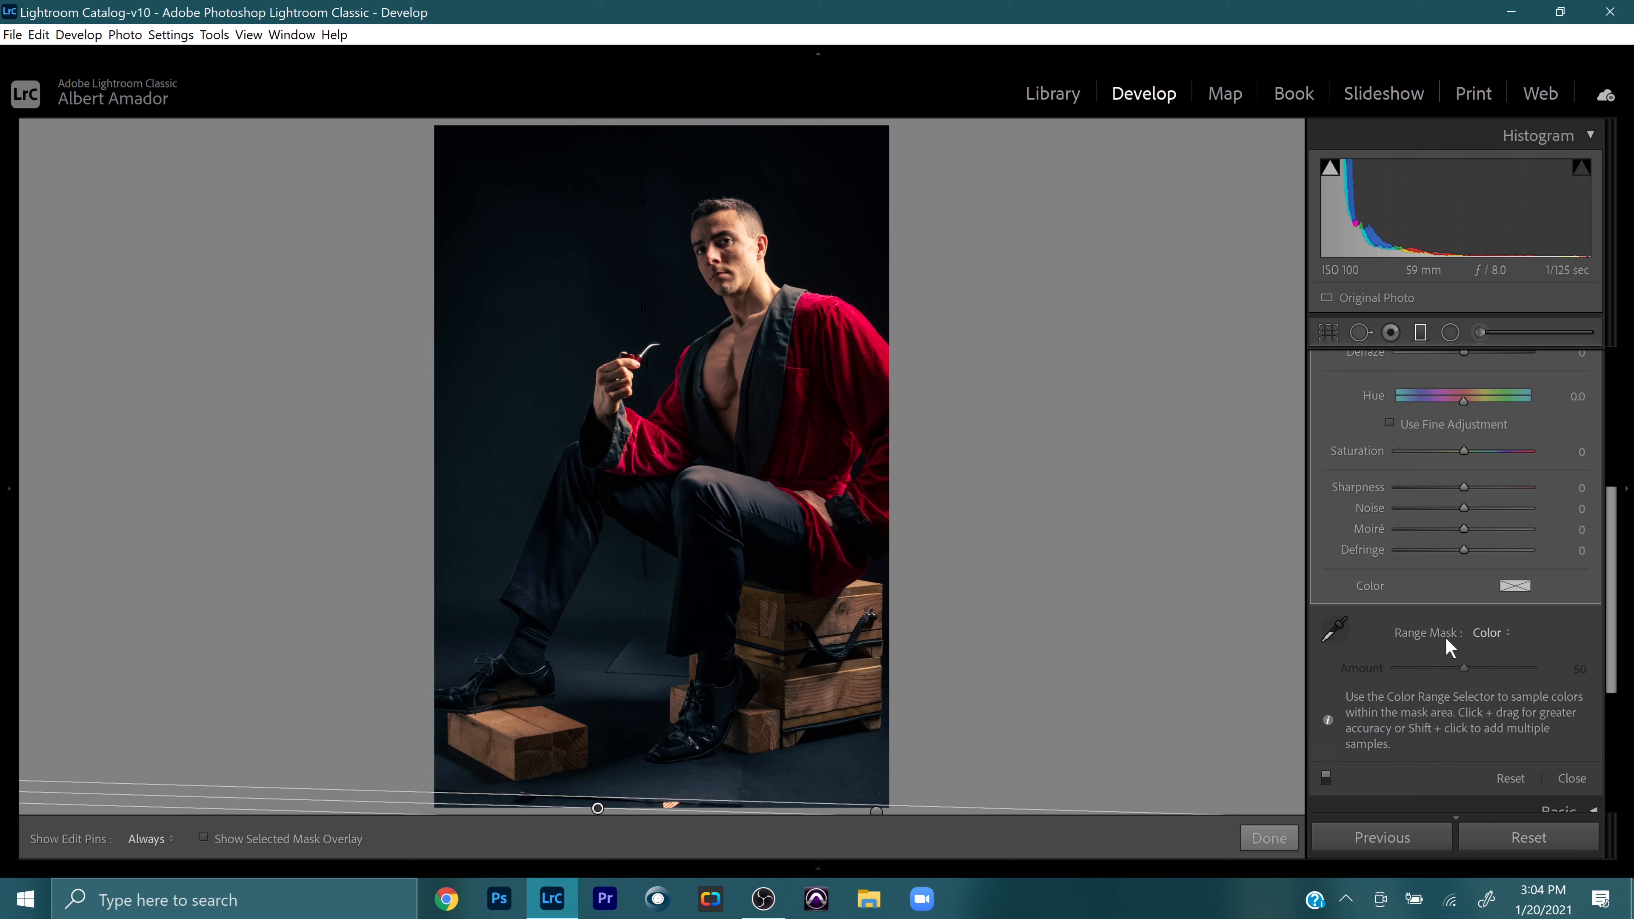
click(1335, 629)
click(857, 620)
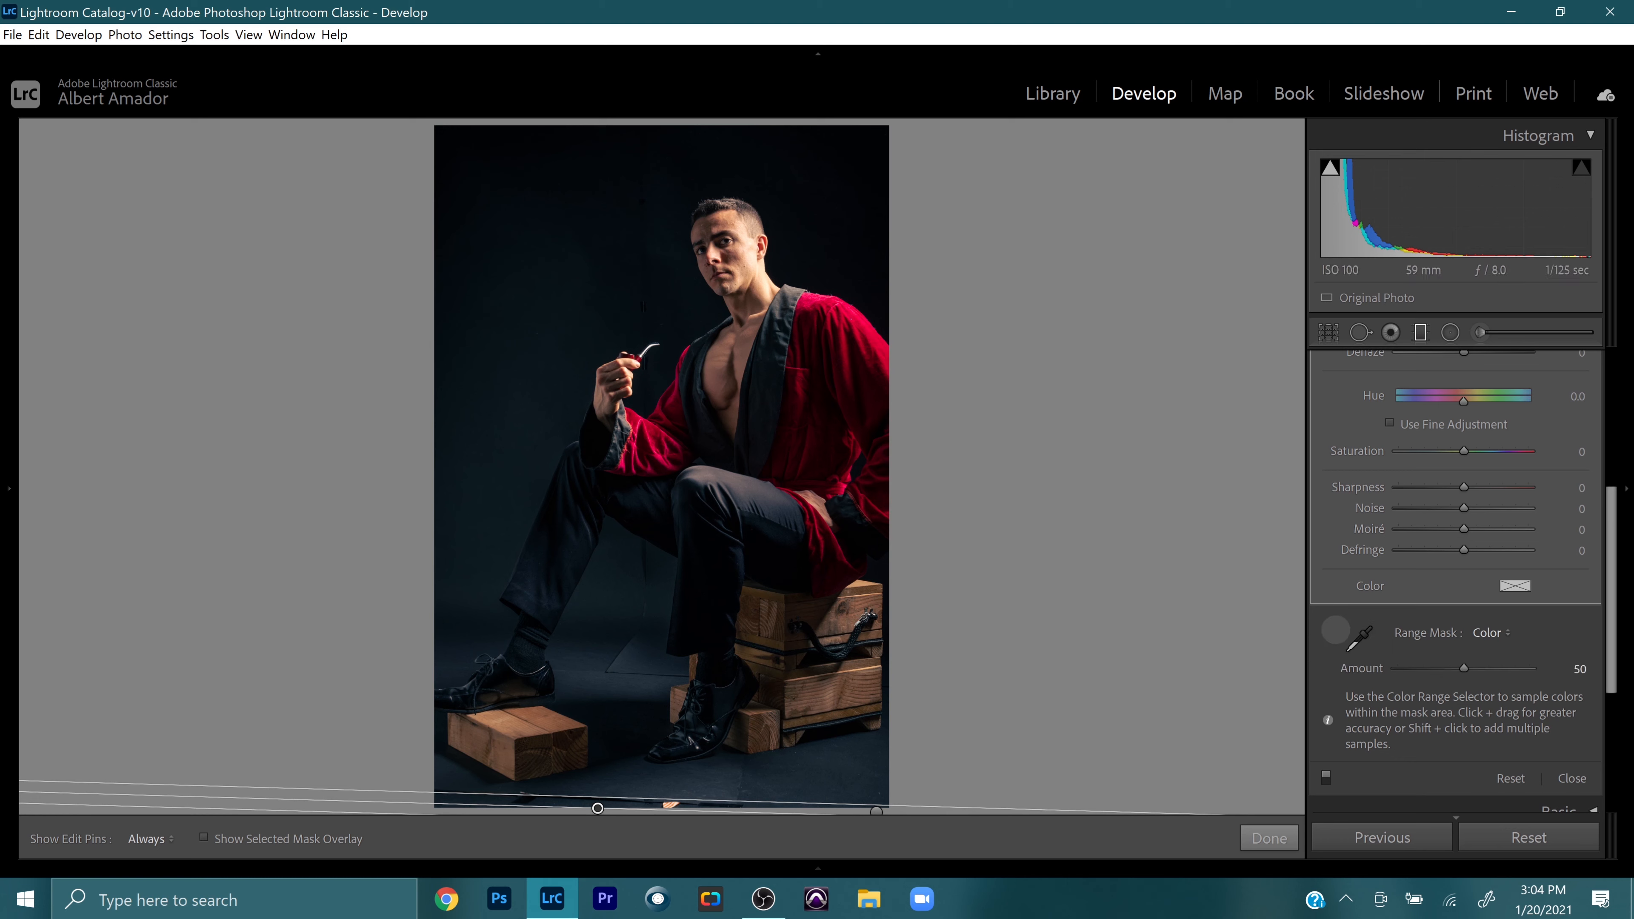
click(1349, 647)
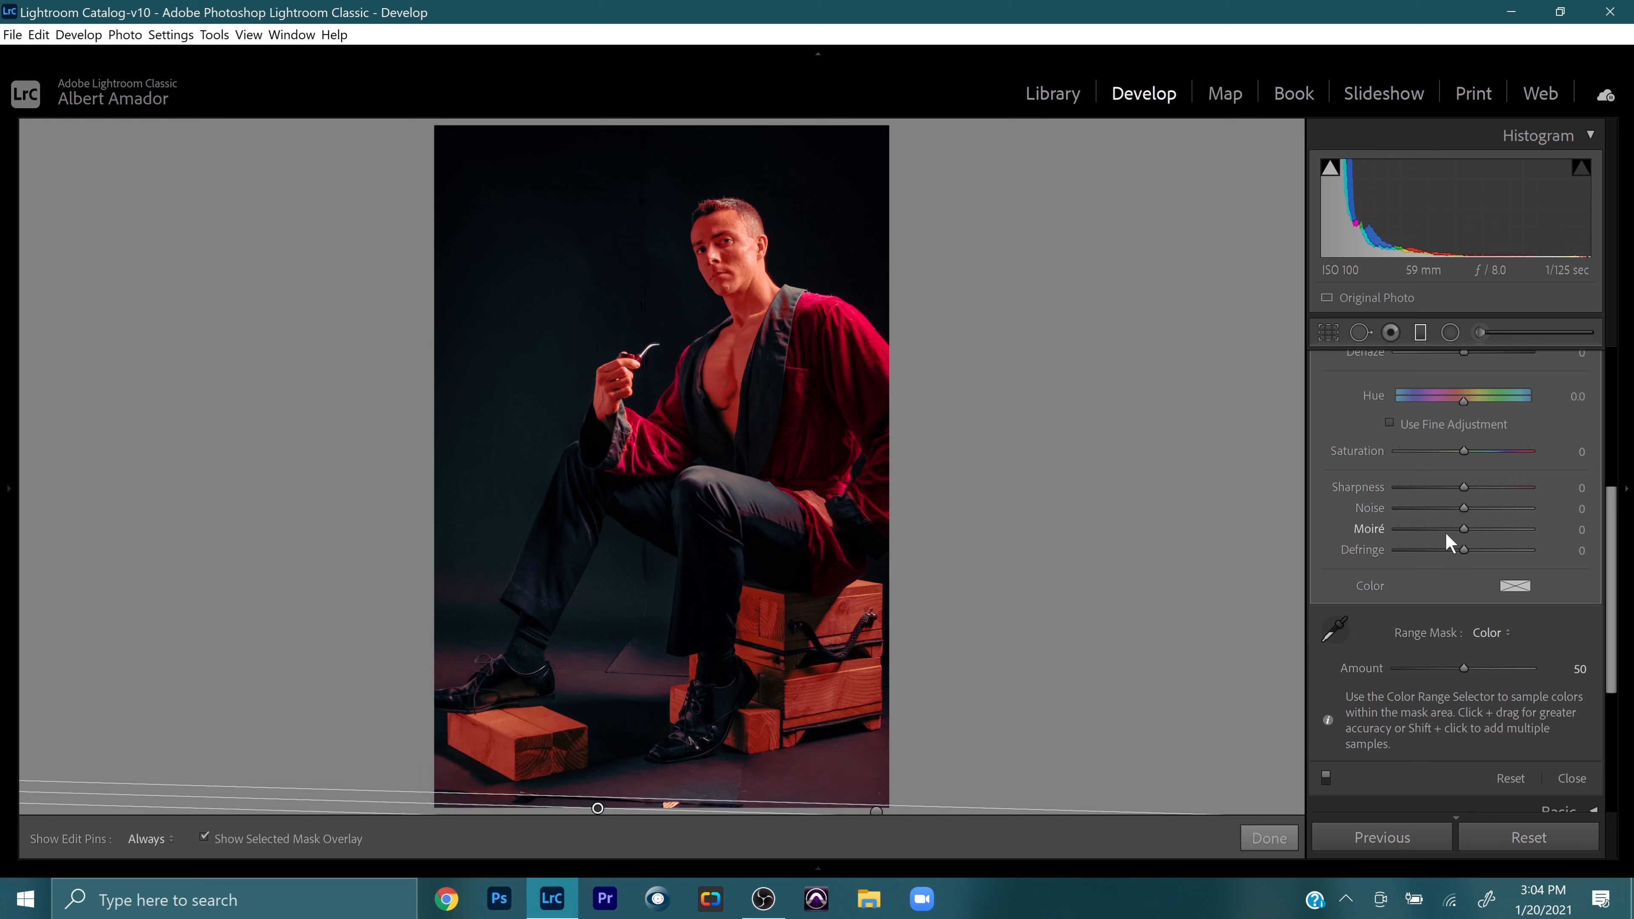
Step: Erase the red mask overlay from the man's face, chest, hands and clothing using the filter's erase brush at Size 11 and Feather 26
scroll(1469, 483, up, 3)
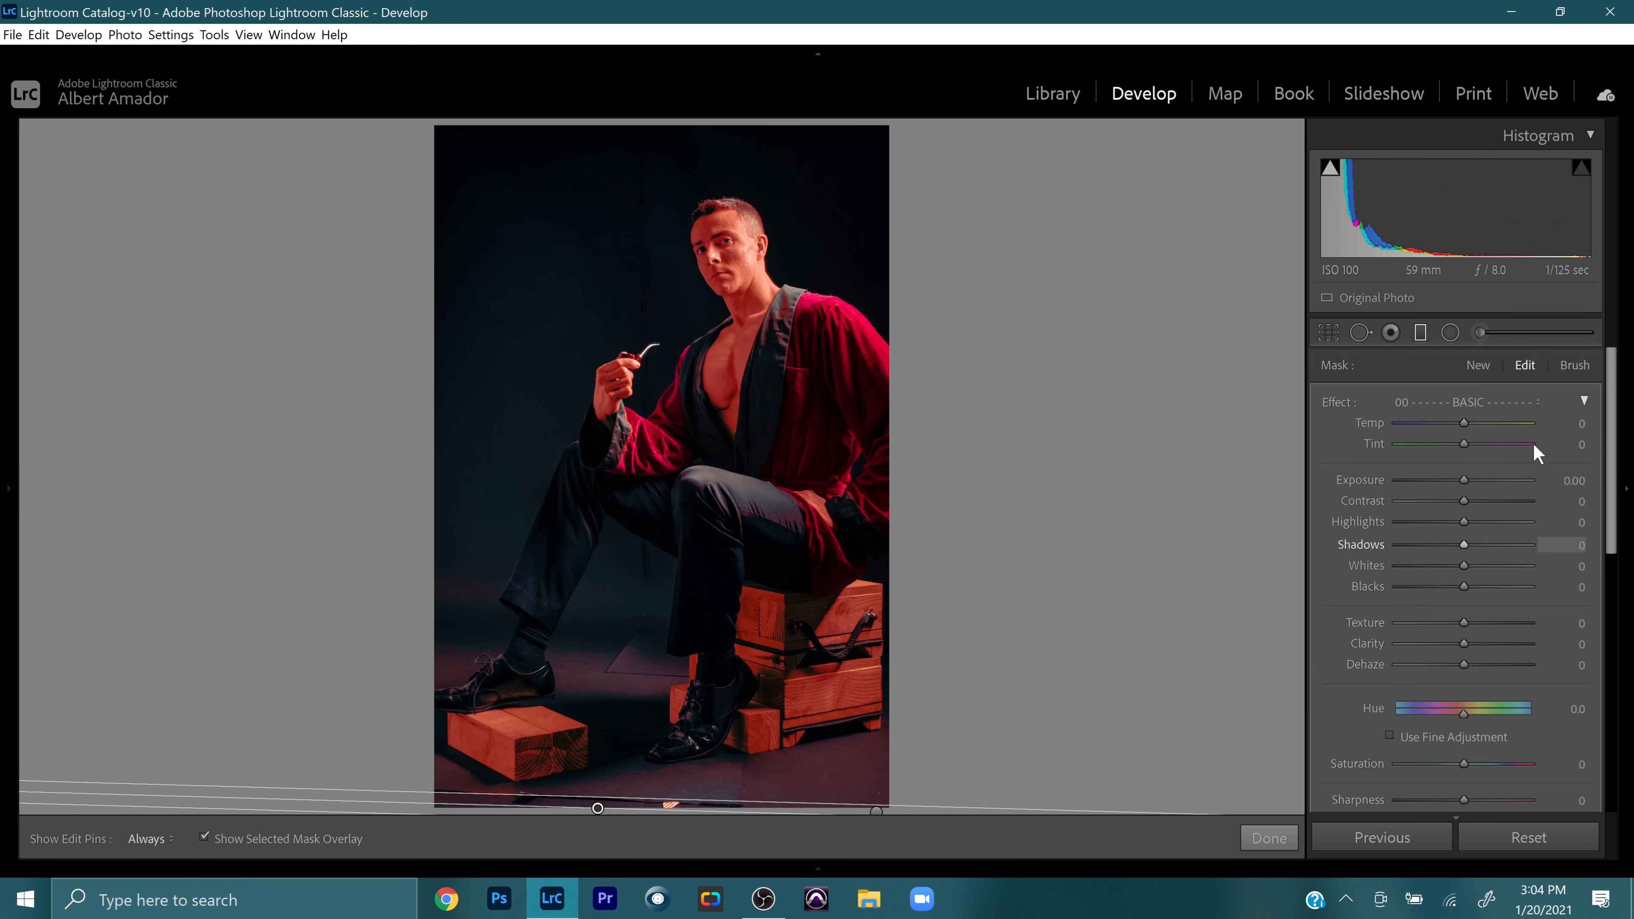
scroll(1532, 452, up, 3)
scroll(1459, 572, down, 8)
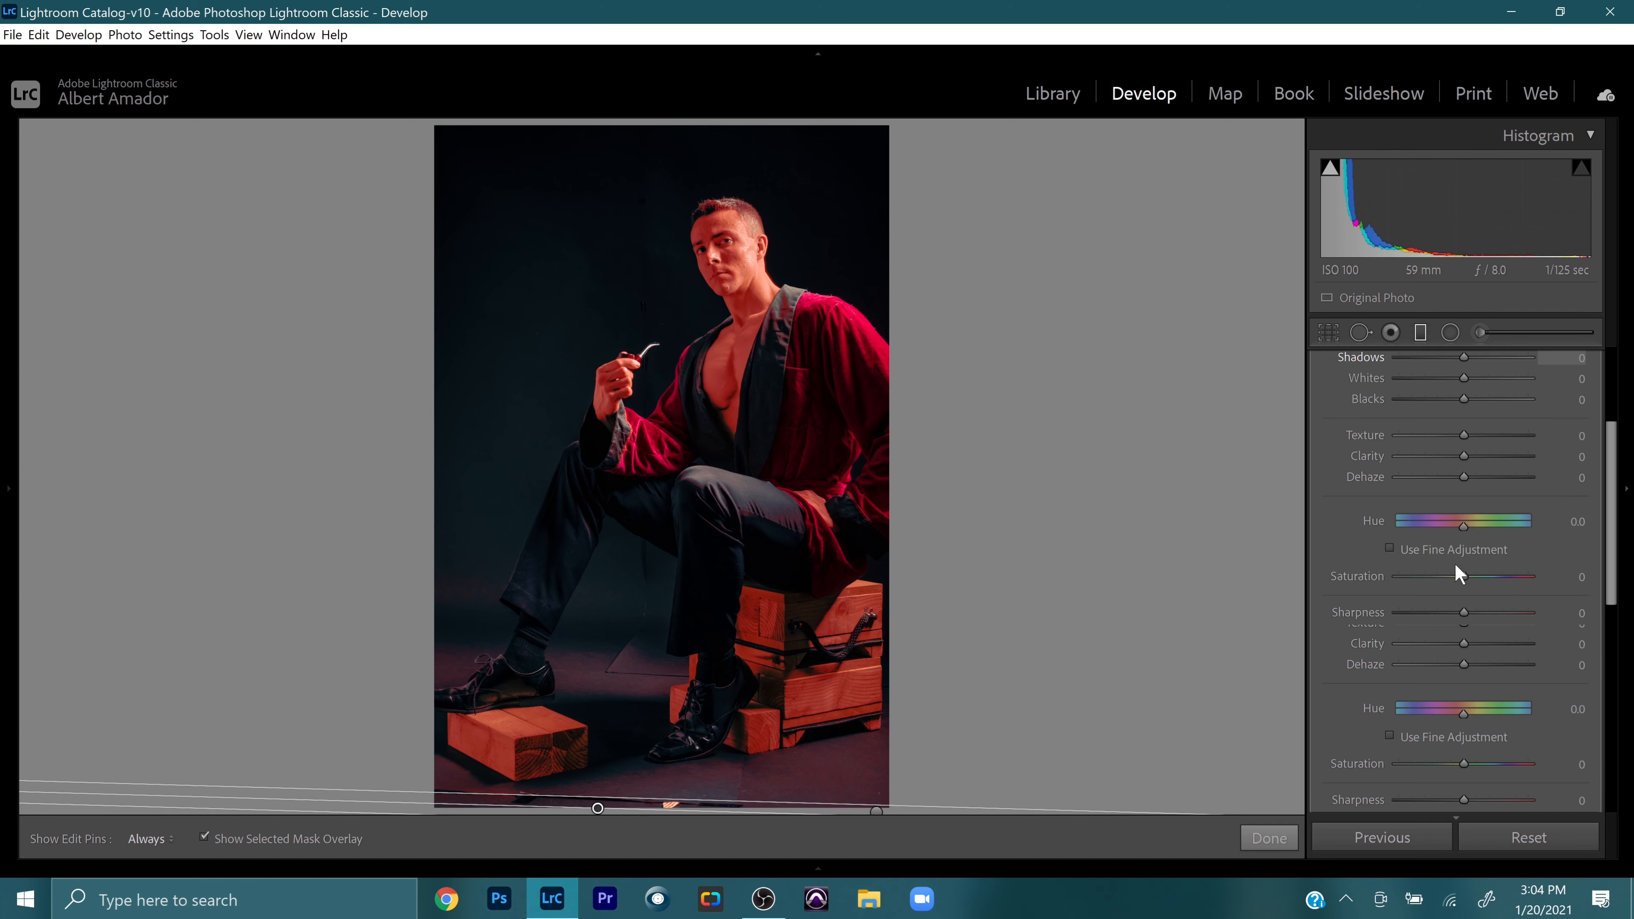
scroll(1505, 498, up, 3)
click(1512, 468)
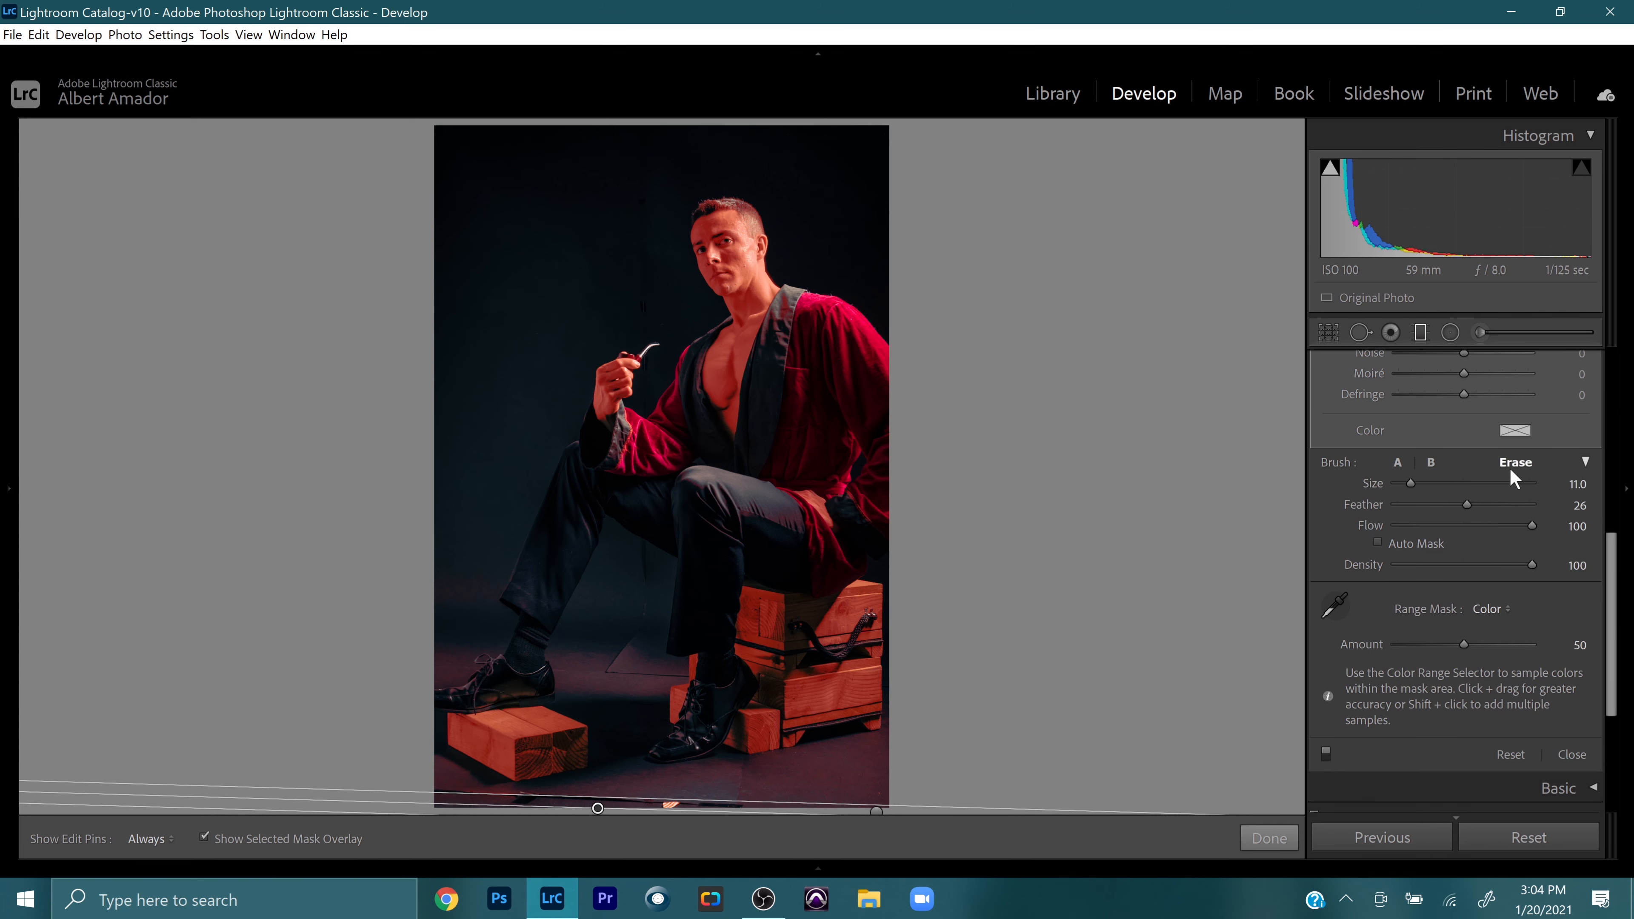
mouse_move(725, 238)
mouse_down()
mouse_move(732, 324)
mouse_move(716, 280)
mouse_move(724, 206)
mouse_move(704, 247)
mouse_move(712, 196)
mouse_up()
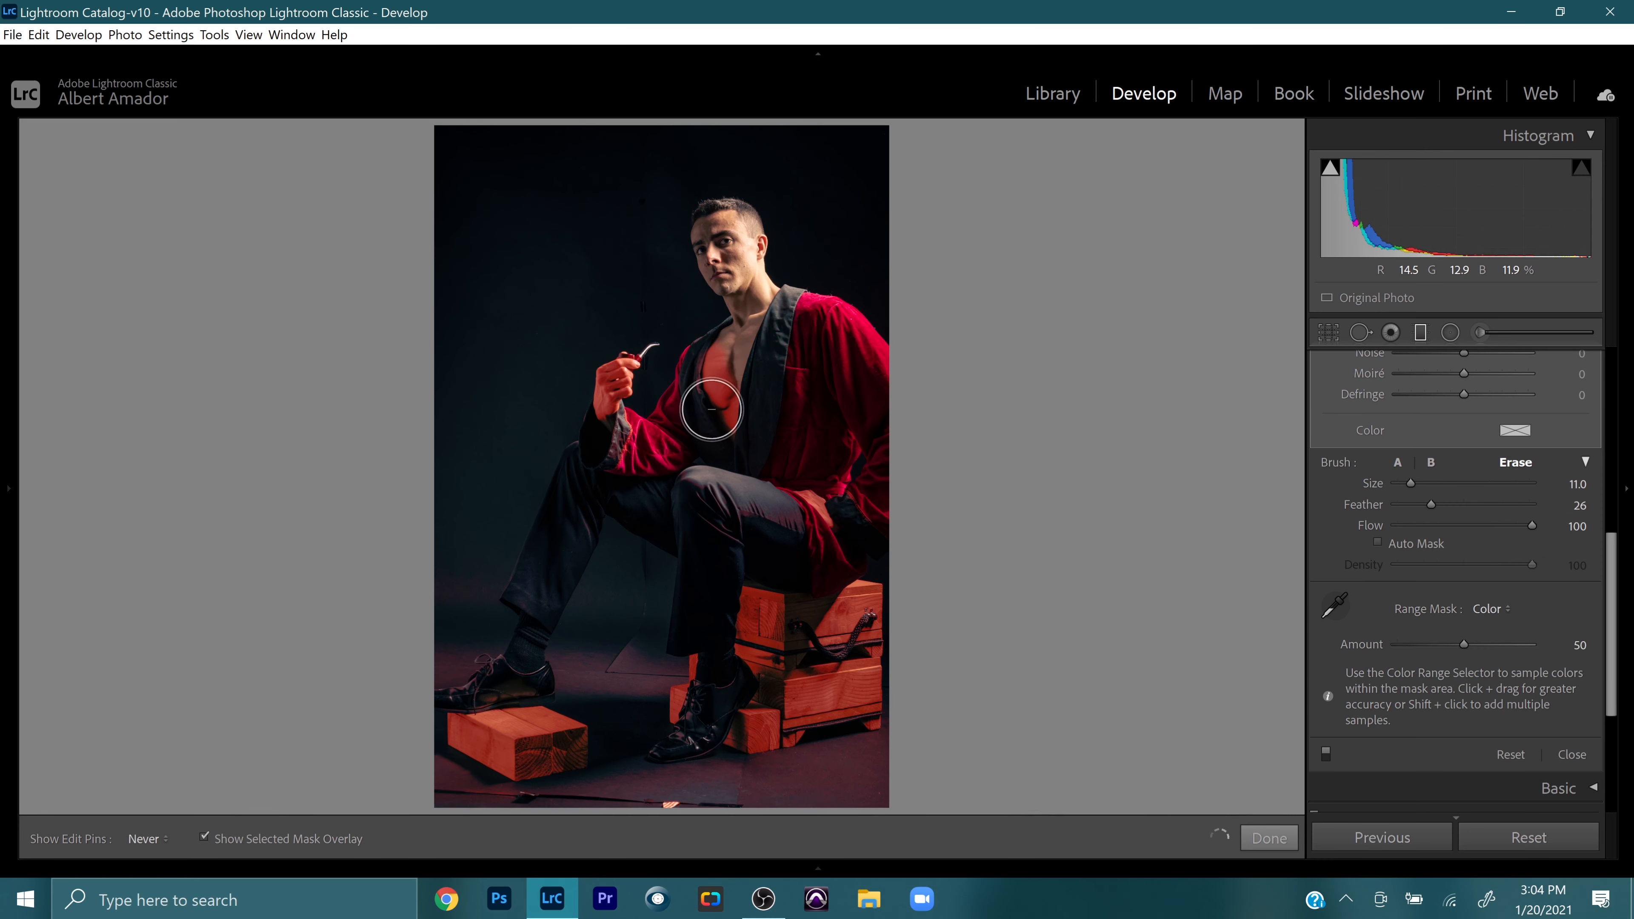
mouse_move(718, 426)
mouse_down()
mouse_move(635, 479)
mouse_move(619, 368)
mouse_move(598, 463)
mouse_up()
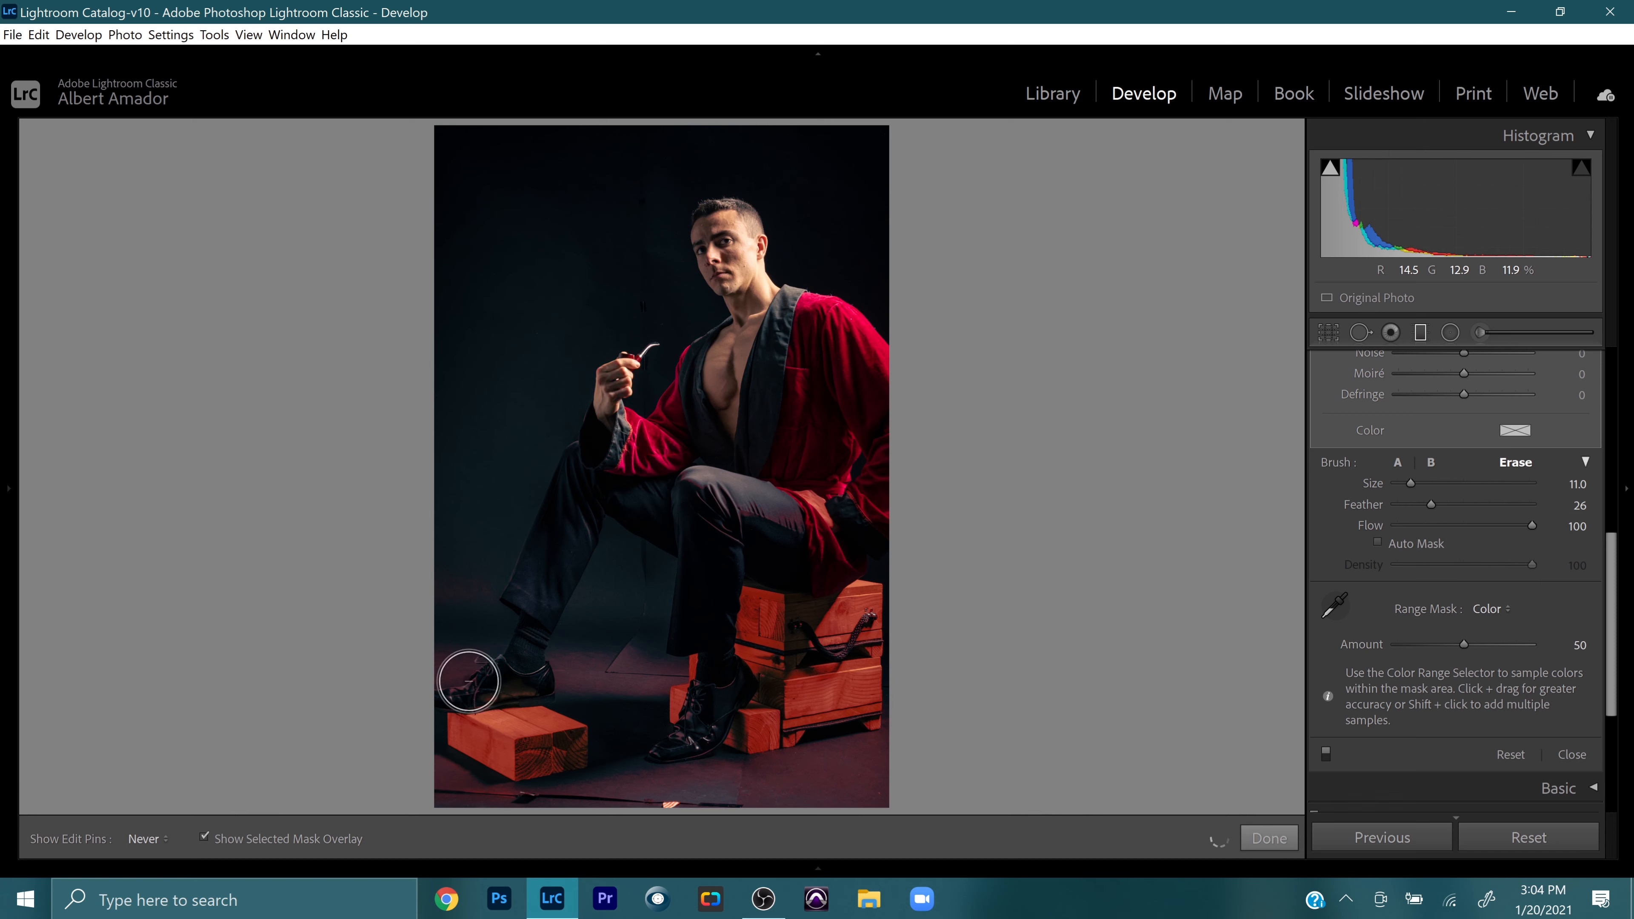
key(h)
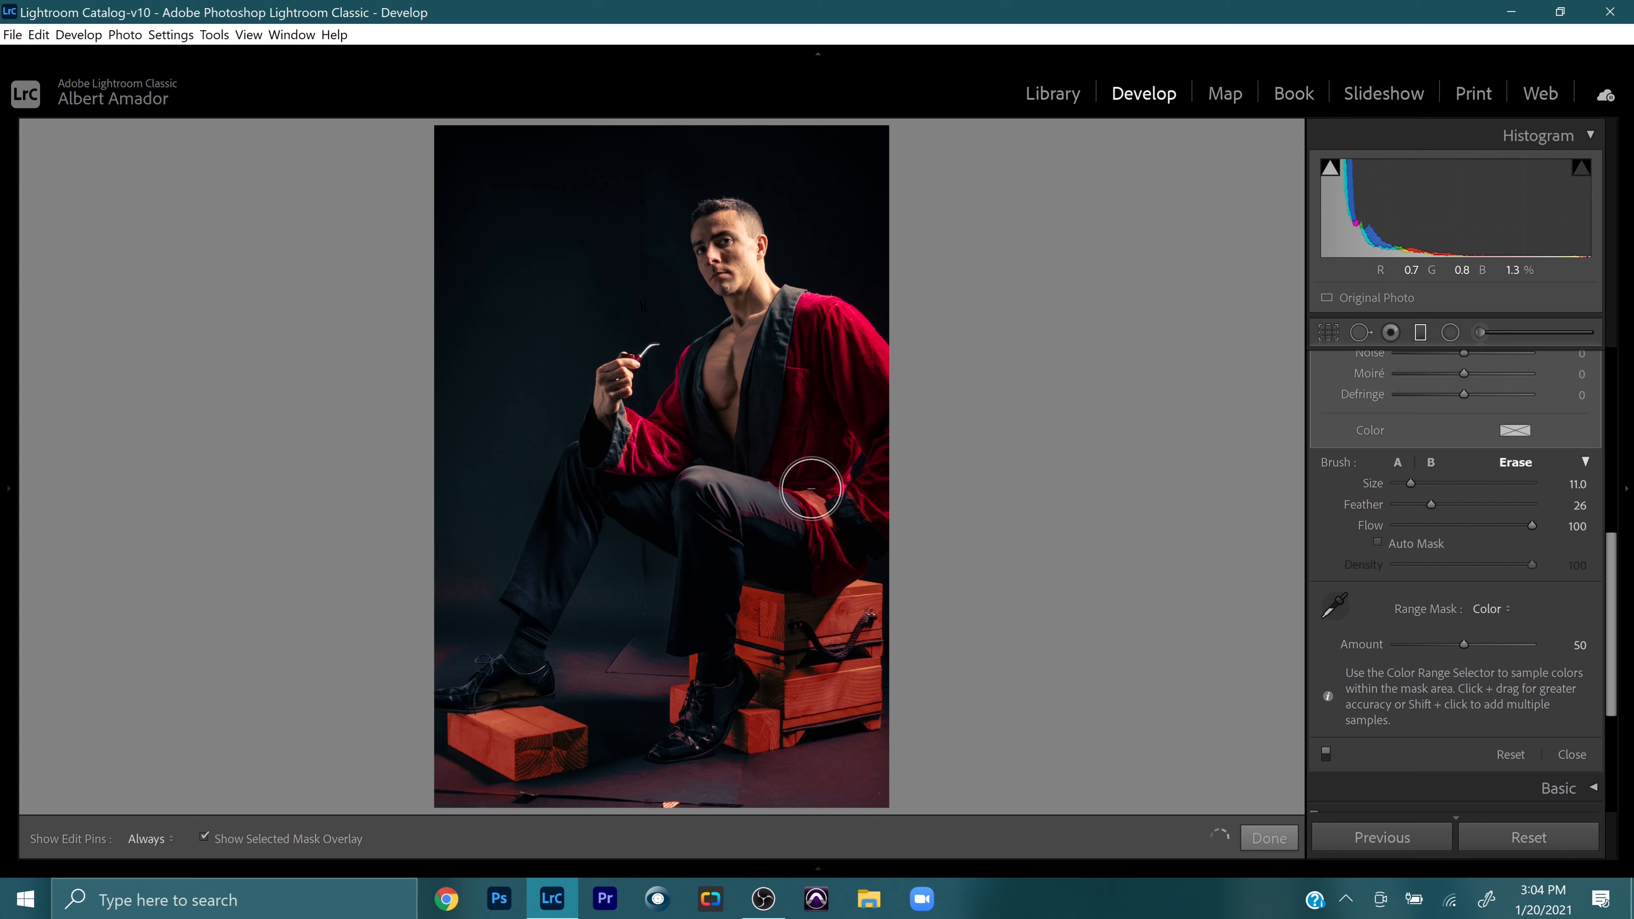
key(h)
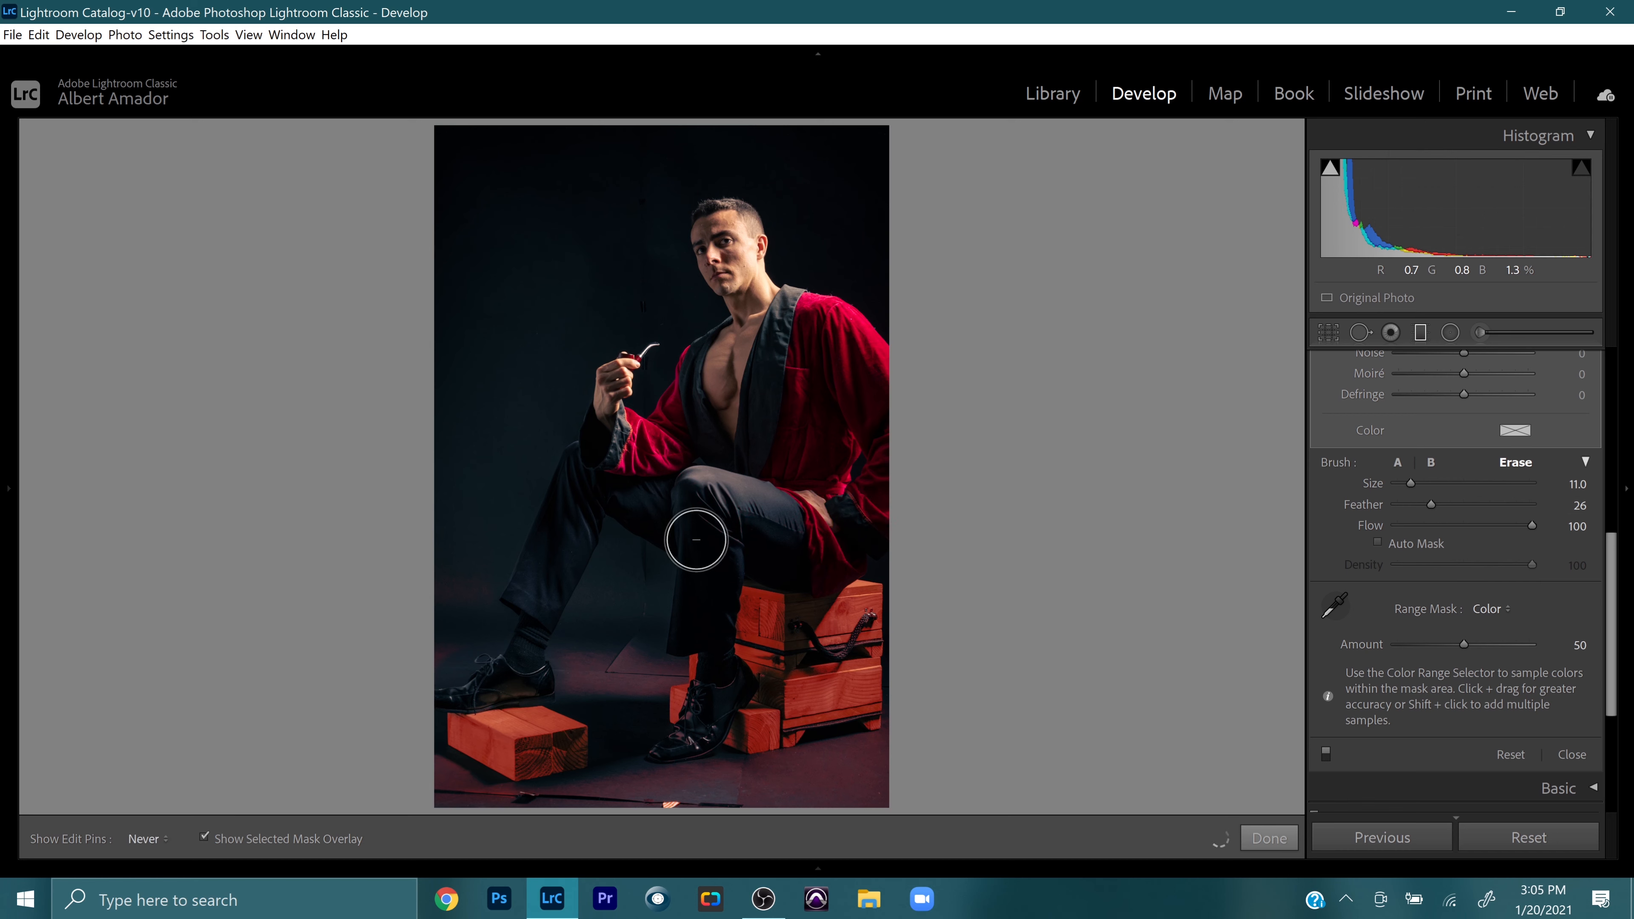
key(h)
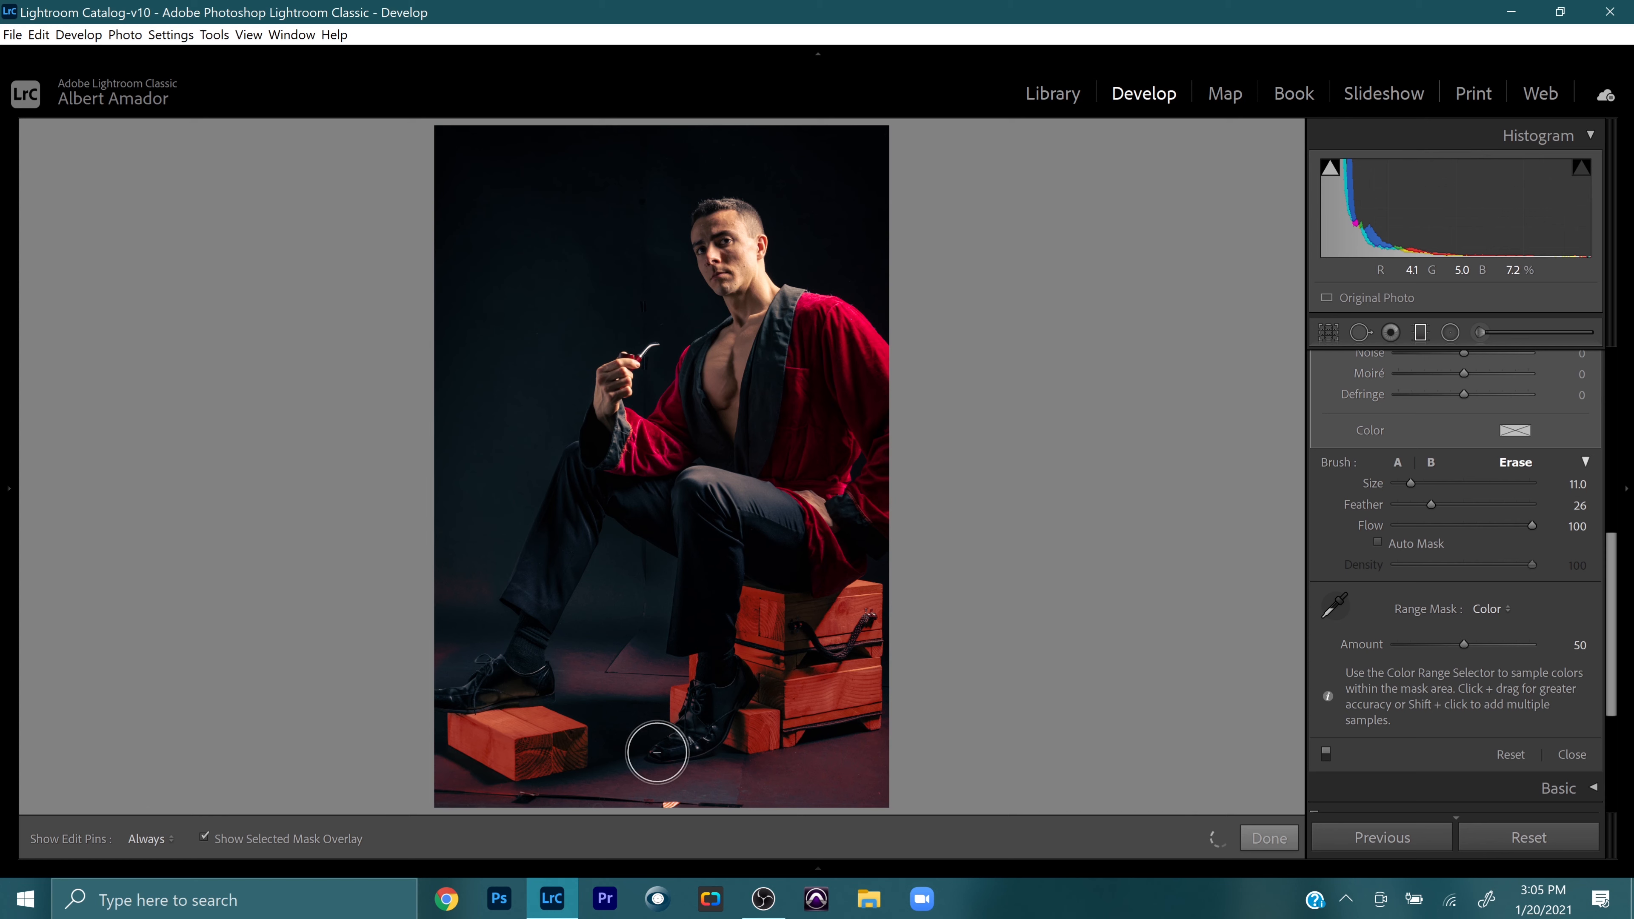
key(h)
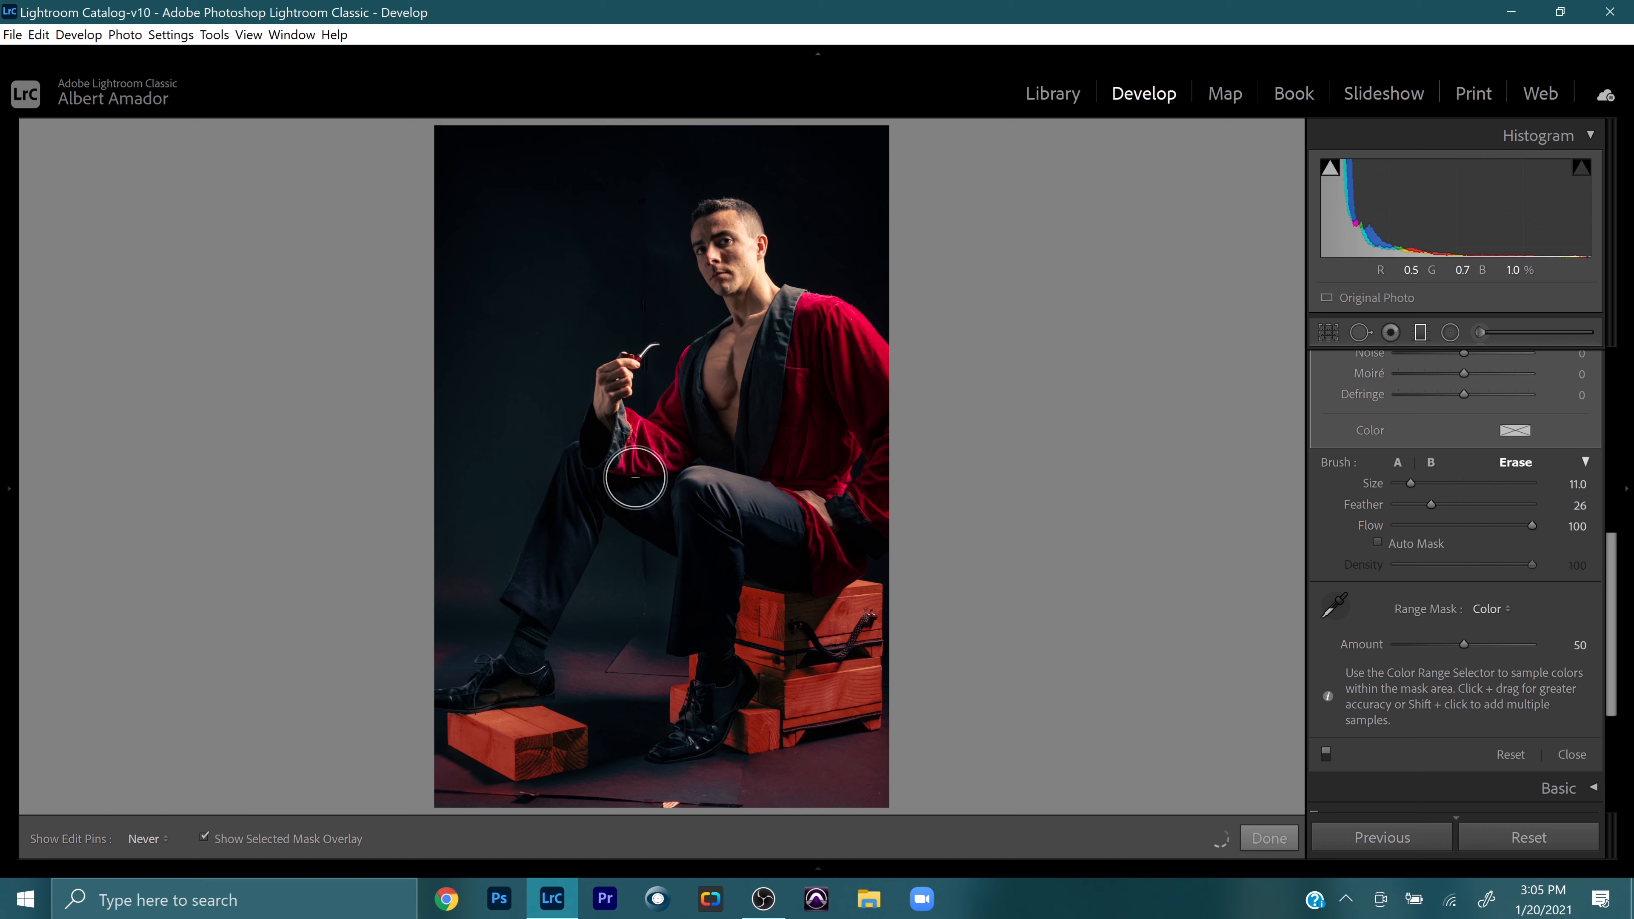
key(h)
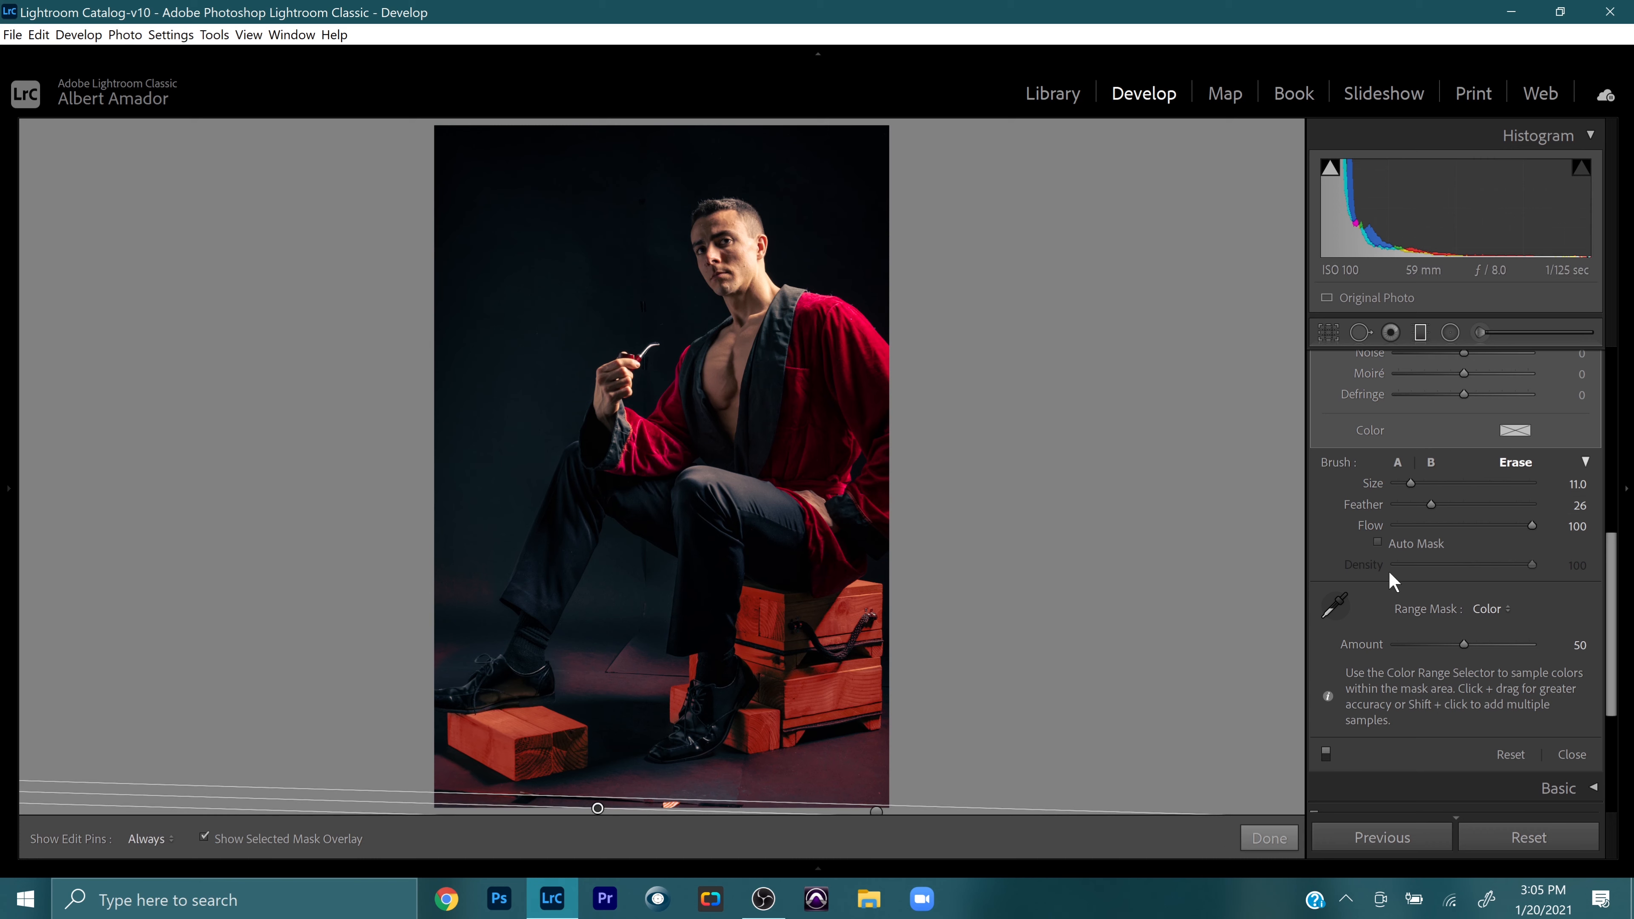
Step: Hide the mask overlay, lower the Exposure of the wooden boxes' filter to about -0.5, and close the graduated filter
scroll(1438, 575, up, 5)
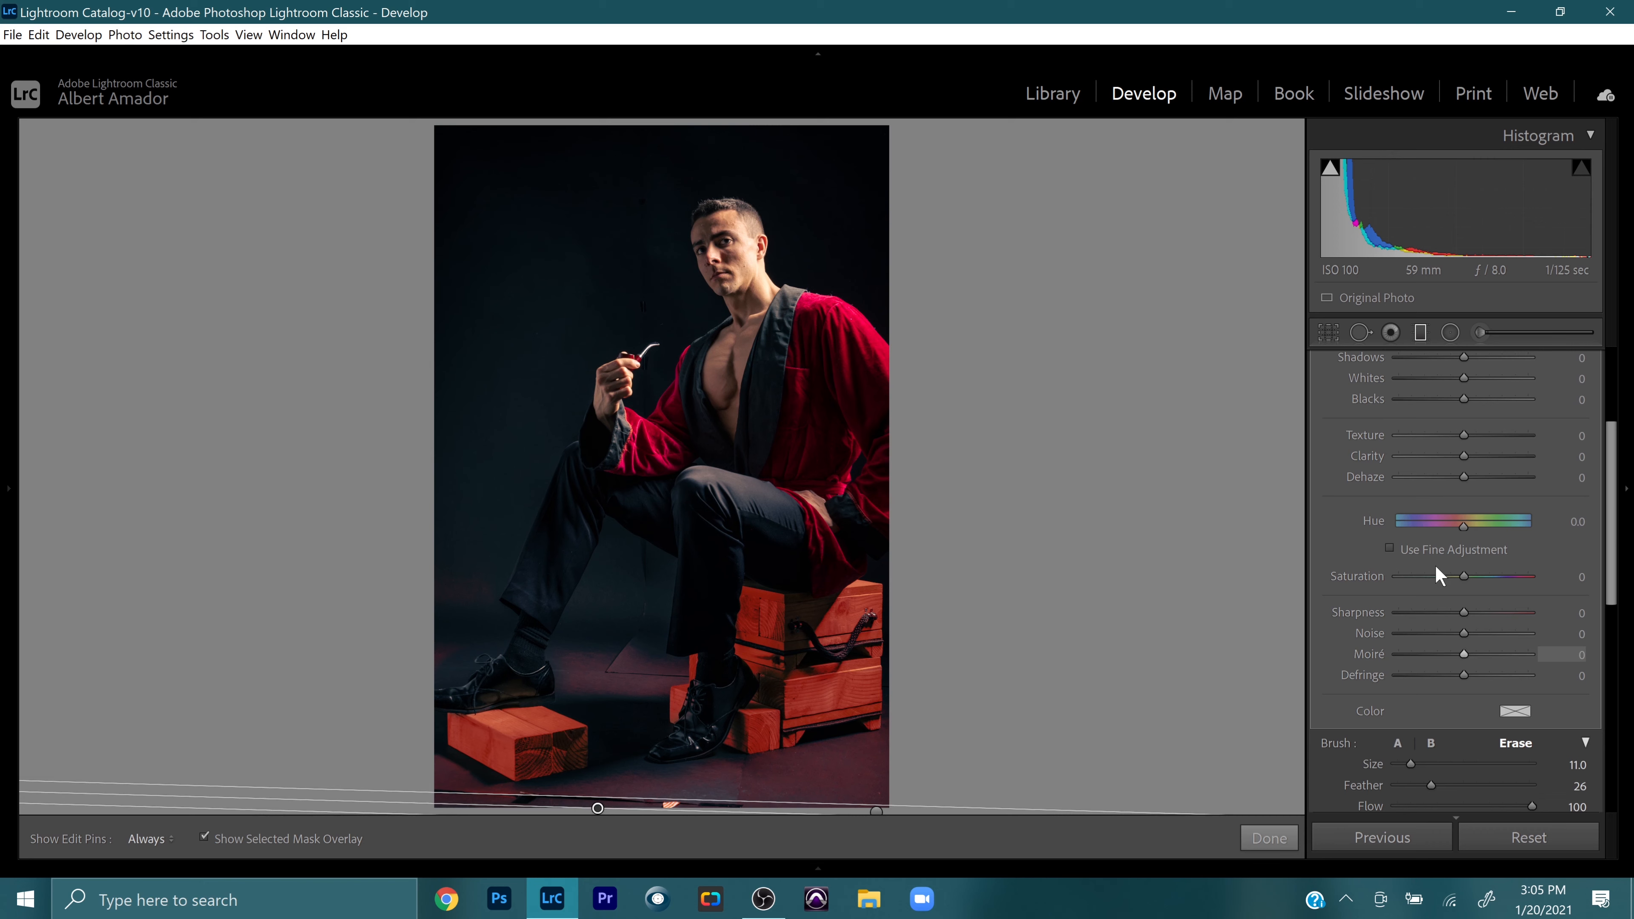
scroll(1439, 575, up, 3)
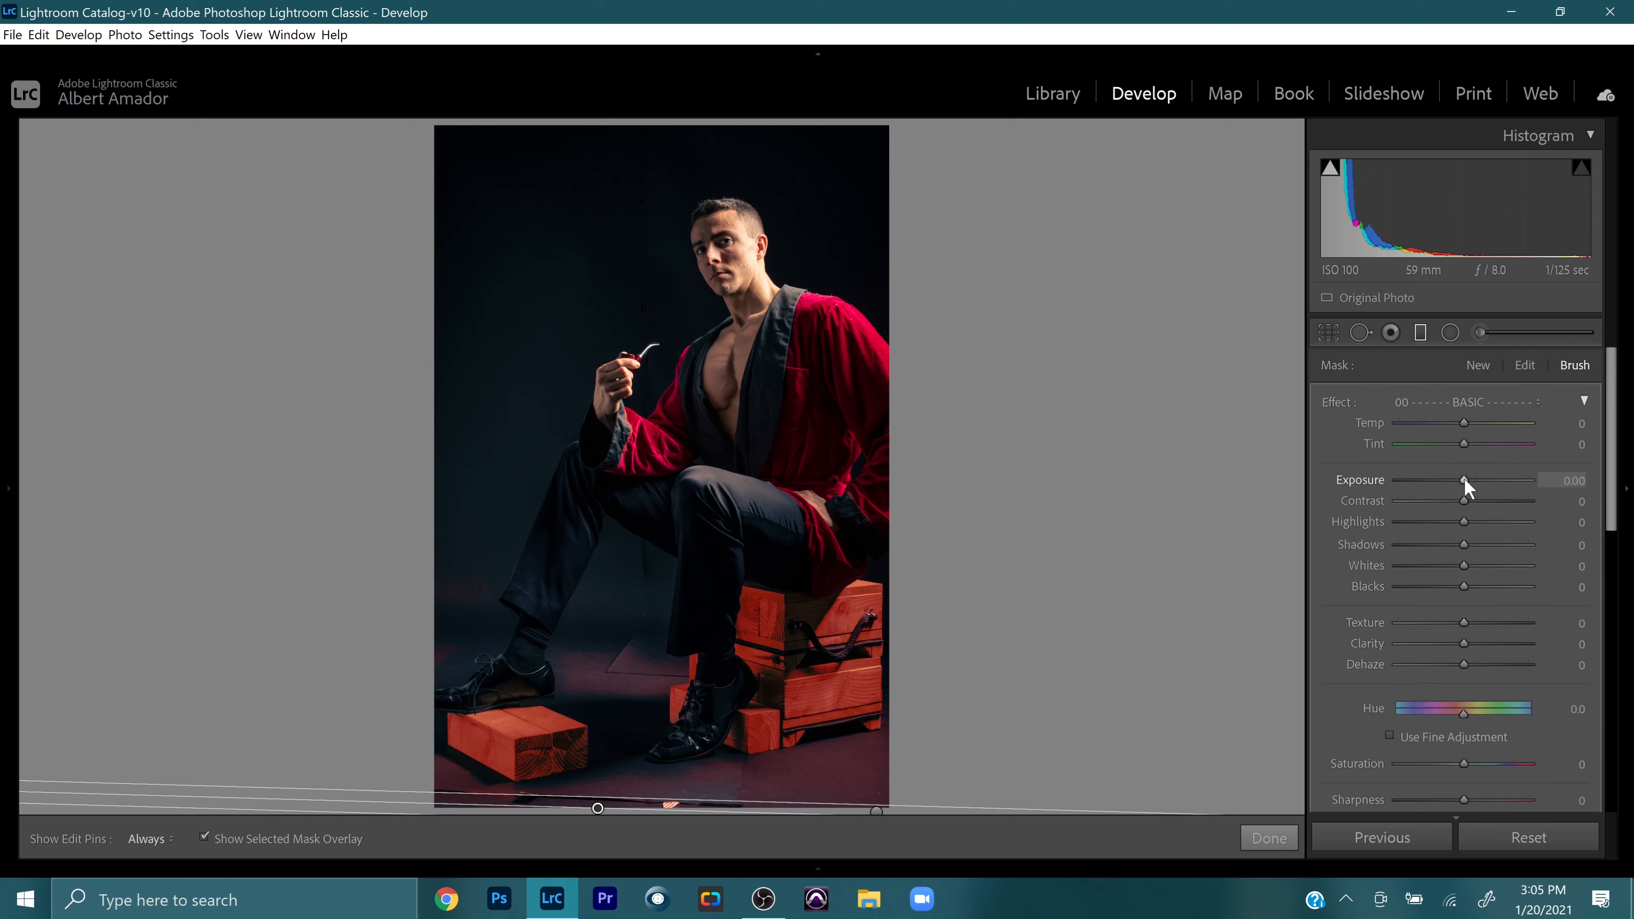
key(Down)
key(o)
drag(1465, 481, 1456, 488)
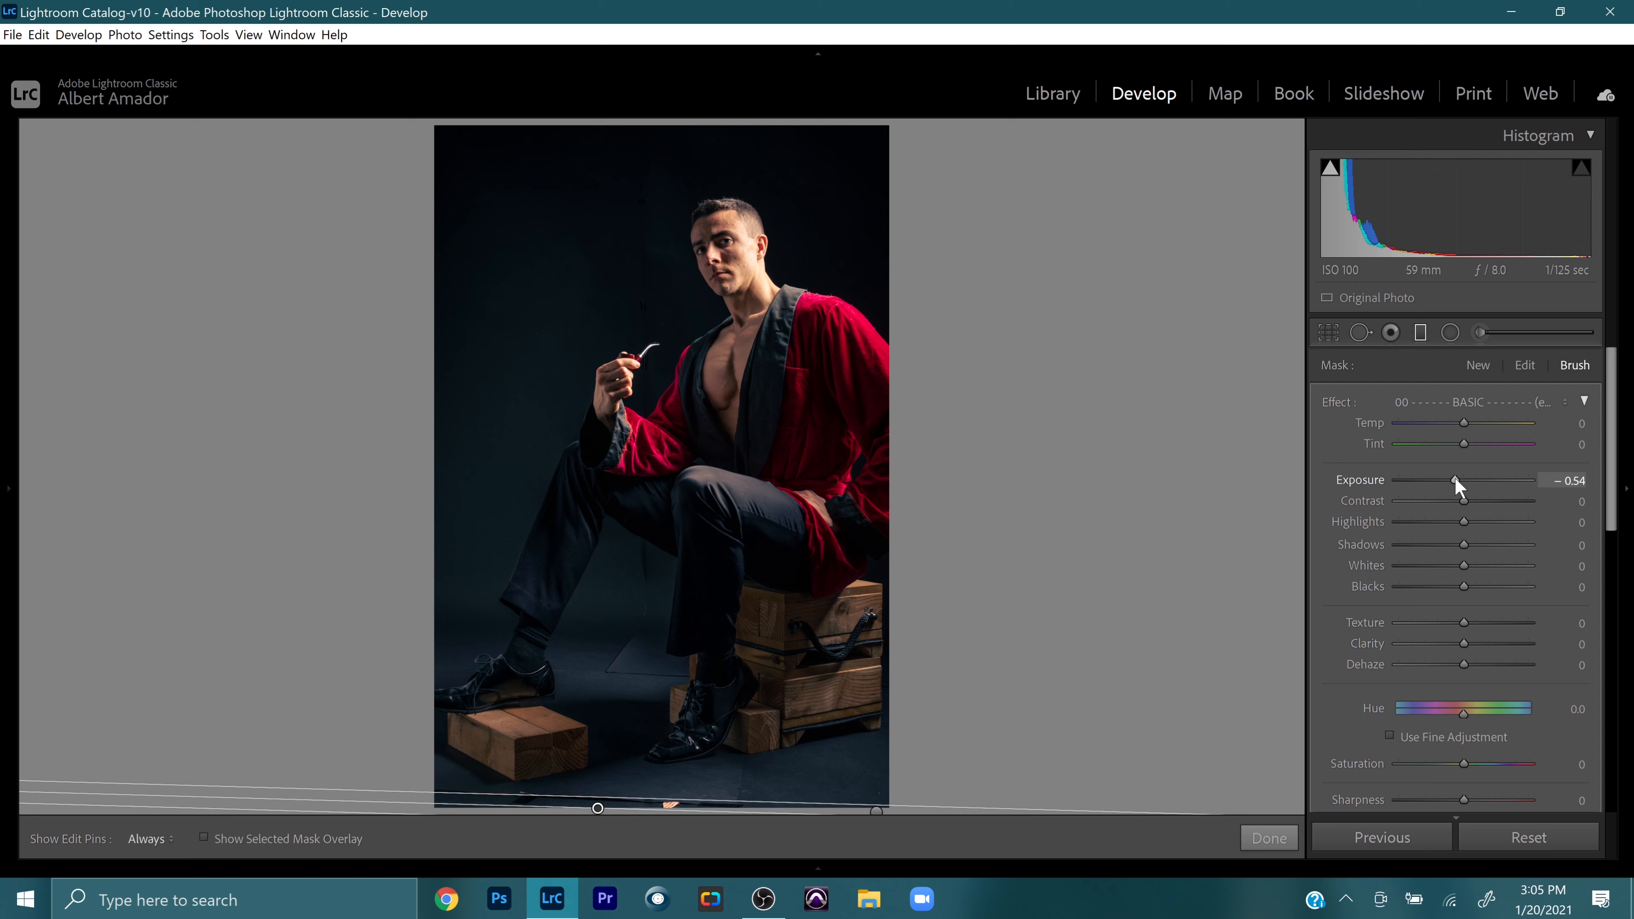
drag(1455, 481, 1457, 481)
key(m)
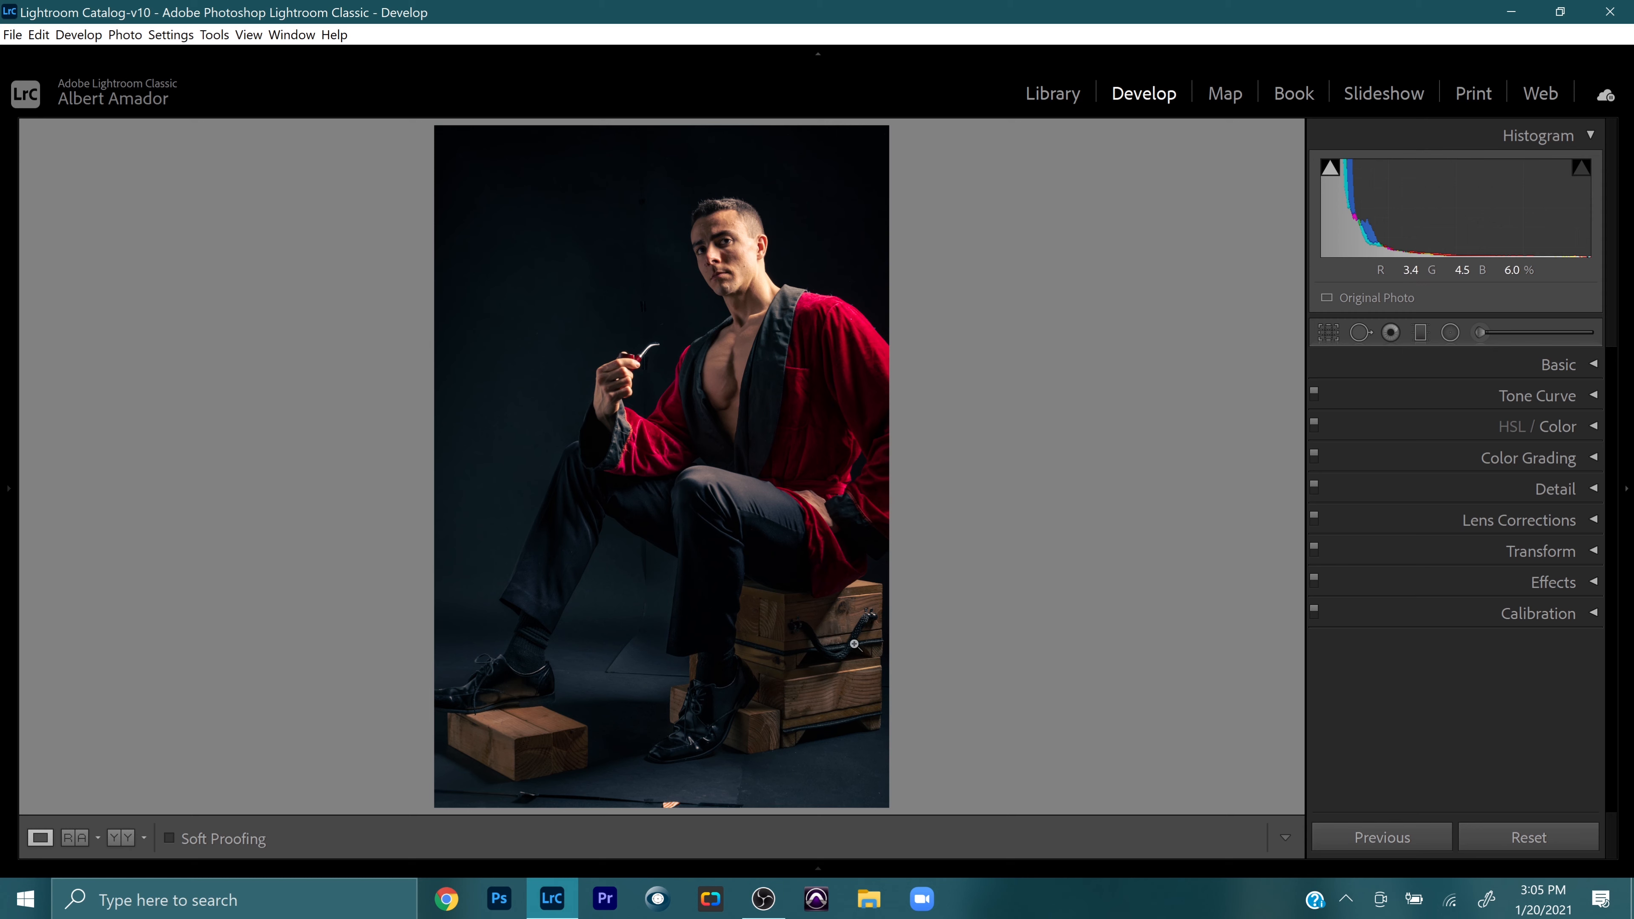
Step: Reveal the filmstrip and open the selected photo GA_00063-2.ARW for editing in Adobe Photoshop 2021
key(F6)
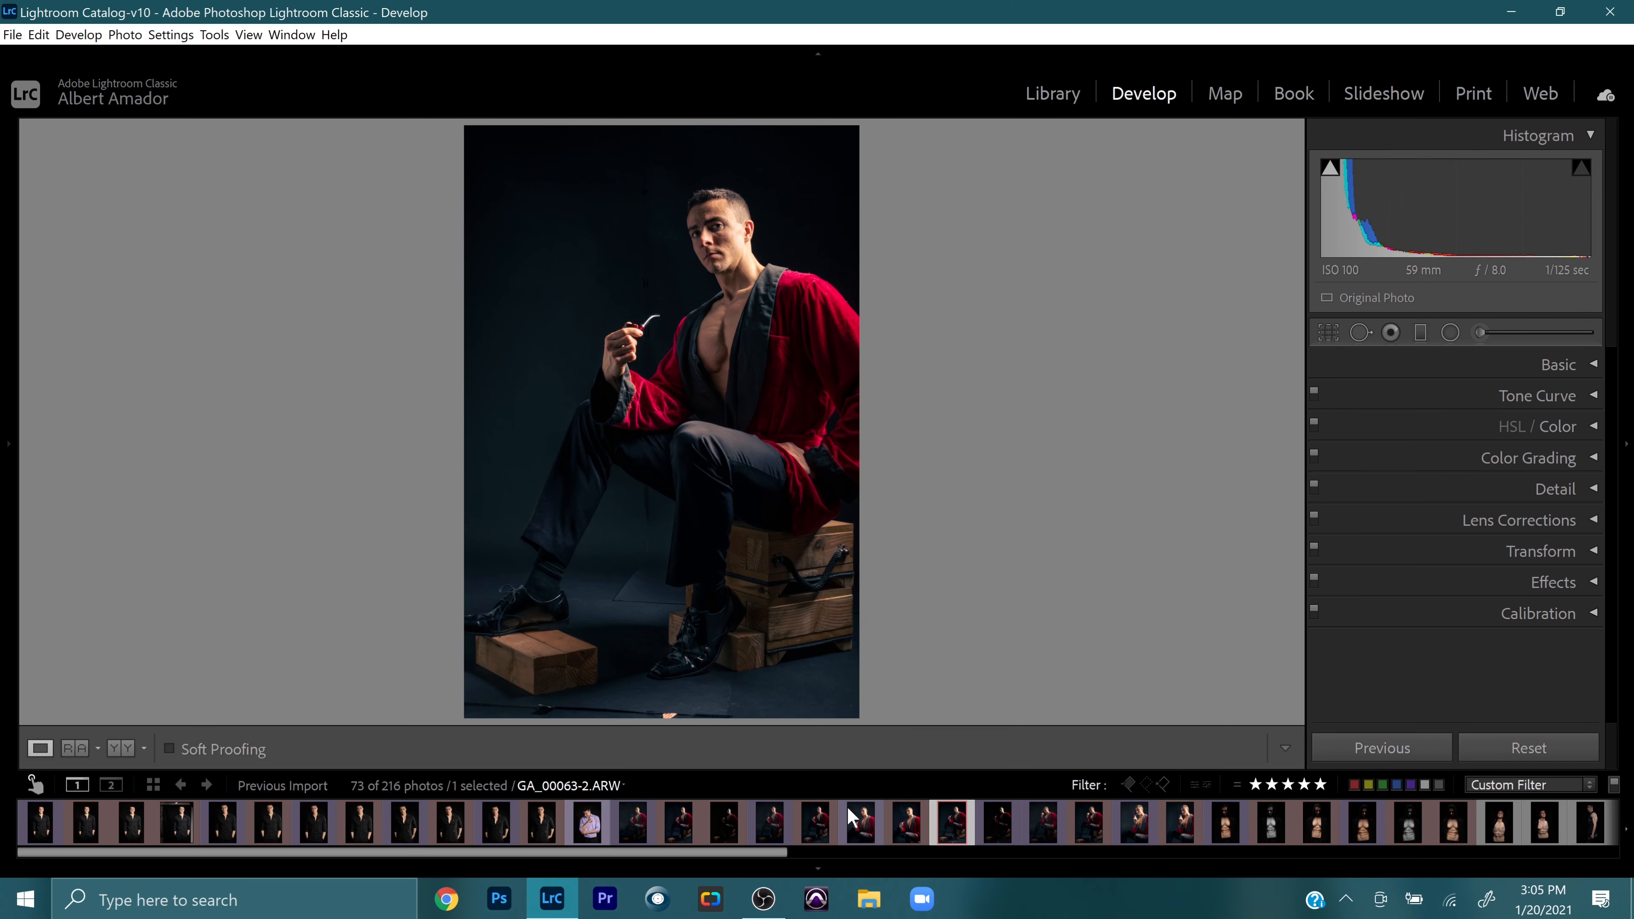
right_click(952, 825)
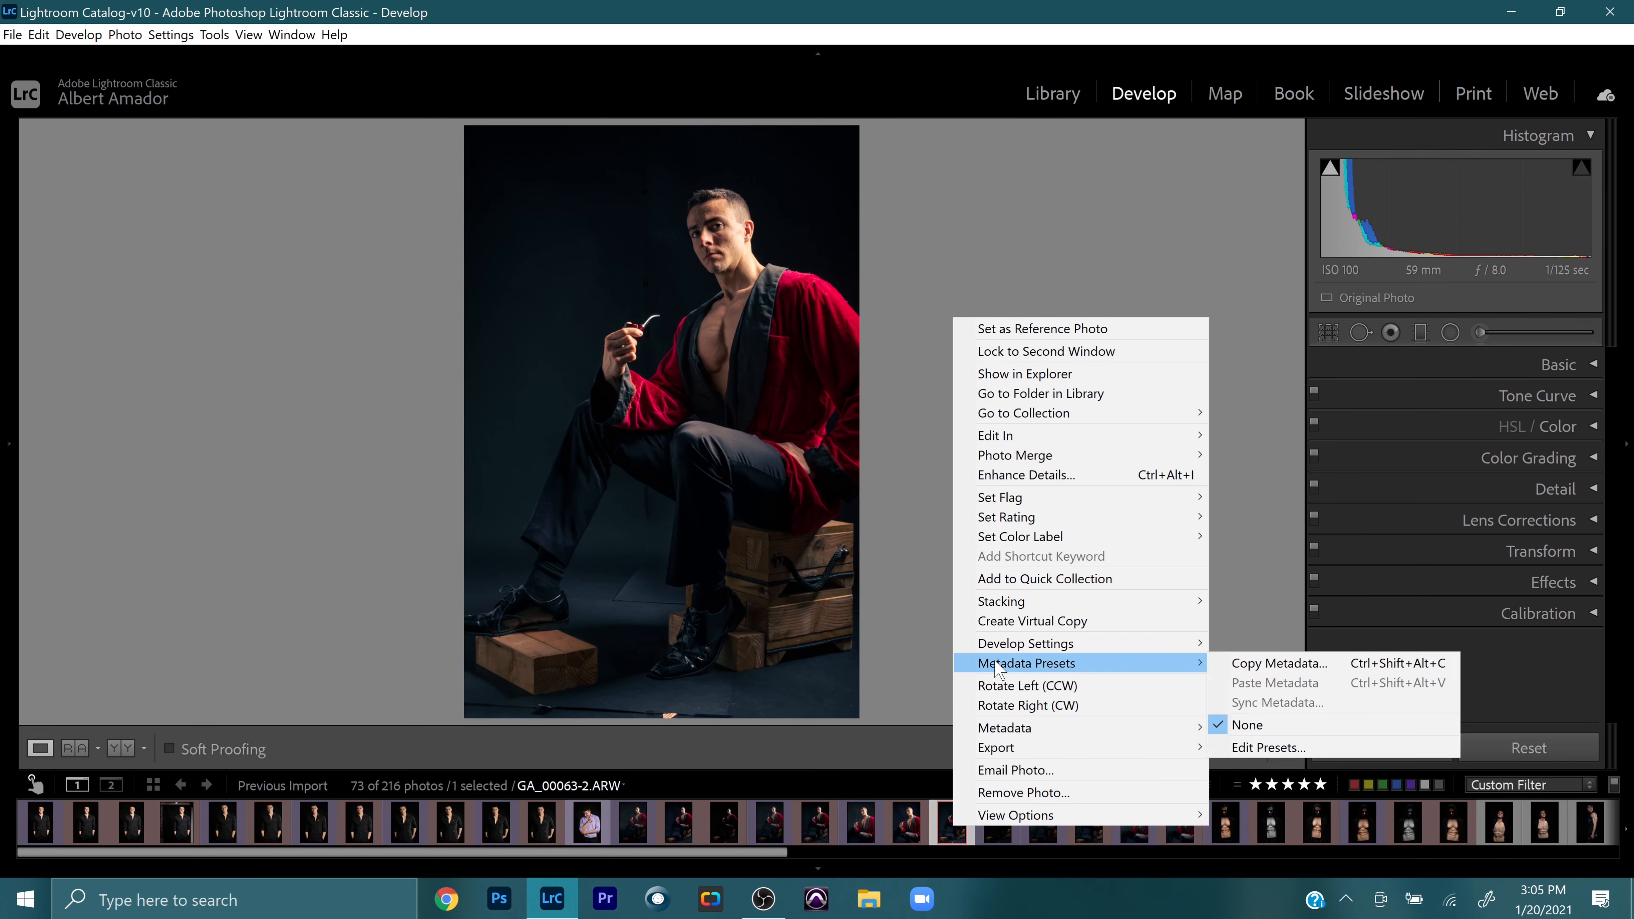
mouse_move(1174, 436)
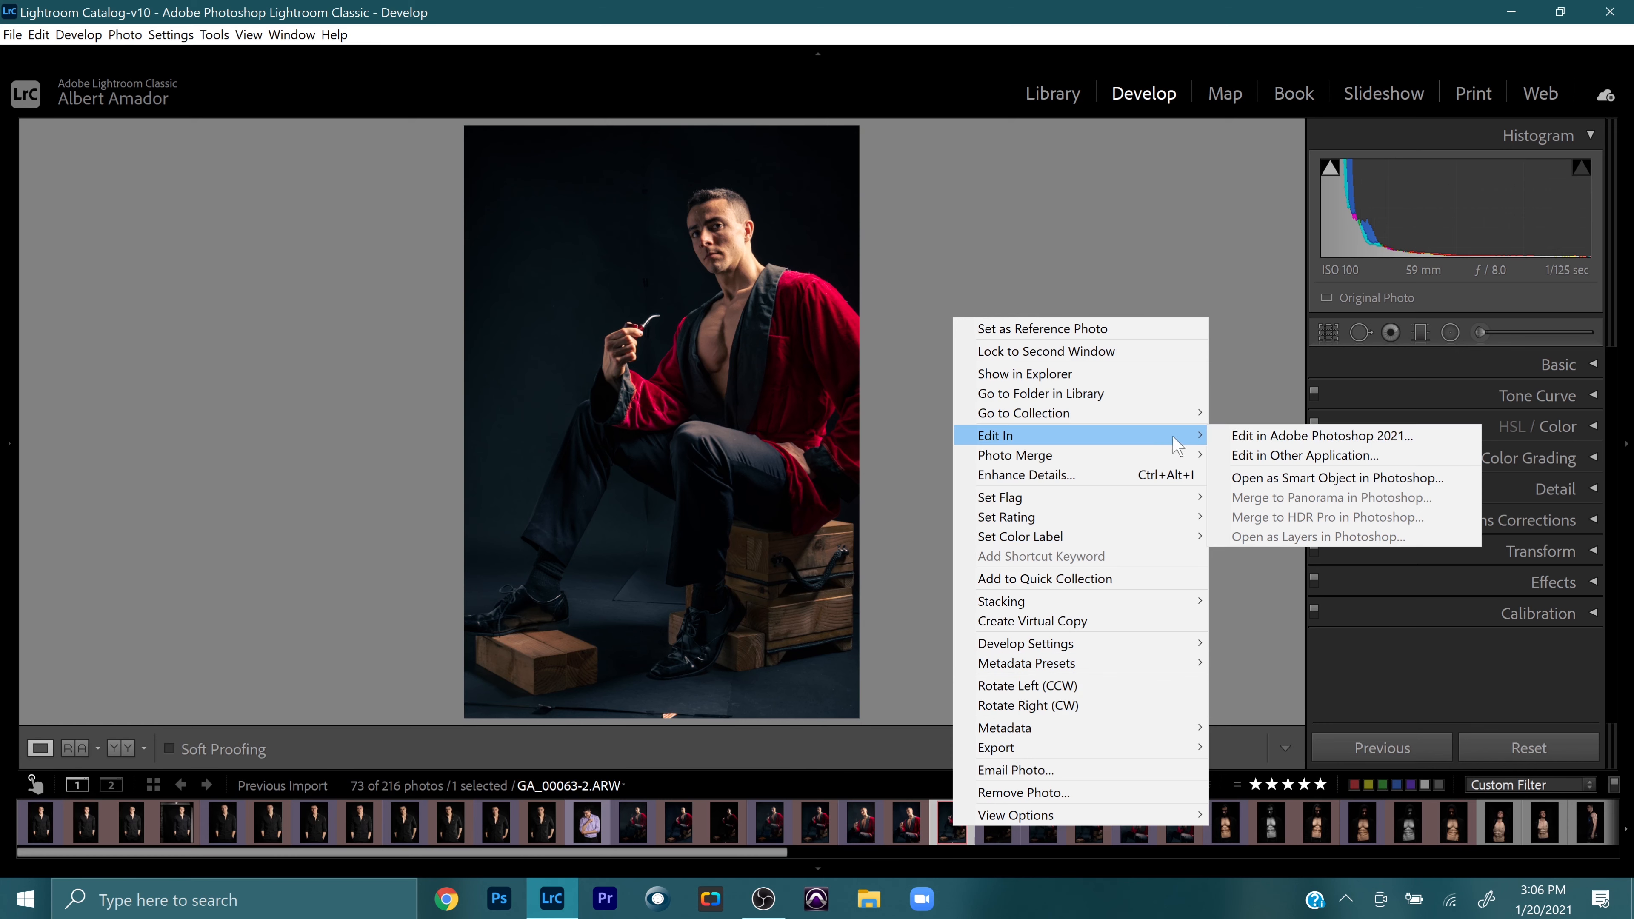
click(1242, 437)
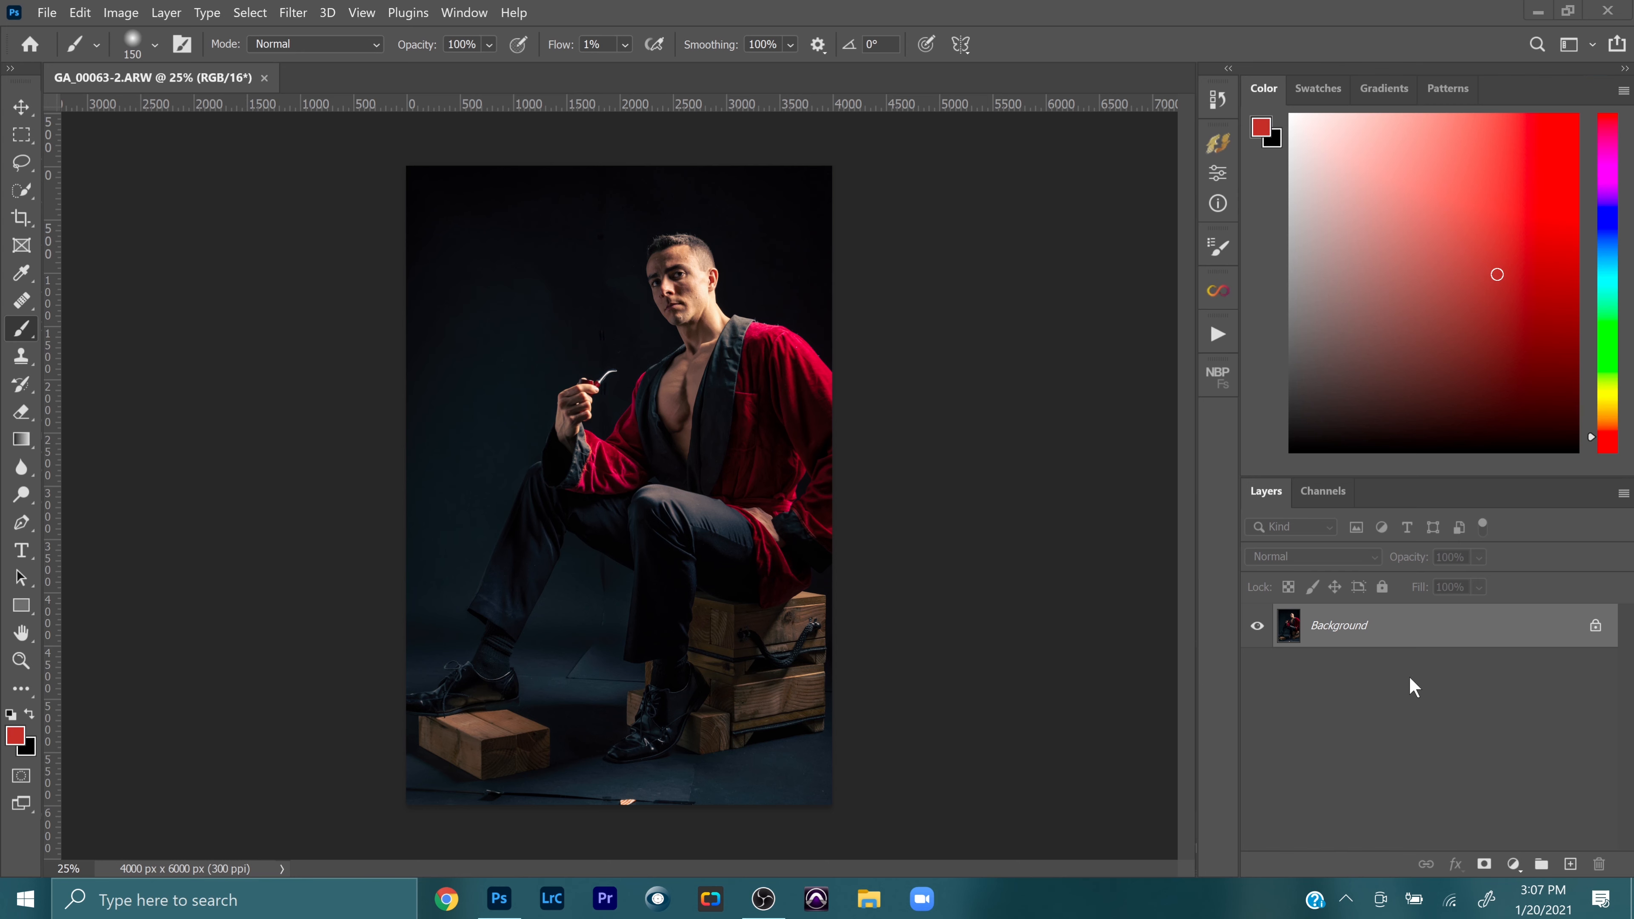
Step: Duplicate the Background layer and add an empty layer named "healing" above the copy
key(ctrl+j)
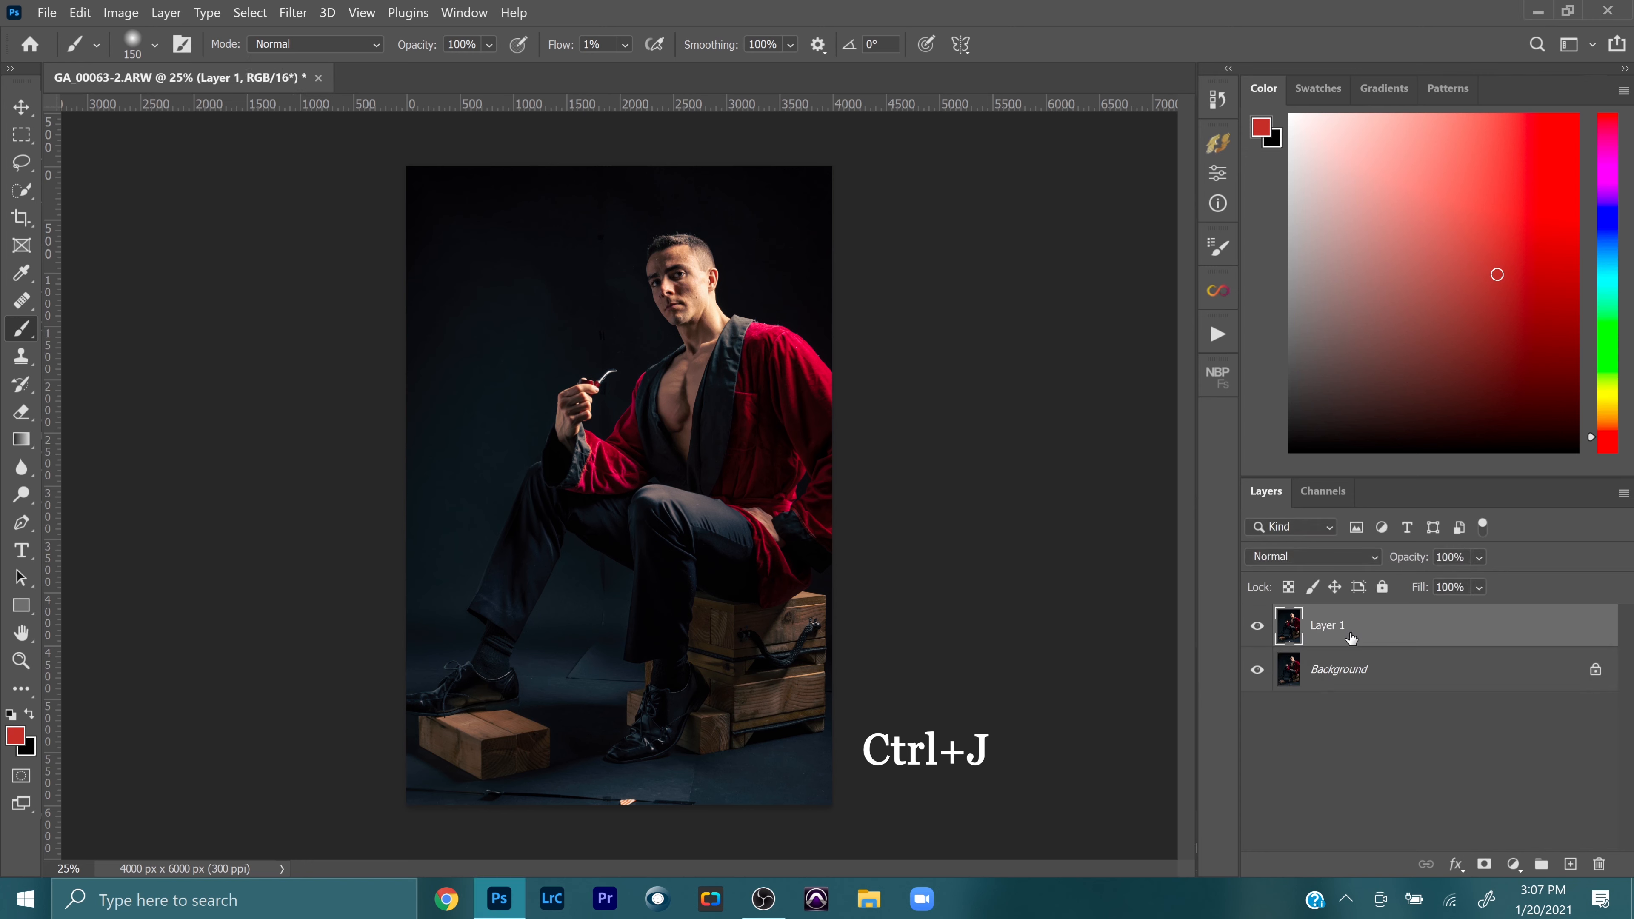
click(1570, 865)
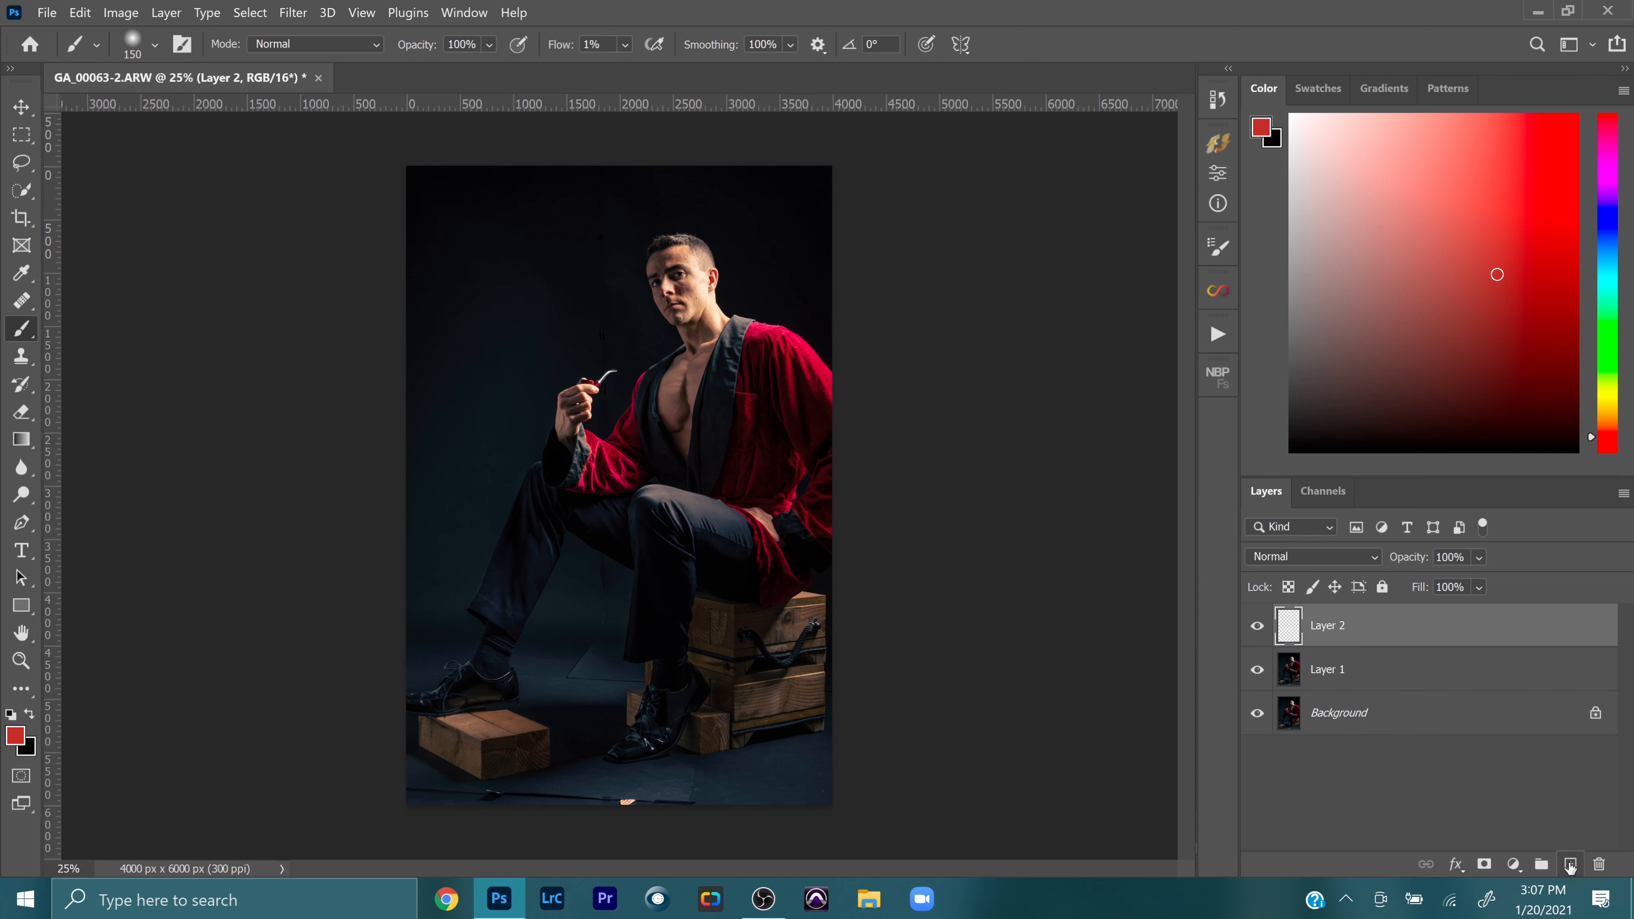
double_click(1326, 628)
text(healing)
key(Return)
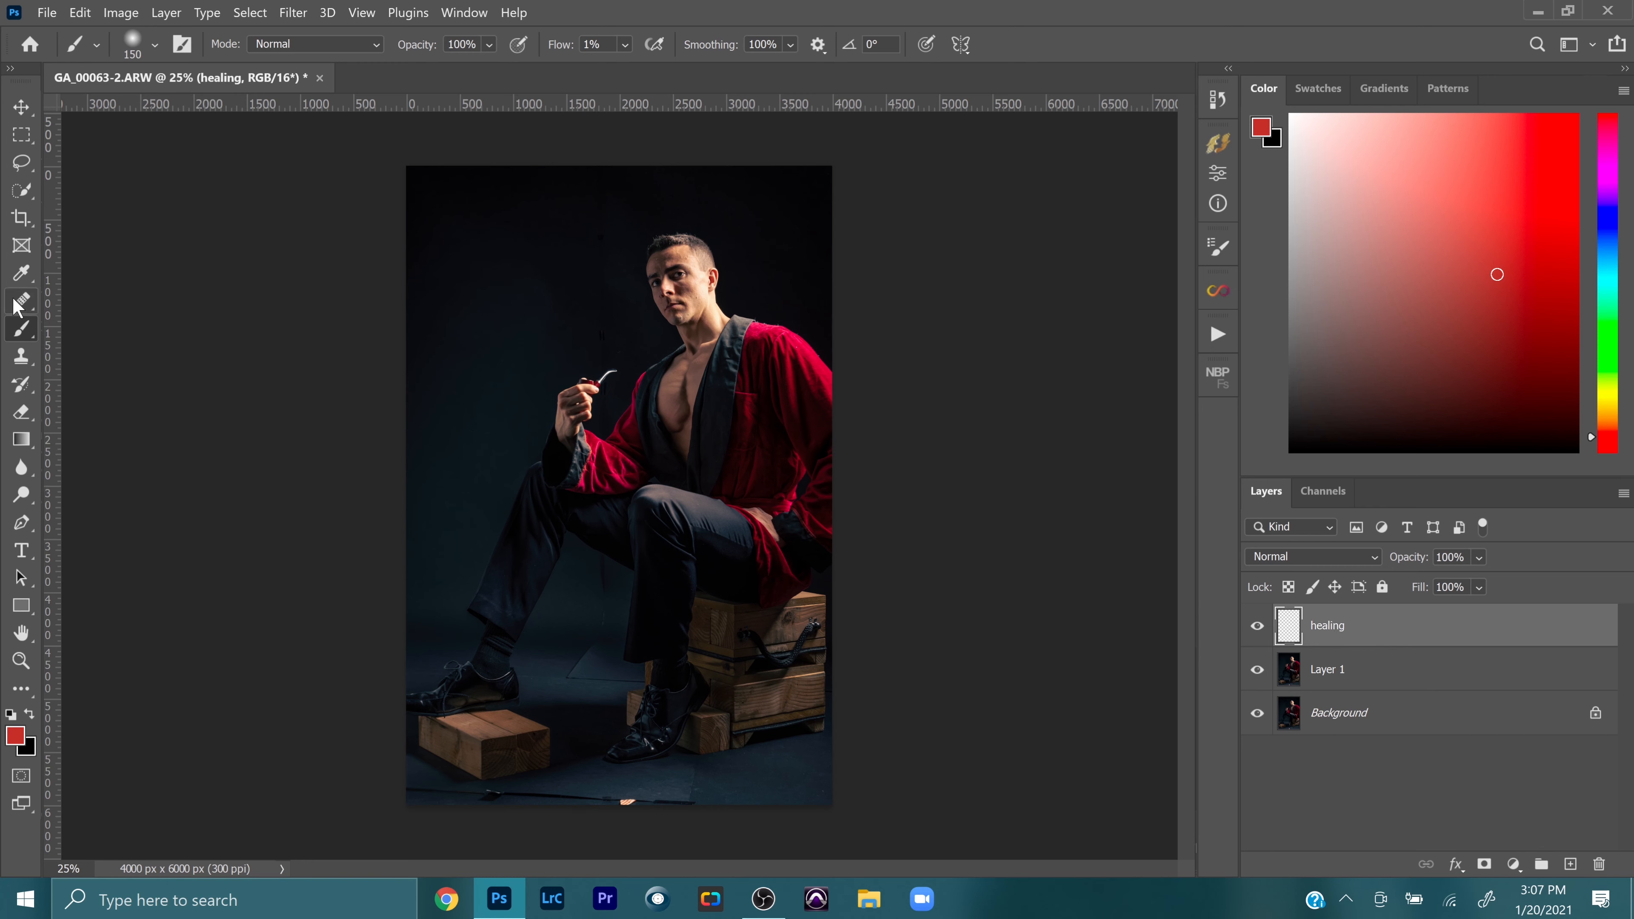
Step: Remove the faint dark mark on the backdrop beside the man's head with a 400 px Content-Aware Spot Healing Brush, working at 100% zoom
click(24, 303)
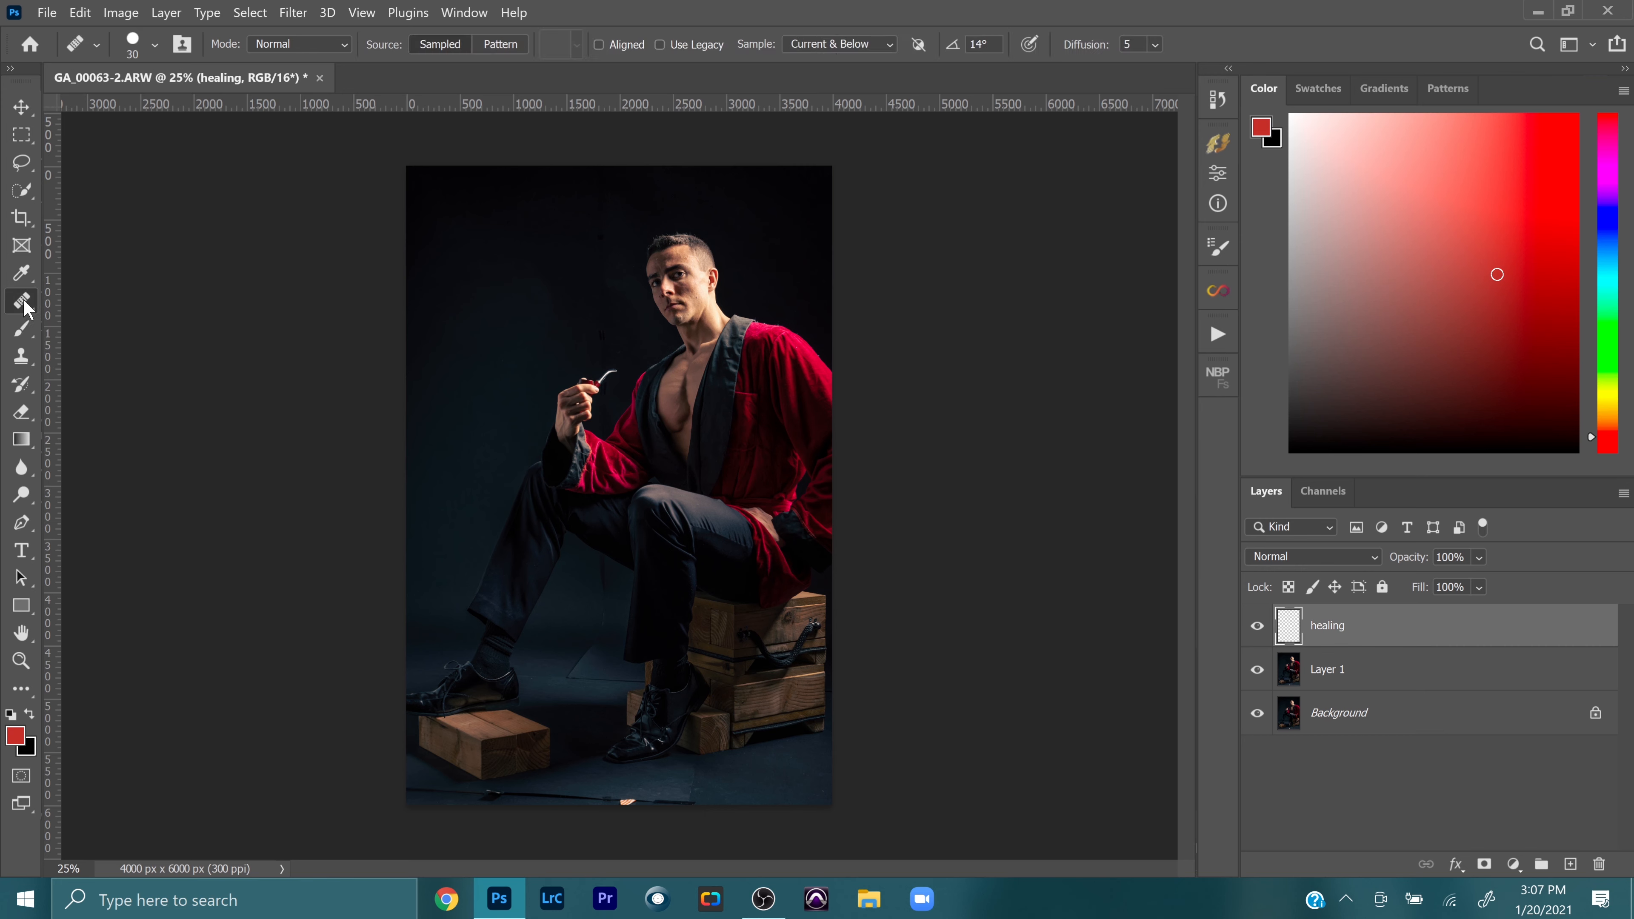
right_click(24, 304)
click(105, 302)
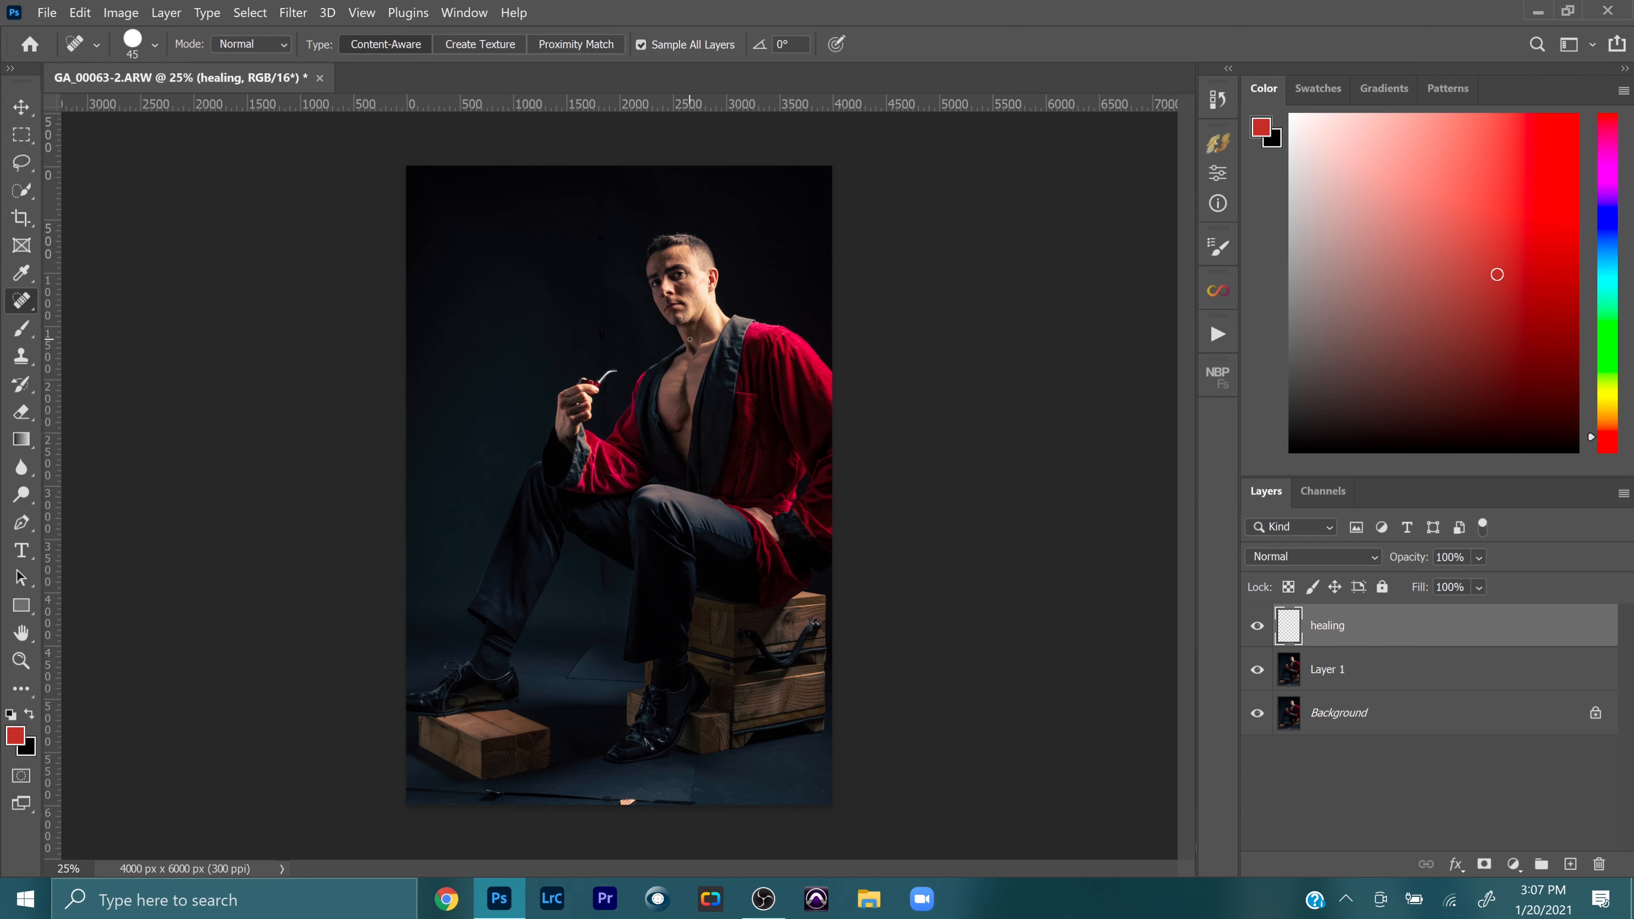
key(bracketright)
key(bracketright)
key(bracketright)
key(bracketright)
key(bracketright)
key(bracketright)
key(bracketright)
key(bracketright)
key(bracketright)
key(bracketright)
key(z)
click(576, 45)
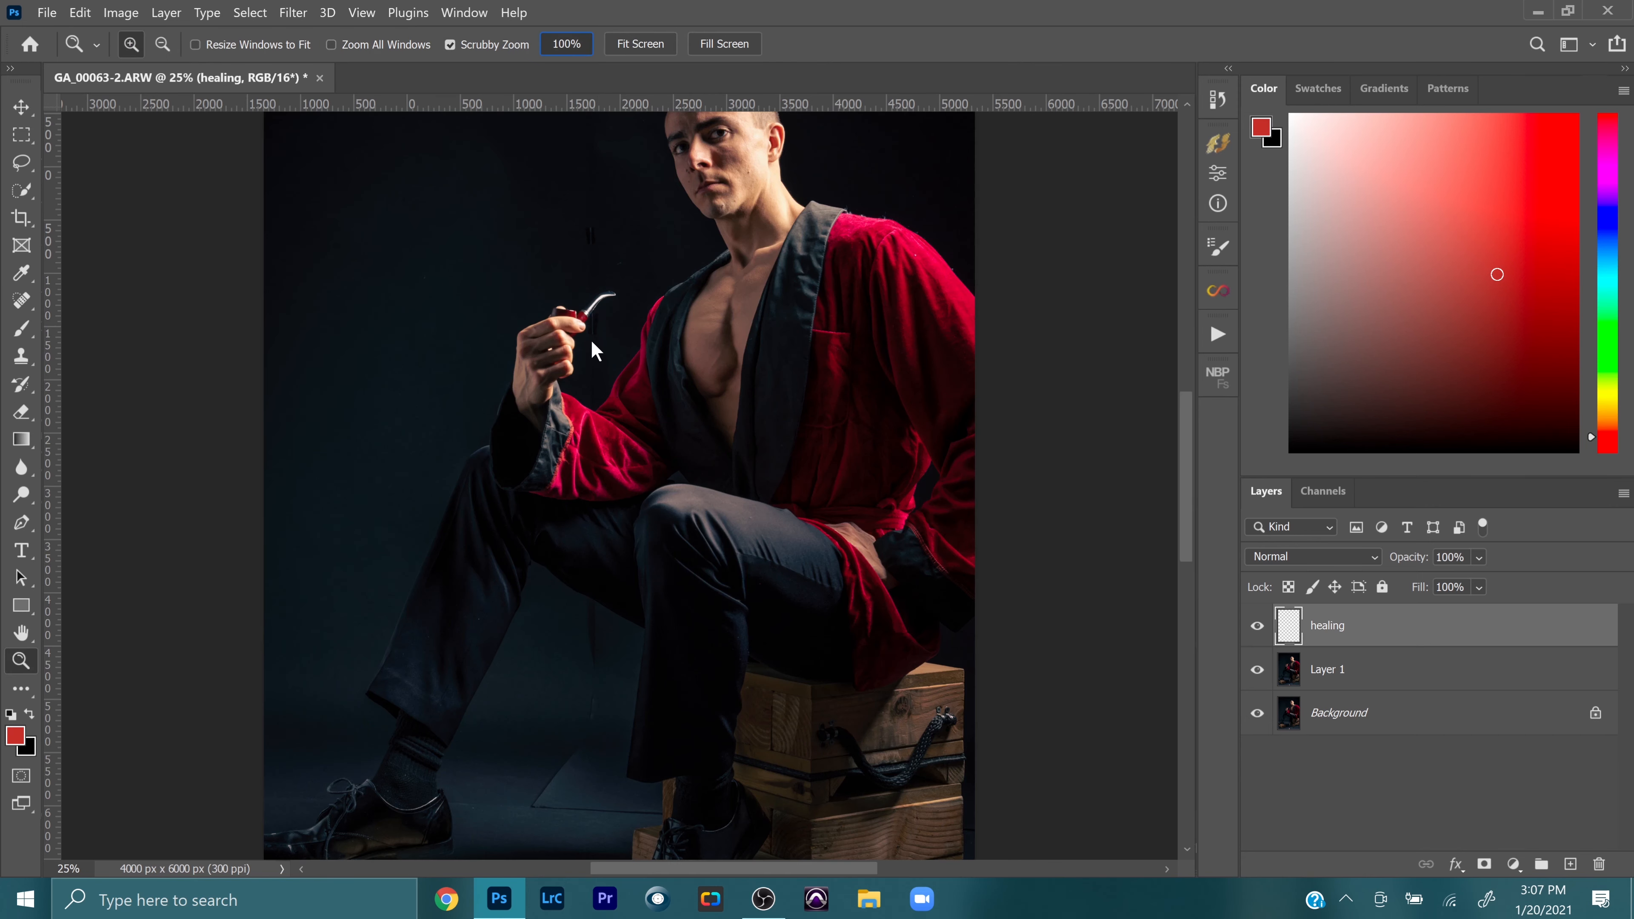
scroll(582, 340, up, 5)
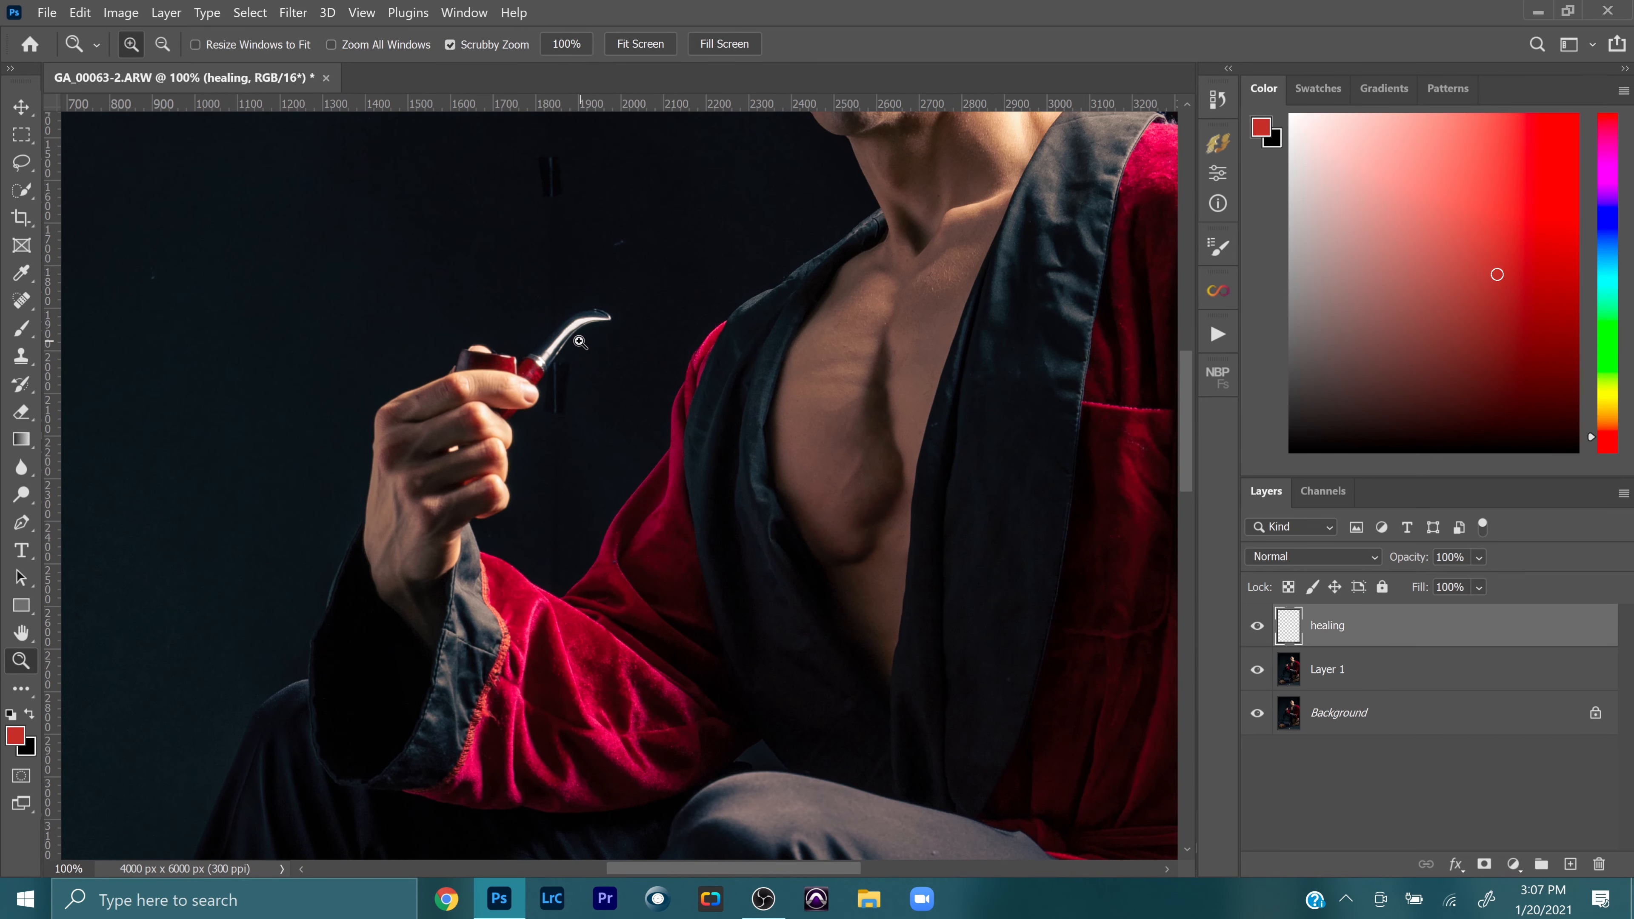
scroll(582, 366, up, 1)
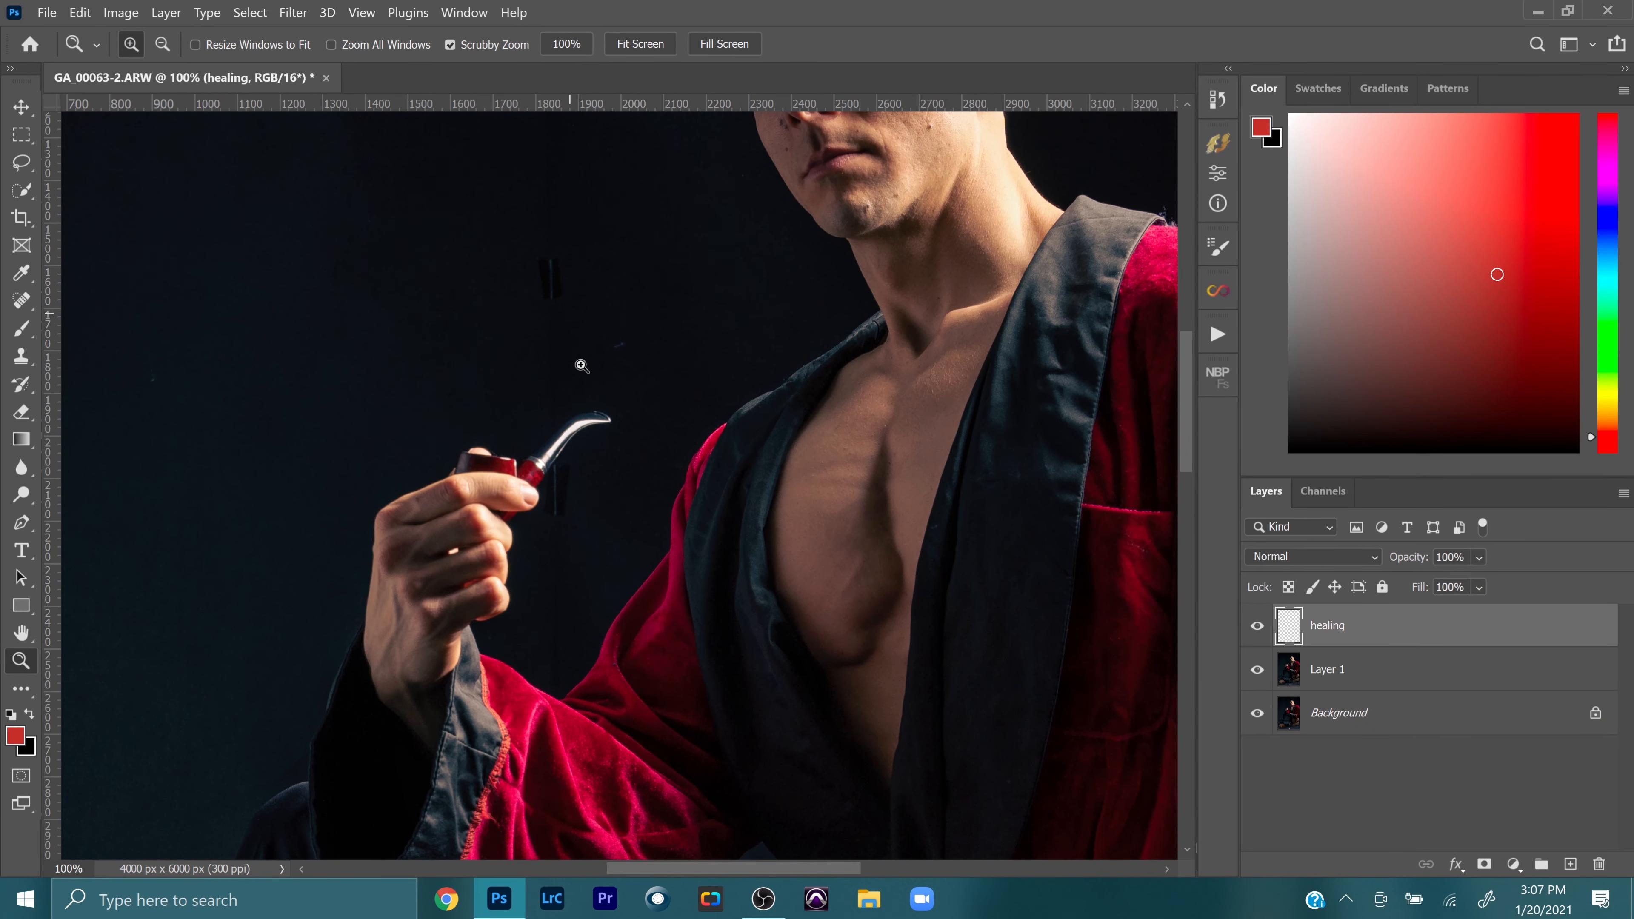
scroll(582, 365, up, 5)
scroll(569, 348, up, 4)
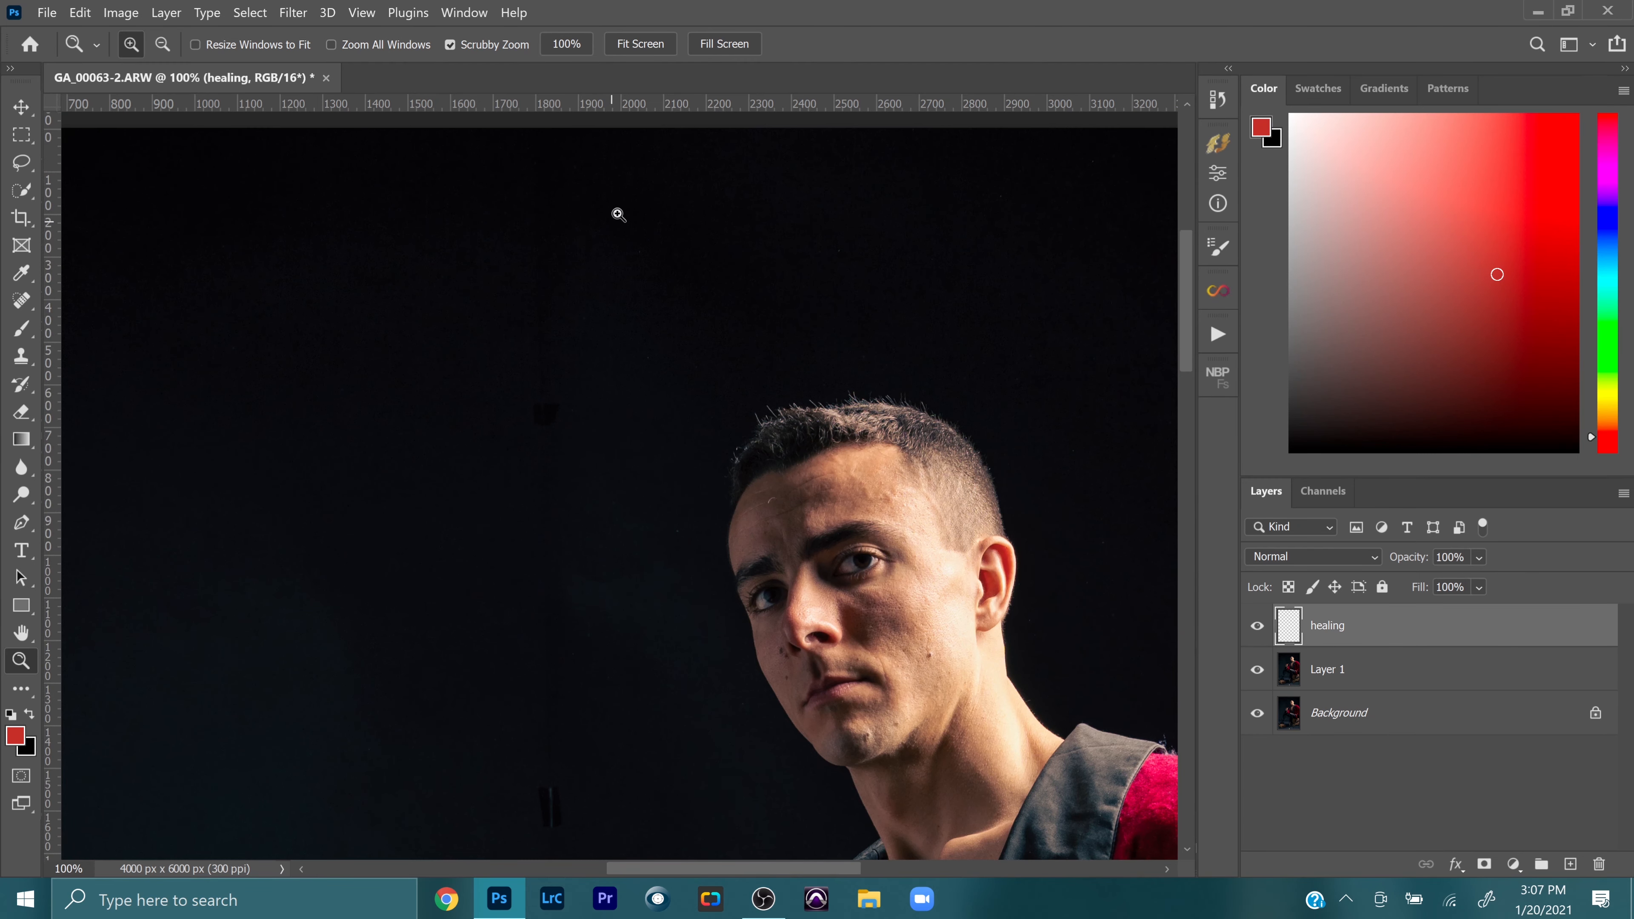
click(22, 304)
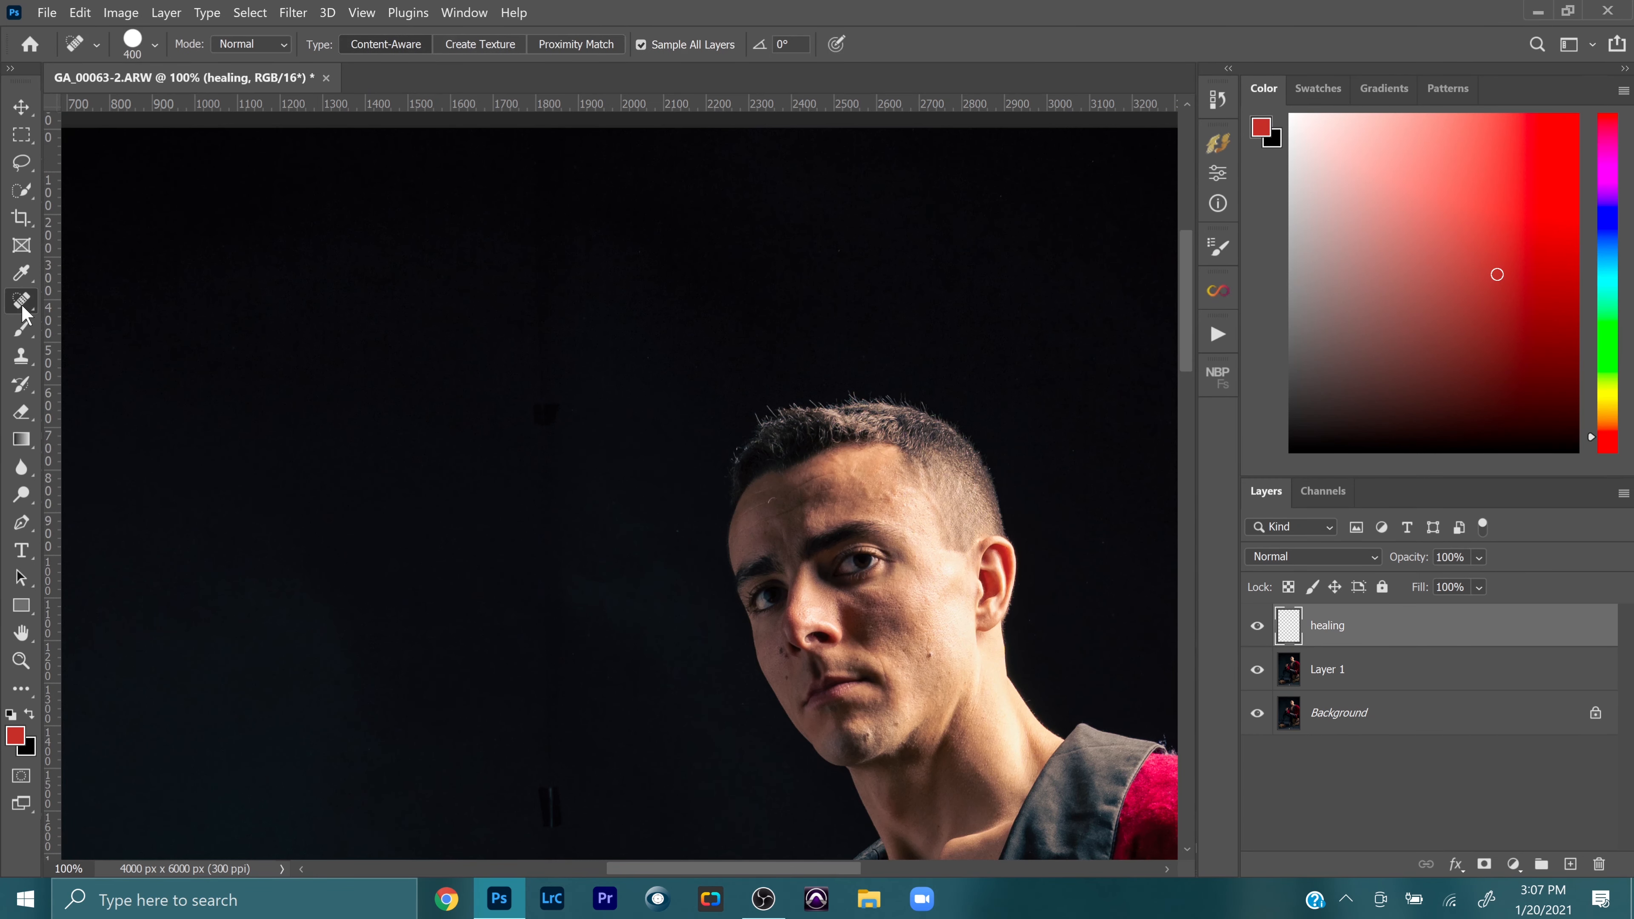
scroll(605, 507, up, 3)
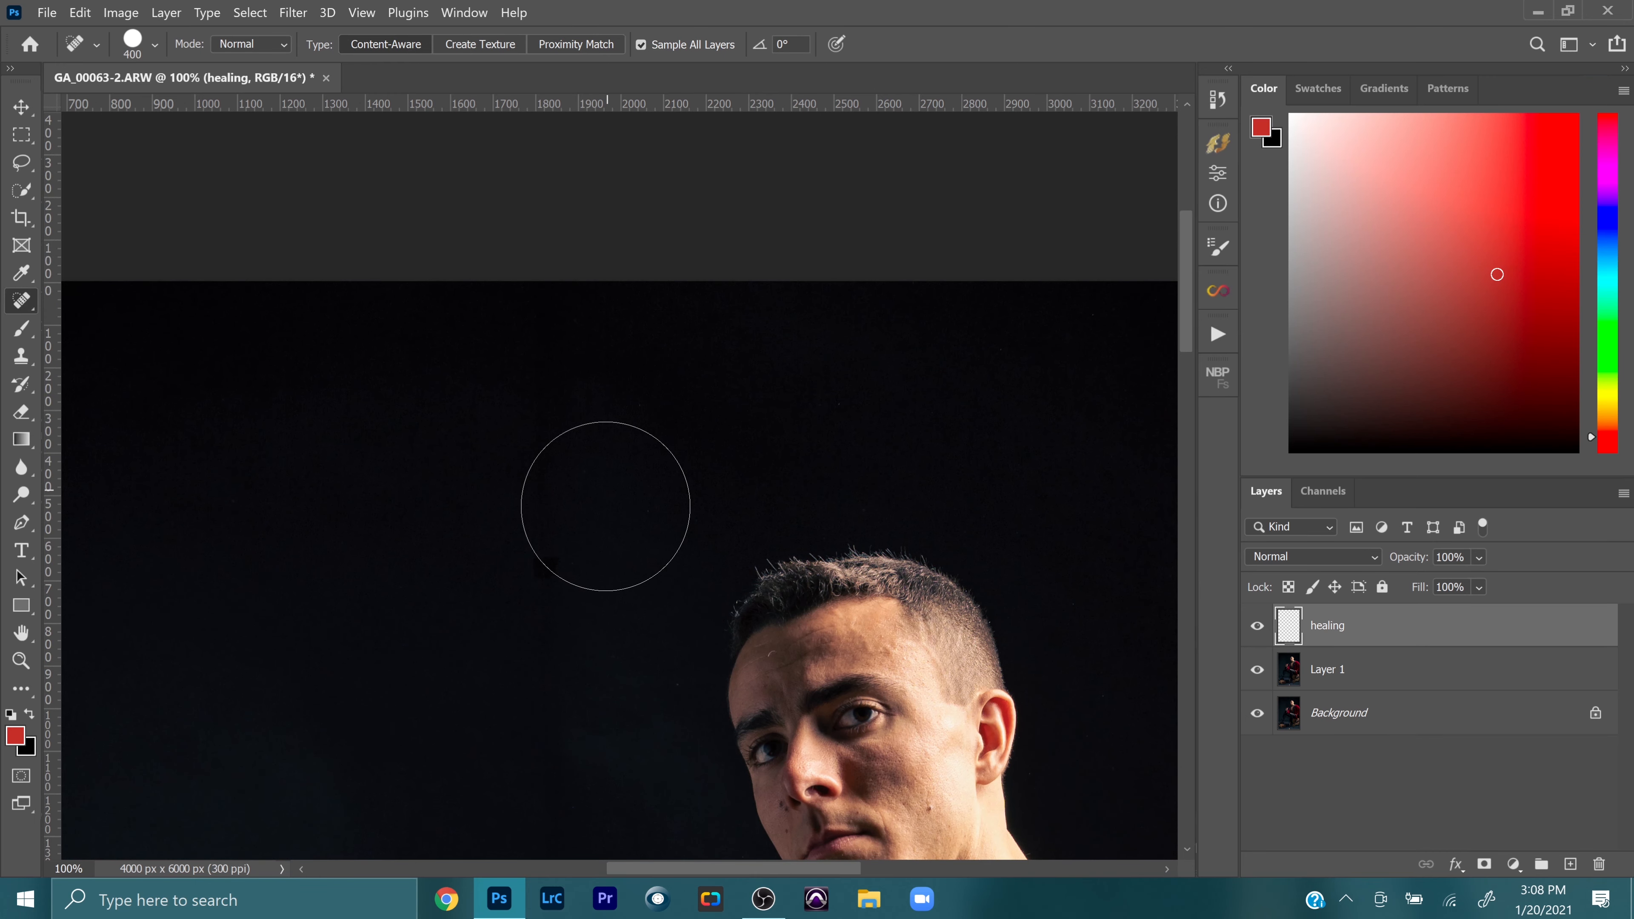
scroll(605, 506, down, 1)
click(550, 505)
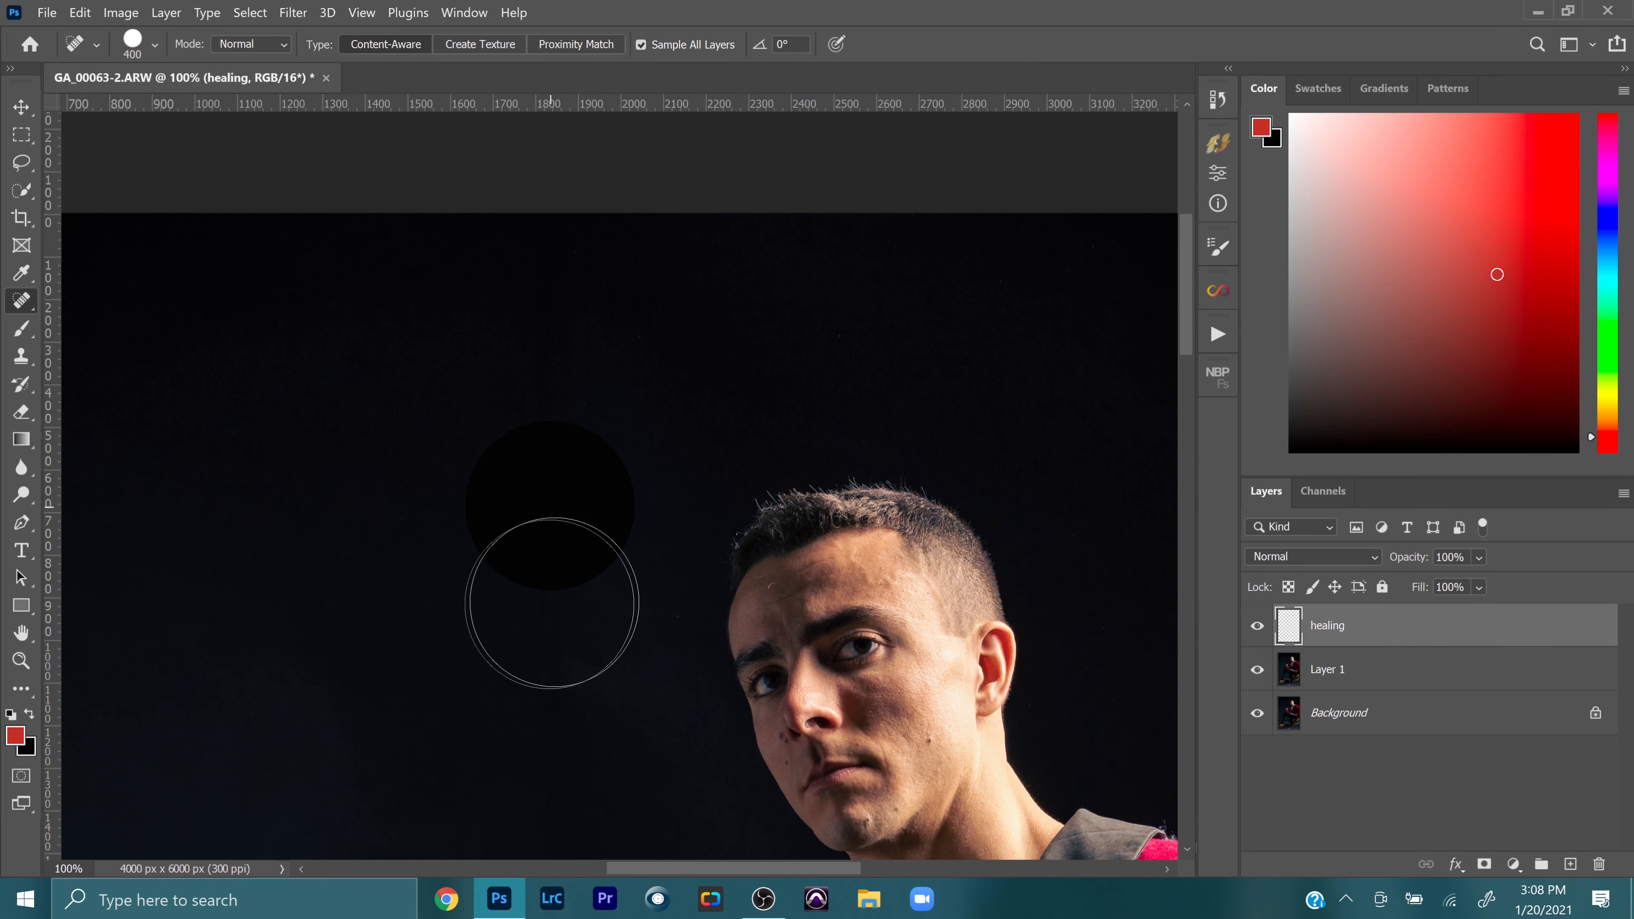
Step: Heal the pair of dark marks on the backdrop above the pipe, reducing the healing brush size to 150 px
key(bracketleft)
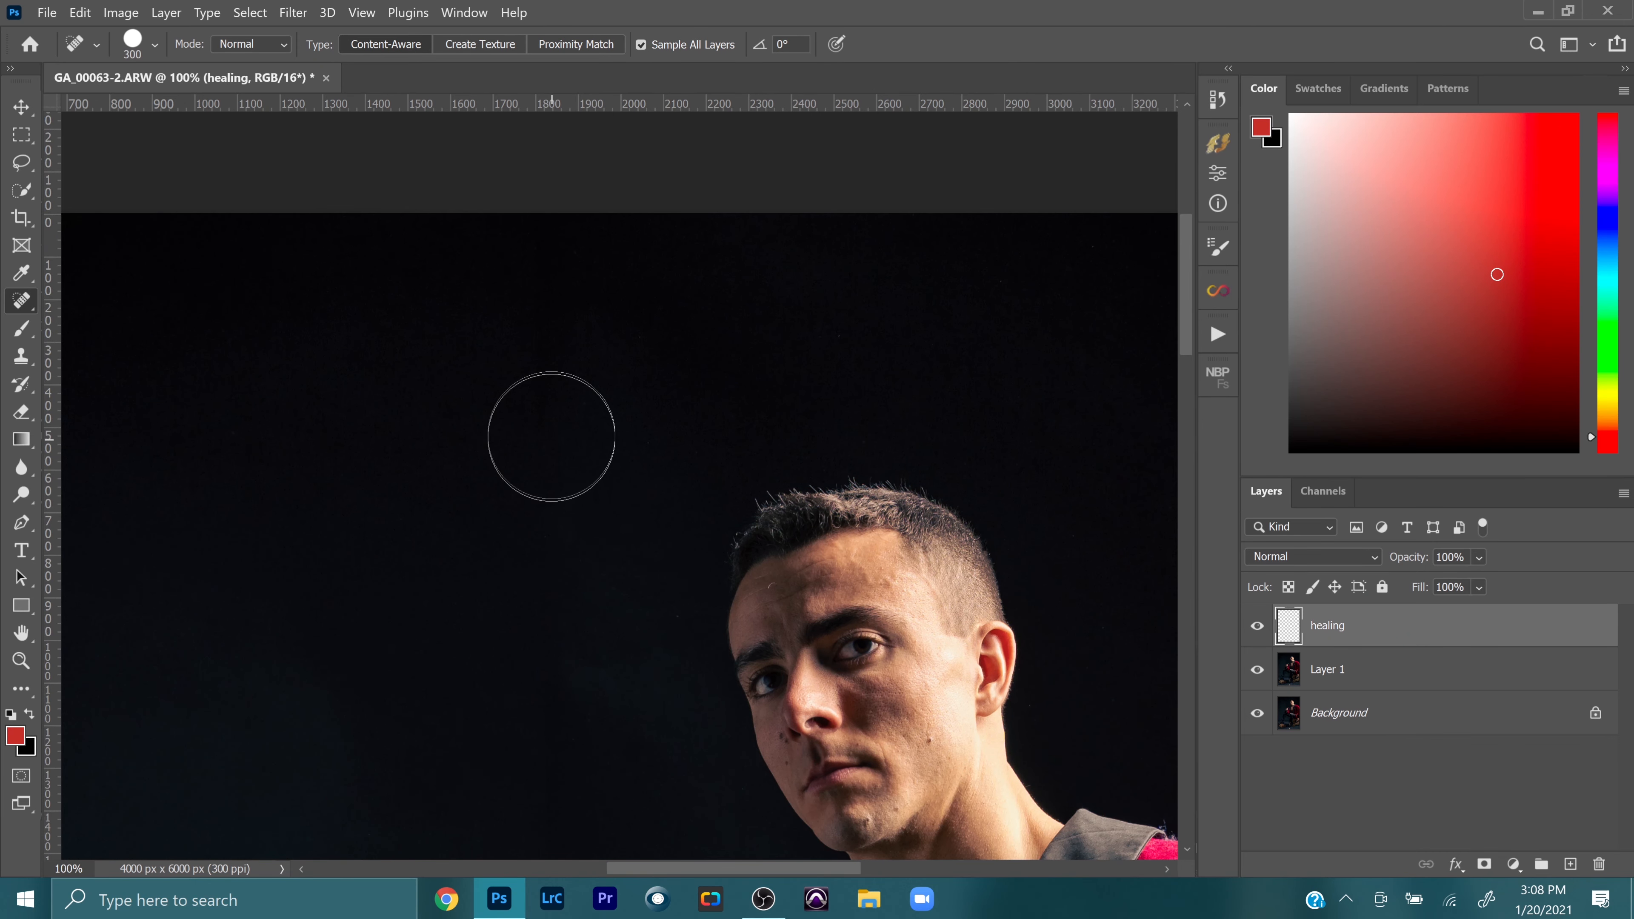
scroll(551, 437, down, 3)
key(bracketleft)
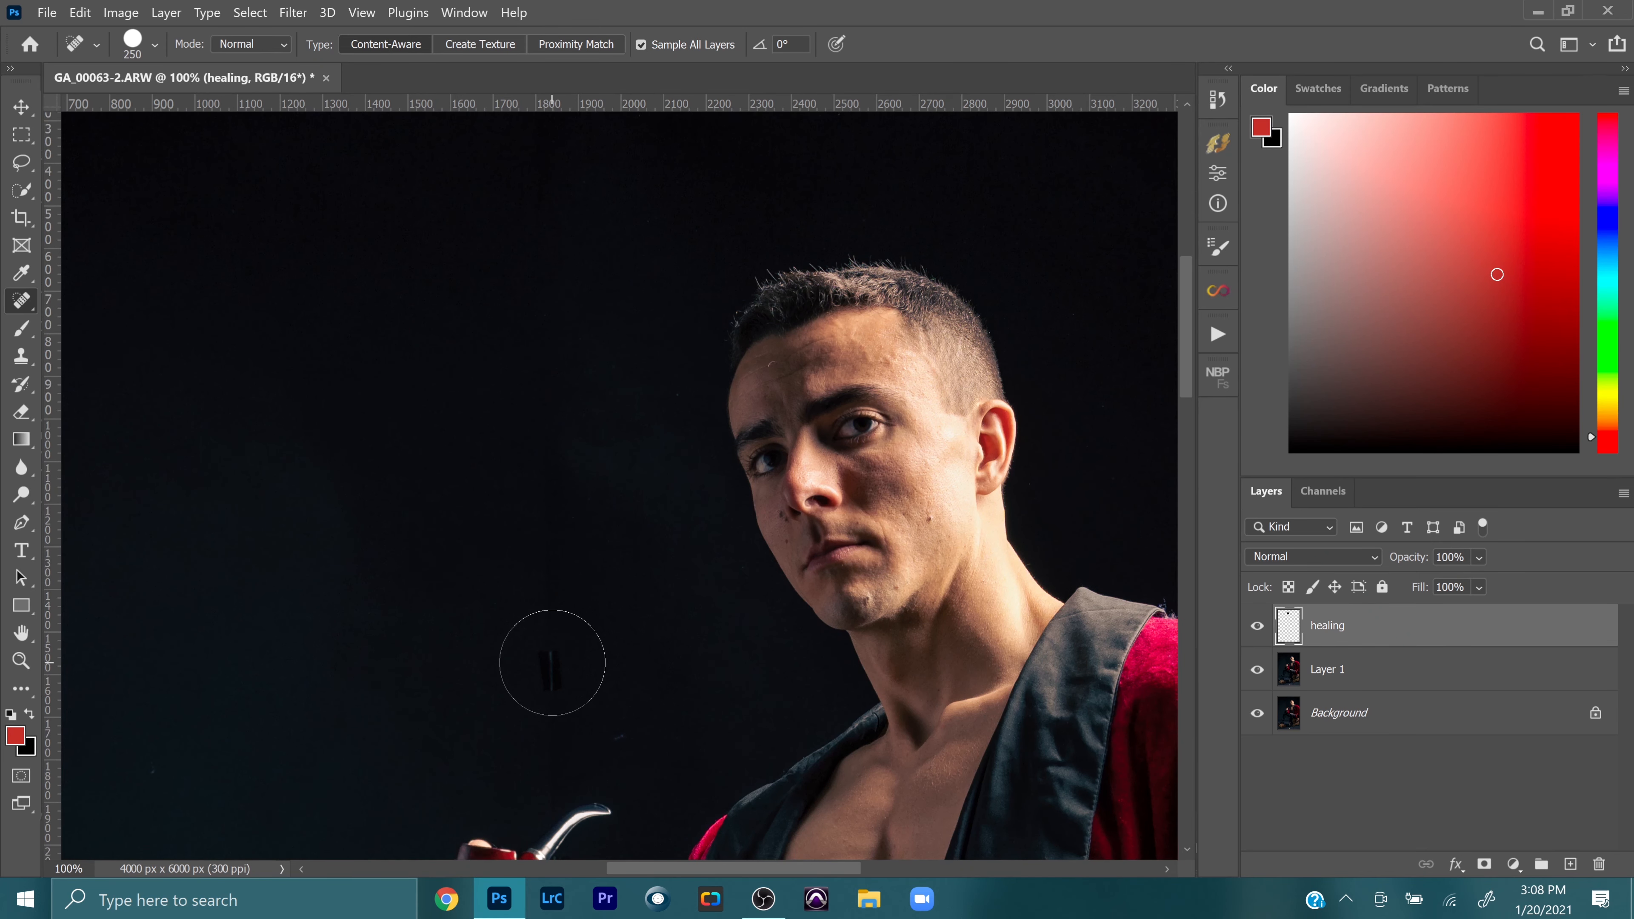
key(bracketleft)
key(bracketleft)
key(bracketleft)
scroll(573, 655, down, 1)
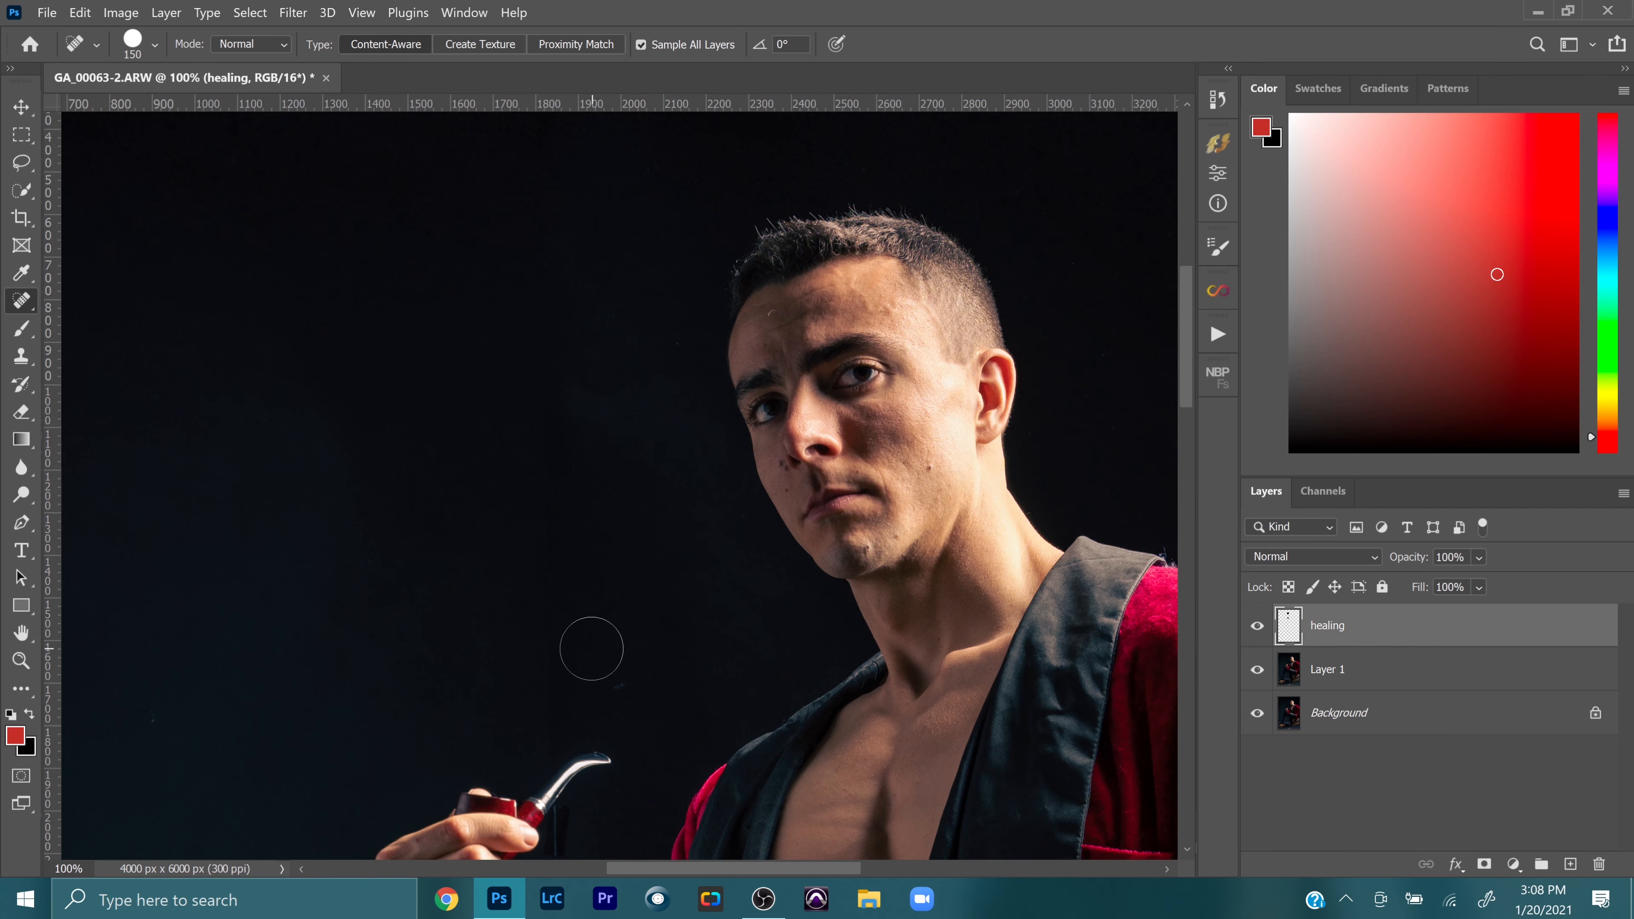
Step: Heal the dark mark on the backdrop just below the pipe's stem with the 150 px brush, and reduce the brush to 125 px
scroll(591, 648, down, 2)
drag(577, 689, 577, 721)
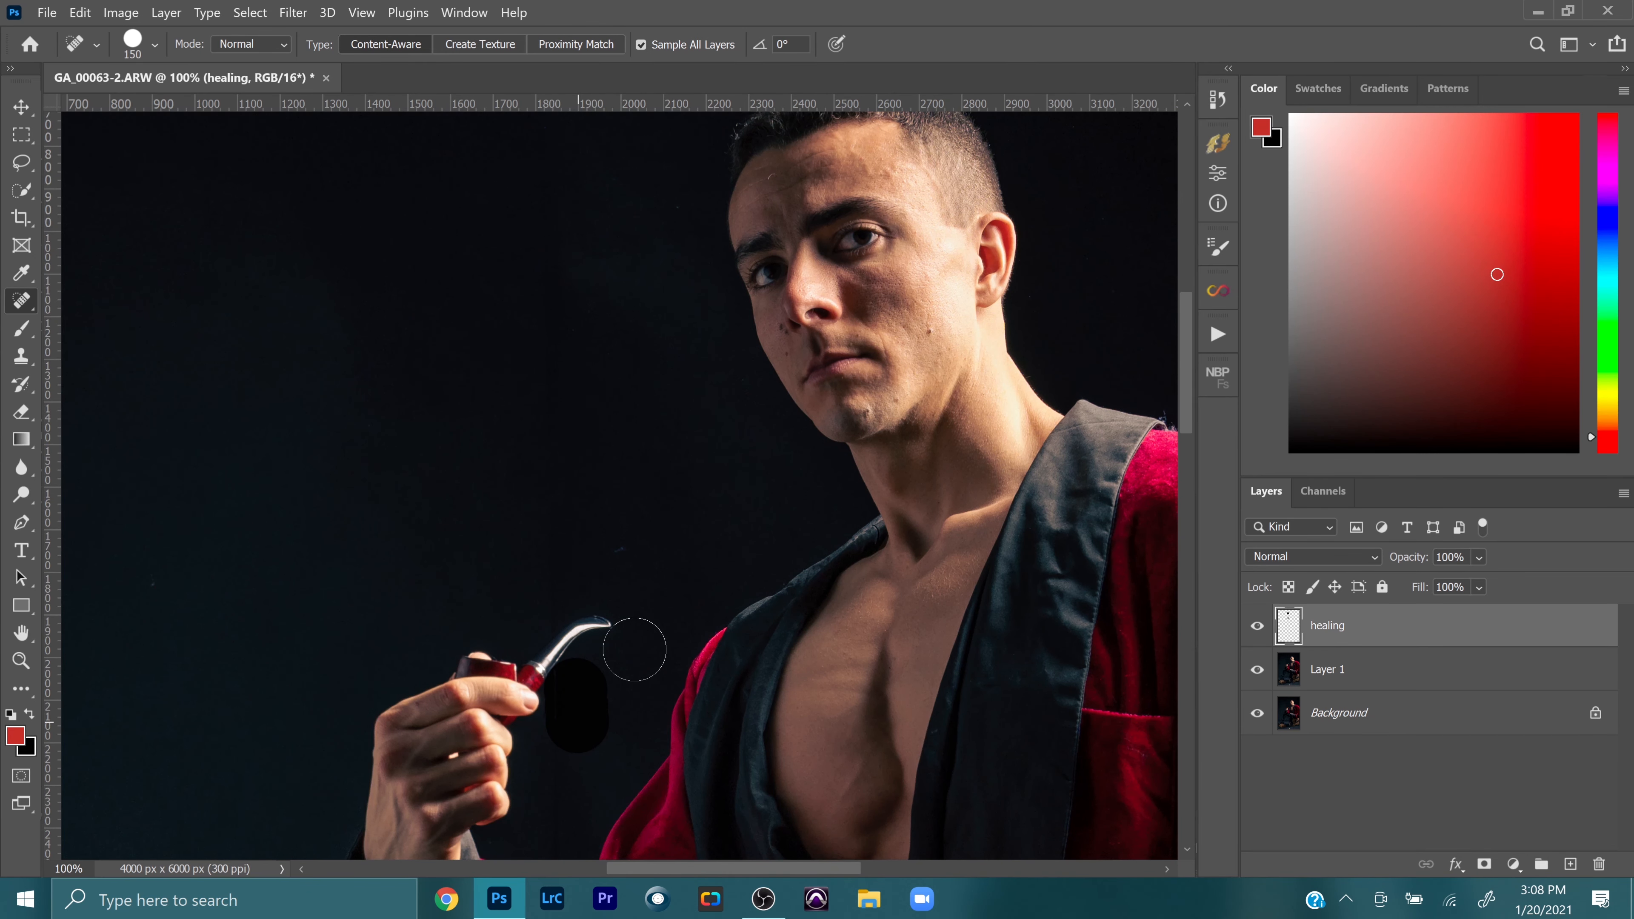
scroll(611, 647, down, 1)
key(bracketleft)
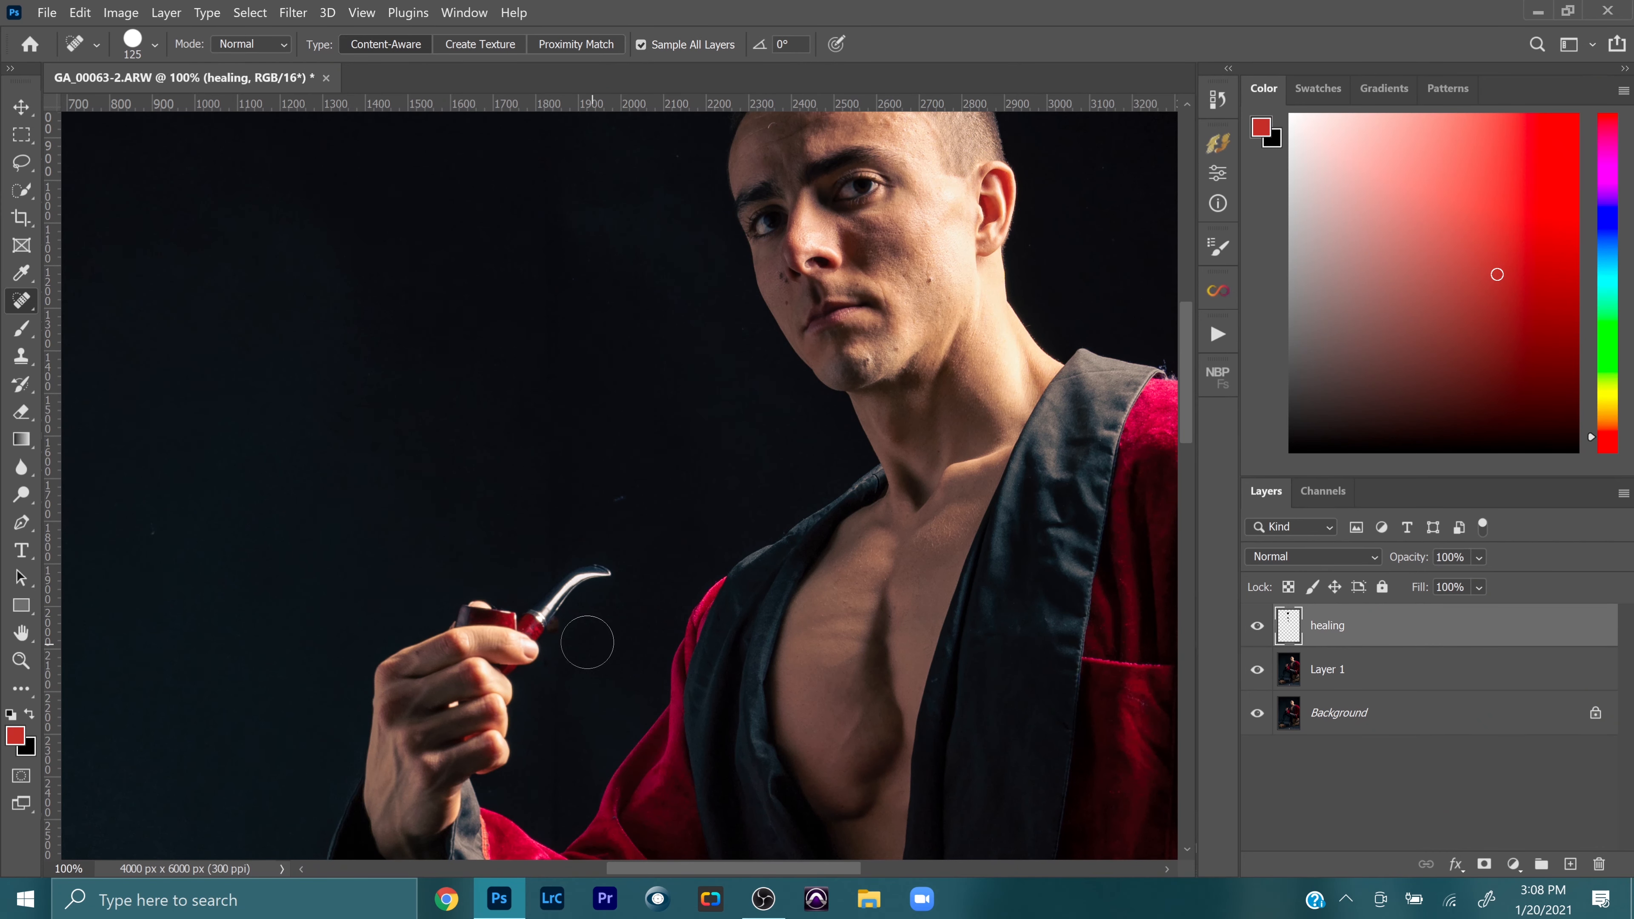
Step: Reduce the healing brush to 30 px and check the backdrop around the pipe and legs for small specks
key(bracketleft)
key(bracketleft)
key(bracketleft)
key(bracketleft)
key(bracketleft)
key(bracketleft)
key(bracketleft)
key(bracketleft)
scroll(553, 639, down, 3)
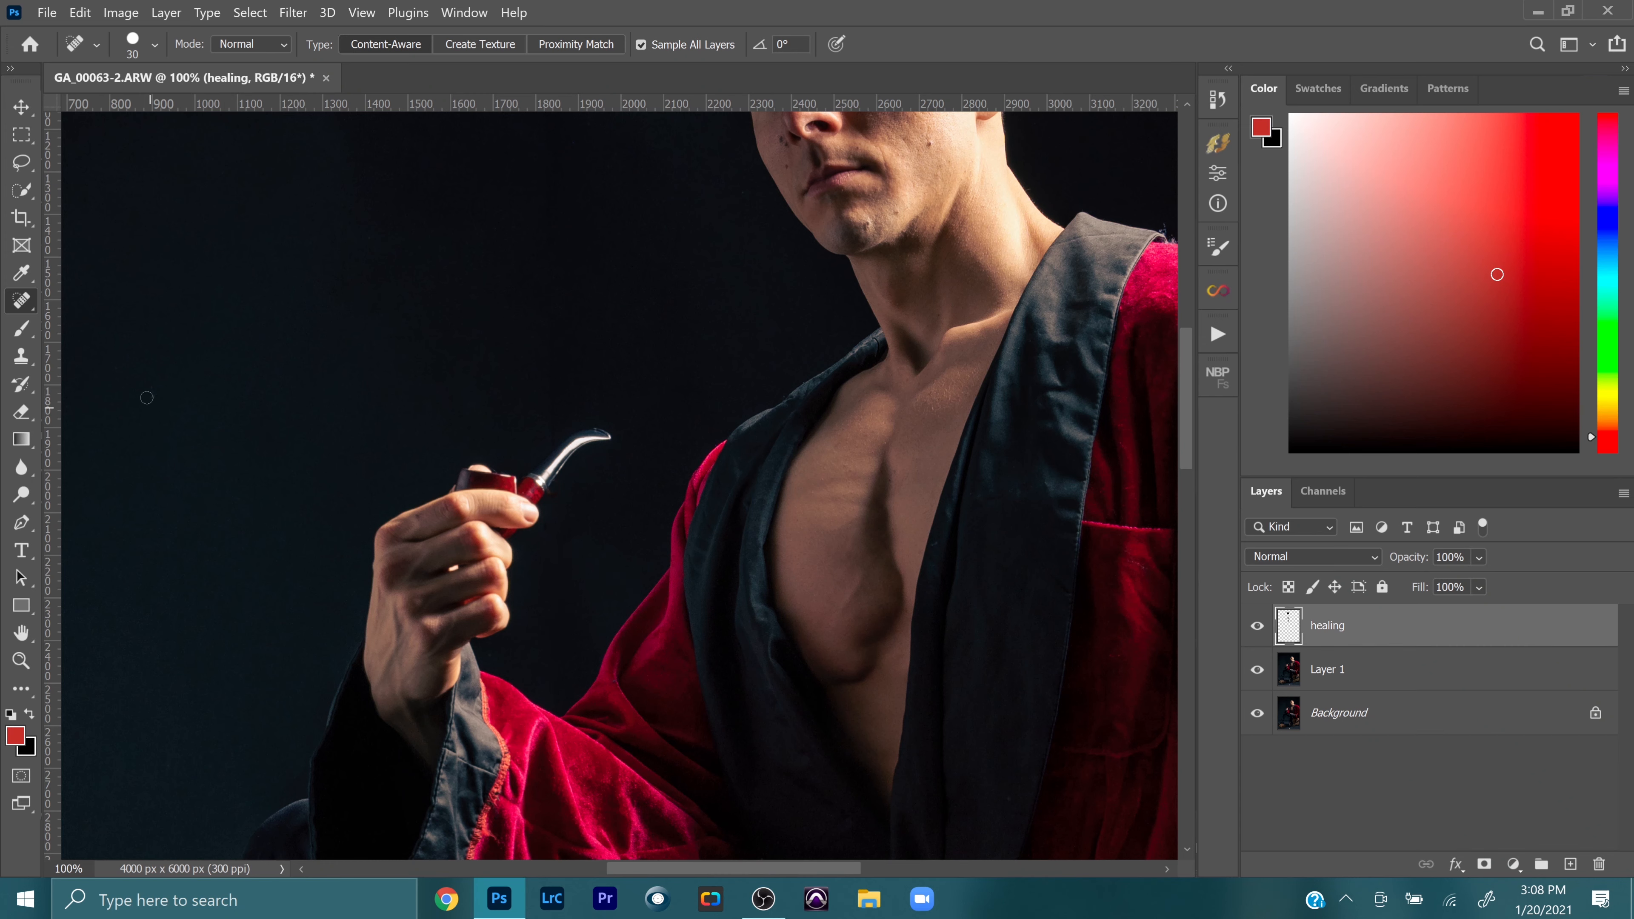
scroll(147, 397, down, 5)
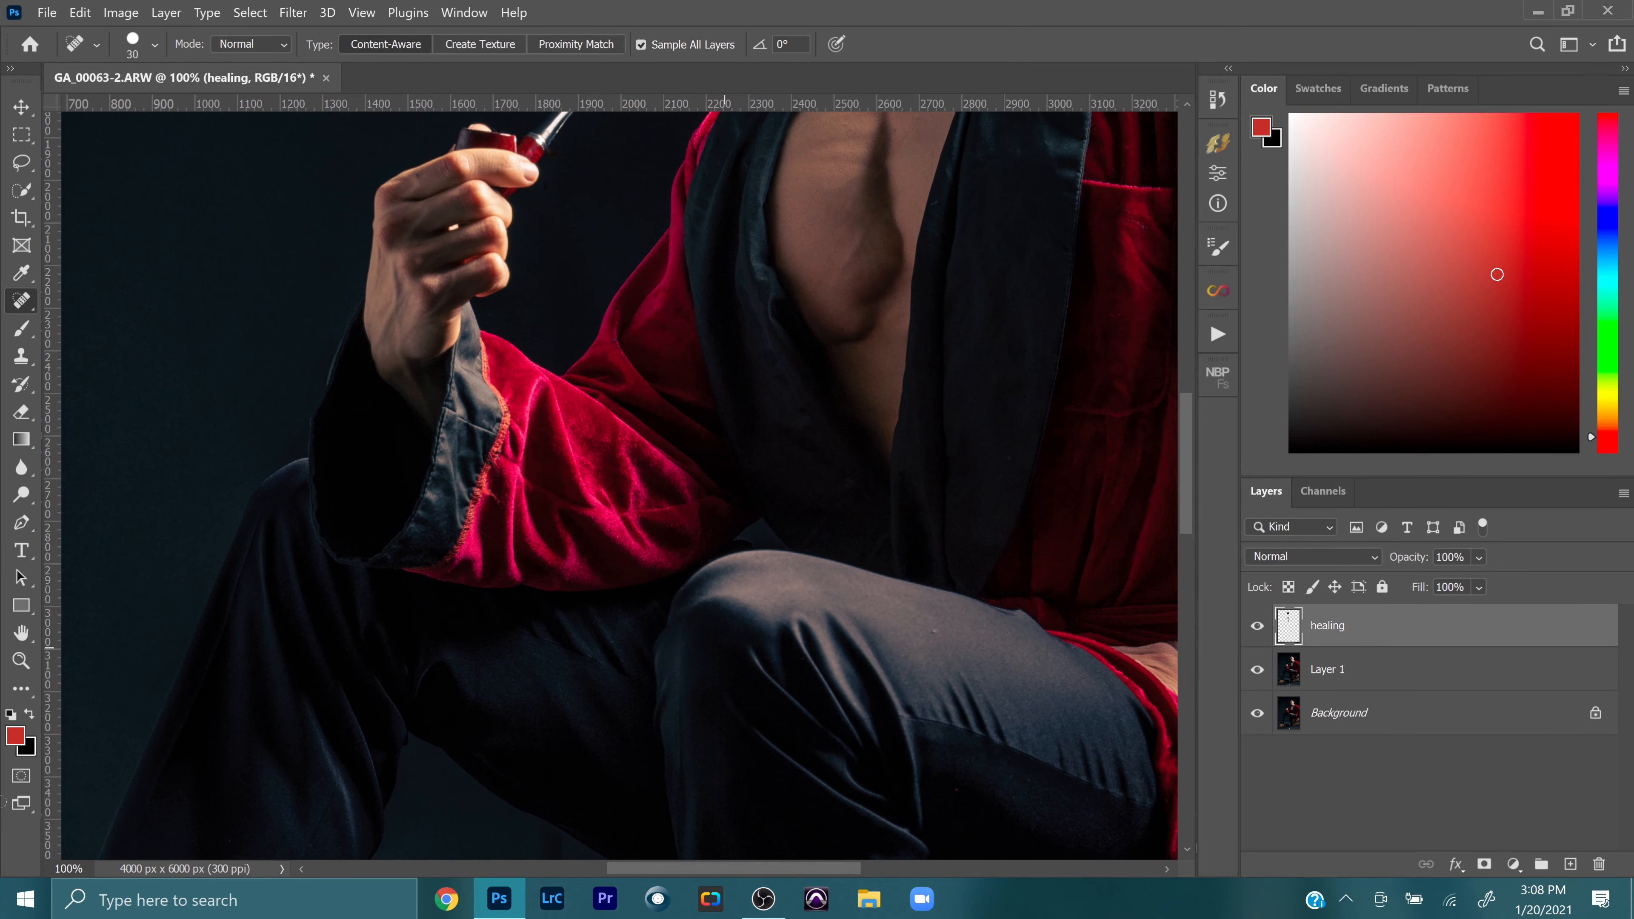
Step: Heal the seam running down the backdrop between the legs and the floor line behind the shoes with a 100 px brush
key(z)
click(640, 43)
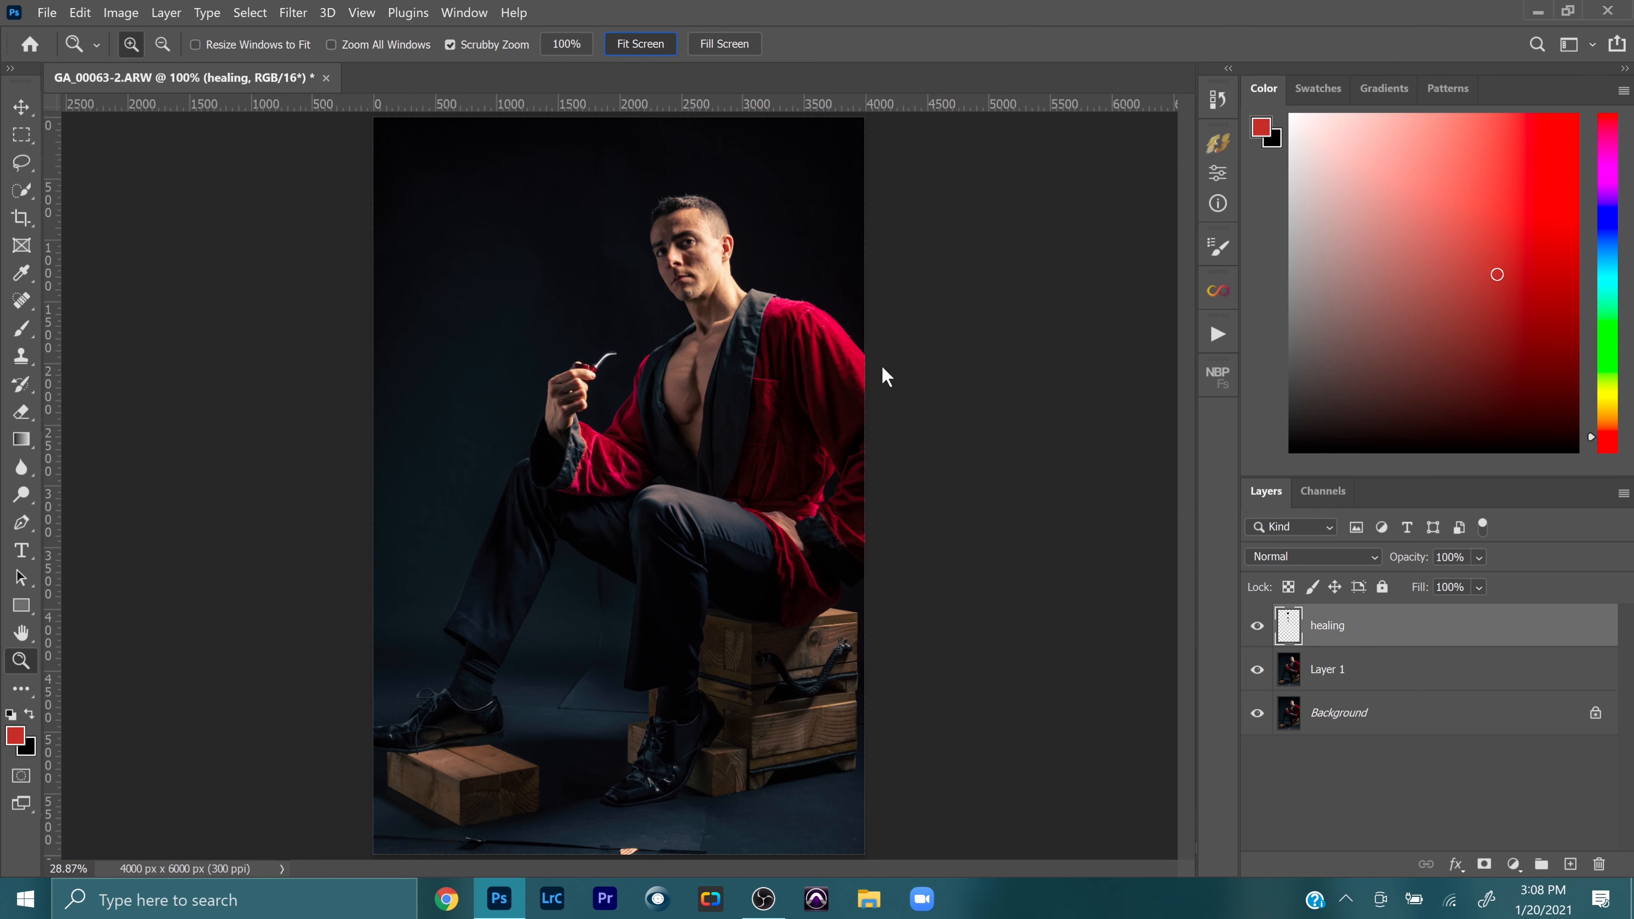
key(j)
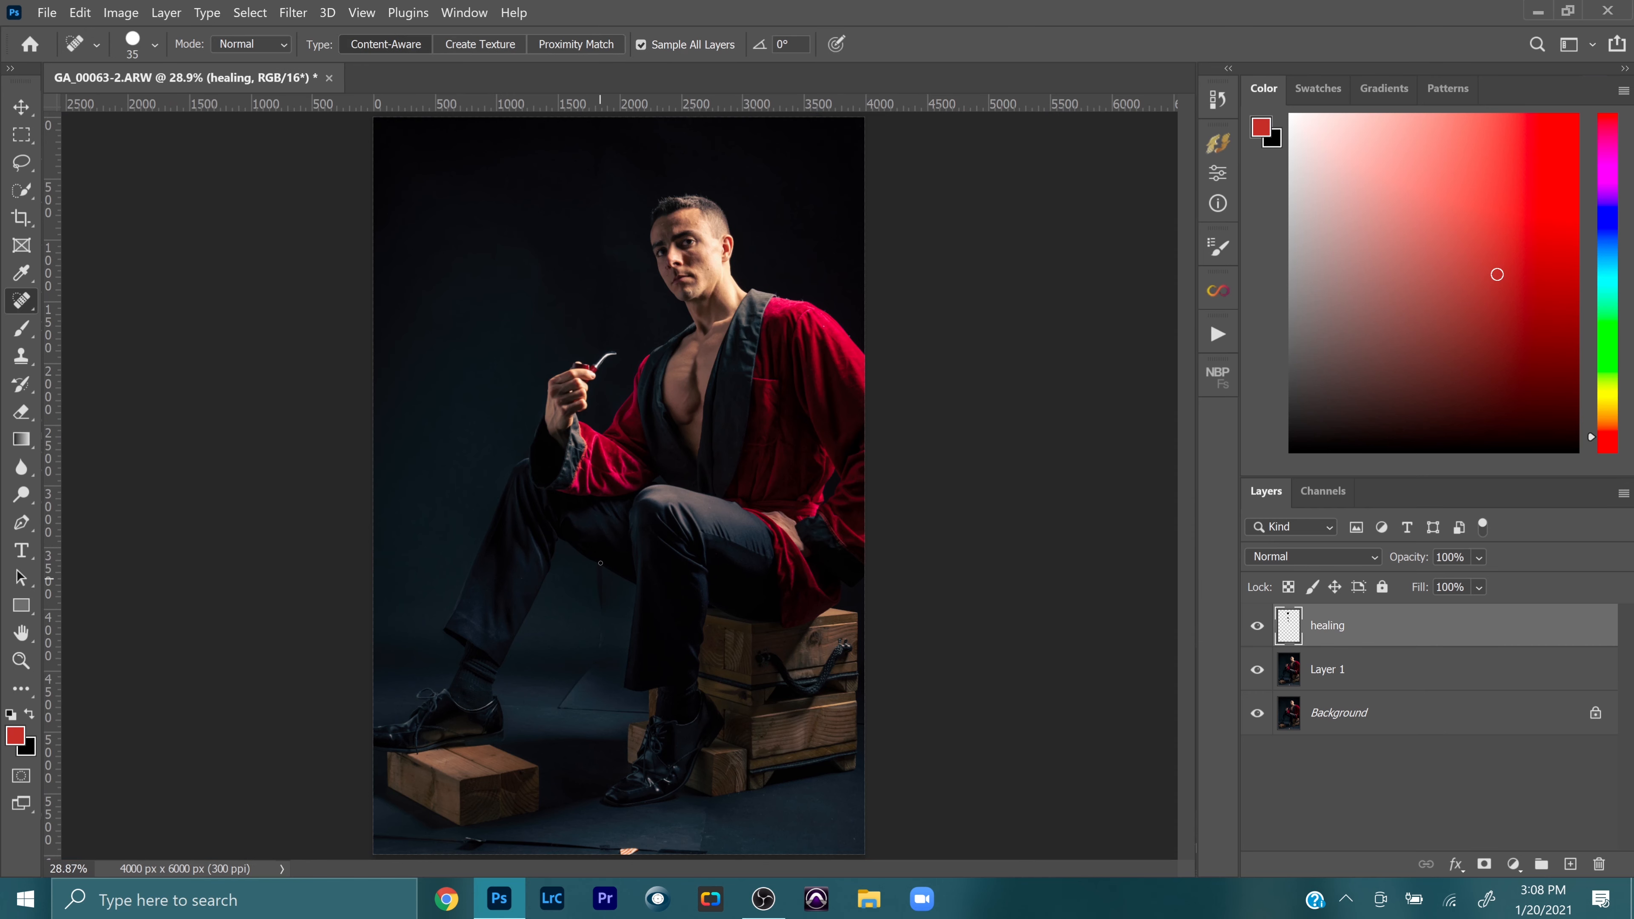
key(bracketright)
key(bracketright)
key(bracketright)
key(bracketright)
key(bracketright)
key(bracketright)
key(bracketright)
mouse_move(601, 573)
mouse_down()
mouse_move(557, 716)
mouse_move(569, 709)
mouse_up()
drag(643, 711, 568, 708)
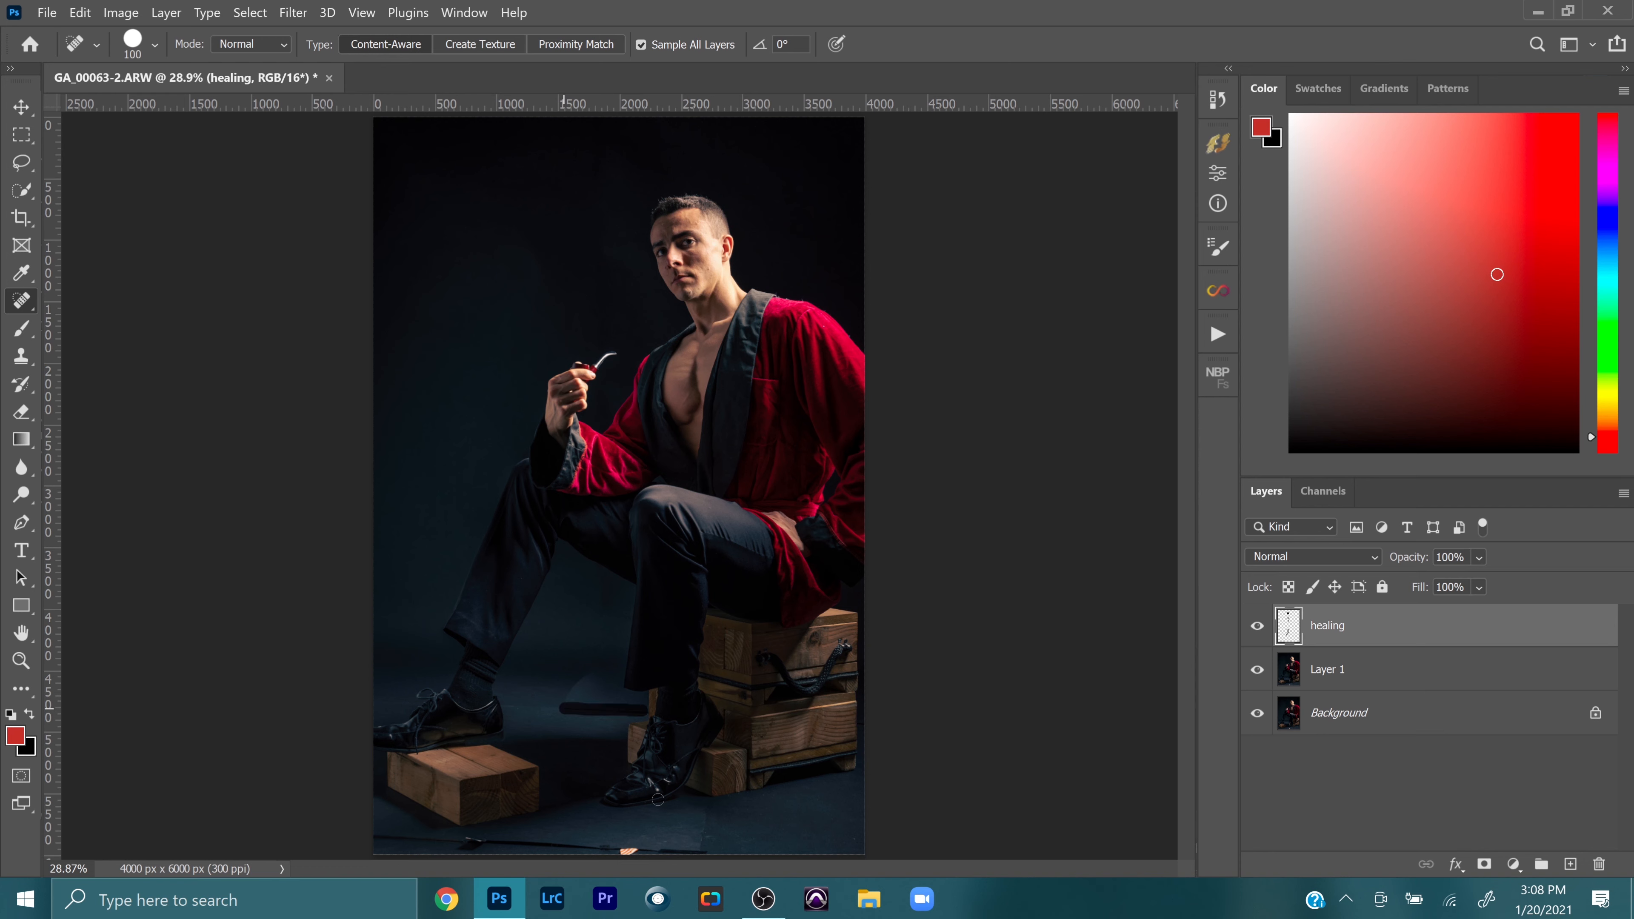
Step: Heal the floor seam below the crate and the backdrop's torn edge along the bottom of the image with the 100 px brush
drag(705, 809, 698, 859)
drag(700, 853, 419, 840)
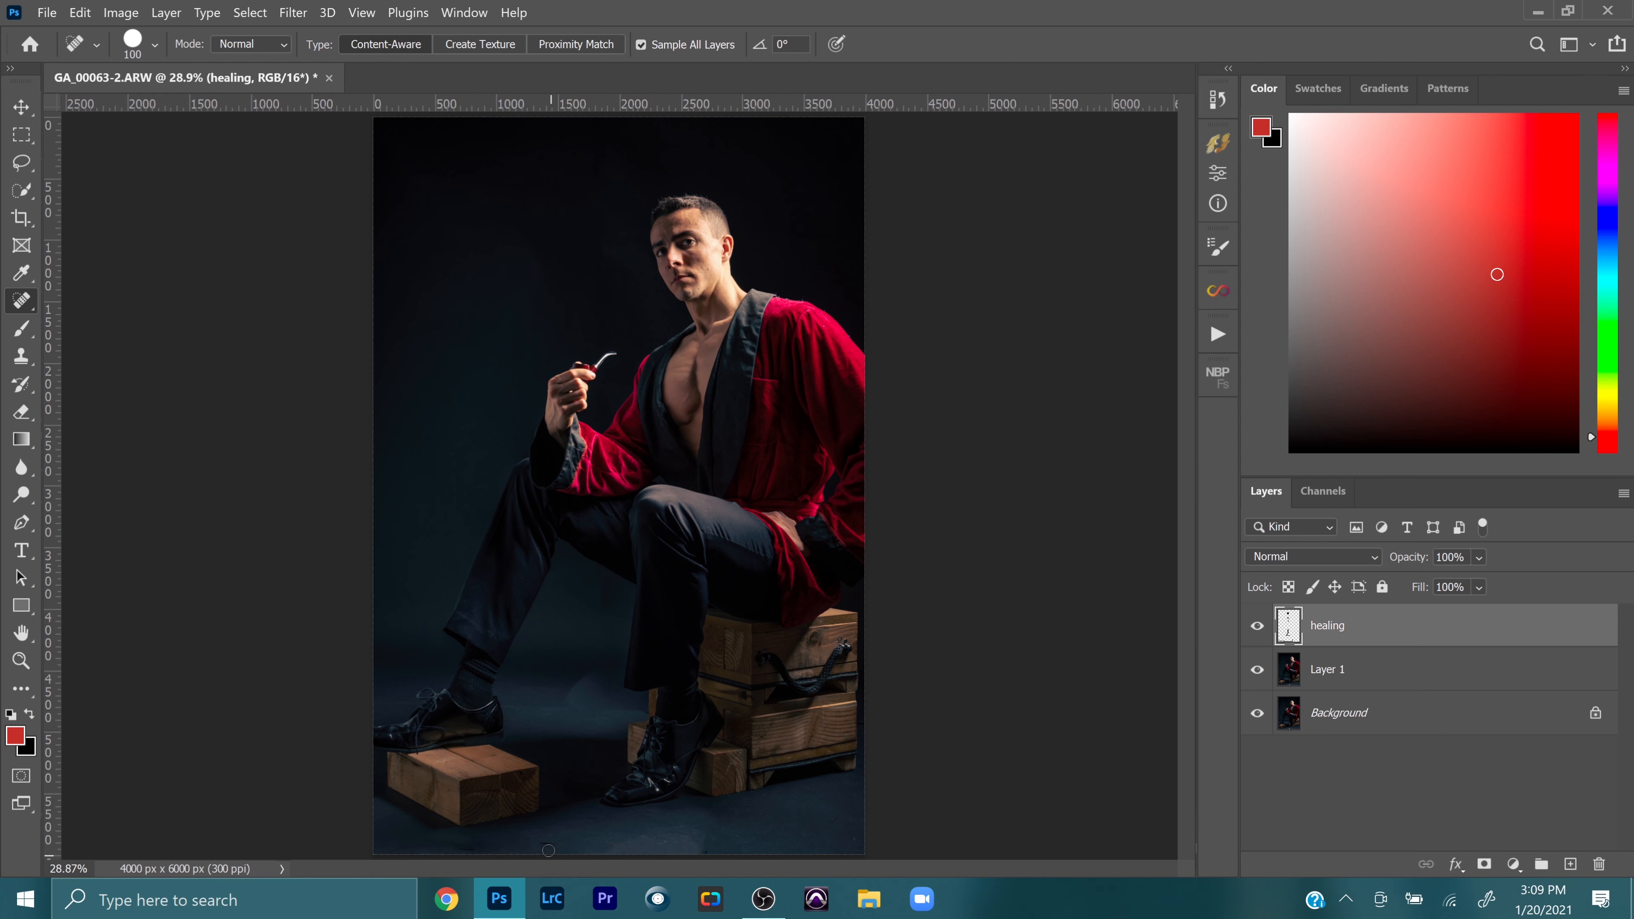
drag(548, 844, 541, 841)
Step: Switch to the sampled Healing Brush at 80 px and smooth the uneven patches on the floor between the feet and along the image's lower edge
right_click(21, 303)
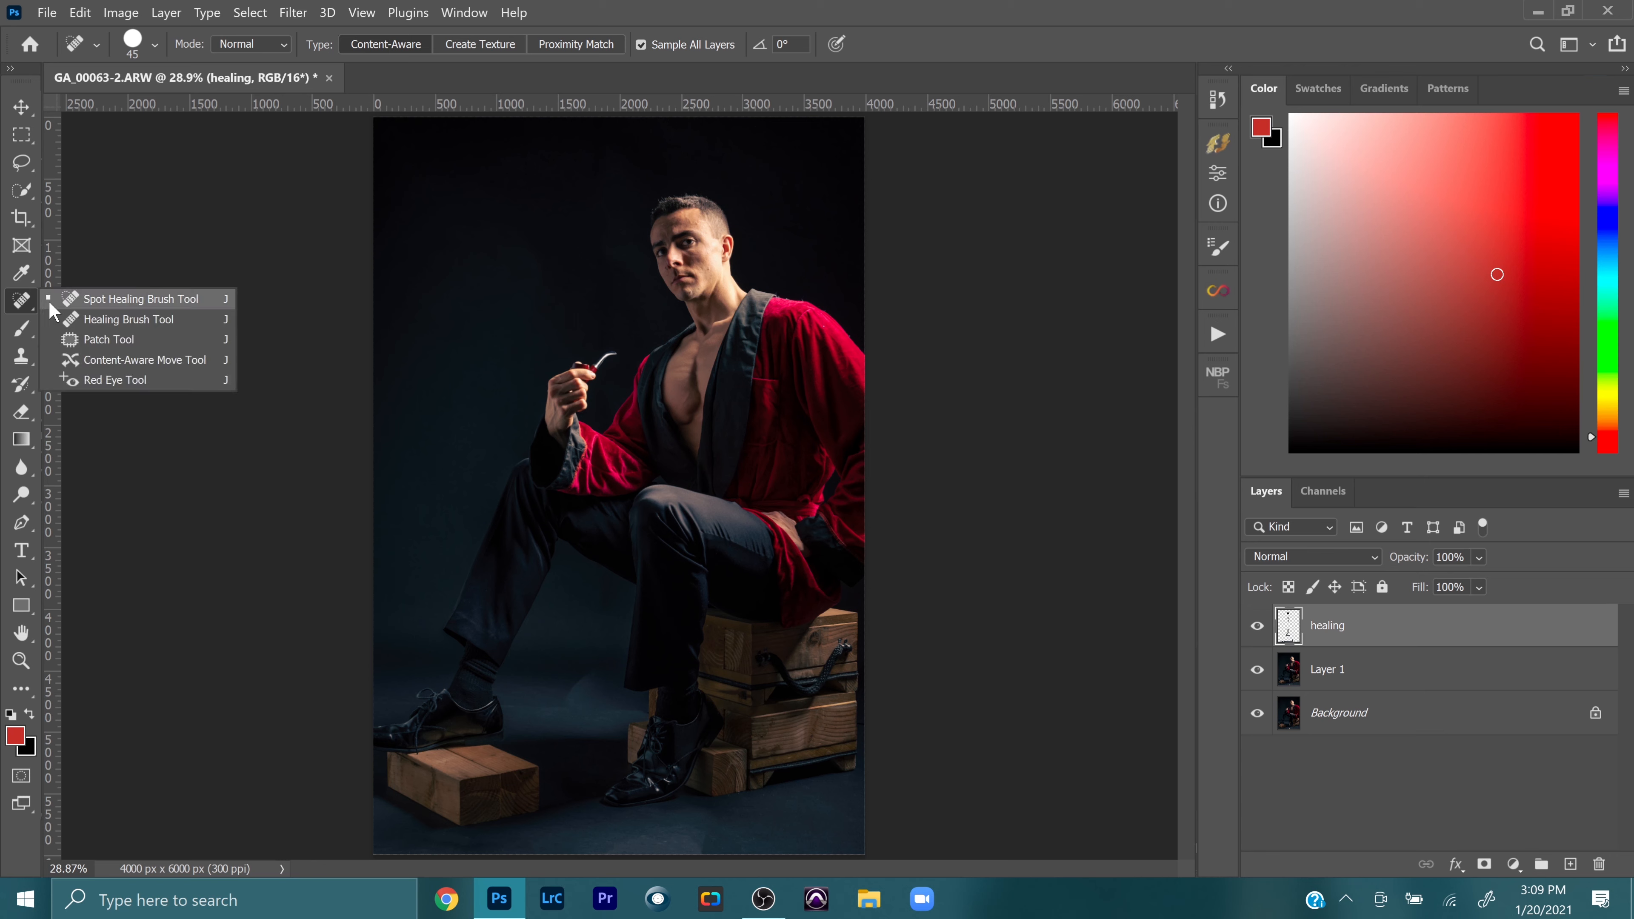
click(140, 320)
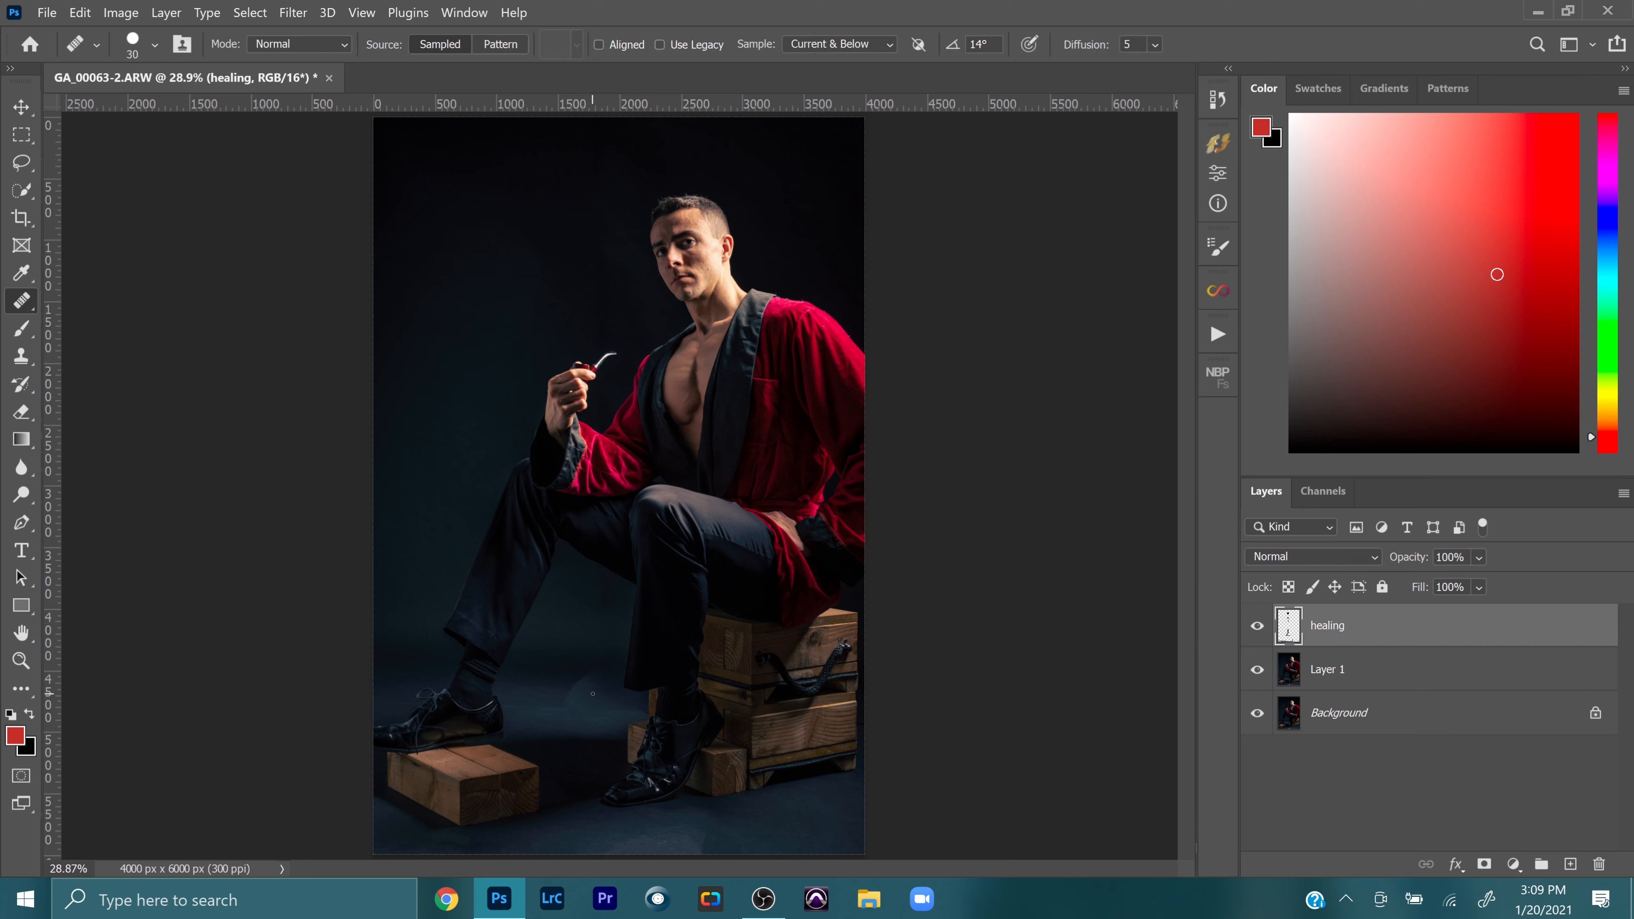
key(bracketright)
key(bracketright)
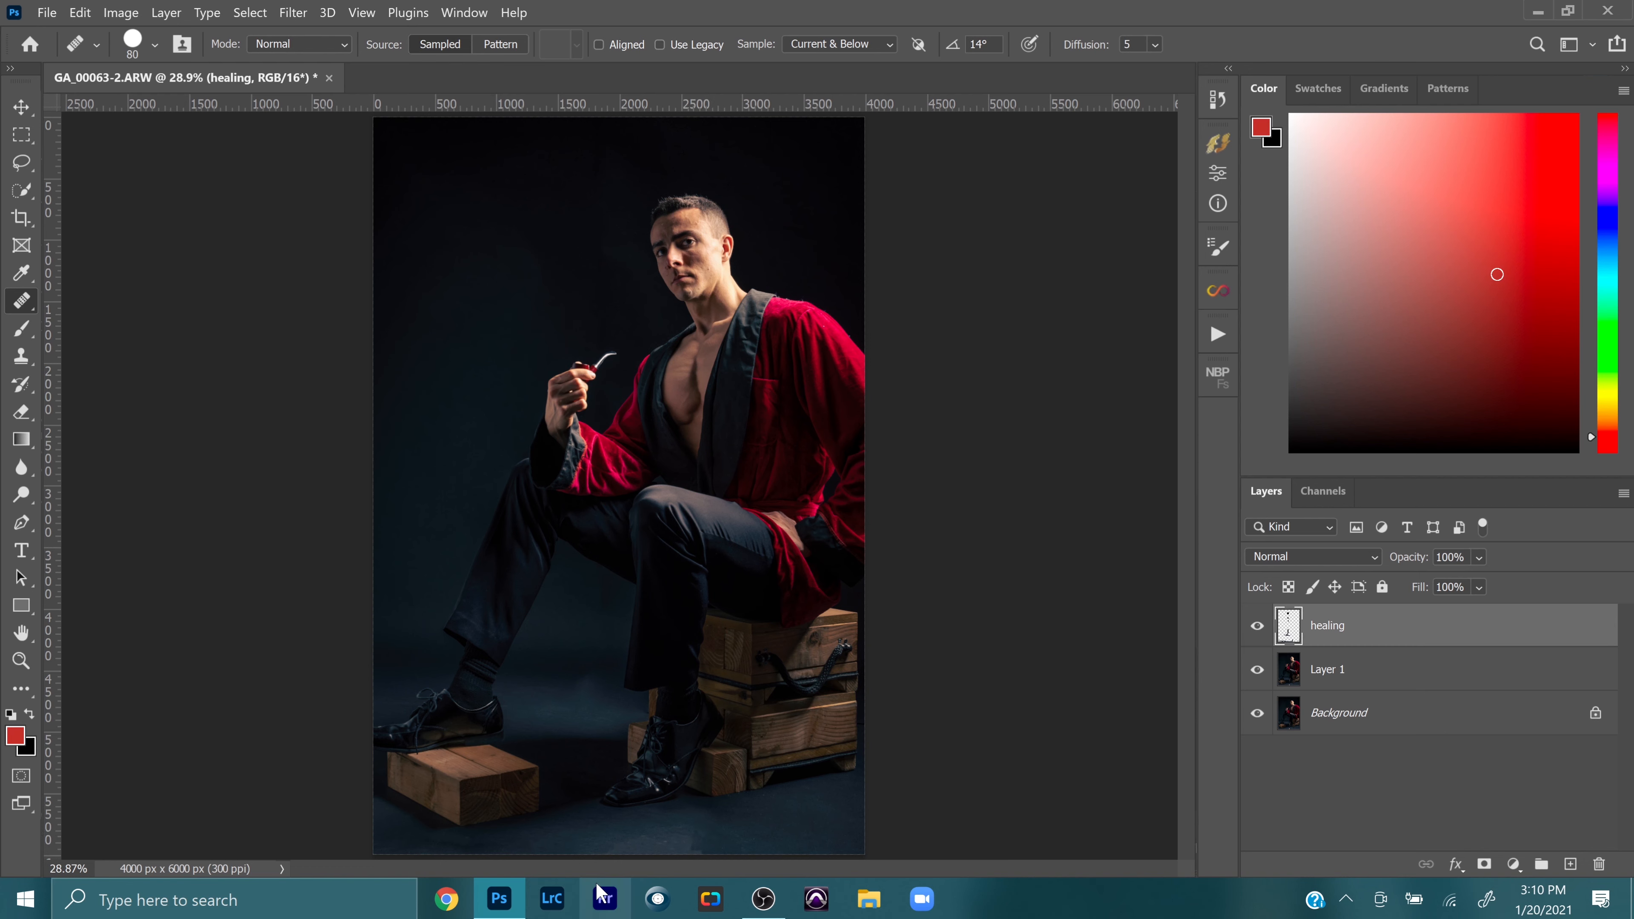
click(691, 859)
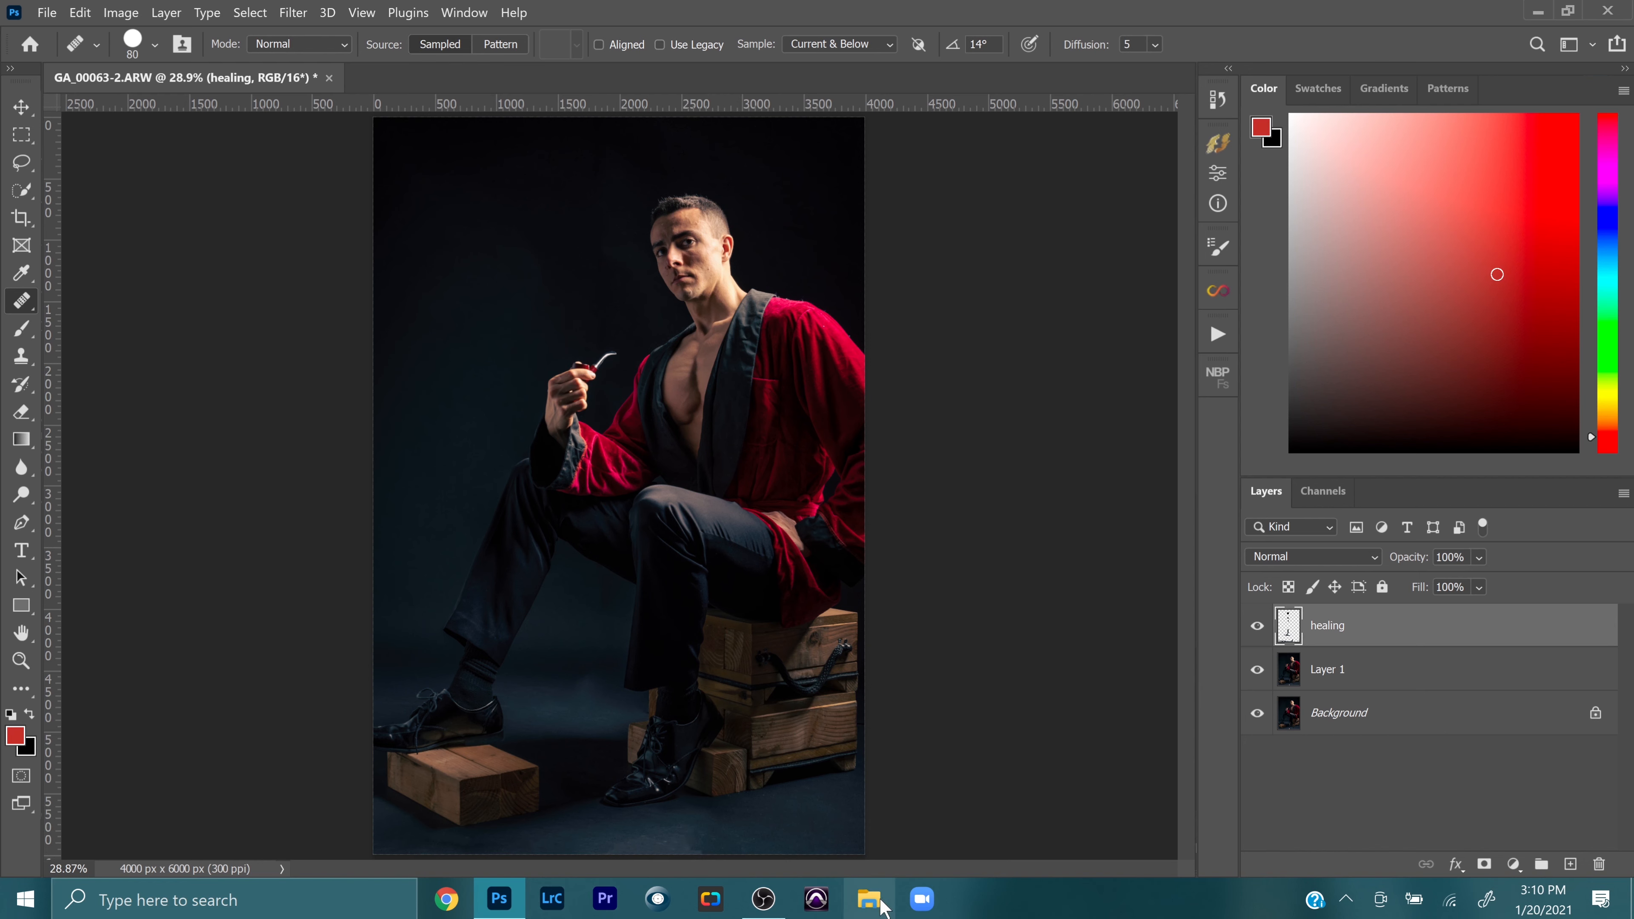
Step: Remove the white lint specks on the upper sleeve of the robe with the 45 px Content-Aware Spot Healing Brush at 66.7% zoom
click(21, 660)
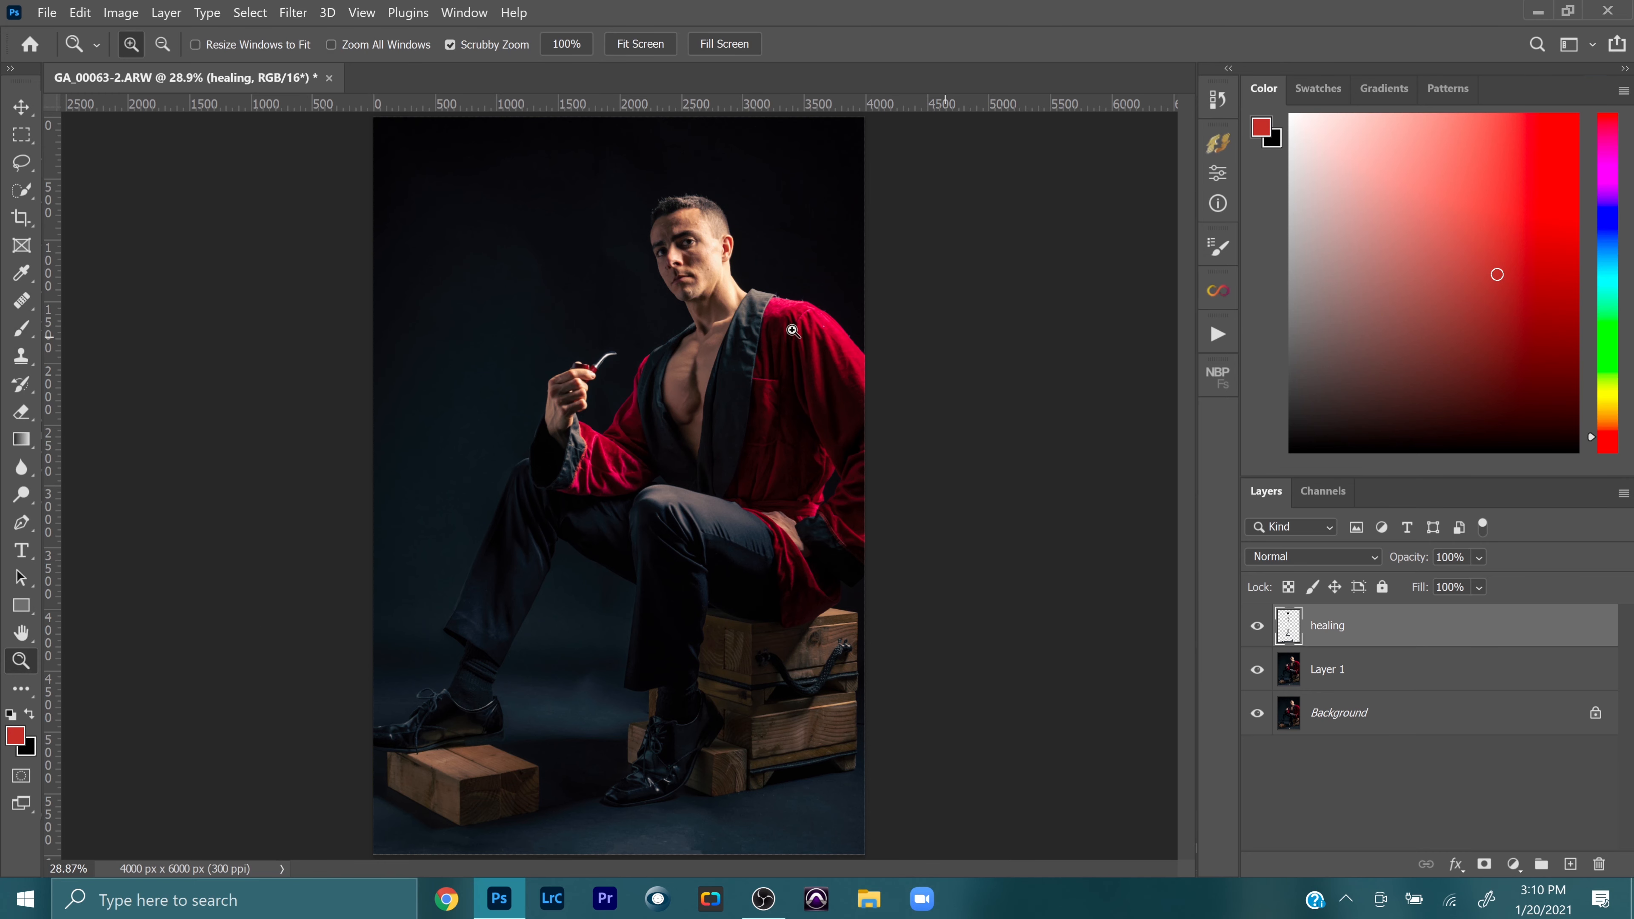
click(801, 311)
click(802, 311)
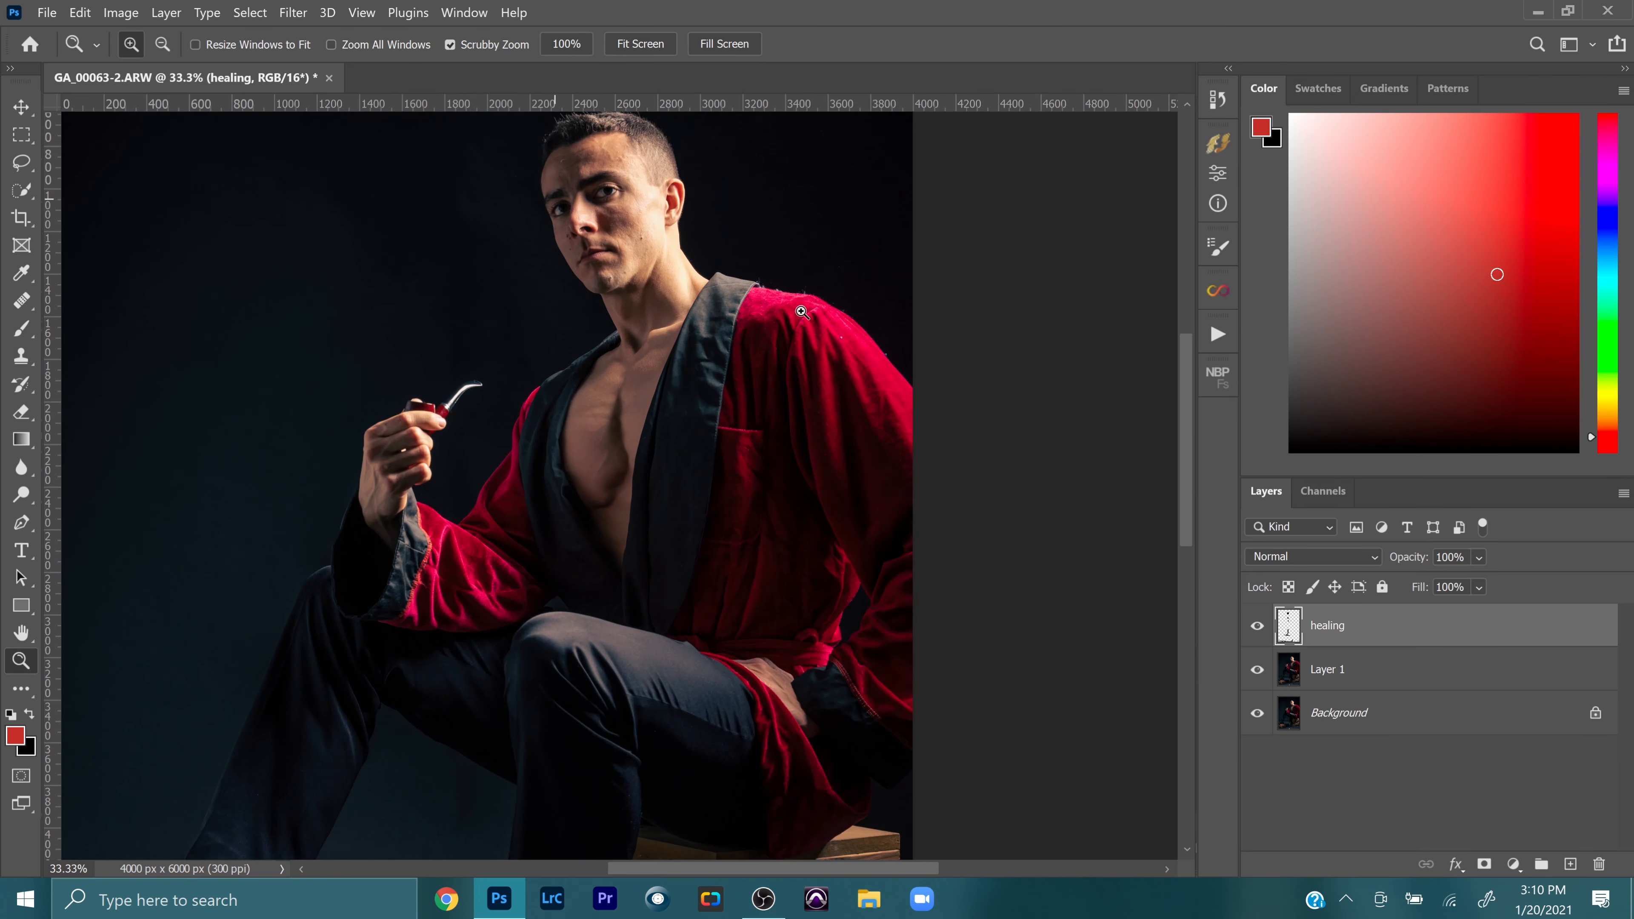
click(802, 311)
click(802, 311)
click(19, 309)
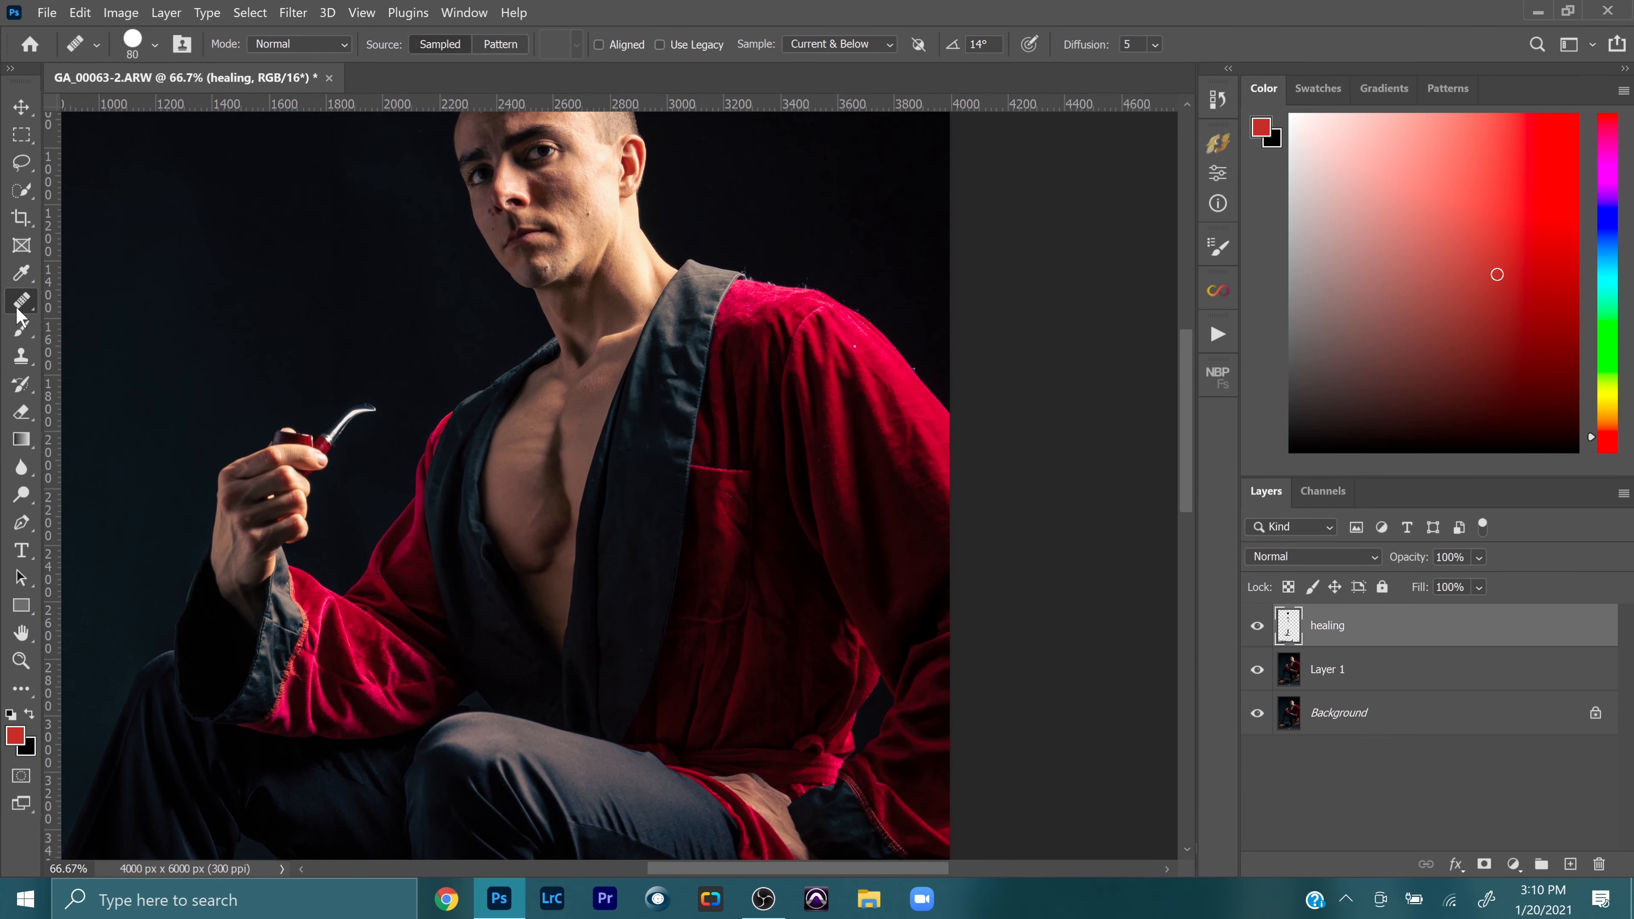
right_click(19, 314)
click(87, 298)
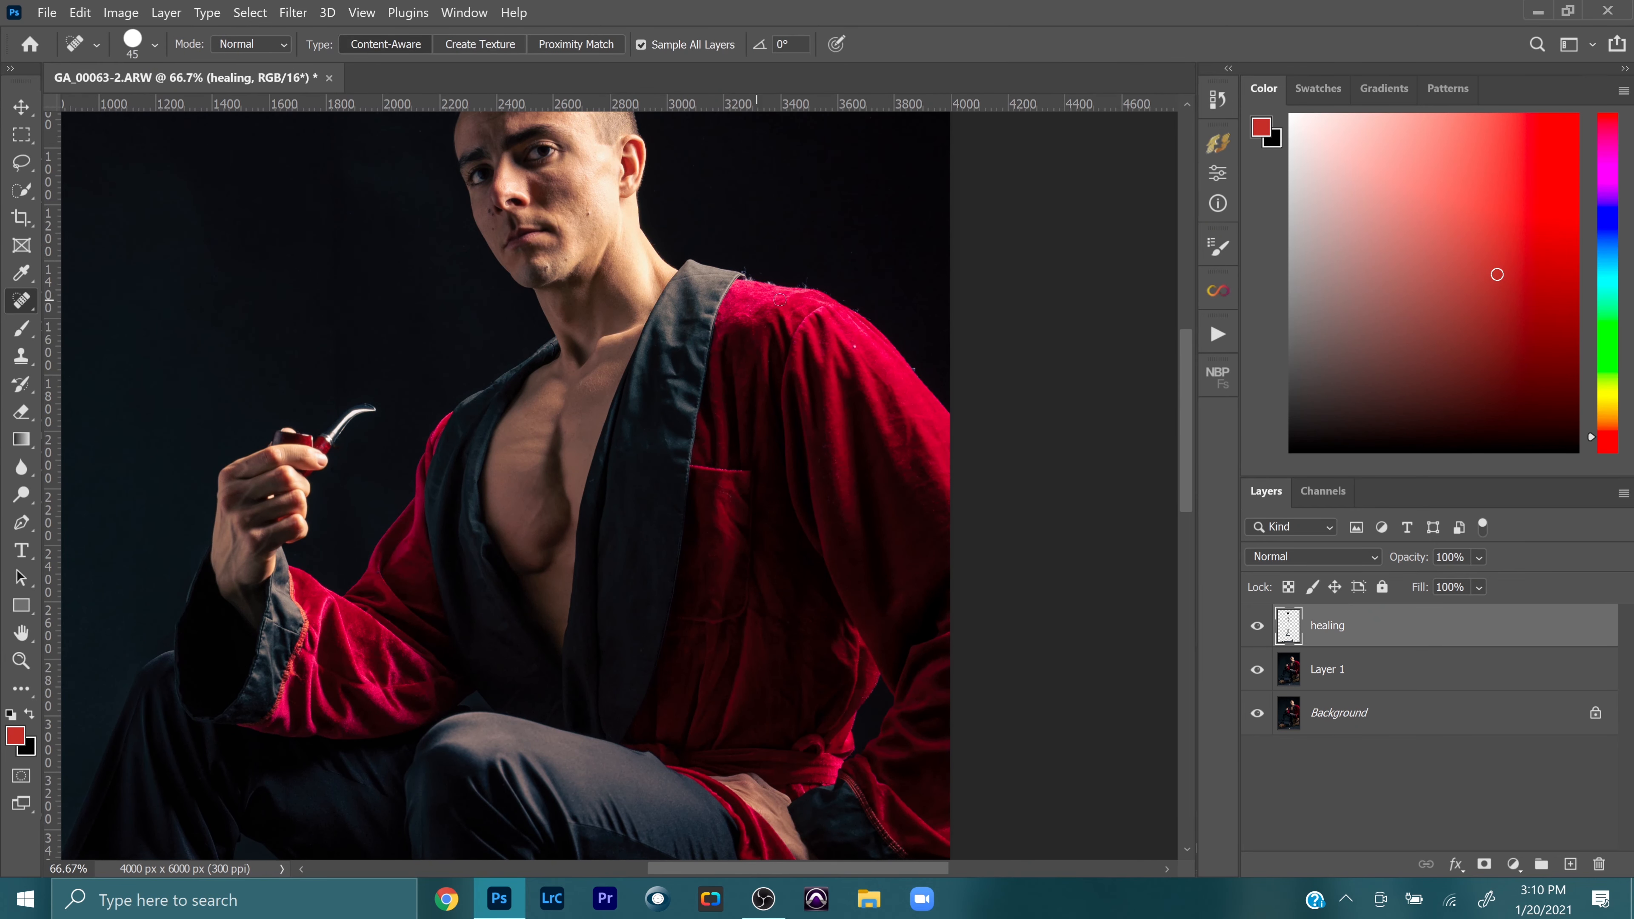
click(858, 346)
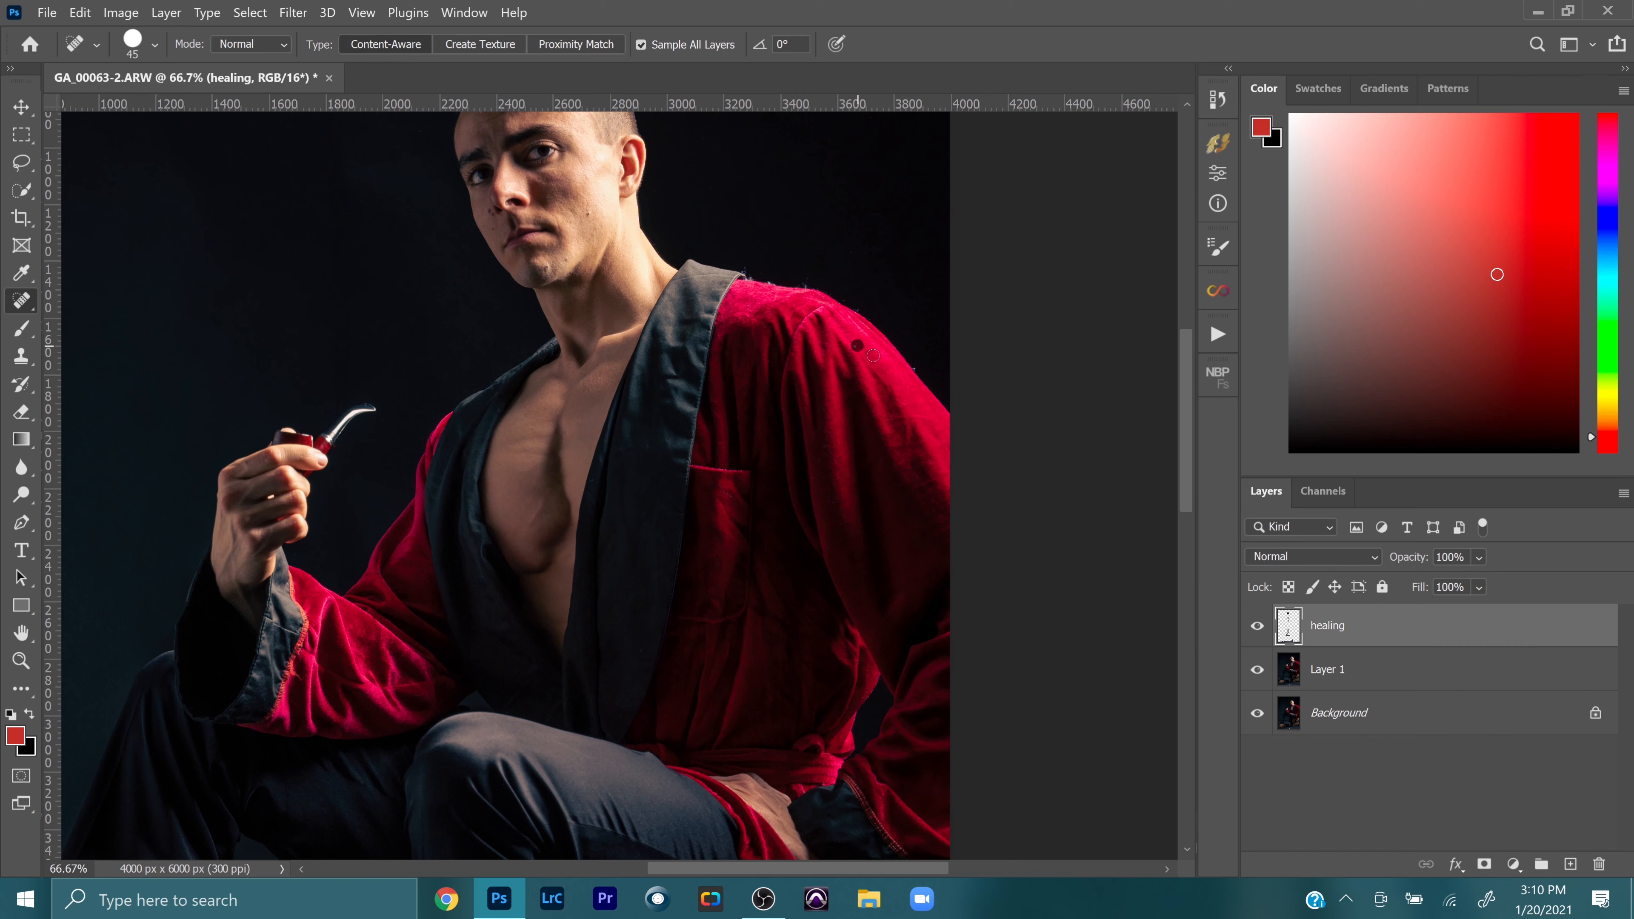
click(916, 371)
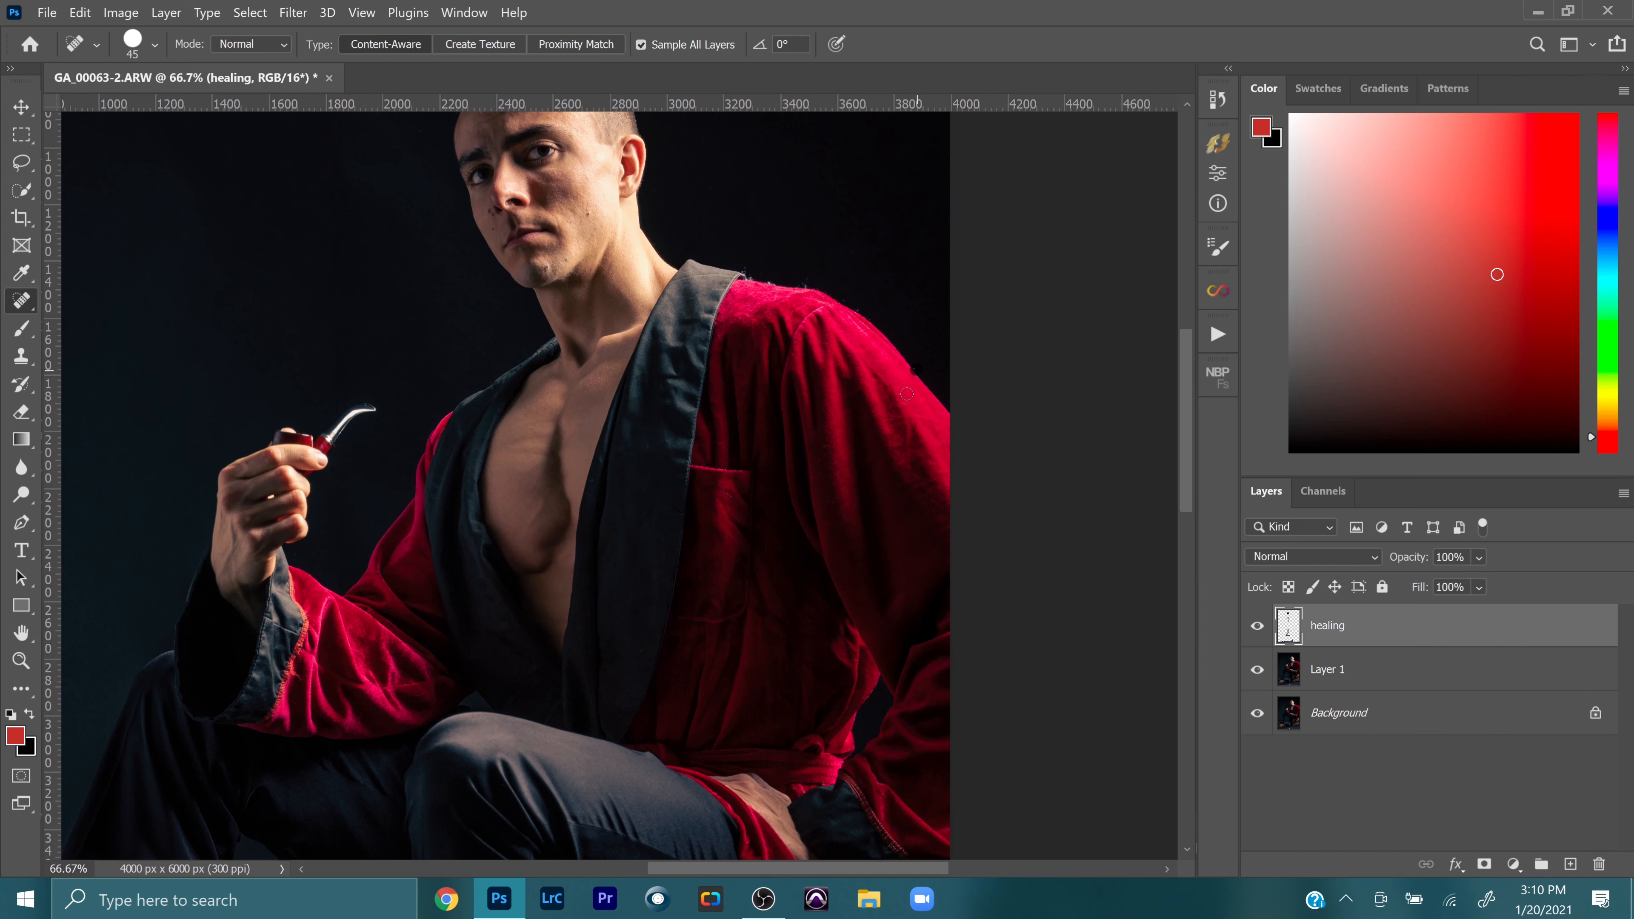
Step: Heal the lint along the robe's shoulder and collar edge, and check the robe, trousers and crate for remaining specks
click(764, 288)
click(745, 275)
click(804, 287)
click(743, 276)
click(861, 310)
scroll(822, 391, down, 3)
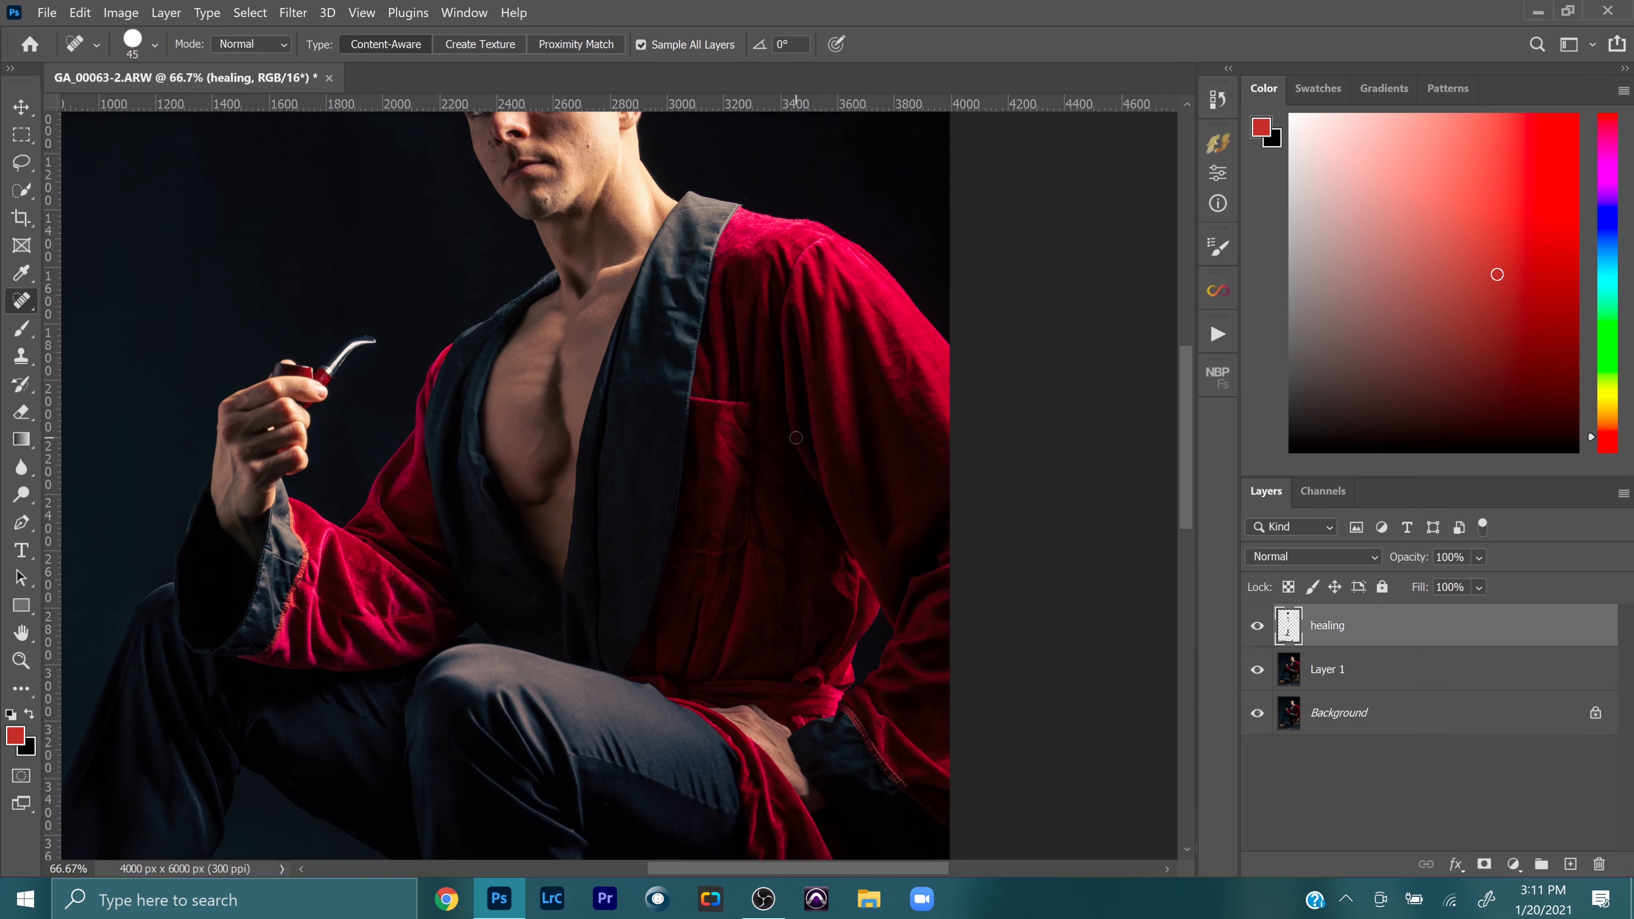
scroll(655, 675, down, 1)
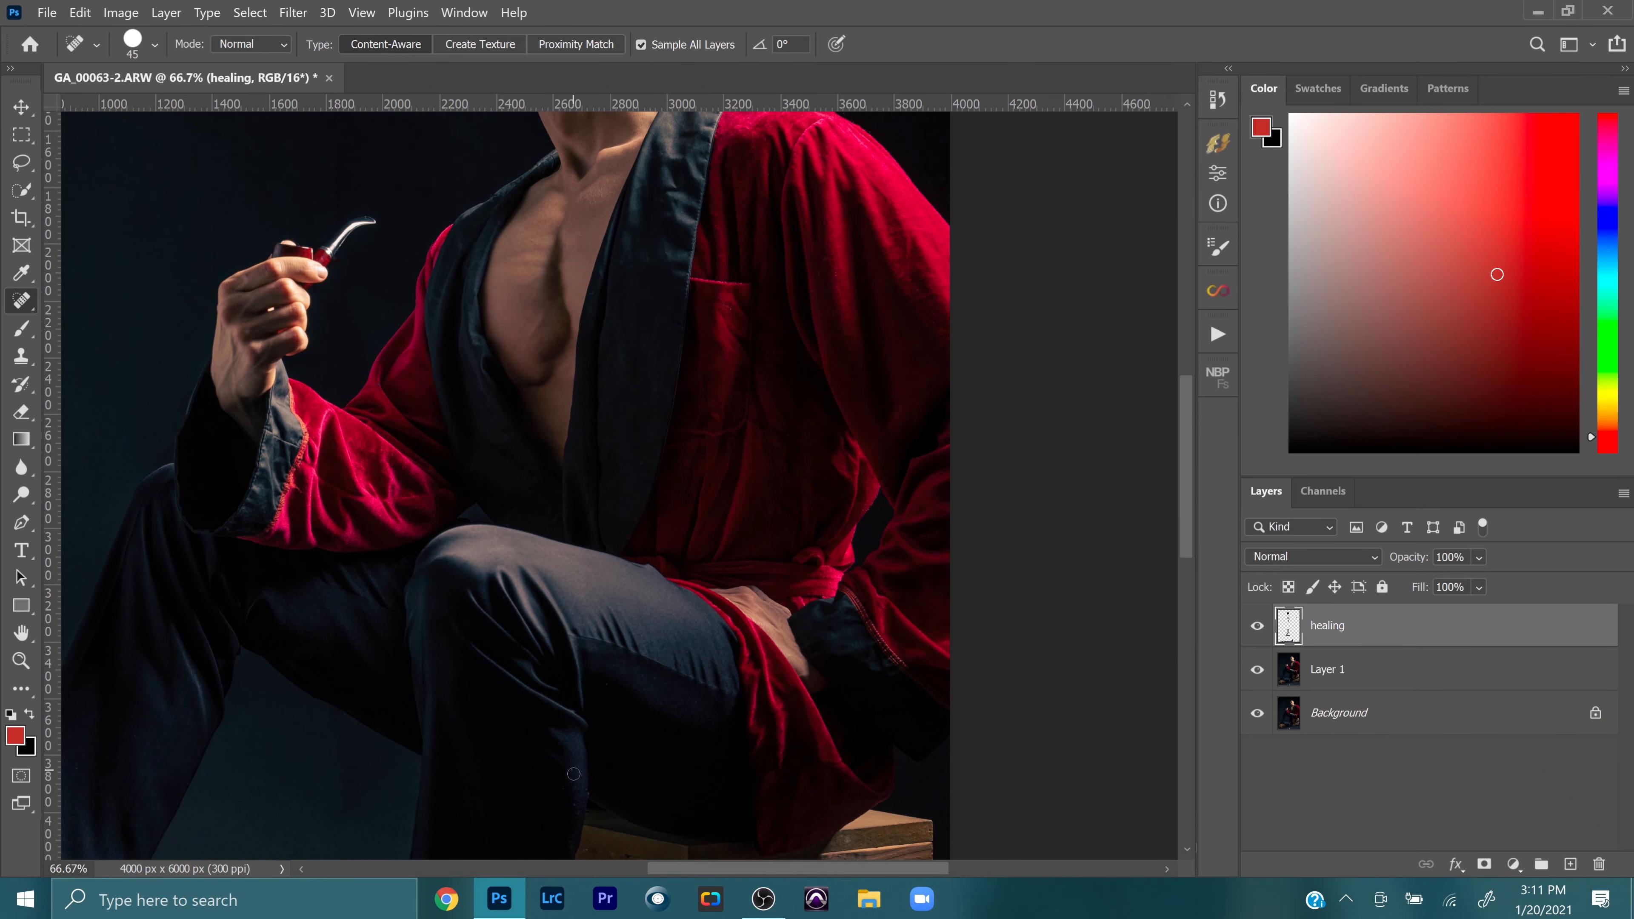
scroll(608, 773, down, 2)
scroll(608, 773, down, 3)
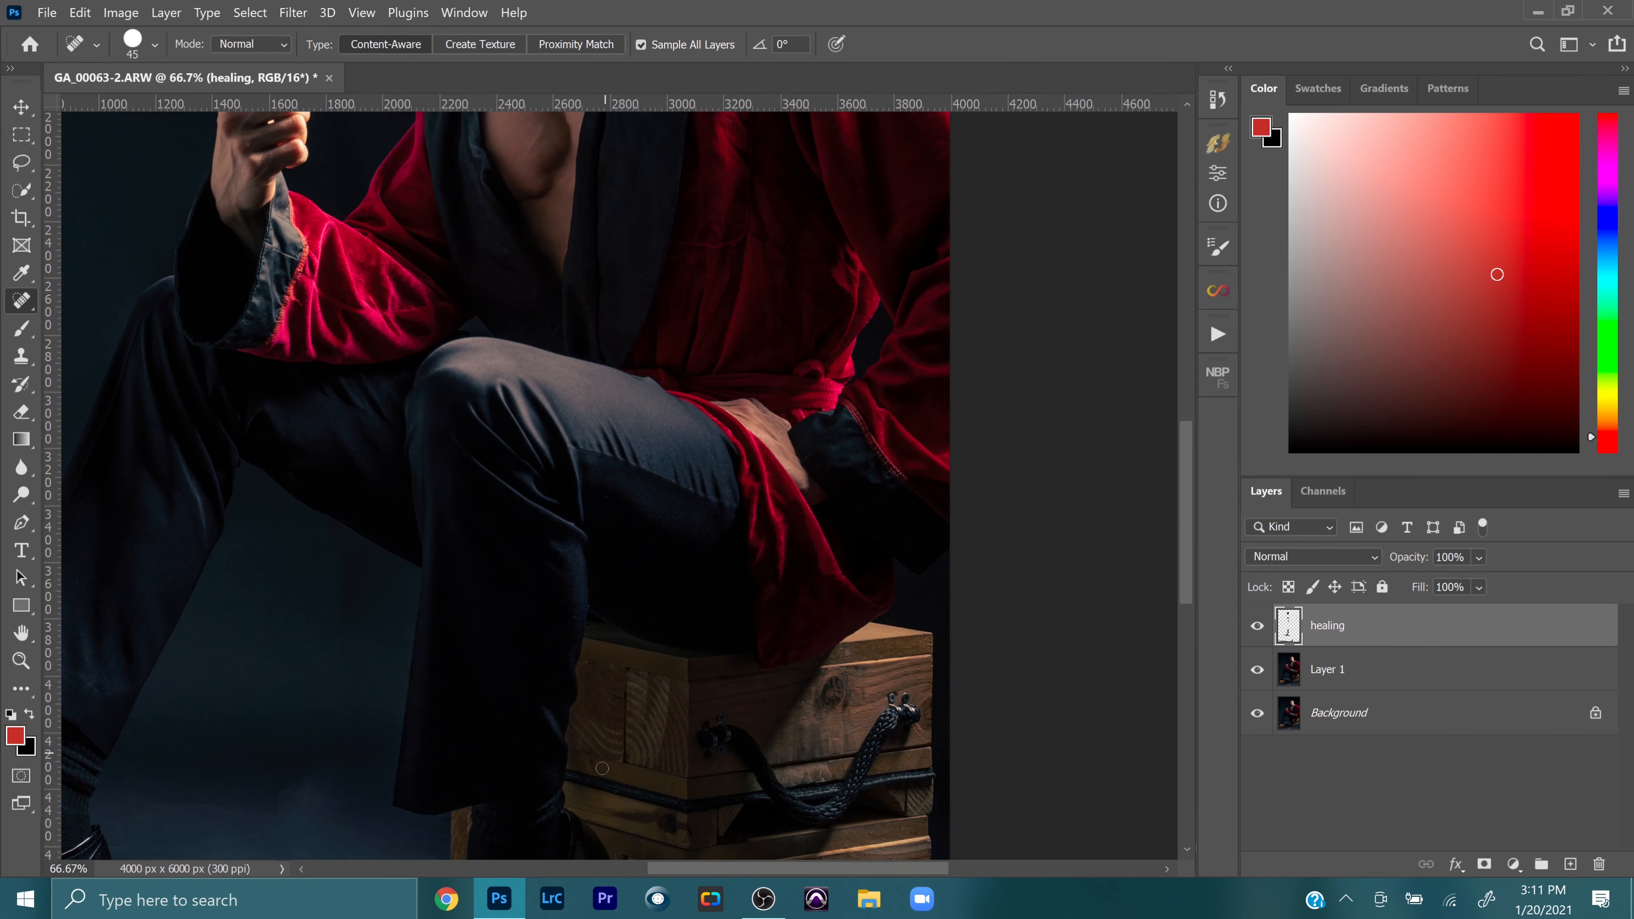
click(21, 659)
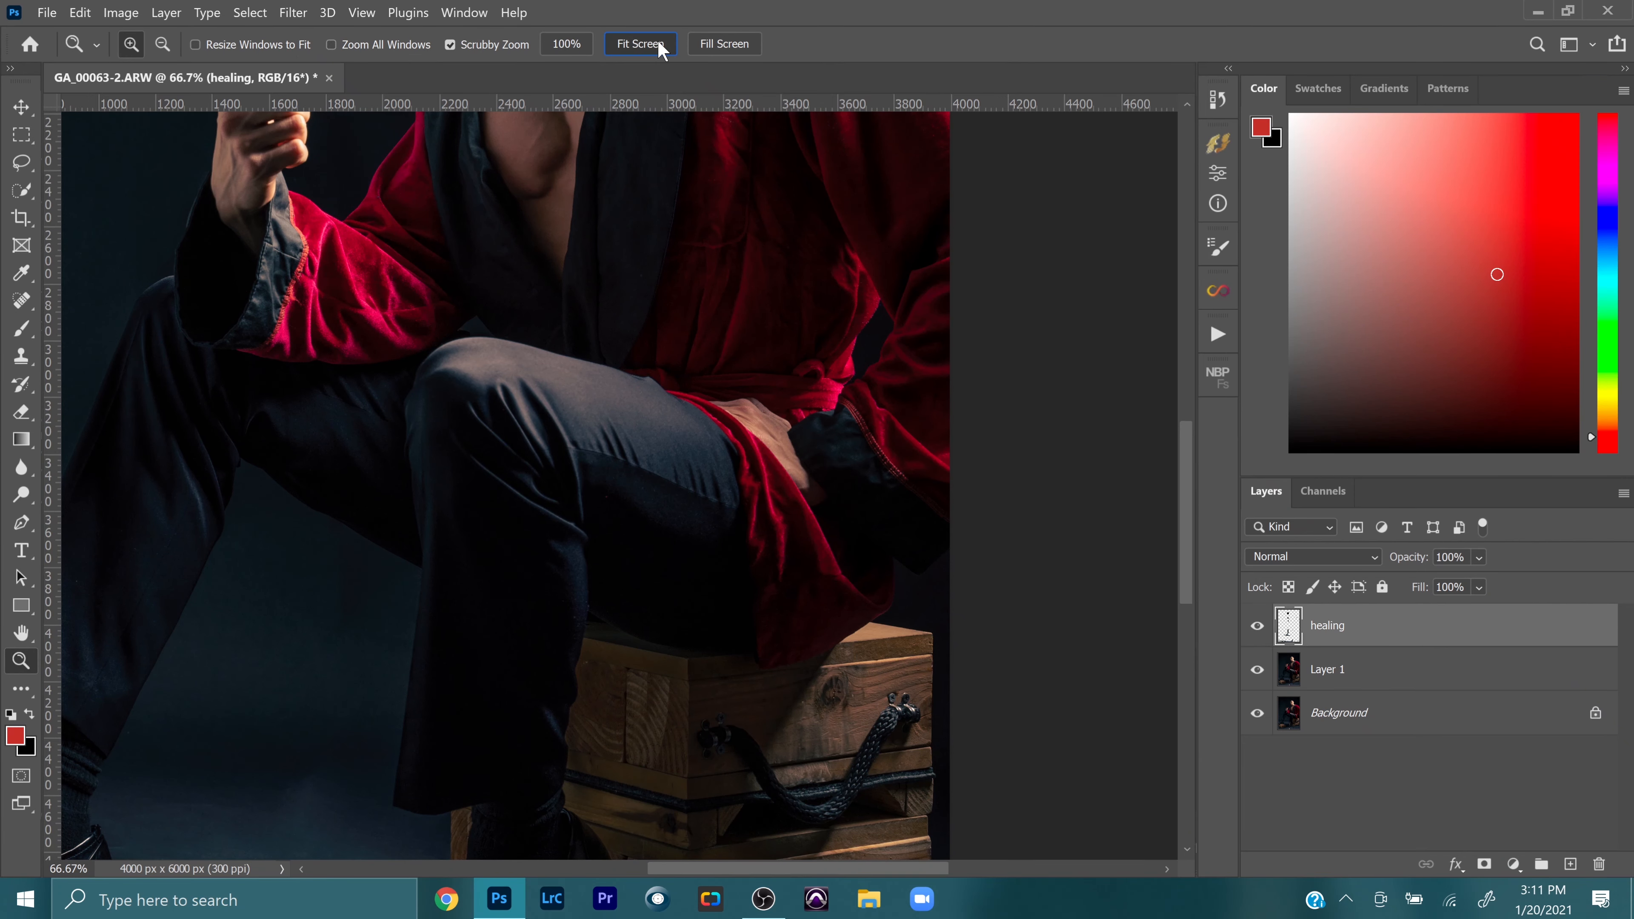
click(640, 44)
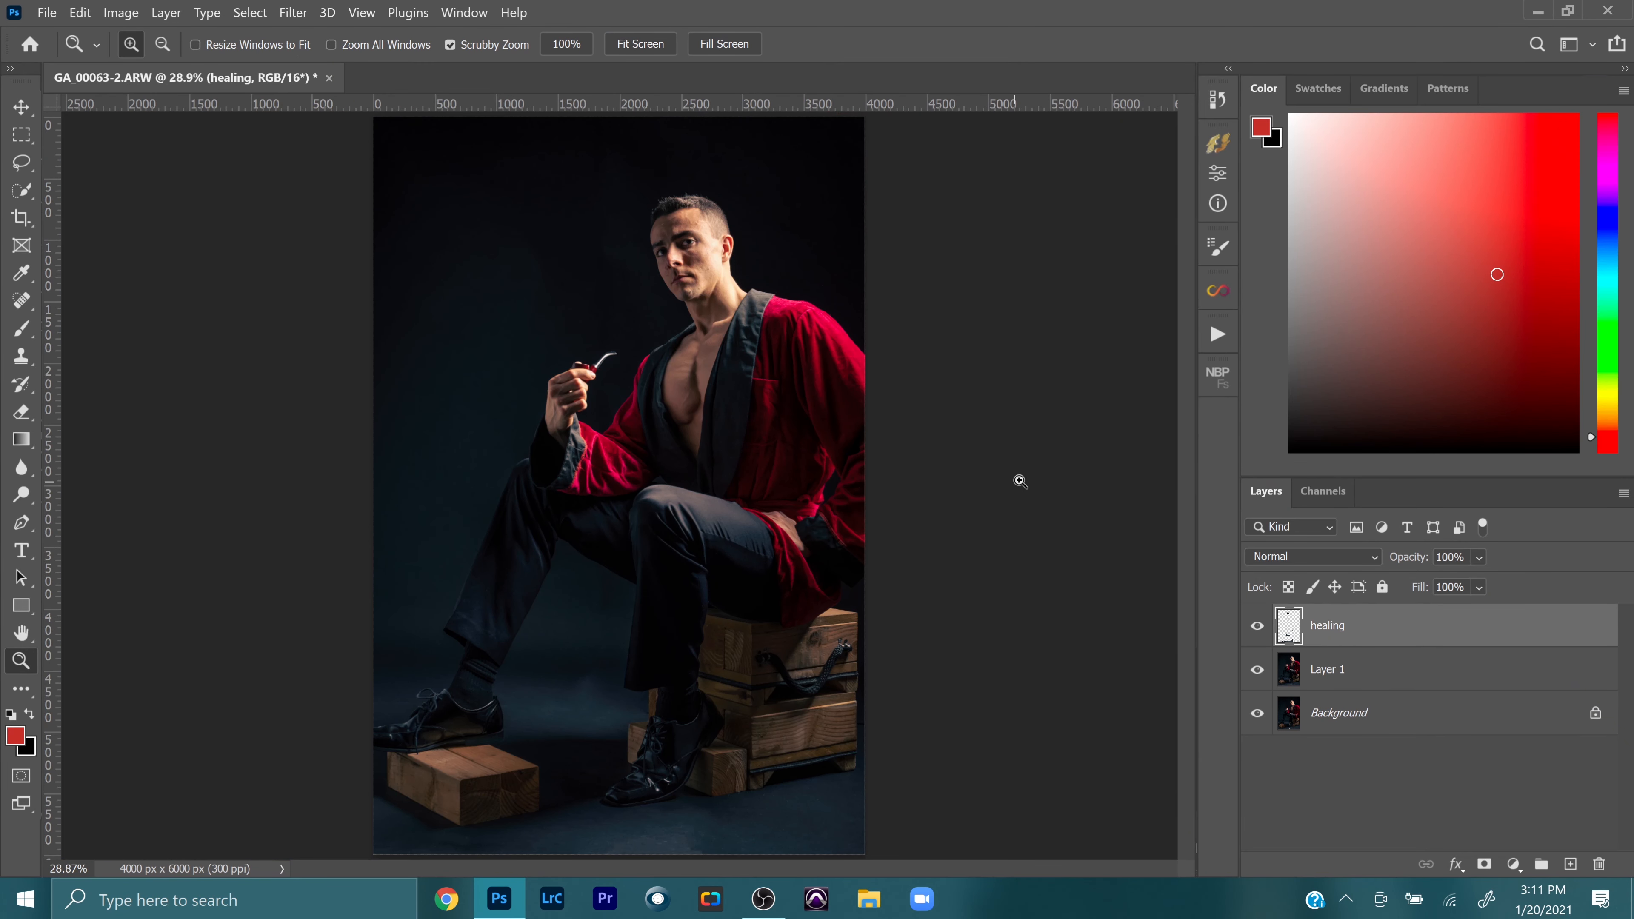
Step: Heal a small blemish on the man's forehead with the 45 px Spot Healing Brush at 66.7% zoom
click(669, 237)
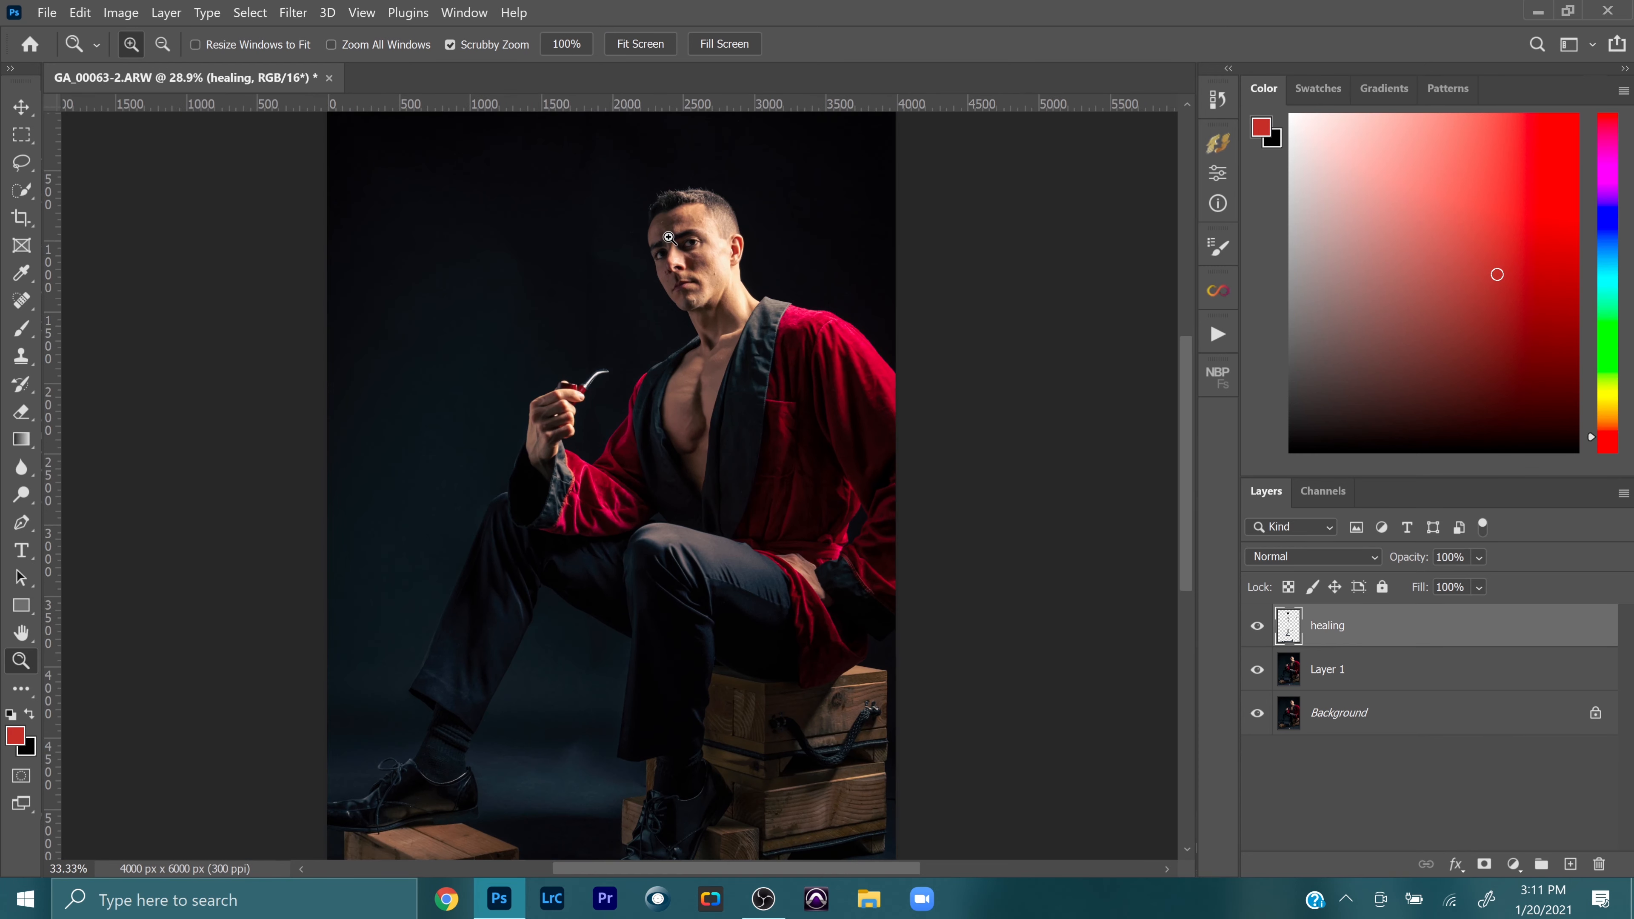
click(669, 237)
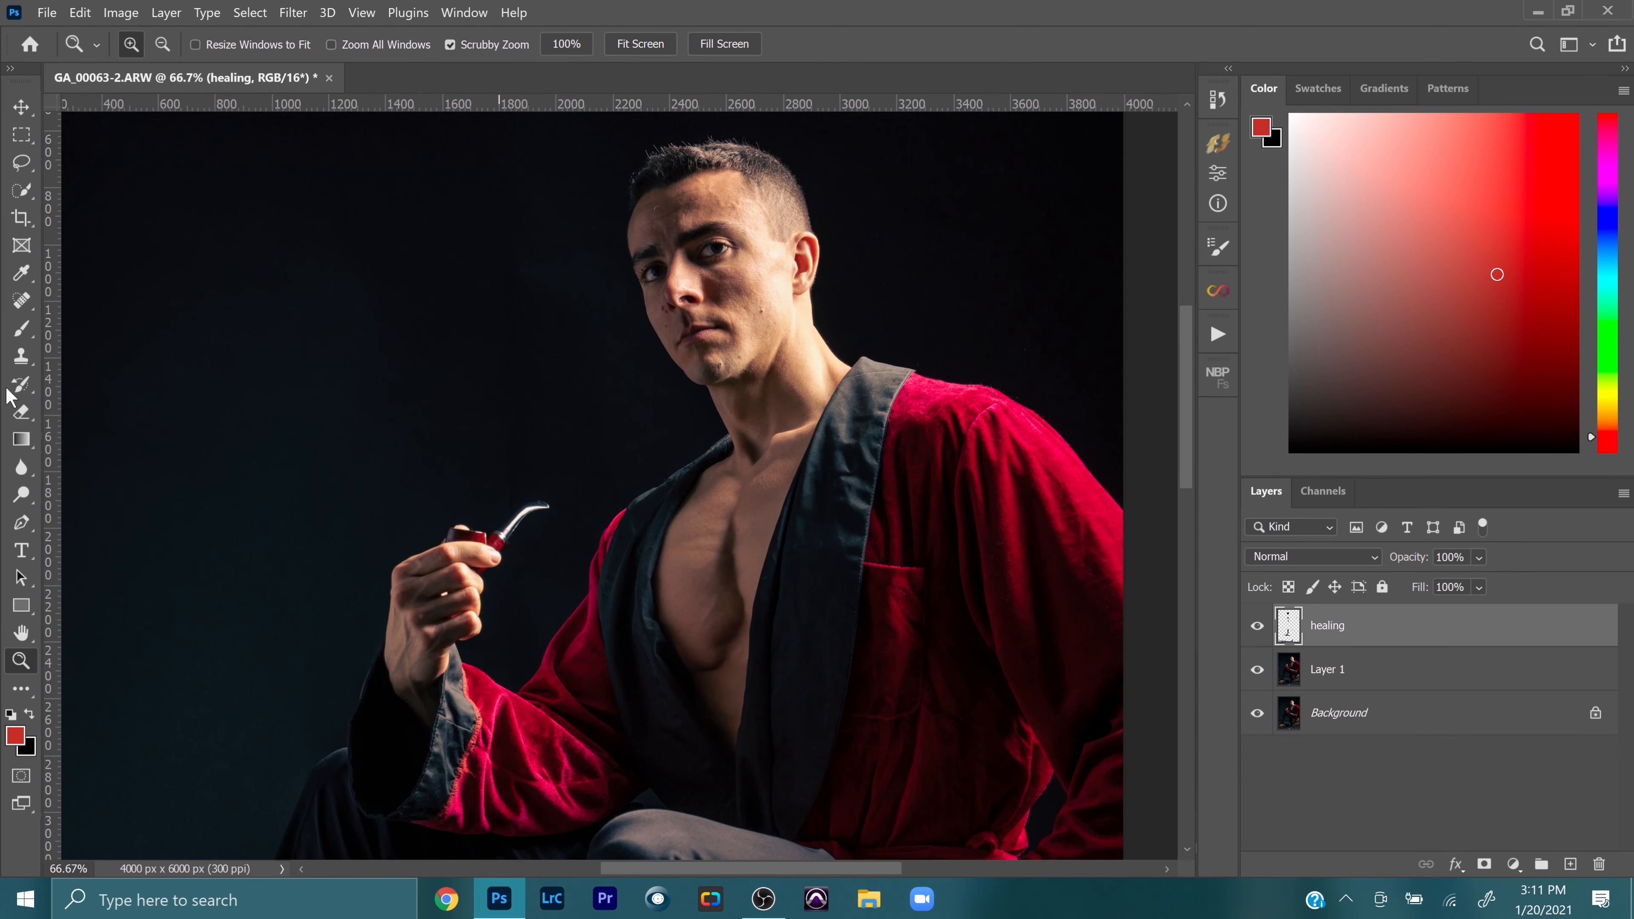
click(22, 301)
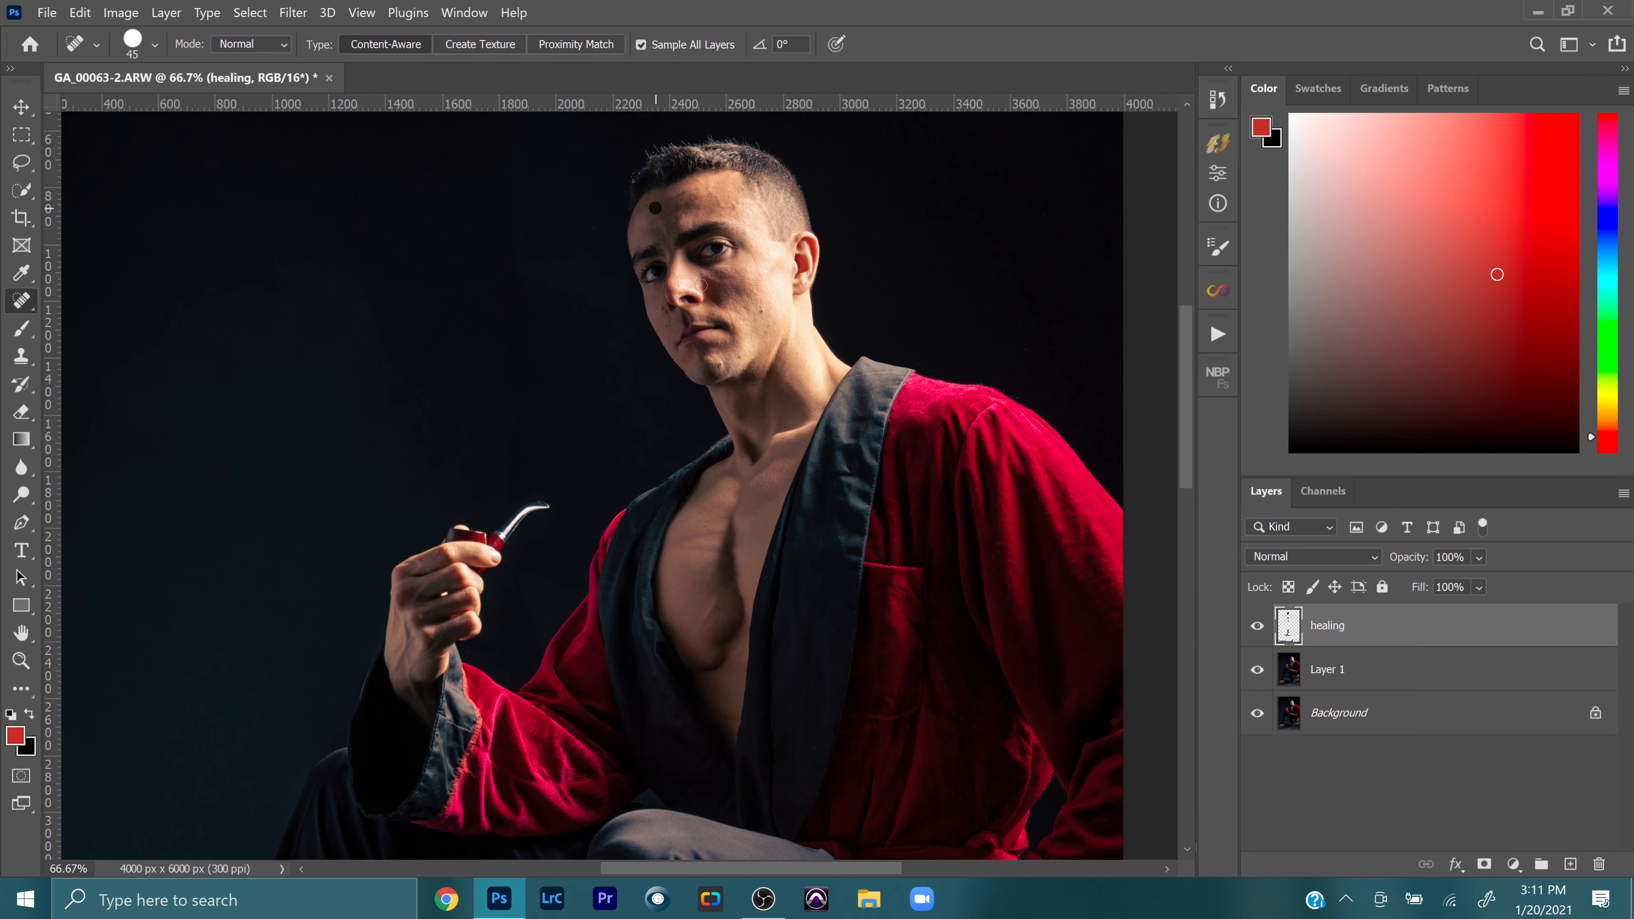
click(24, 661)
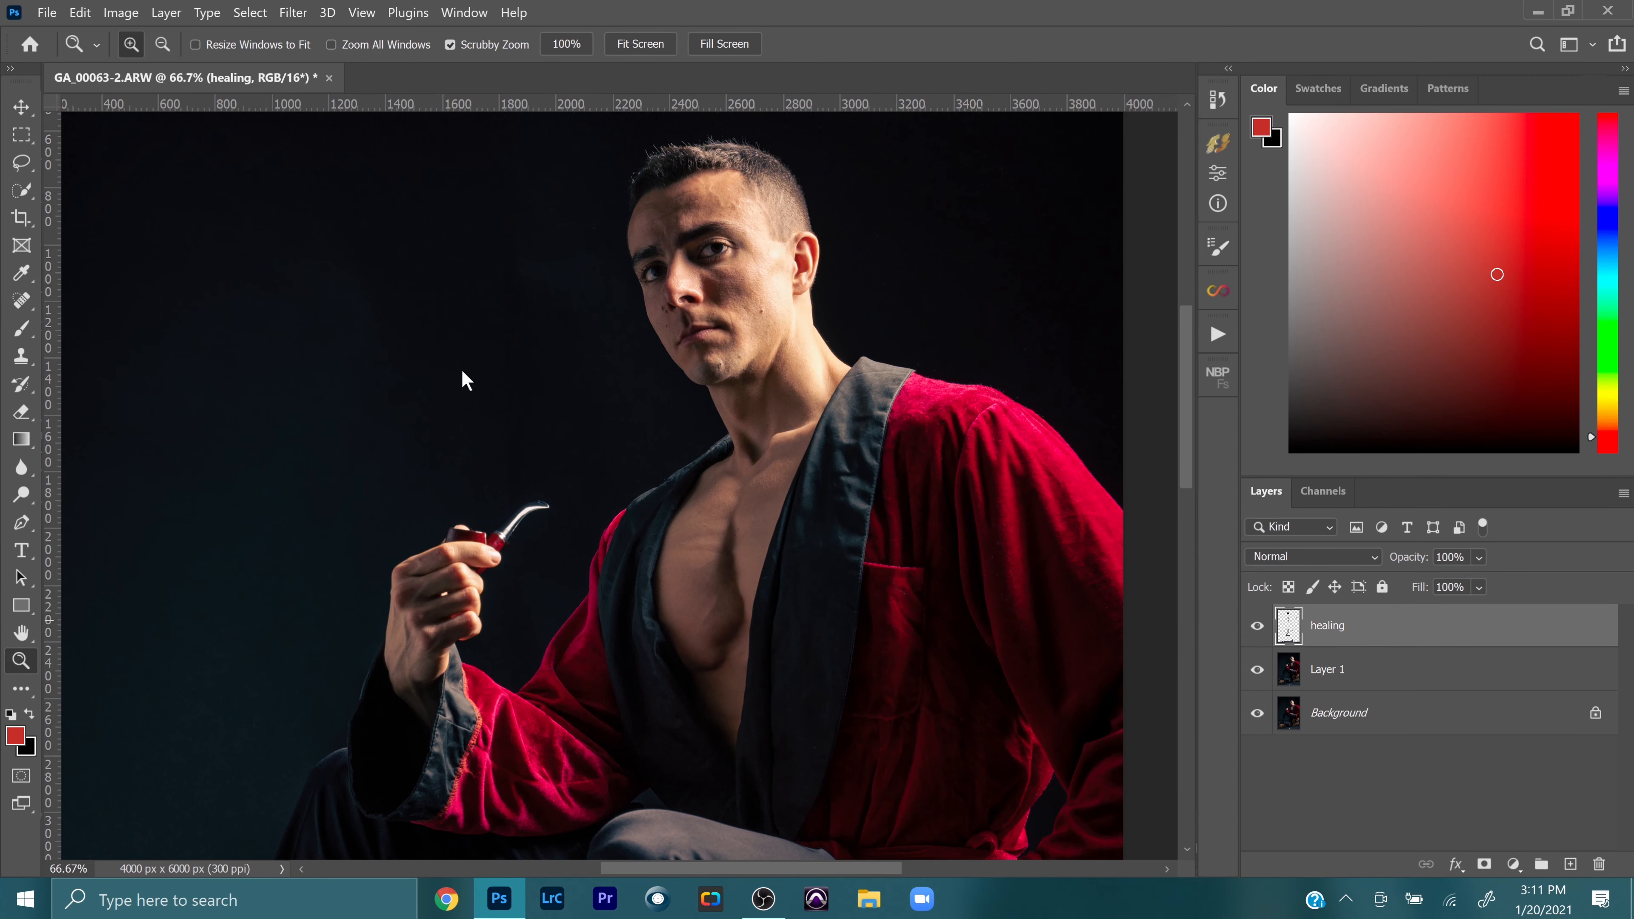
click(577, 47)
click(612, 47)
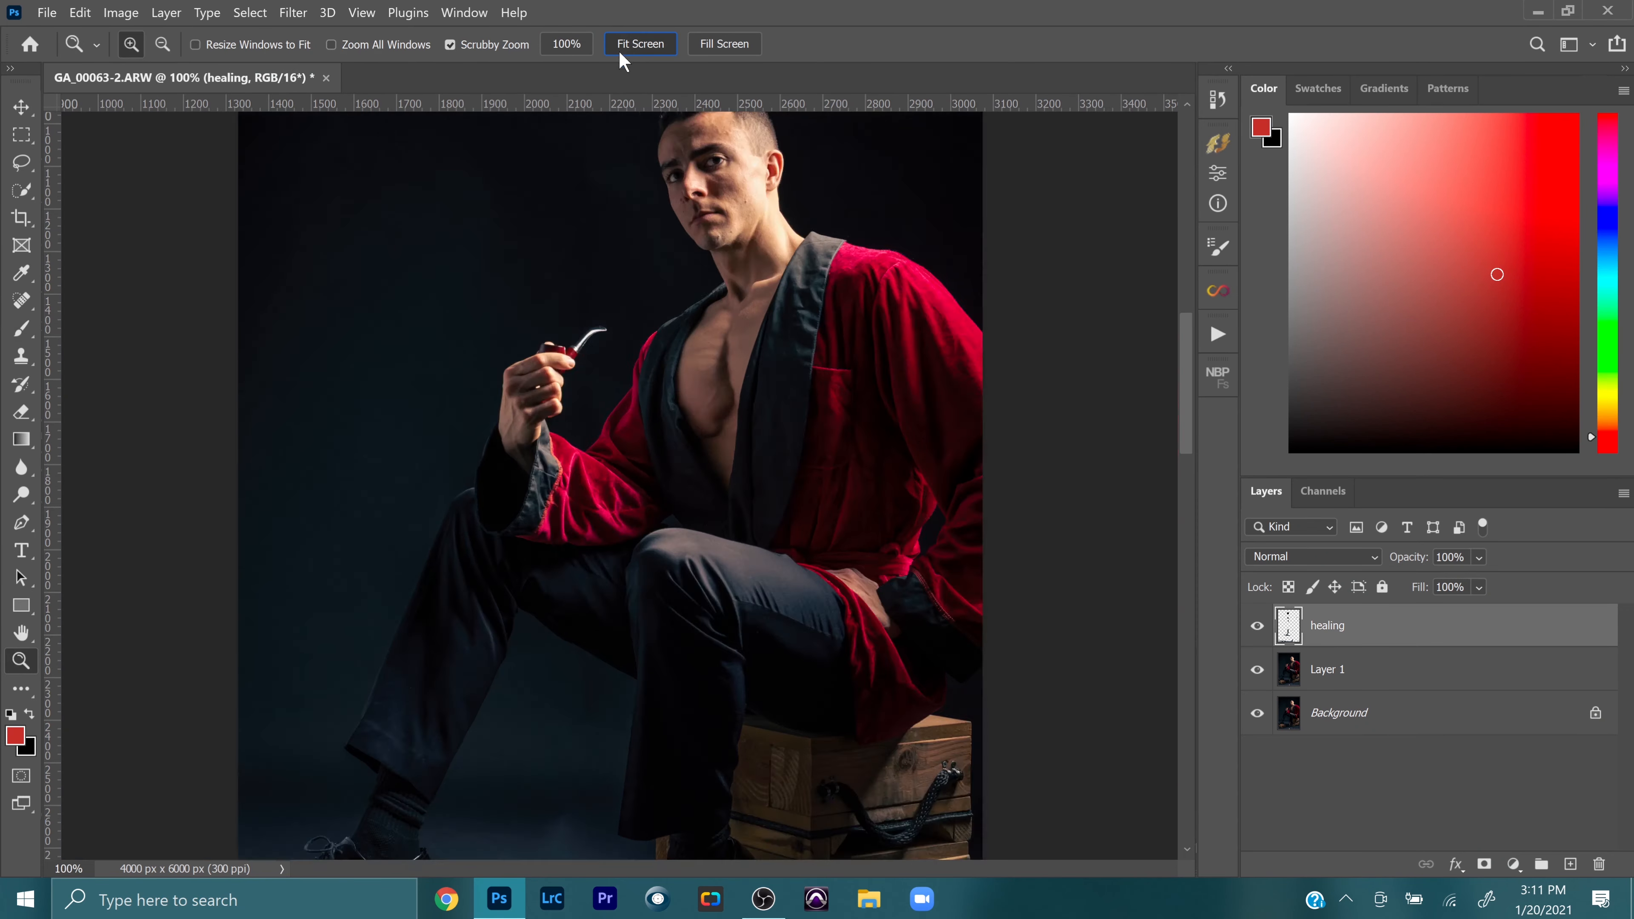
Step: Place smoke_PNG55241 from File Explorer's Downloads folder into the portrait, scaled to 3.86% and positioned rising from the pipe's bowl
click(1441, 758)
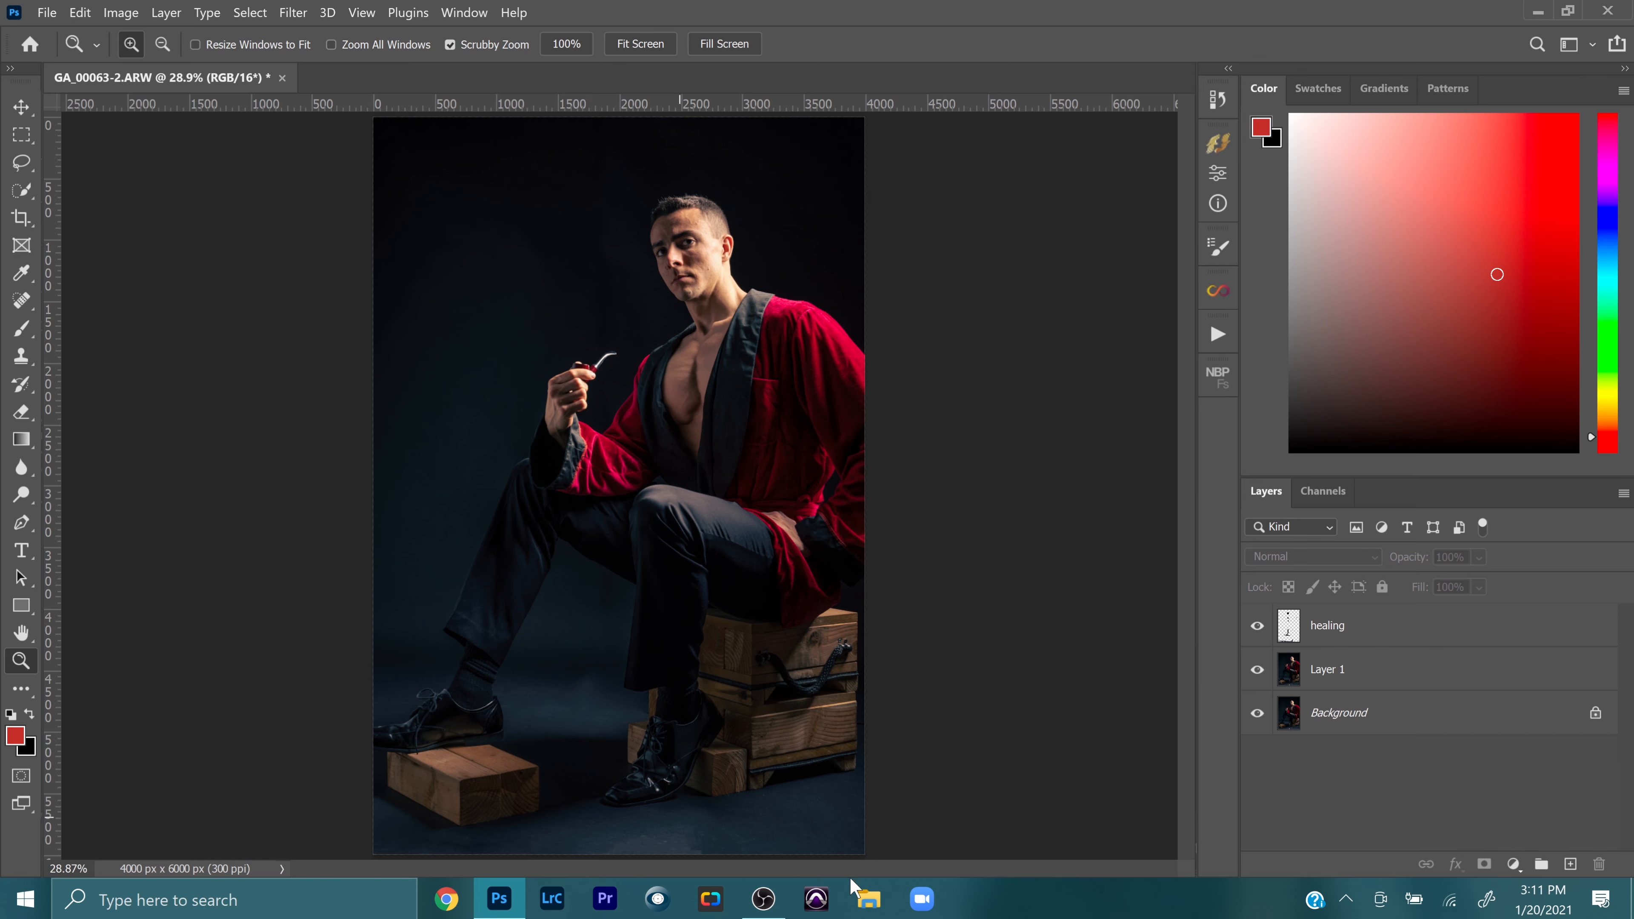
click(868, 900)
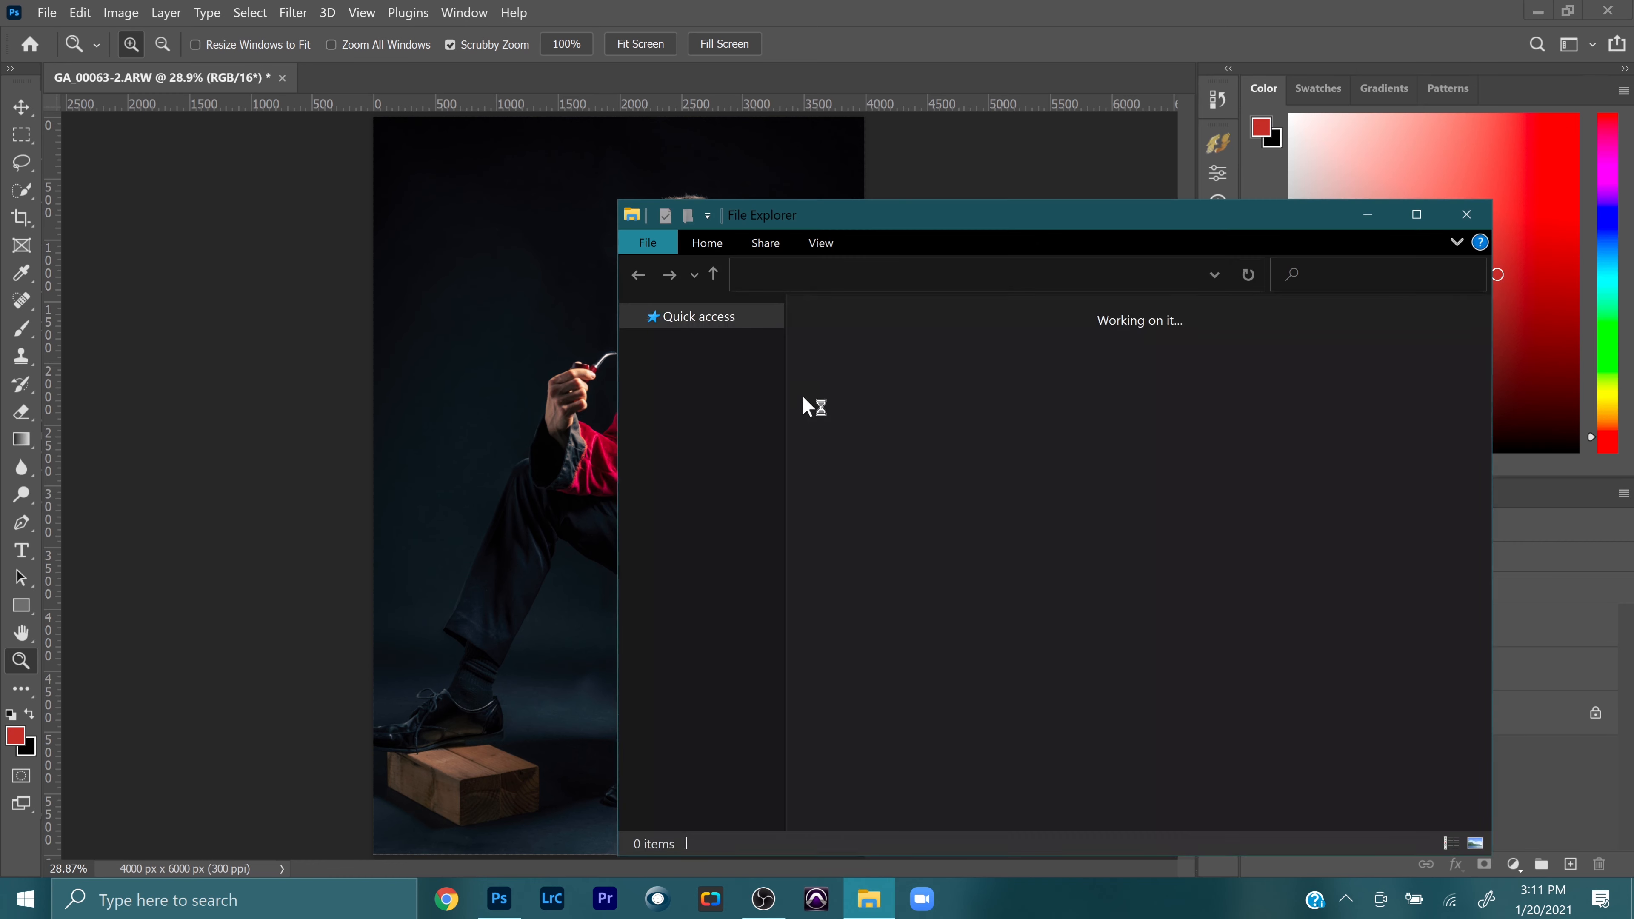
click(704, 376)
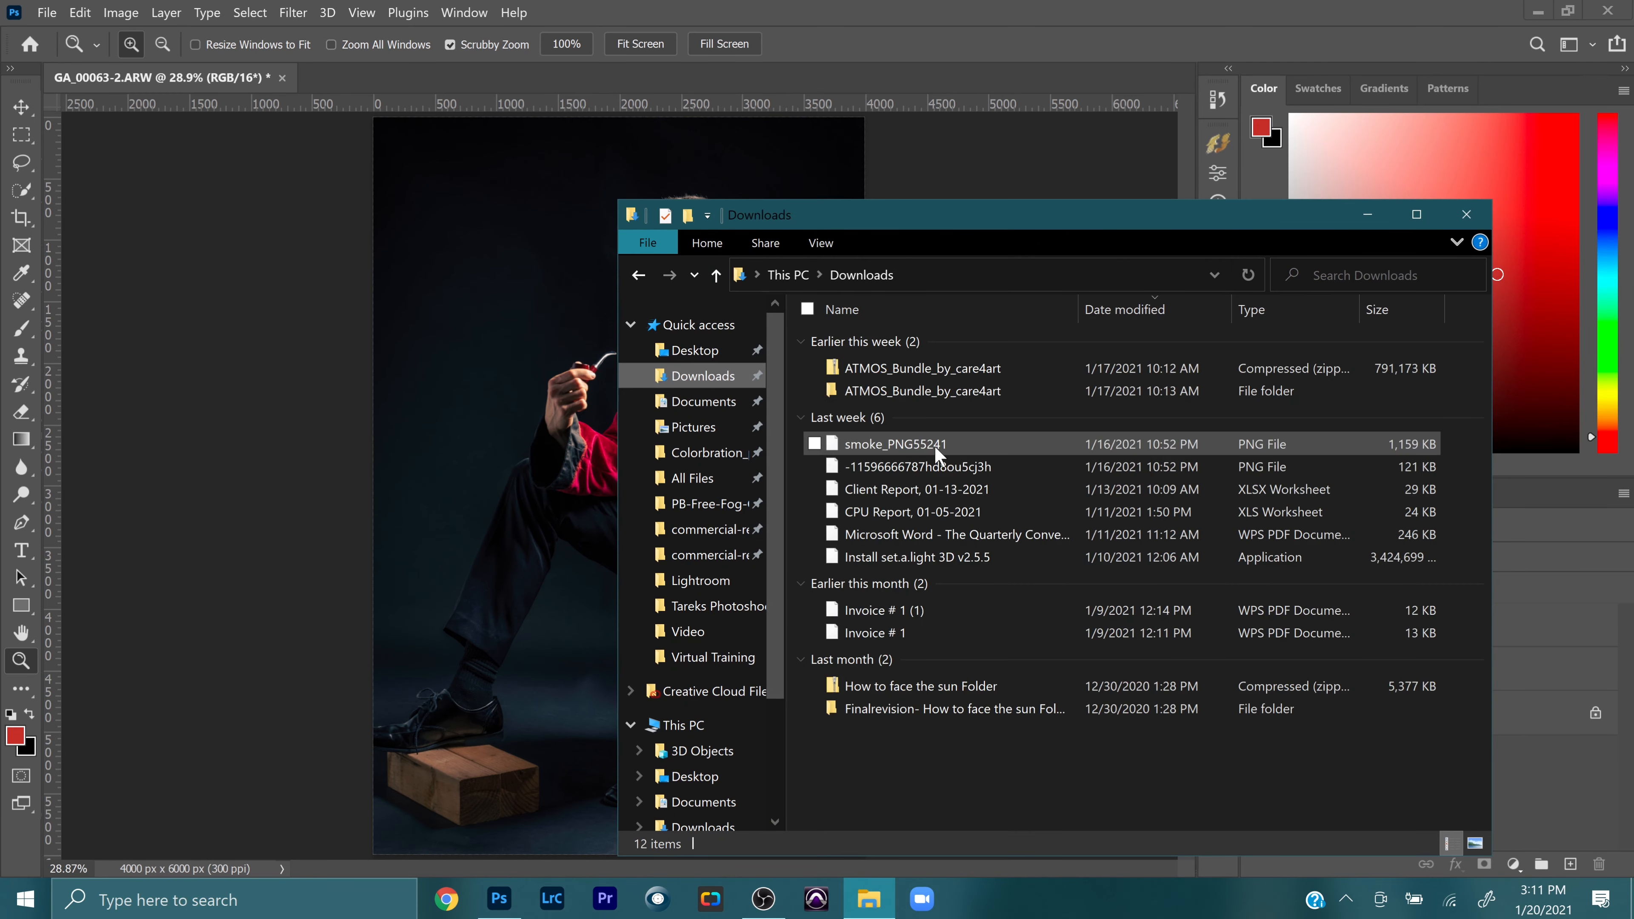
drag(922, 446, 569, 394)
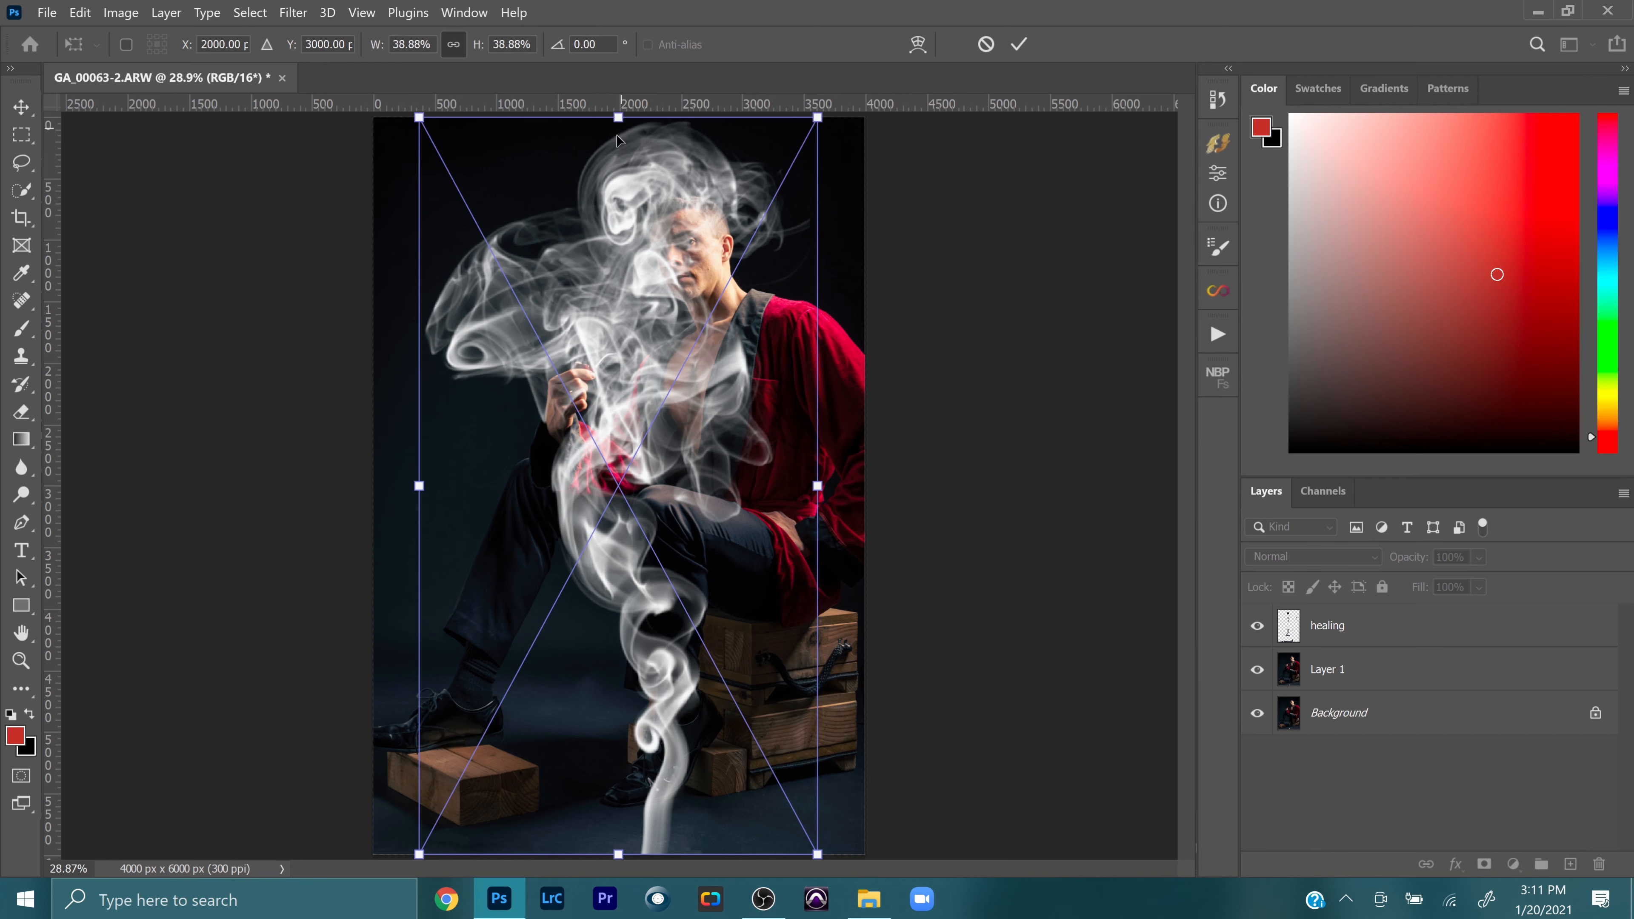
drag(616, 139, 581, 367)
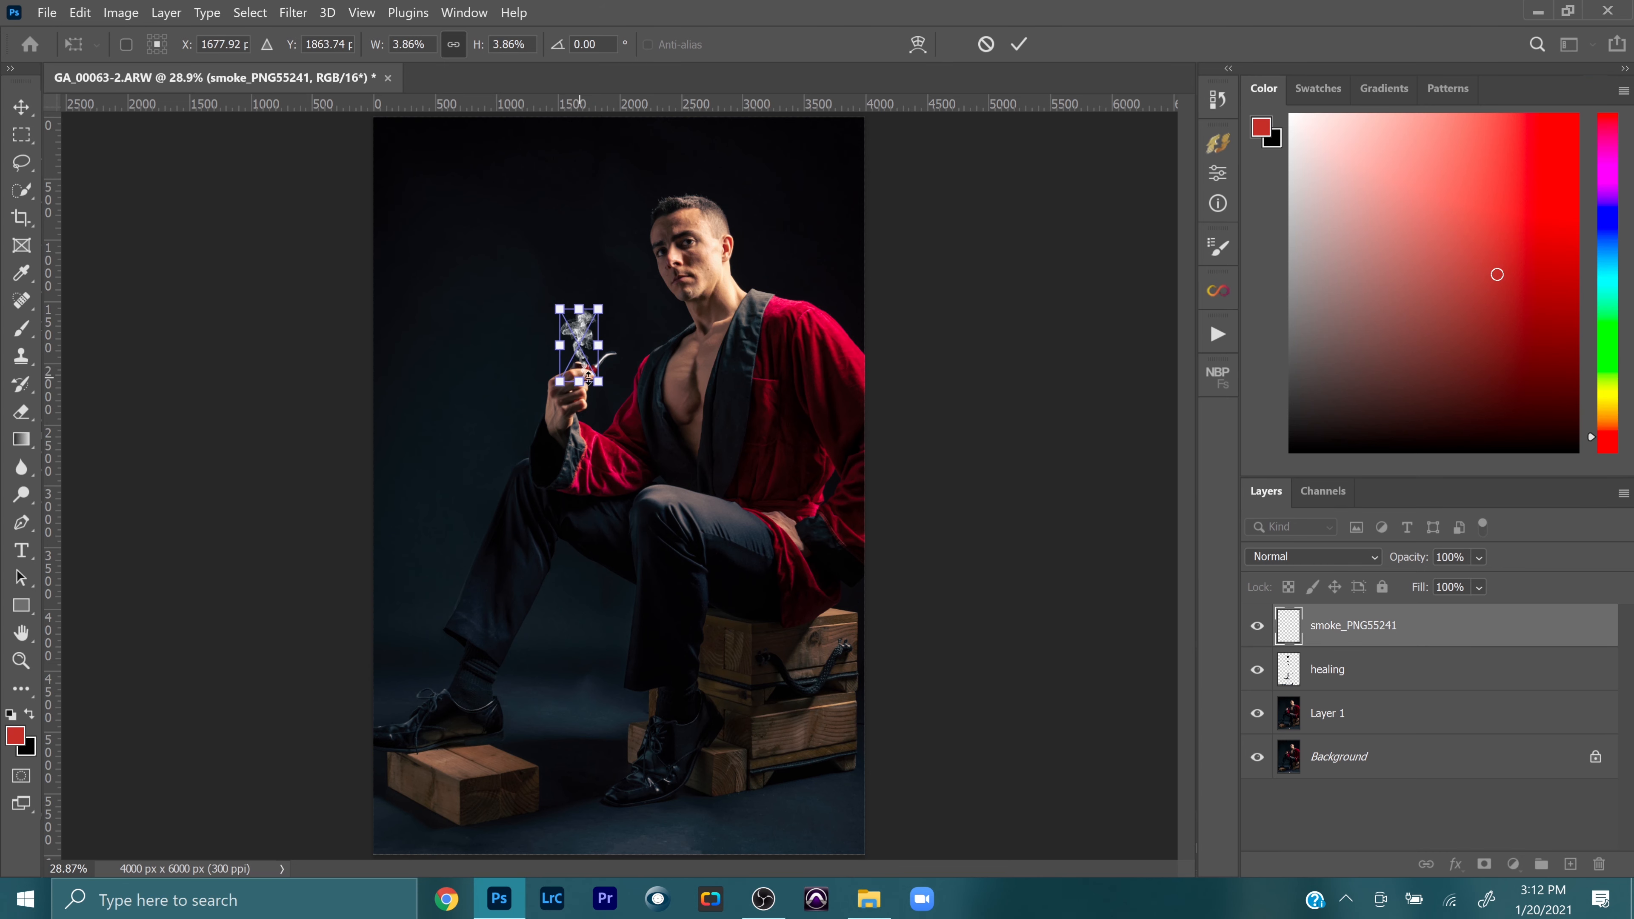
key(Return)
Step: Add a white layer mask to the smoke_PNG55241 layer, working zoomed in on the pipe at 66.7%
key(z)
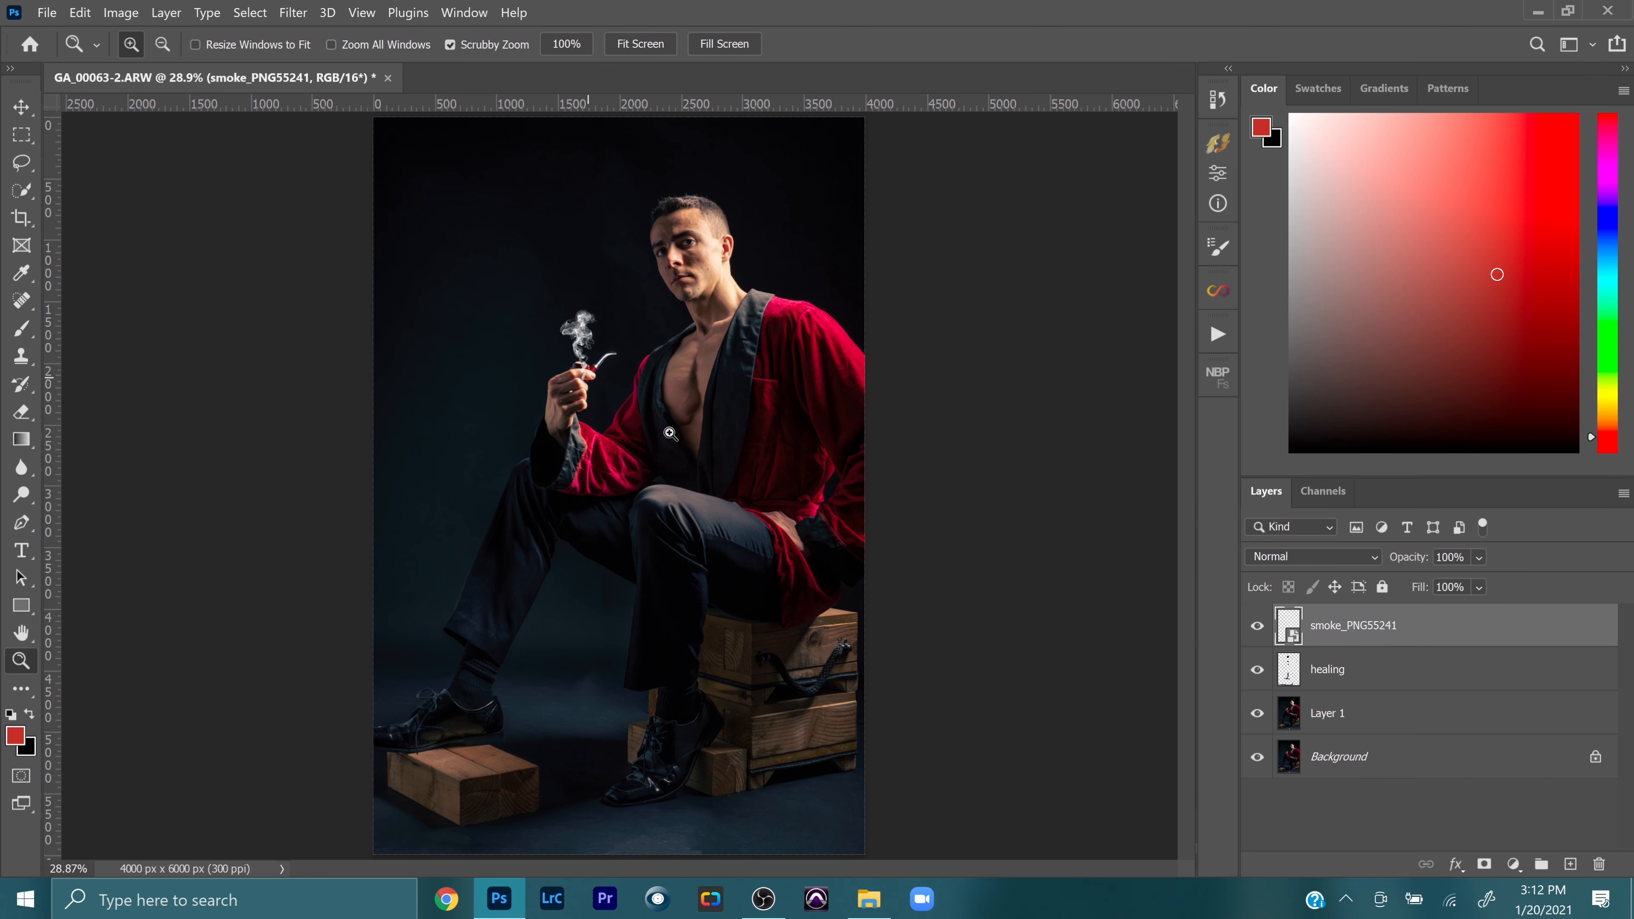
click(590, 379)
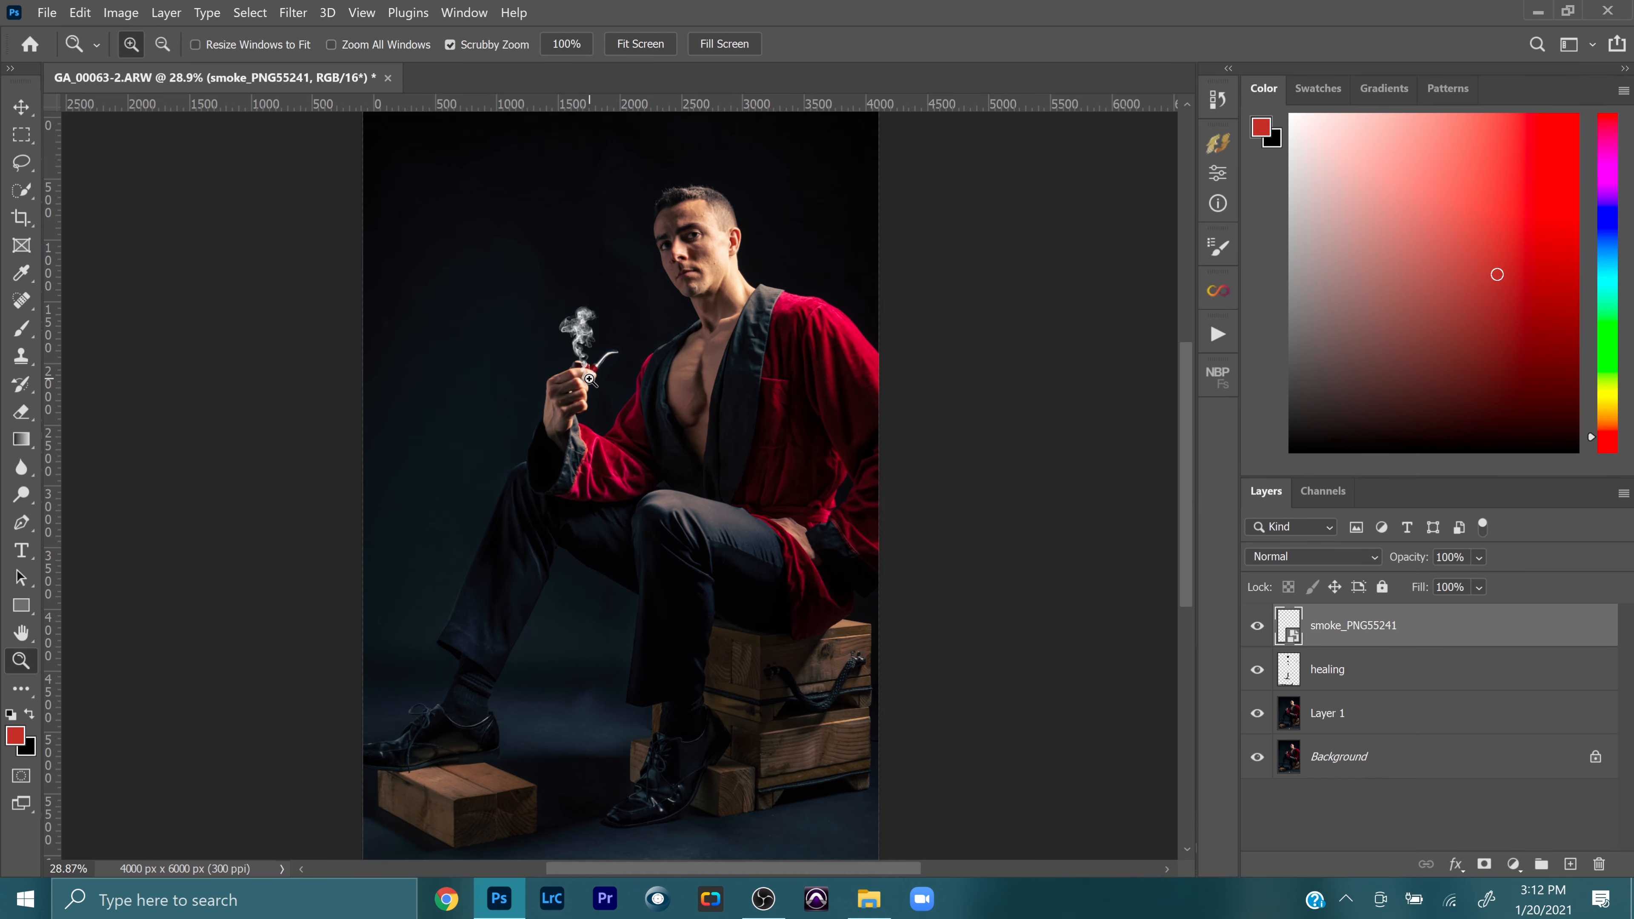
click(589, 380)
click(592, 383)
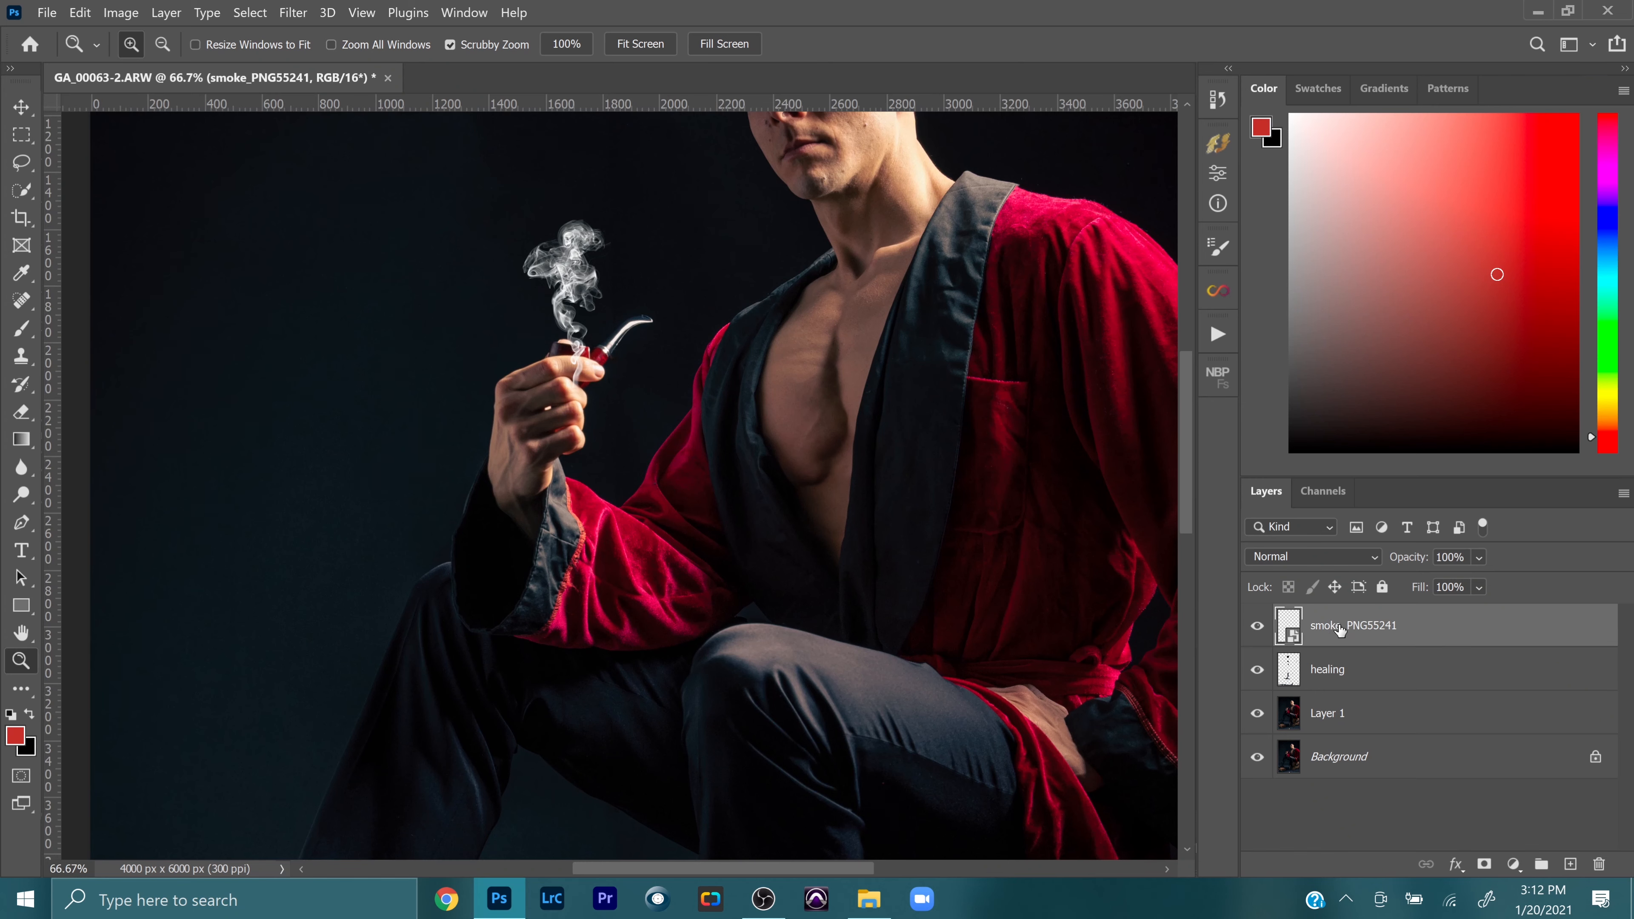
click(1483, 865)
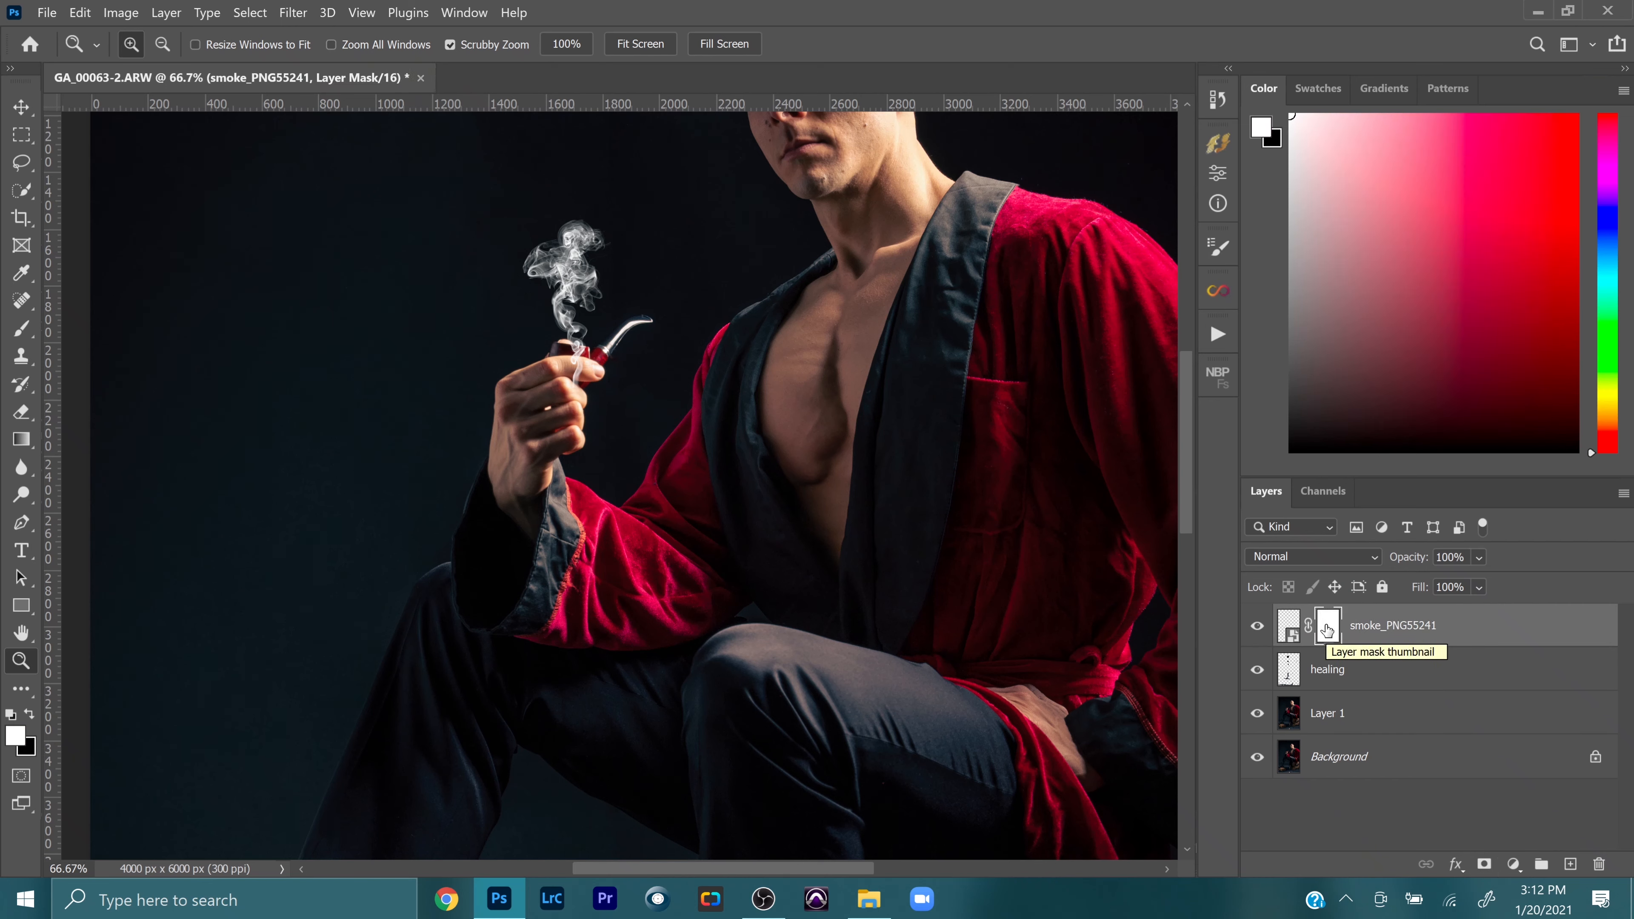
Step: Invert the smoke layer's mask, then paint white at 100% flow to reveal the plume and black to hide it over the fingers
key(ctrl+i)
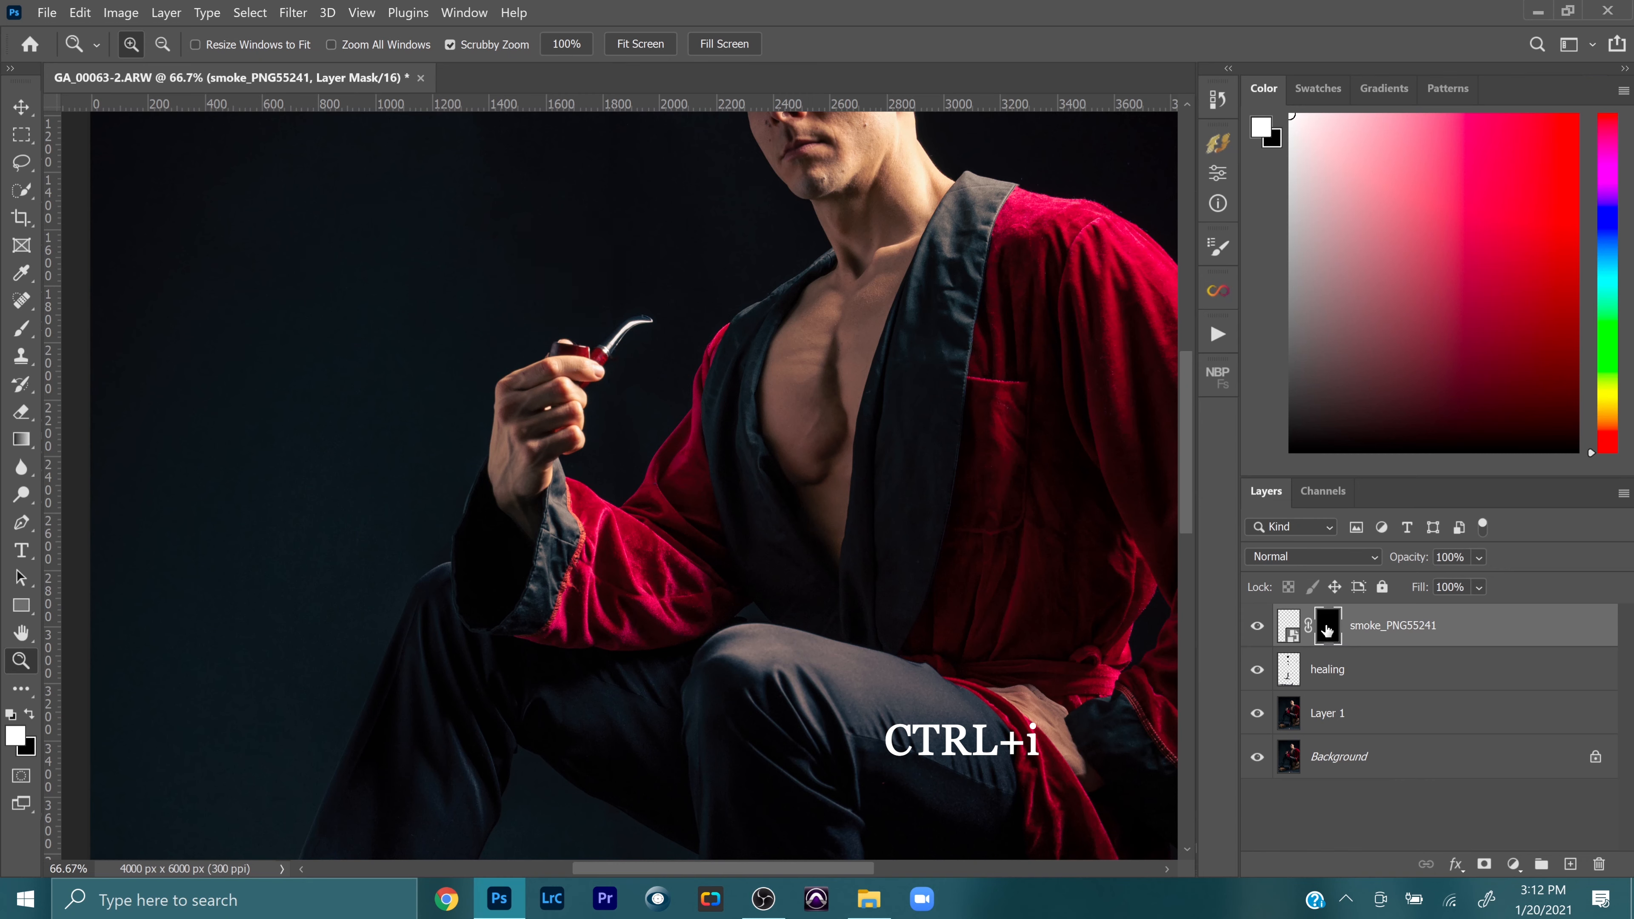
click(23, 331)
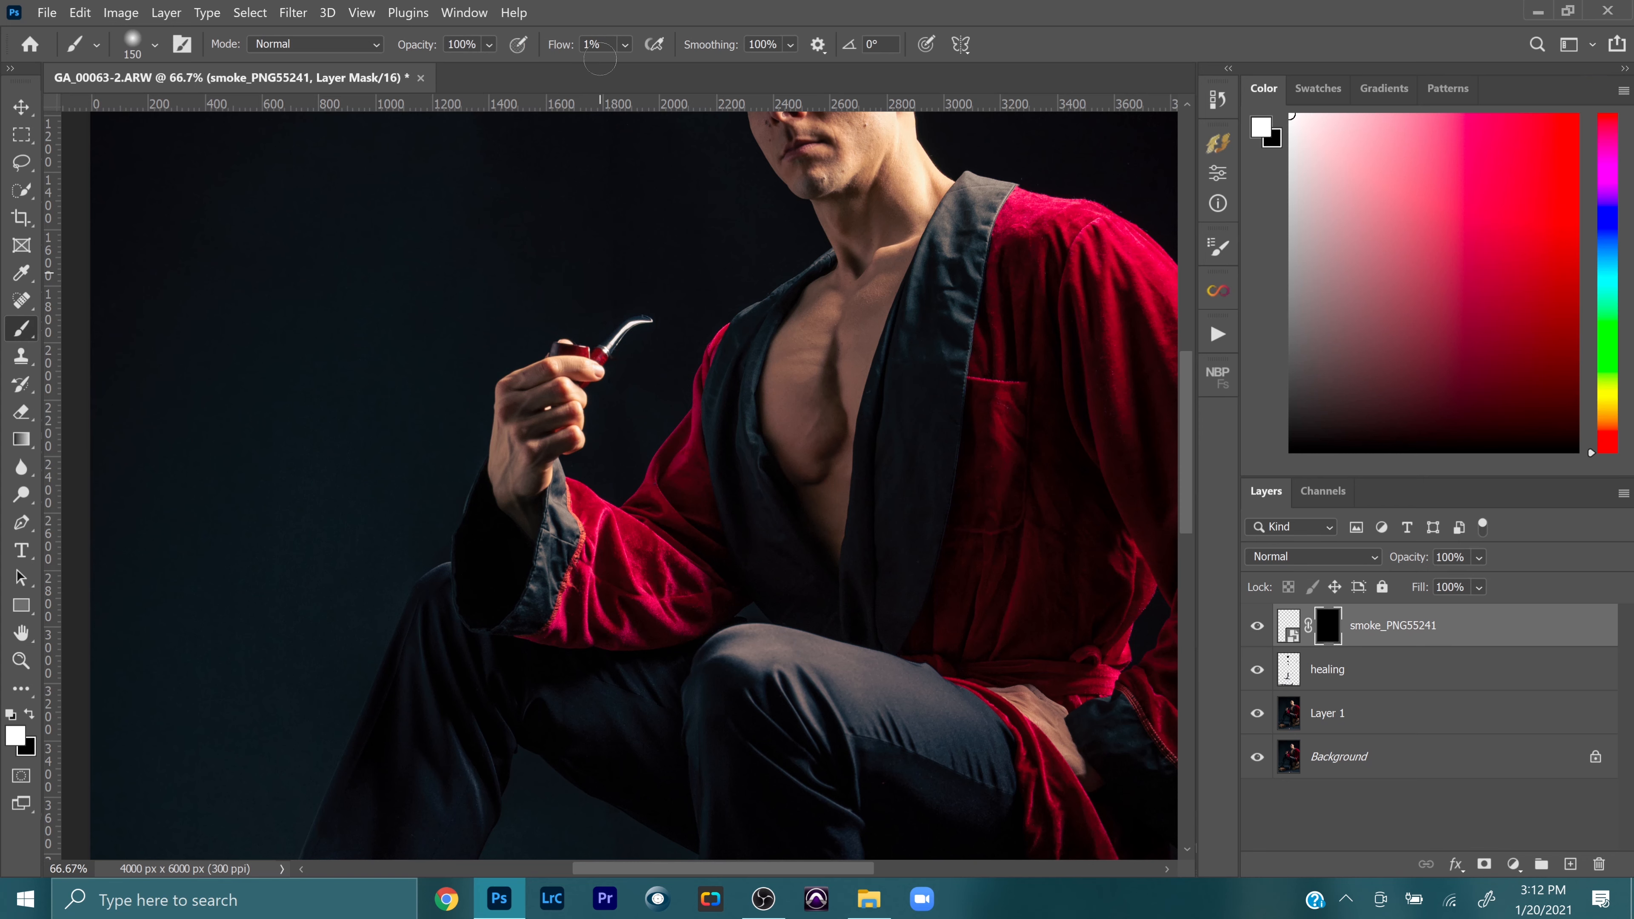
click(628, 46)
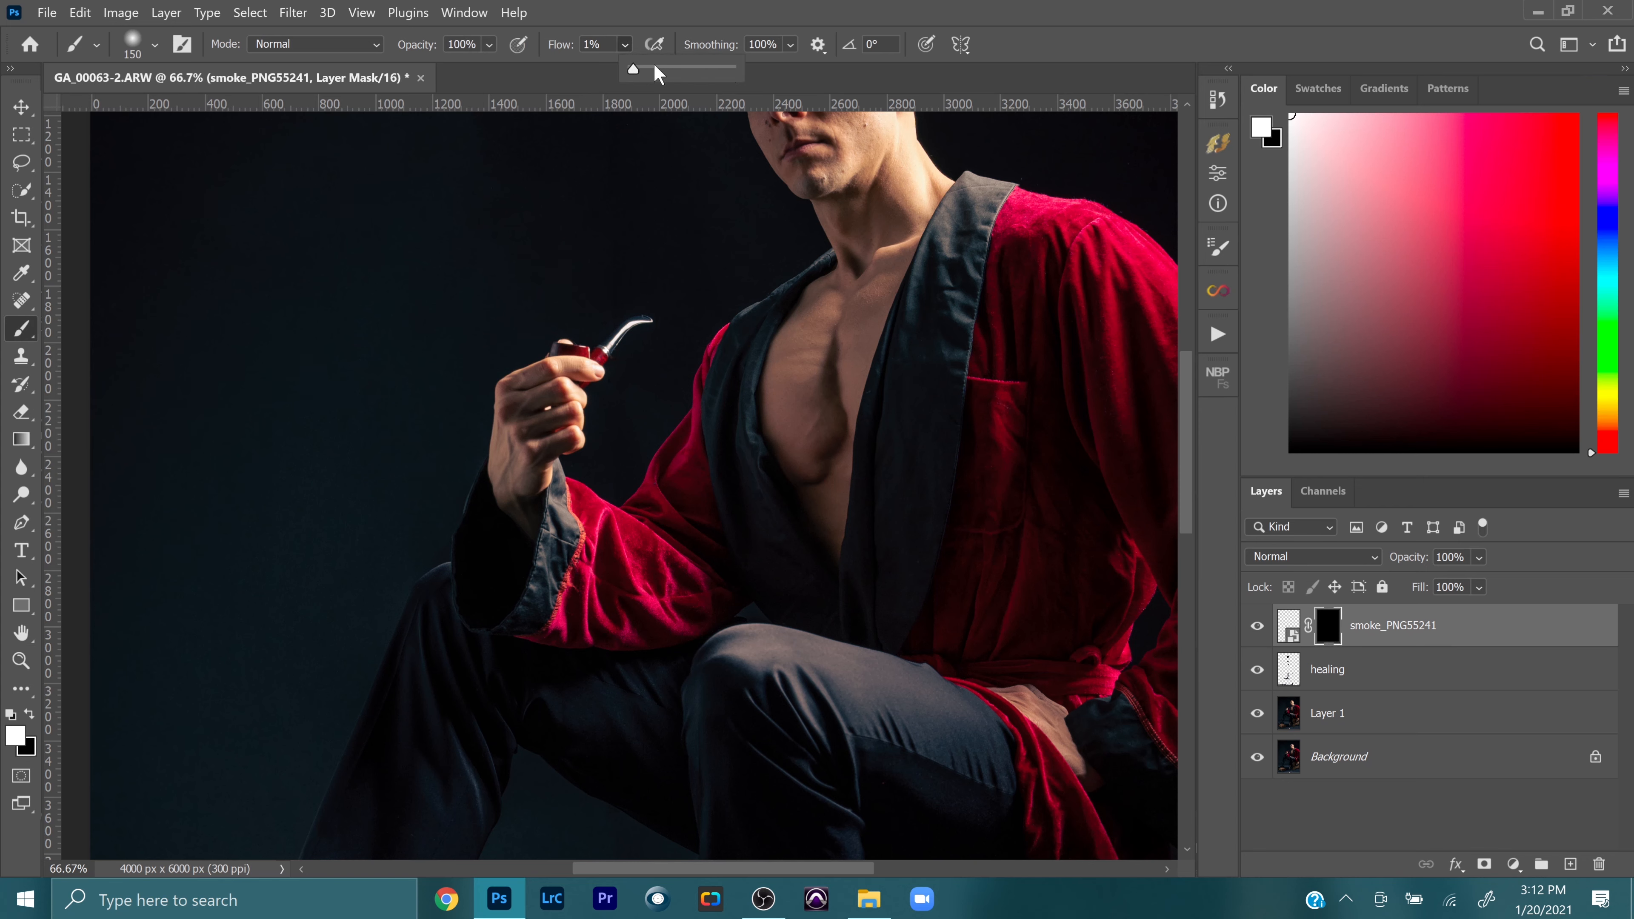
drag(638, 70, 816, 90)
mouse_move(540, 254)
mouse_down()
mouse_move(553, 195)
mouse_move(501, 223)
mouse_move(637, 157)
mouse_move(528, 236)
mouse_move(556, 233)
mouse_move(551, 258)
mouse_move(632, 270)
mouse_move(602, 216)
mouse_move(563, 252)
mouse_move(527, 234)
mouse_move(555, 283)
mouse_move(594, 302)
mouse_move(567, 319)
mouse_move(586, 328)
mouse_move(567, 314)
mouse_move(593, 300)
mouse_move(586, 317)
mouse_move(562, 314)
mouse_move(586, 325)
mouse_move(581, 392)
mouse_move(569, 276)
mouse_move(583, 317)
mouse_move(600, 276)
mouse_move(564, 242)
mouse_move(583, 329)
mouse_up()
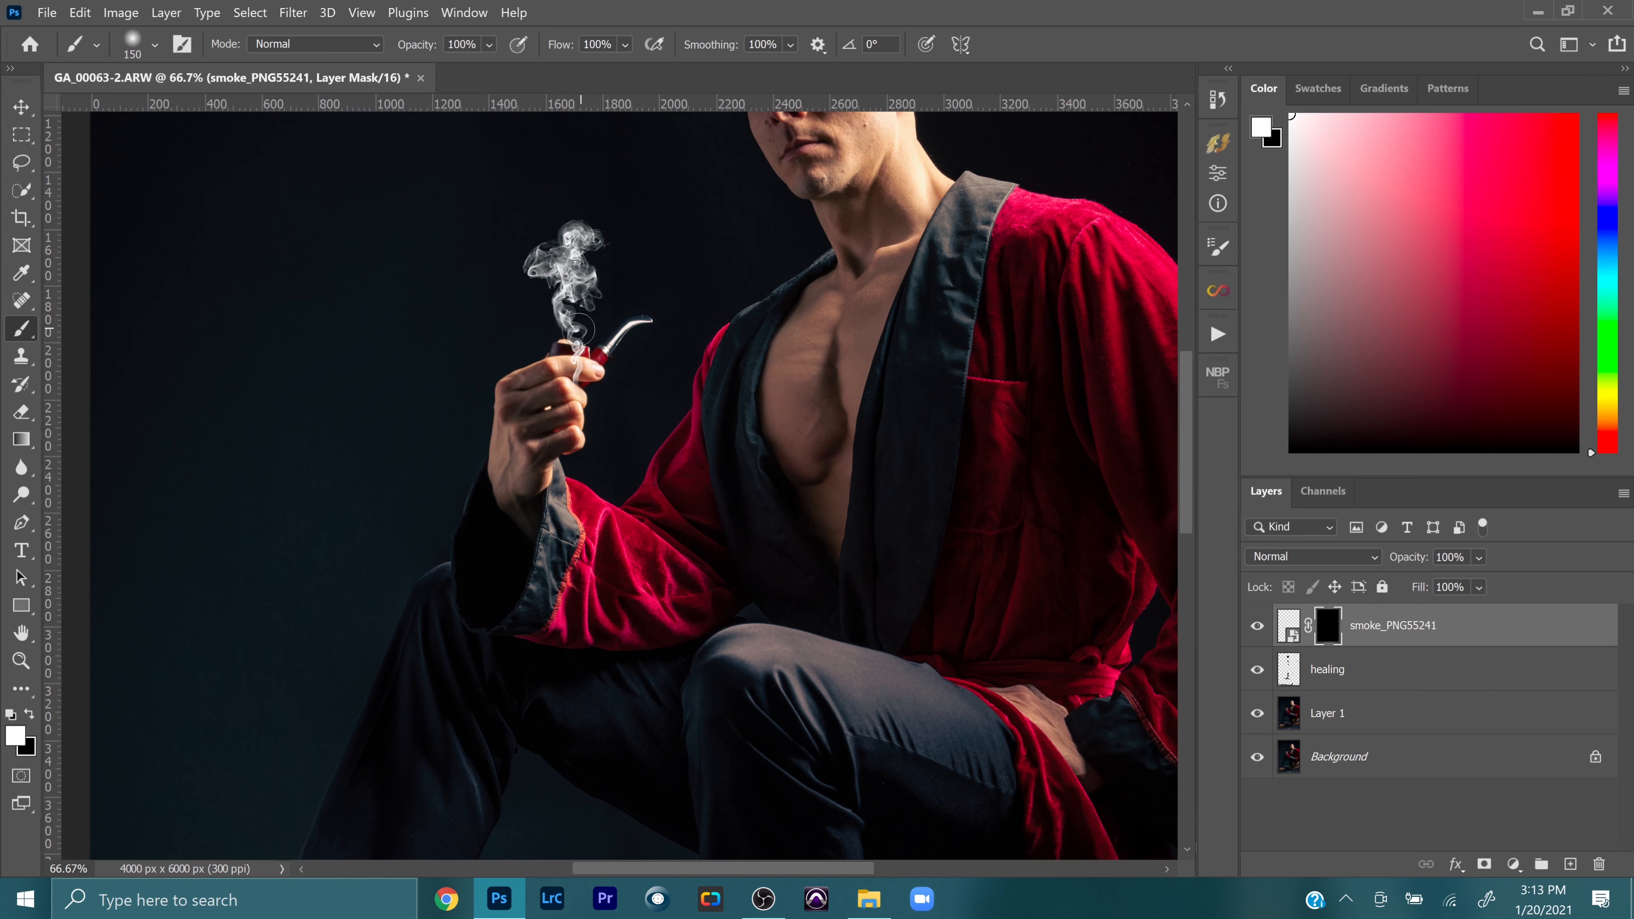
click(30, 716)
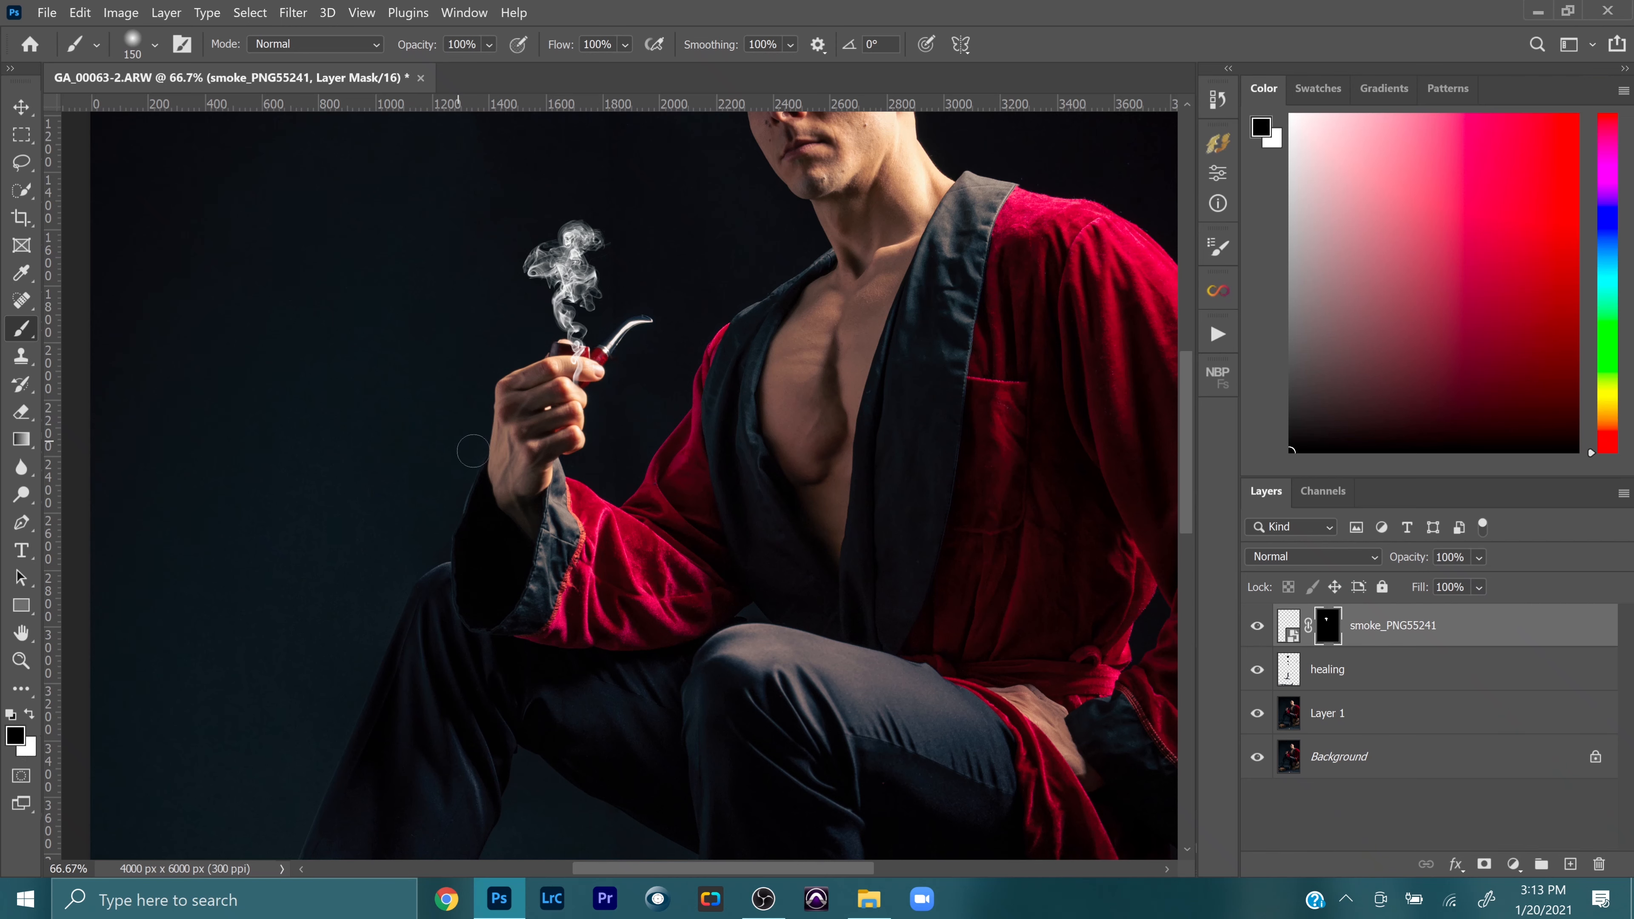
mouse_move(586, 382)
mouse_down()
mouse_move(576, 352)
mouse_move(566, 362)
mouse_up()
Step: Fit the whole portrait in view and lower the smoke_PNG55241 layer's opacity to 15%
click(22, 661)
click(640, 43)
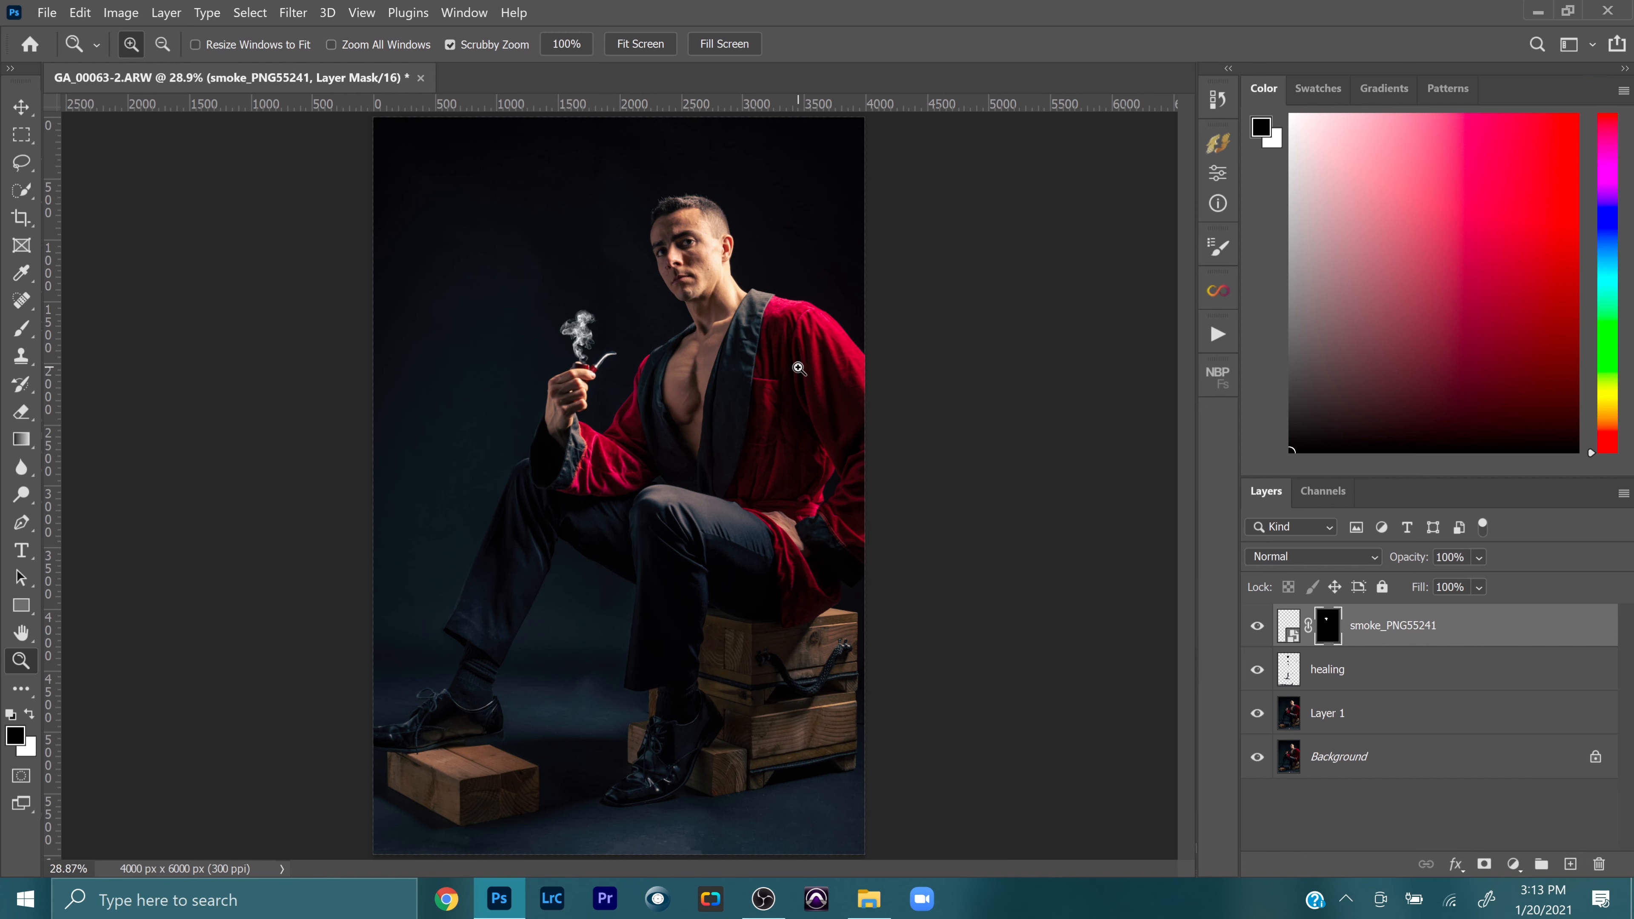
click(1479, 558)
drag(1546, 584, 1462, 572)
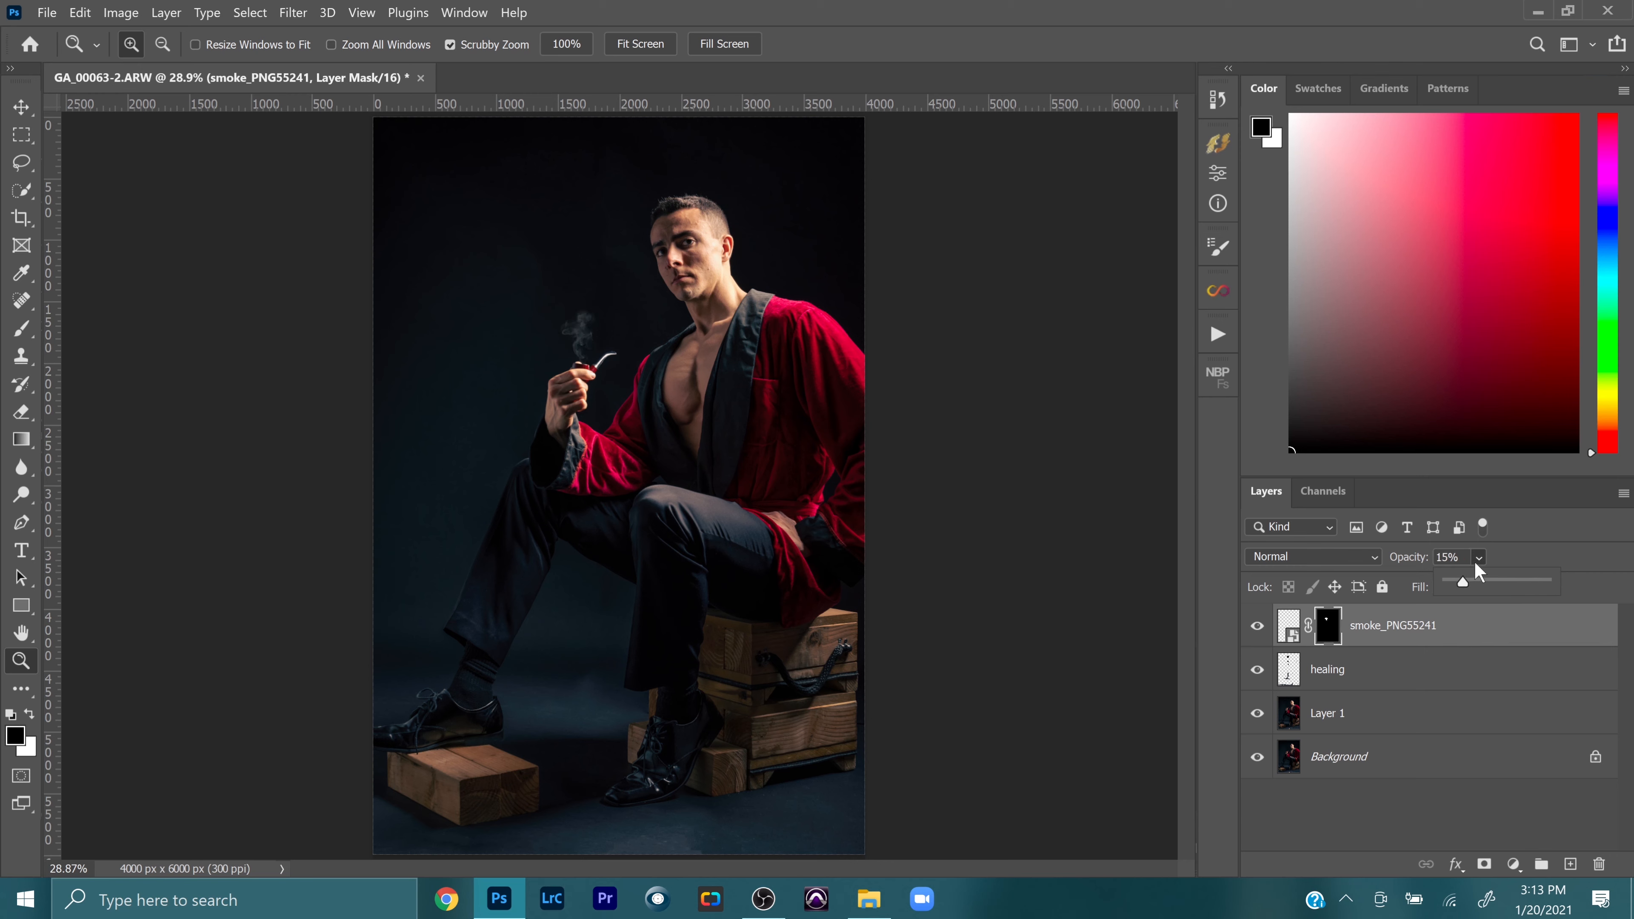
click(1513, 544)
Step: Add a new empty layer above the smoke_PNG55241 layer
click(1308, 621)
click(1326, 827)
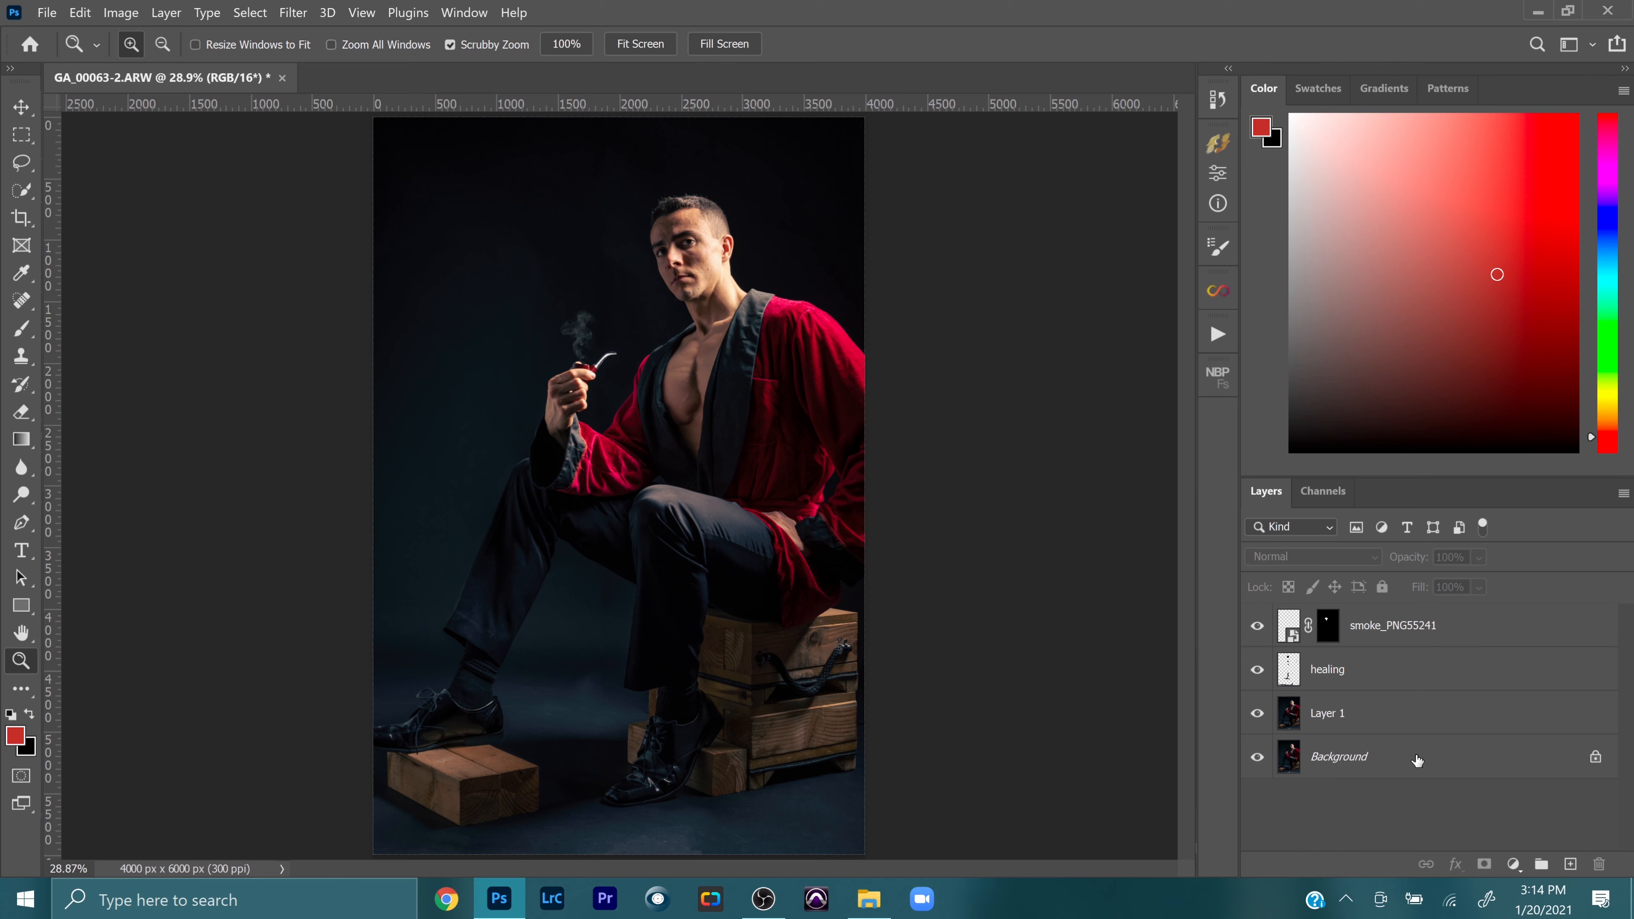
click(1570, 864)
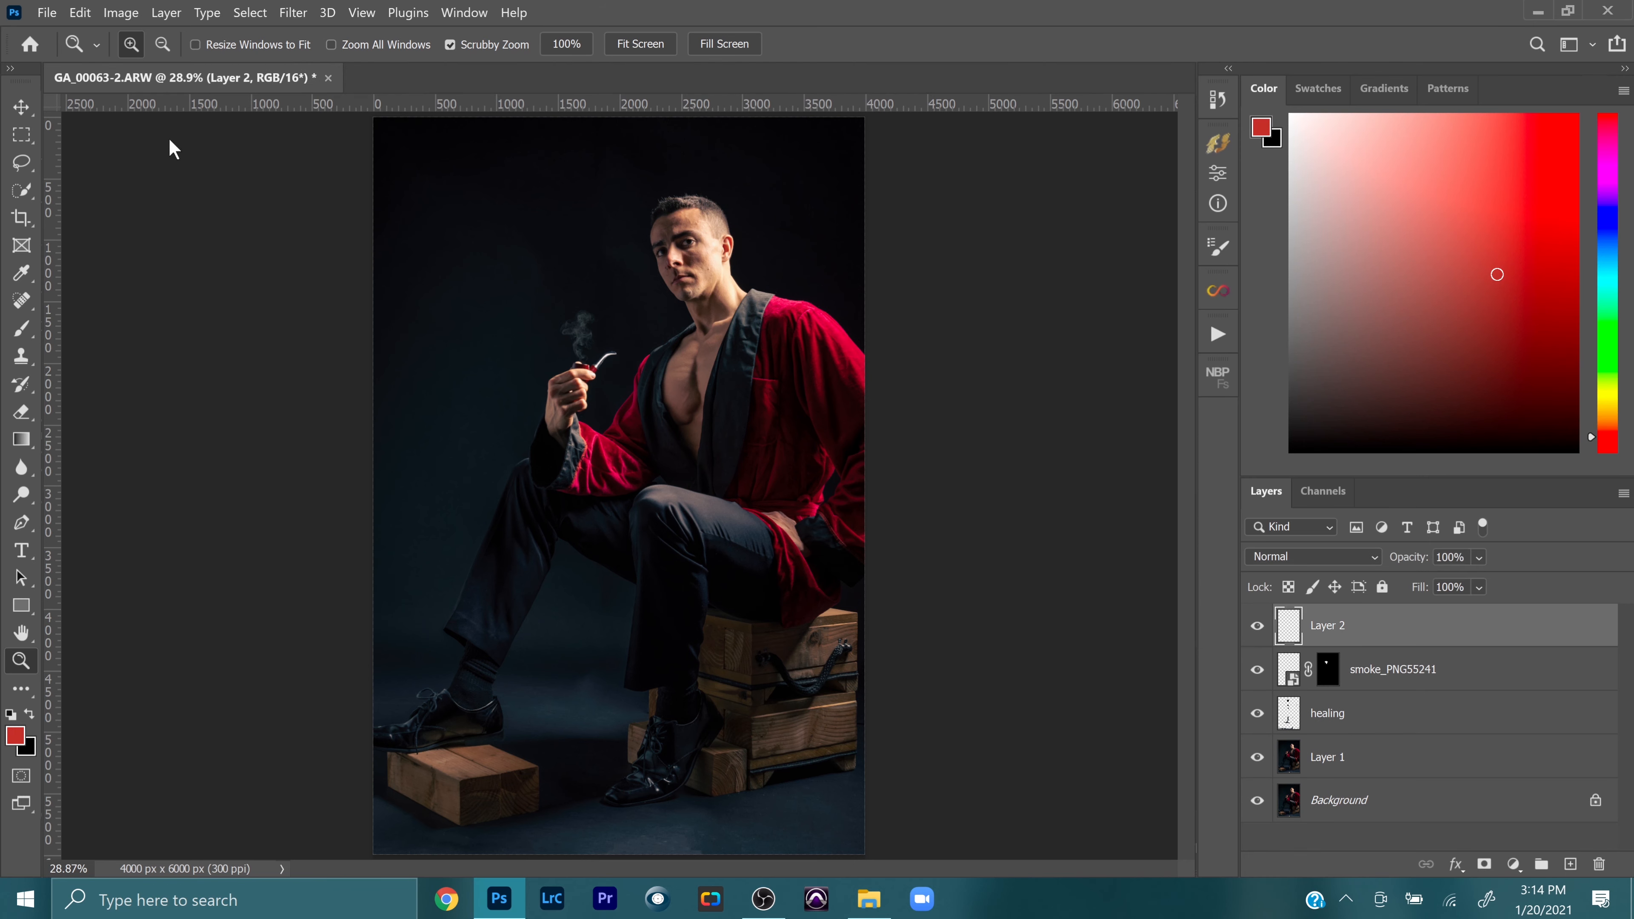
Step: Choose brush 66 from the Free Fog Photoshop Brushes 8 set for the Brush tool and set its size to 5000 px
click(21, 329)
click(132, 45)
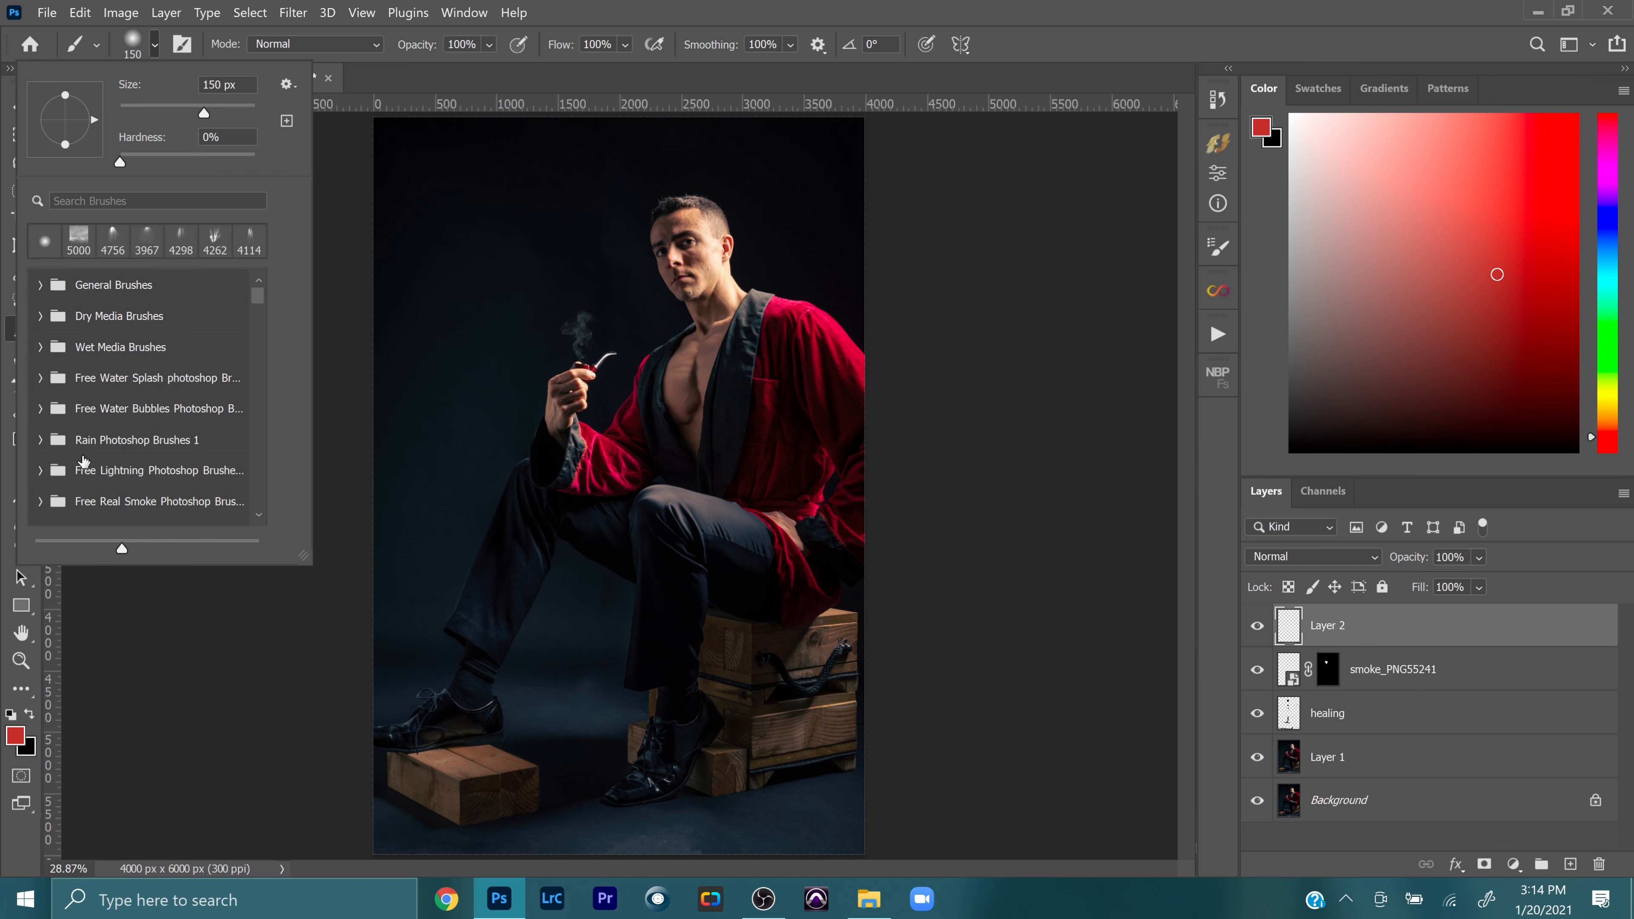
scroll(84, 458, down, 2)
click(78, 466)
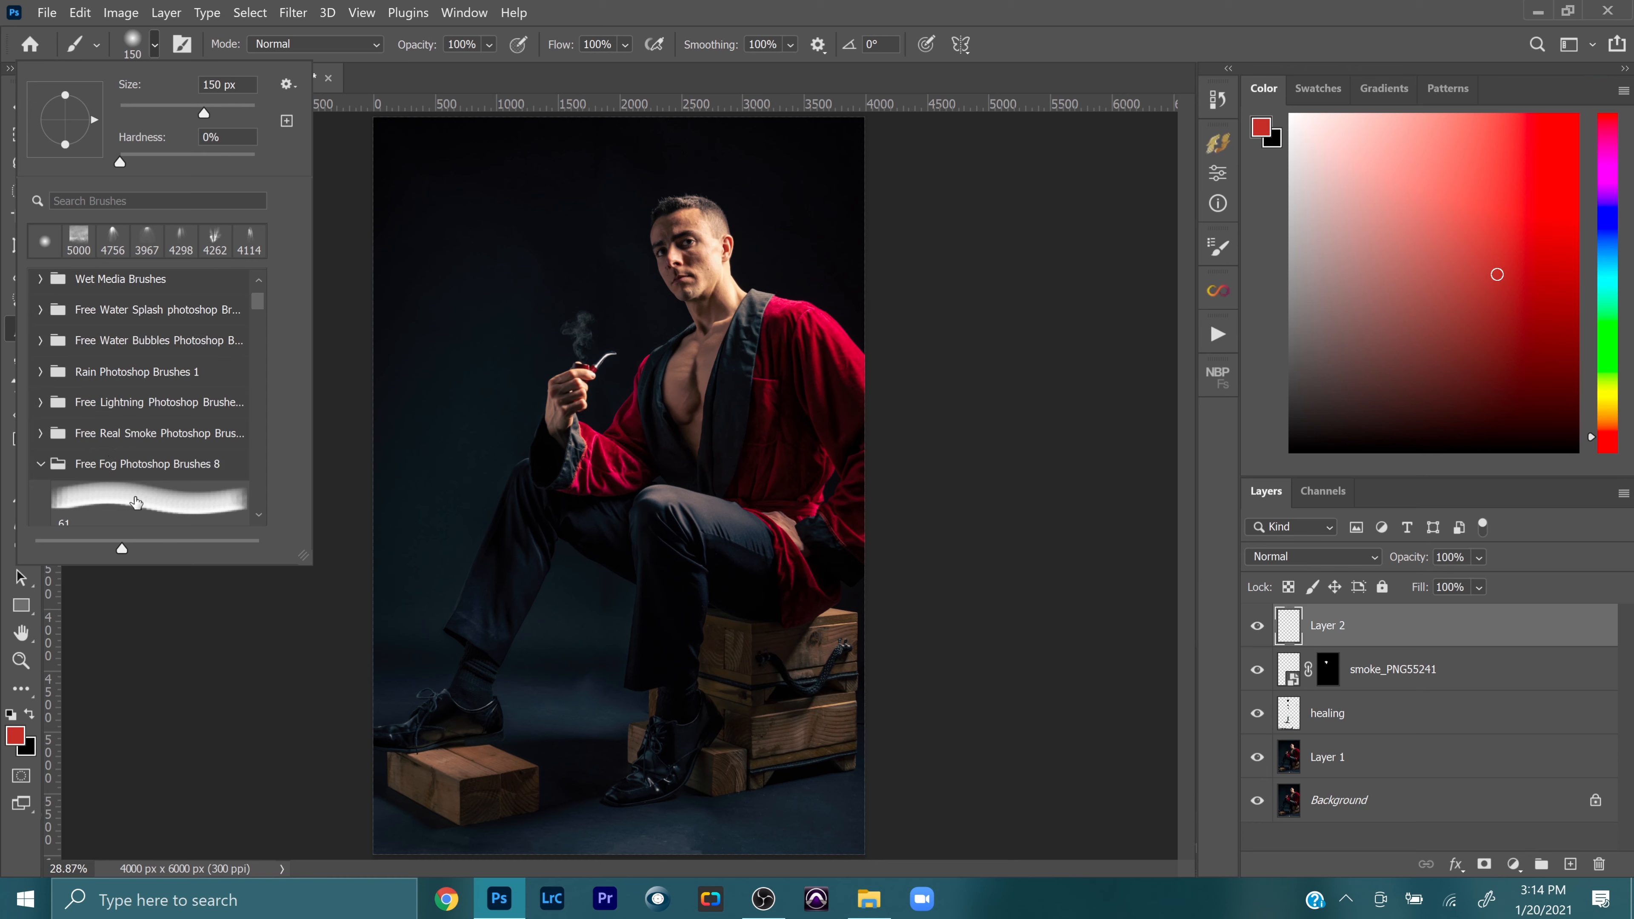
scroll(132, 499, down, 2)
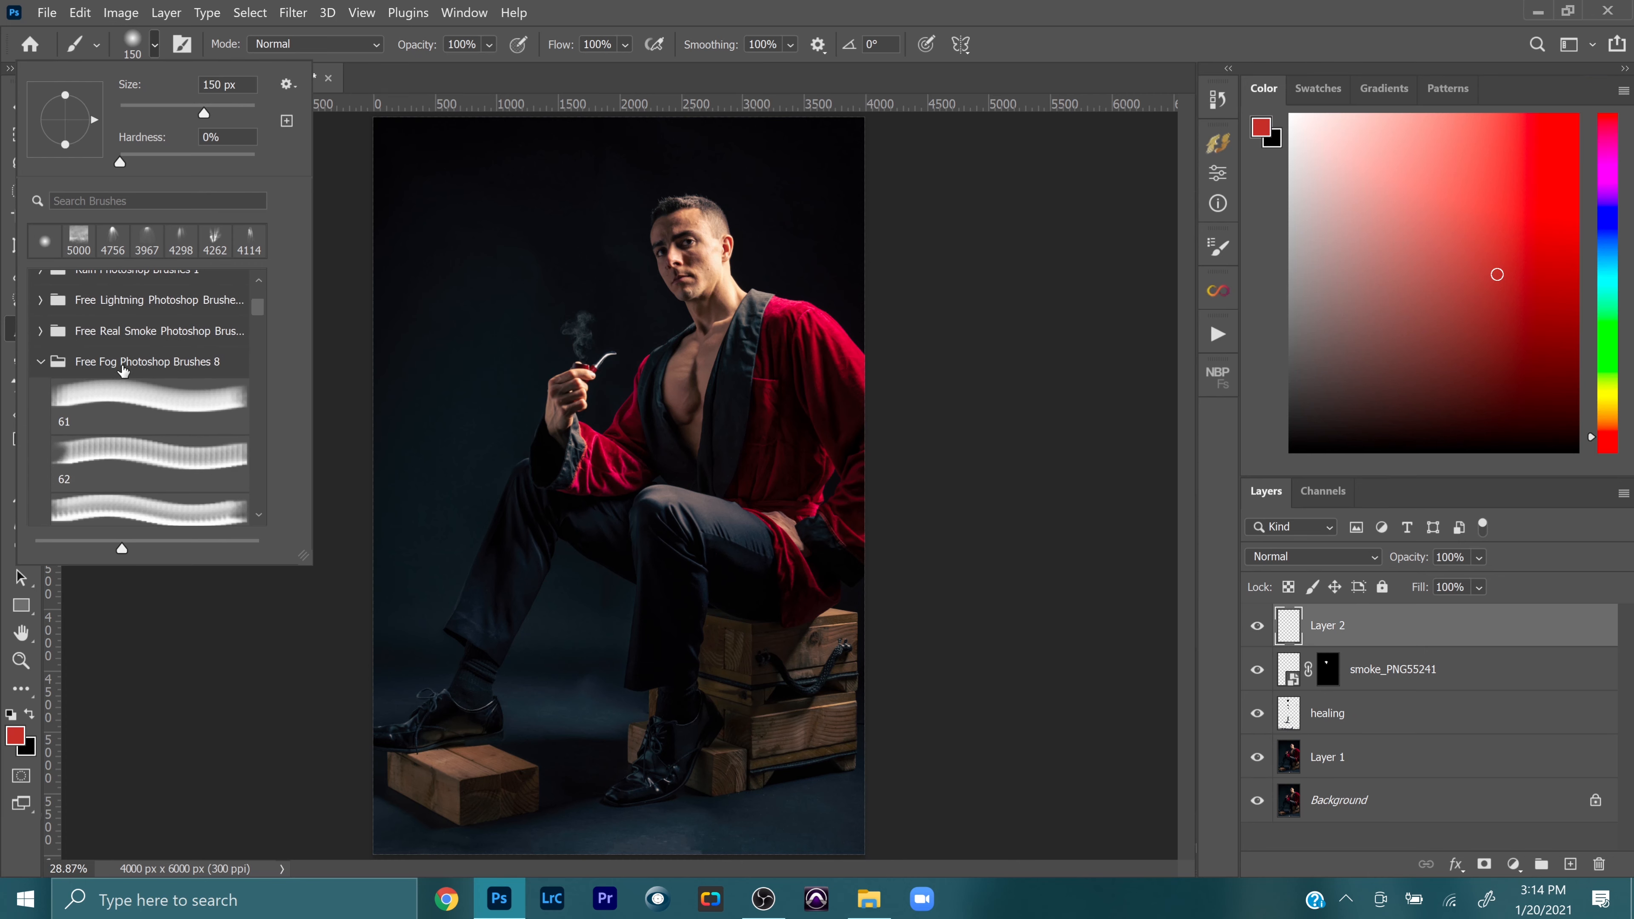
scroll(147, 441, down, 4)
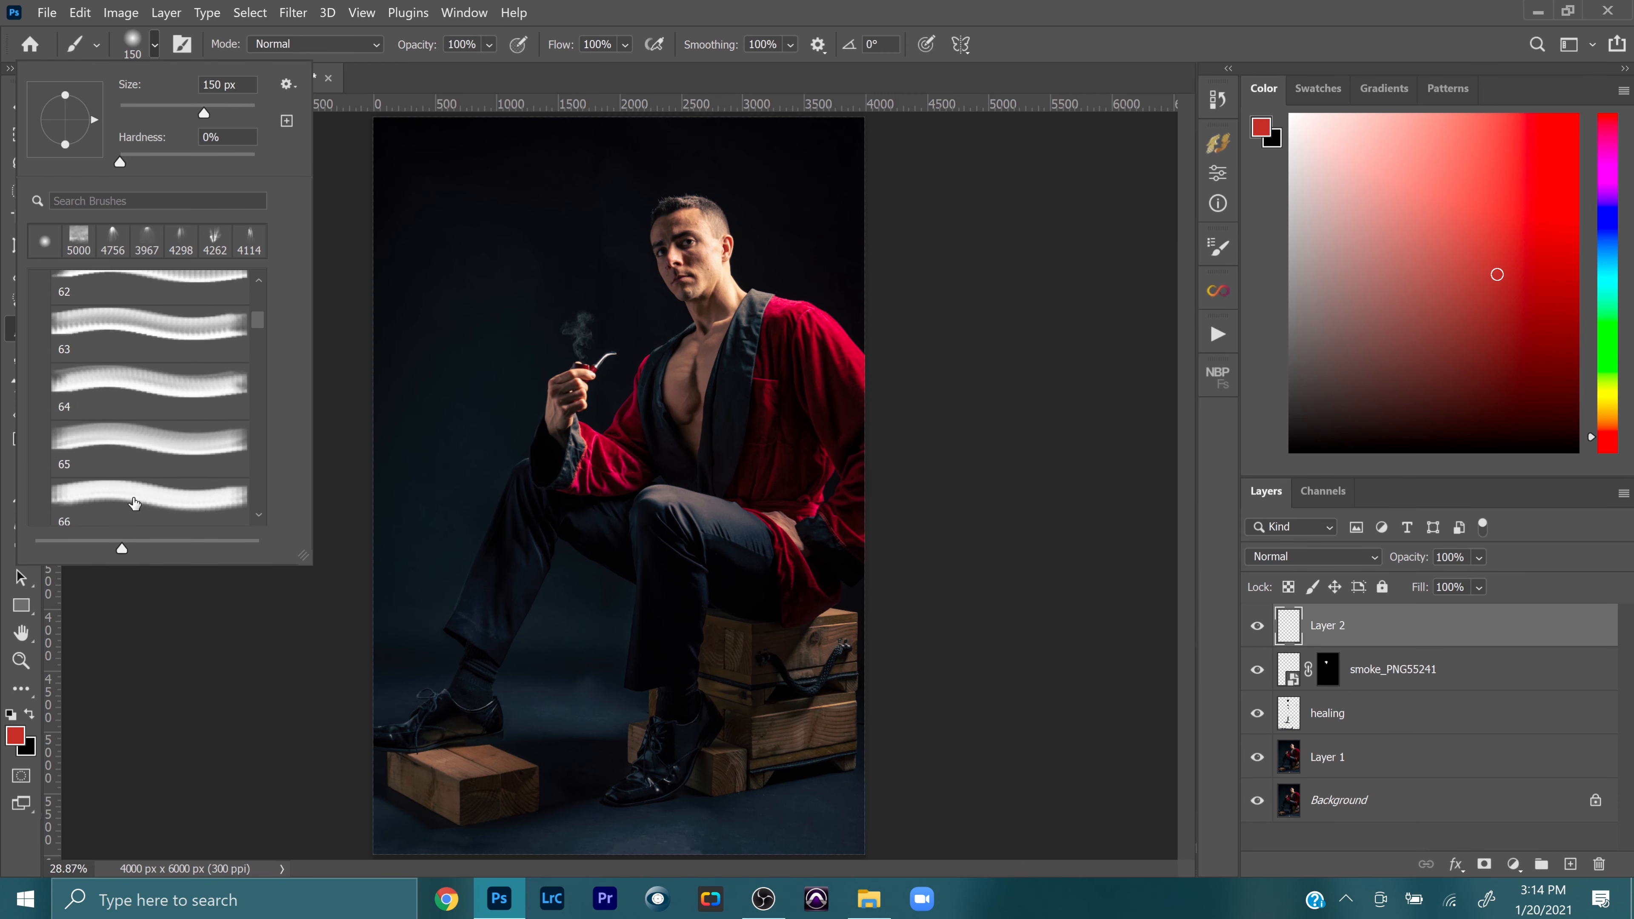
click(134, 503)
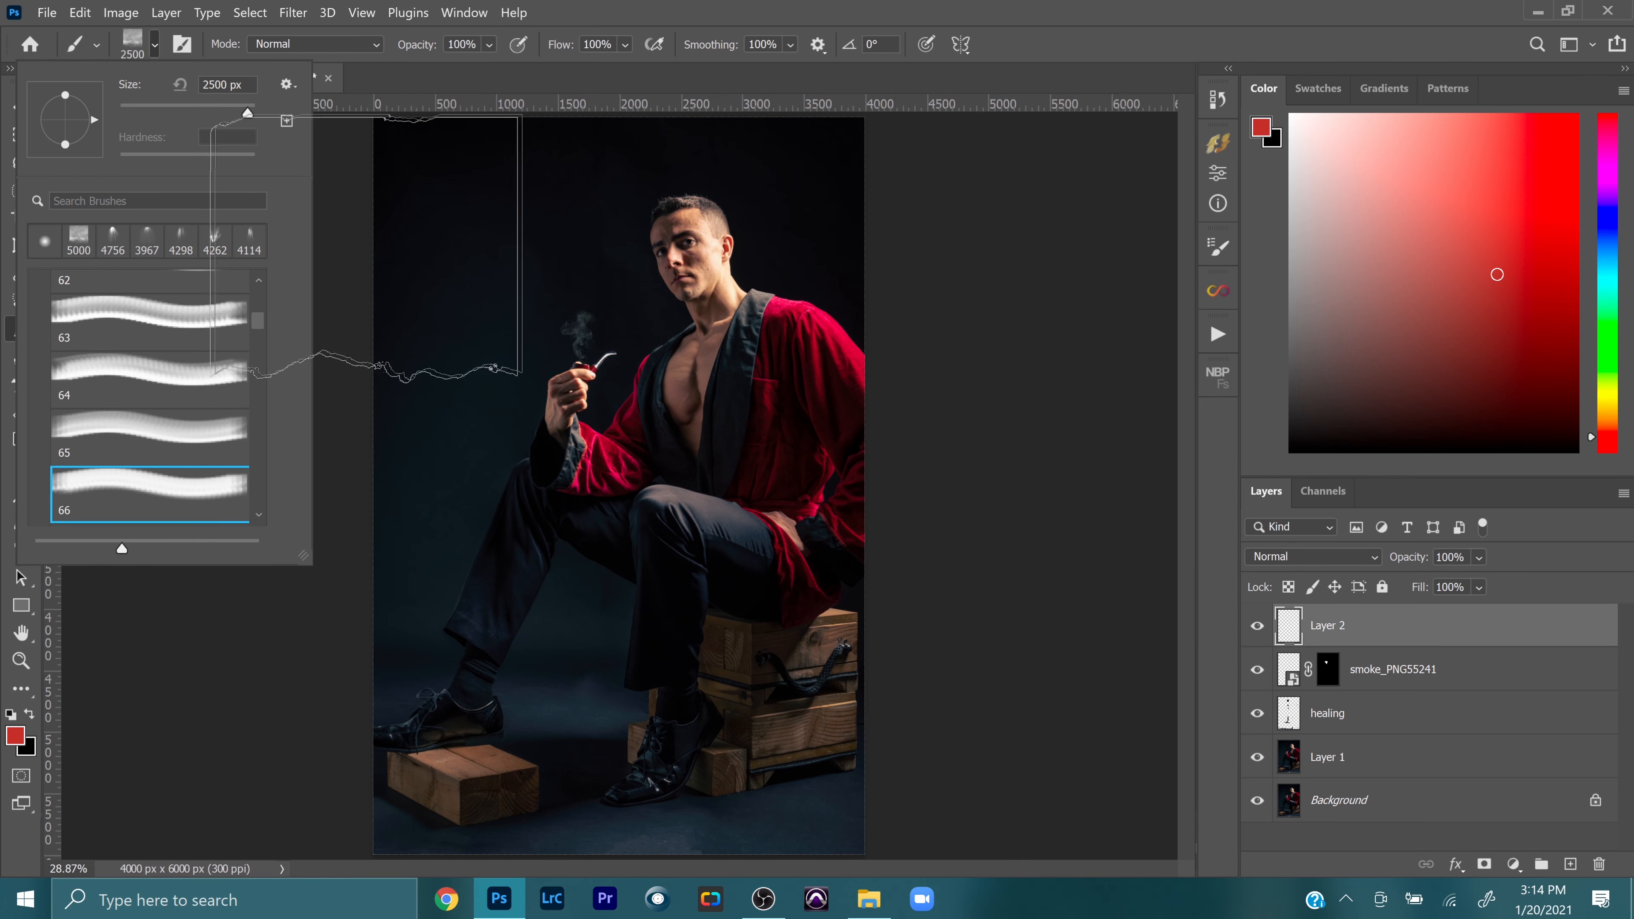
click(140, 45)
click(140, 45)
drag(248, 114, 304, 126)
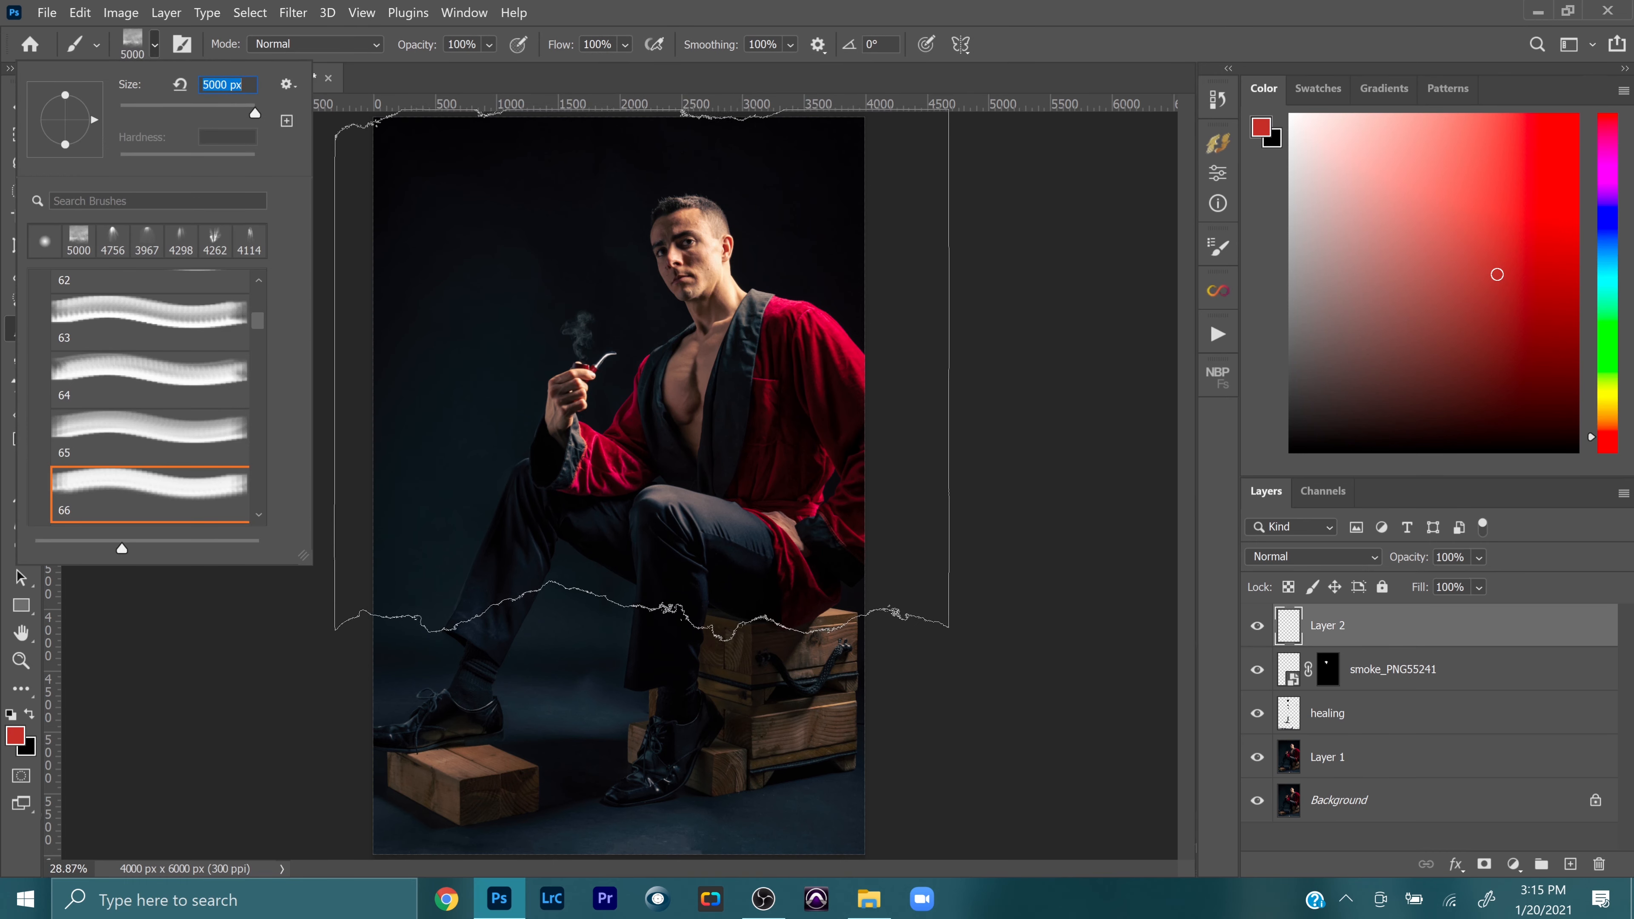
key(Return)
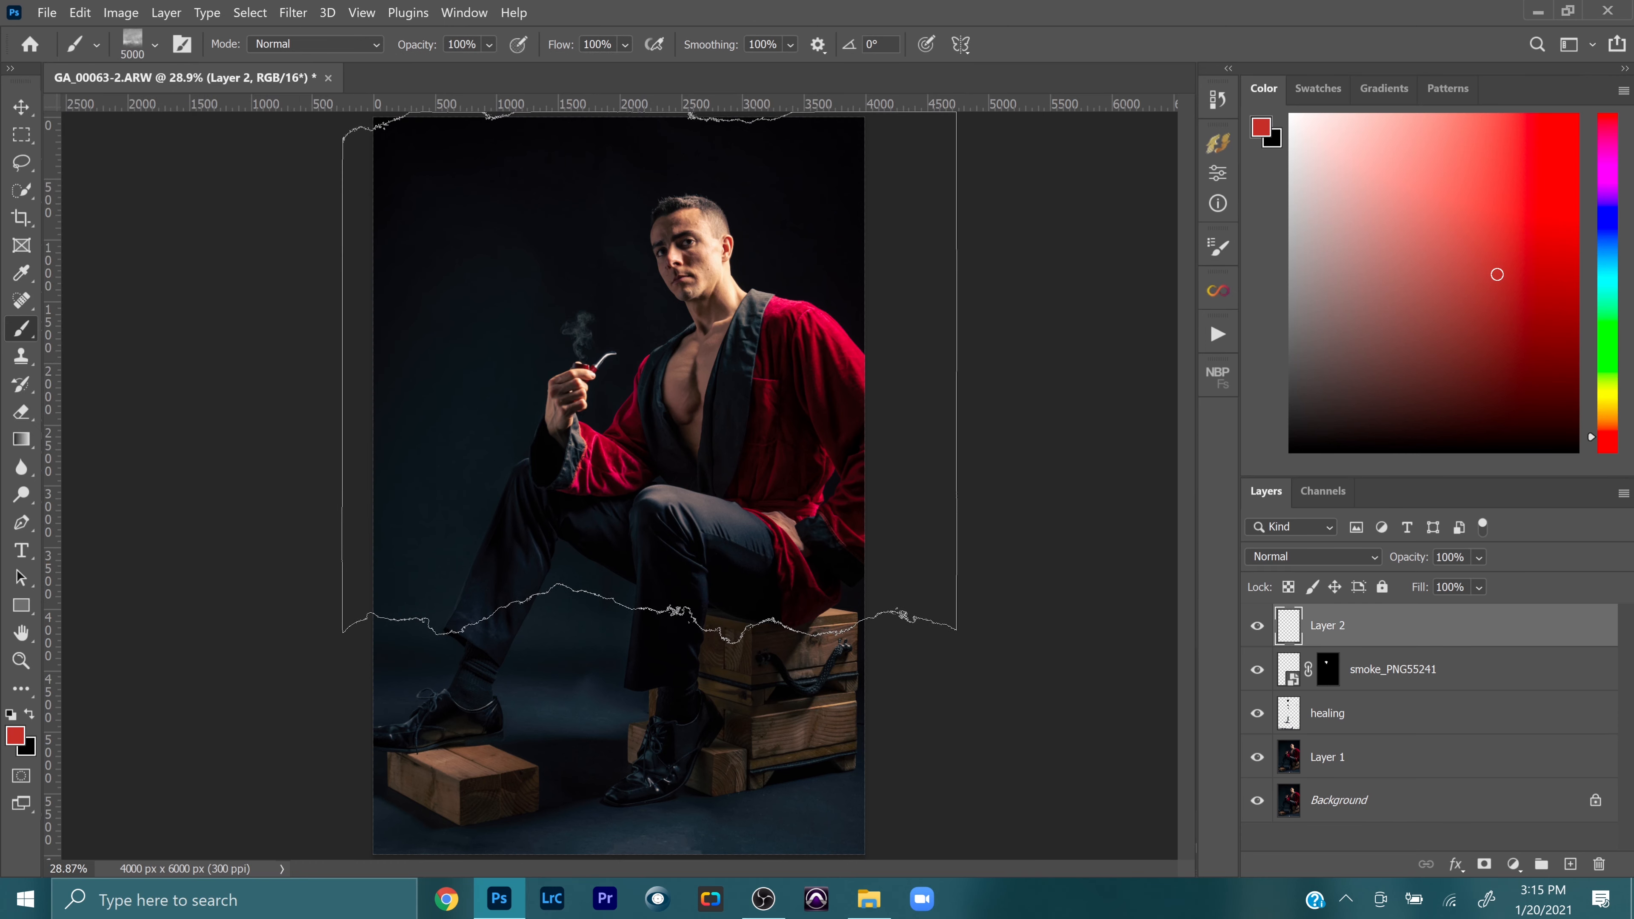
Step: Try a red fog stamp and undo it, then stamp the fog in white over the figure on the new layer
click(649, 372)
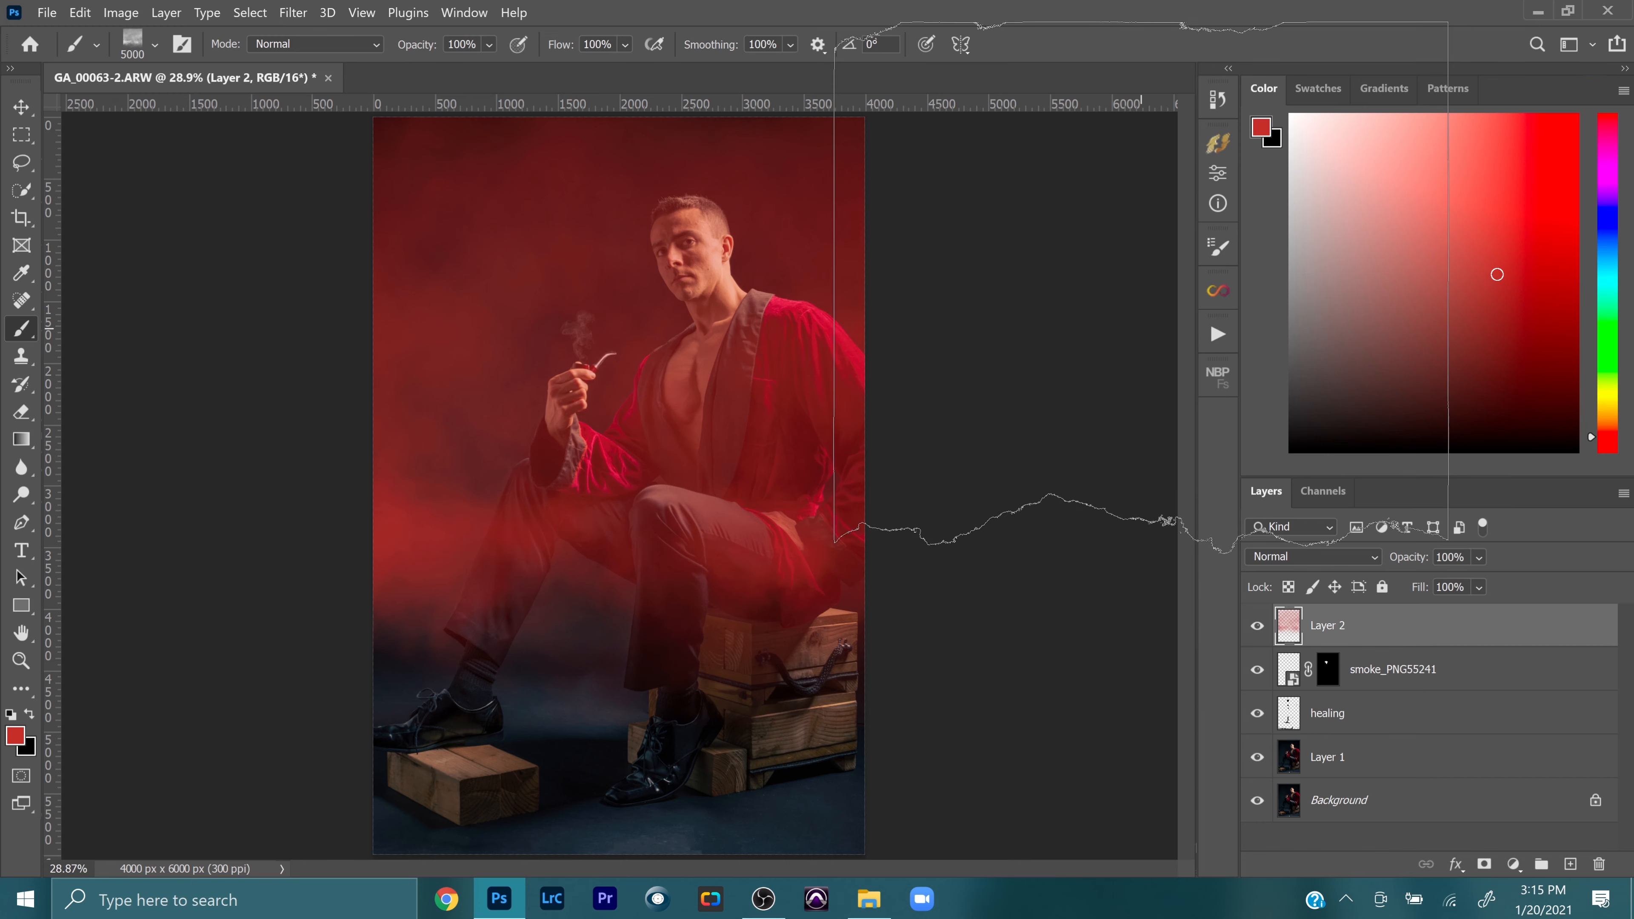
key(ctrl+z)
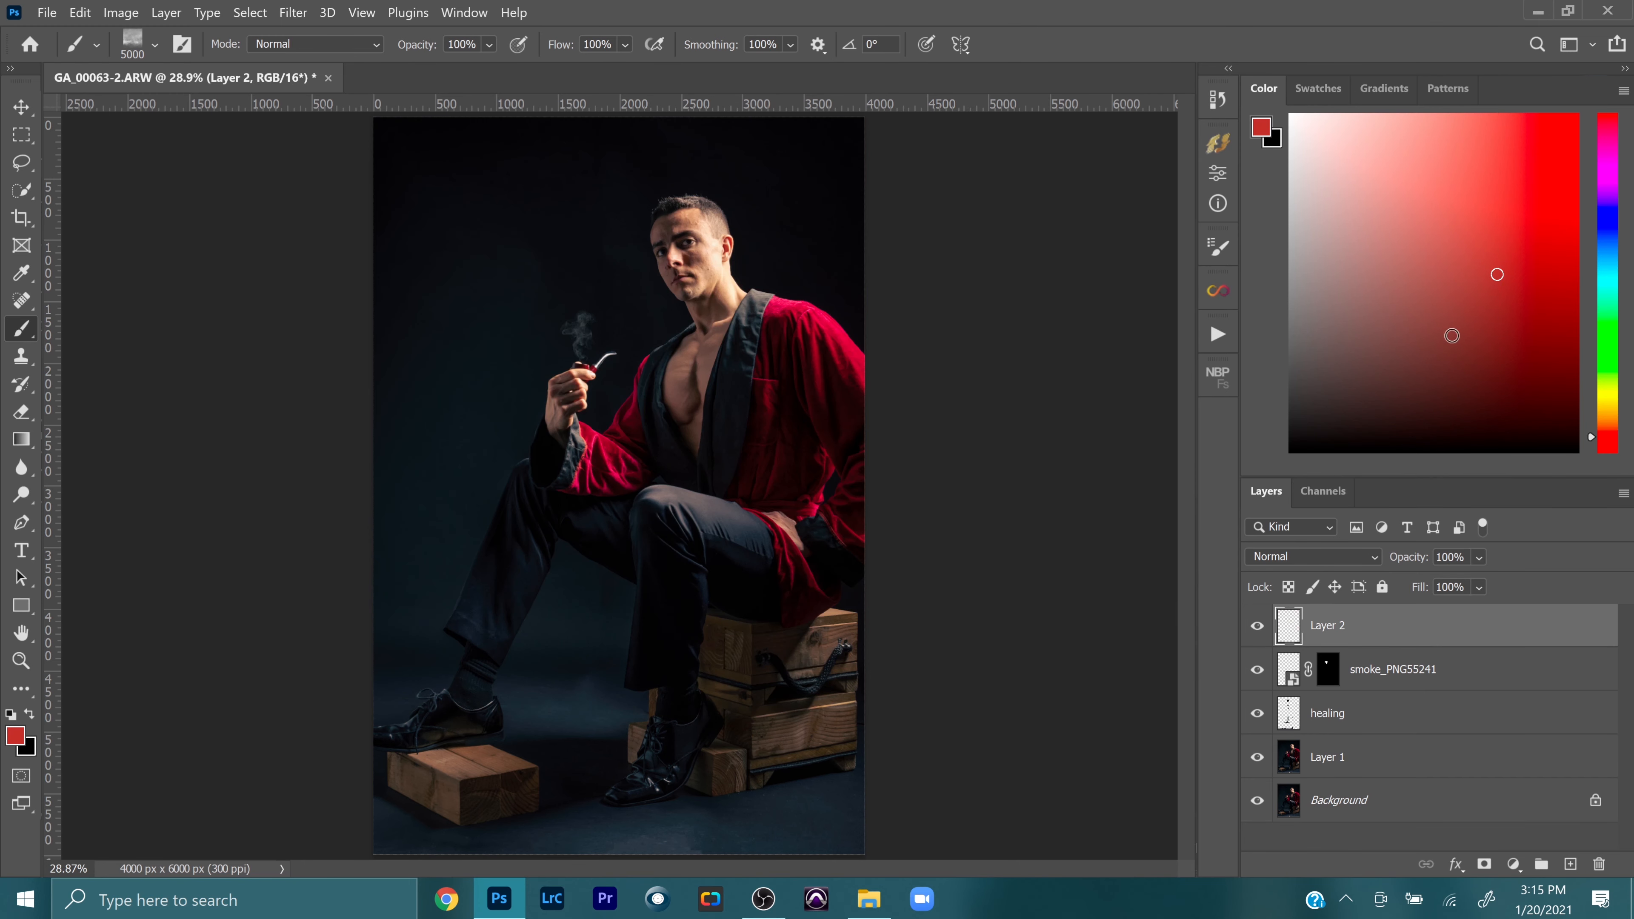
drag(1457, 263, 1289, 113)
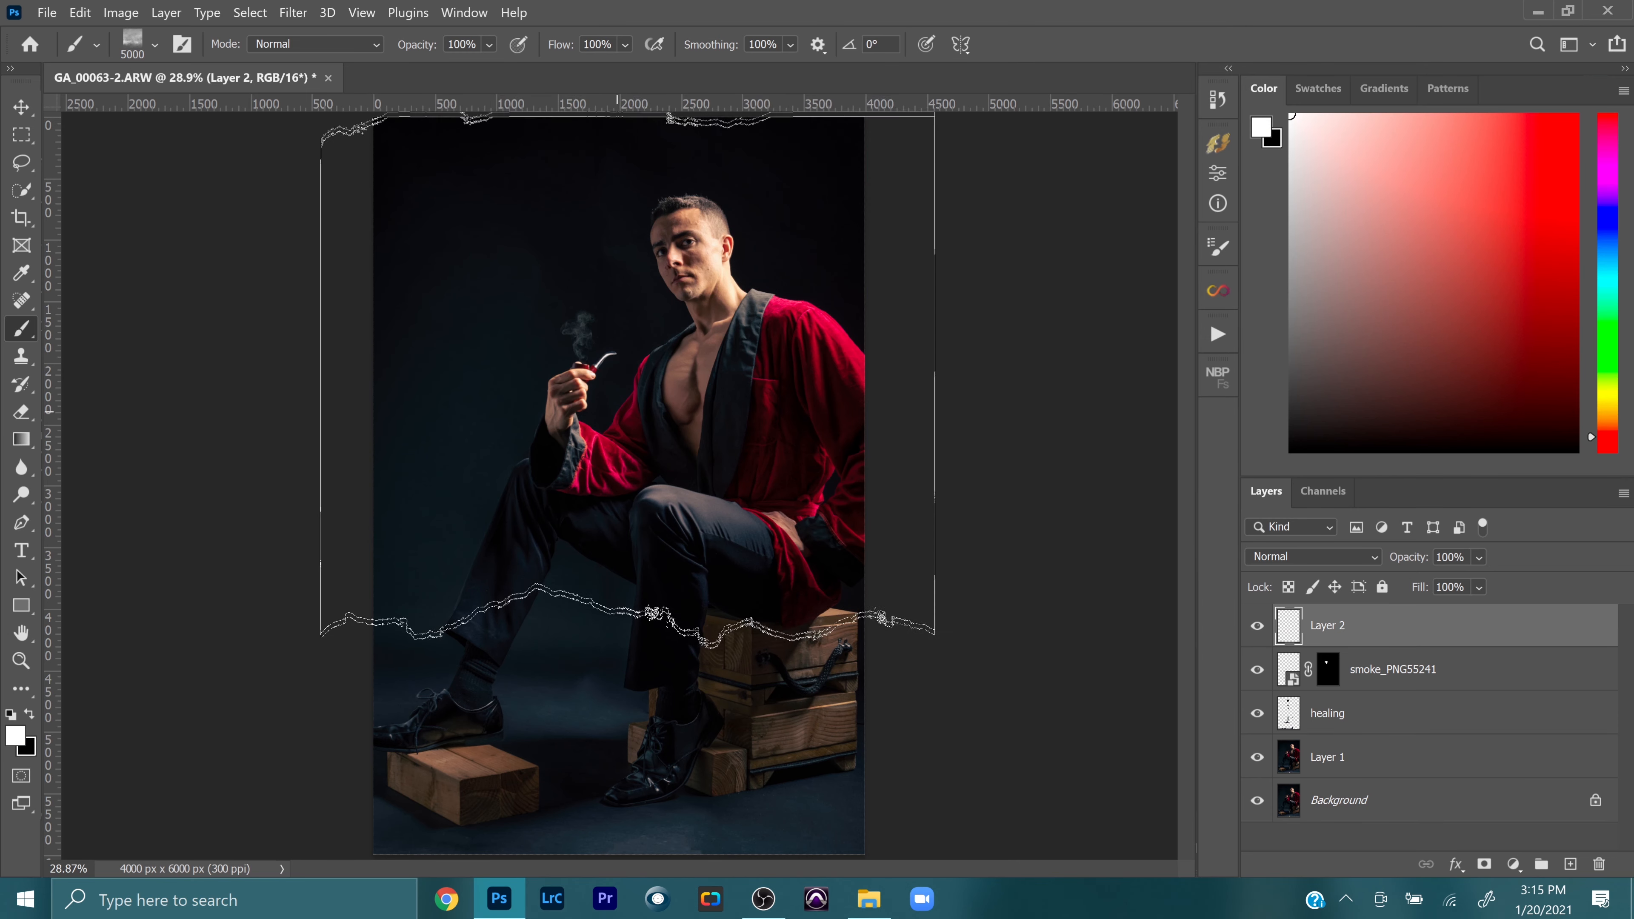
click(626, 368)
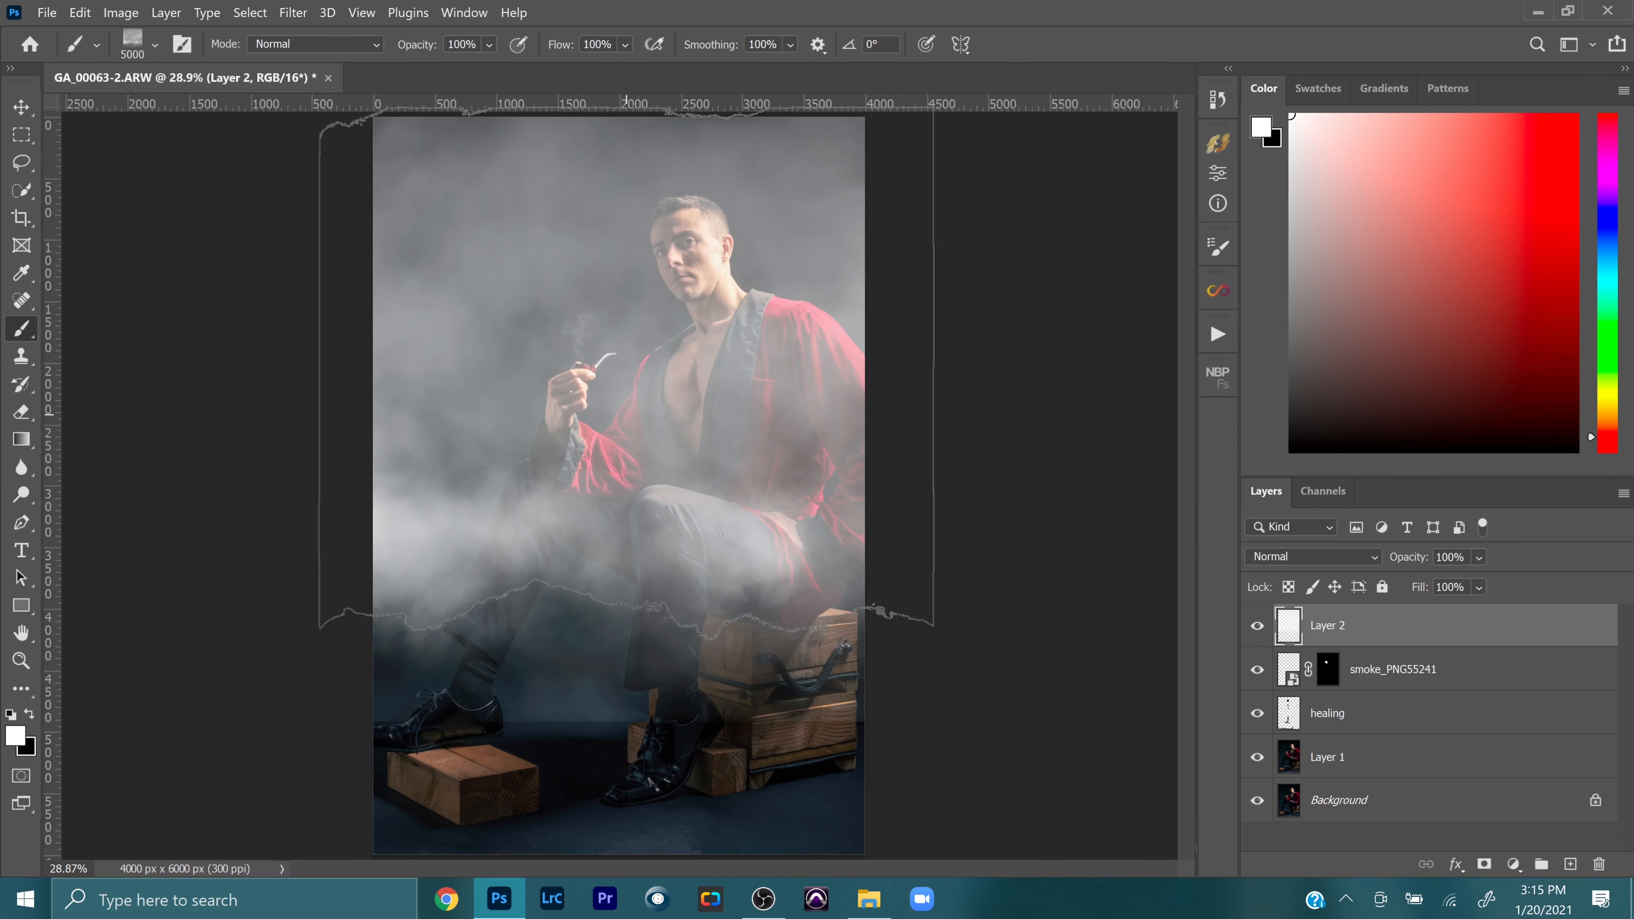
Step: Lower the white fog layer's opacity to 9%
click(1478, 559)
drag(1544, 582, 1456, 577)
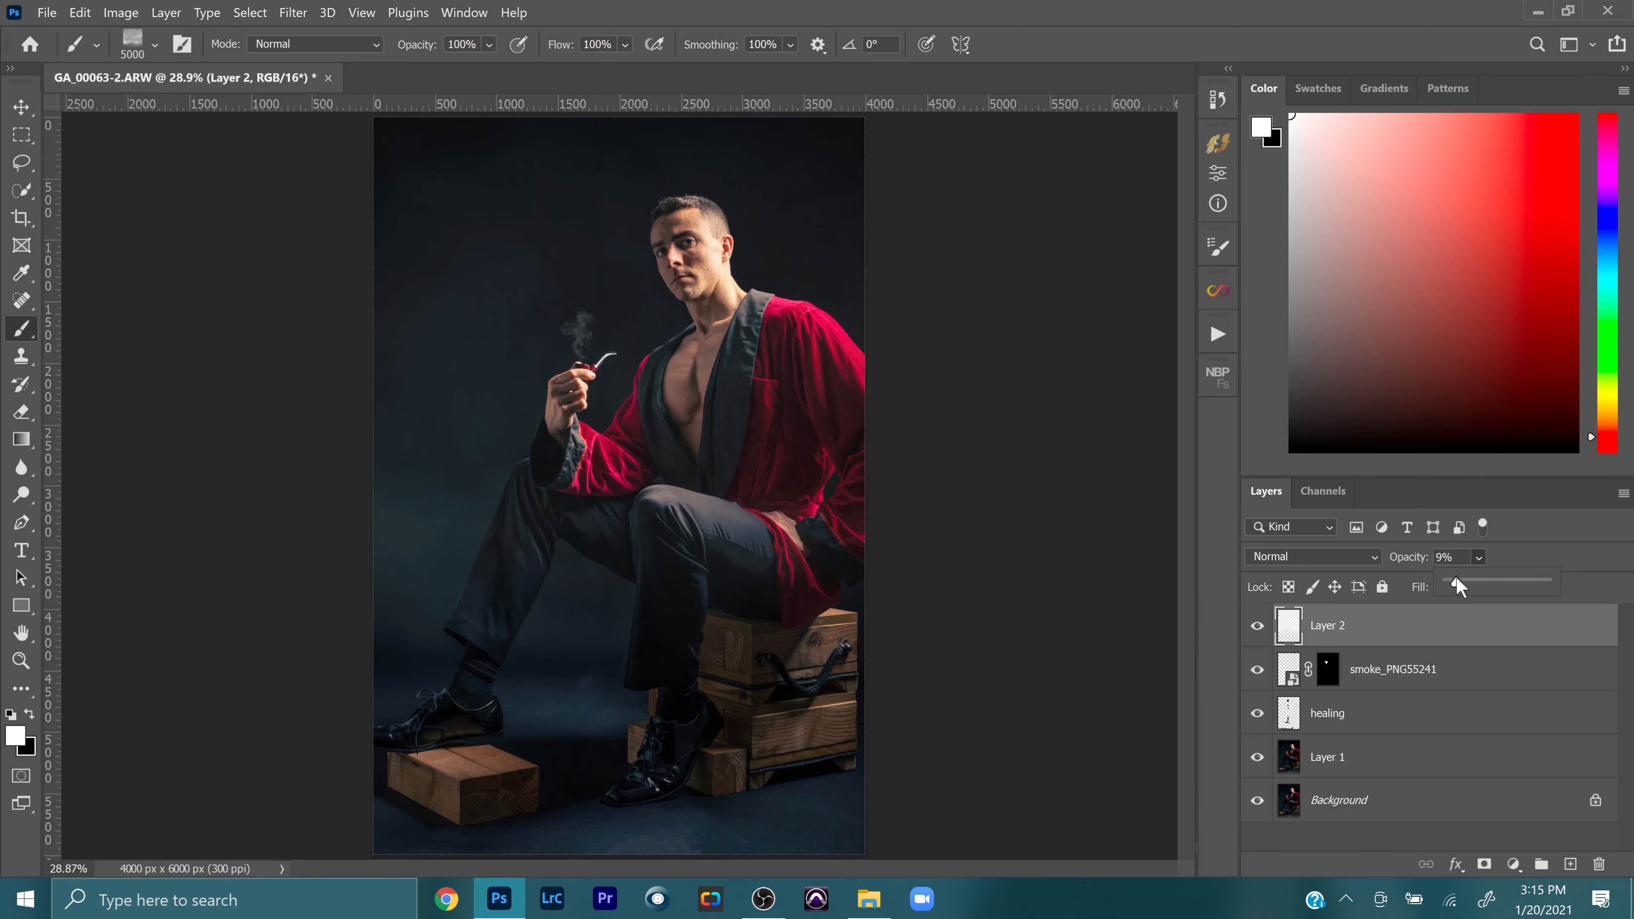
click(1543, 522)
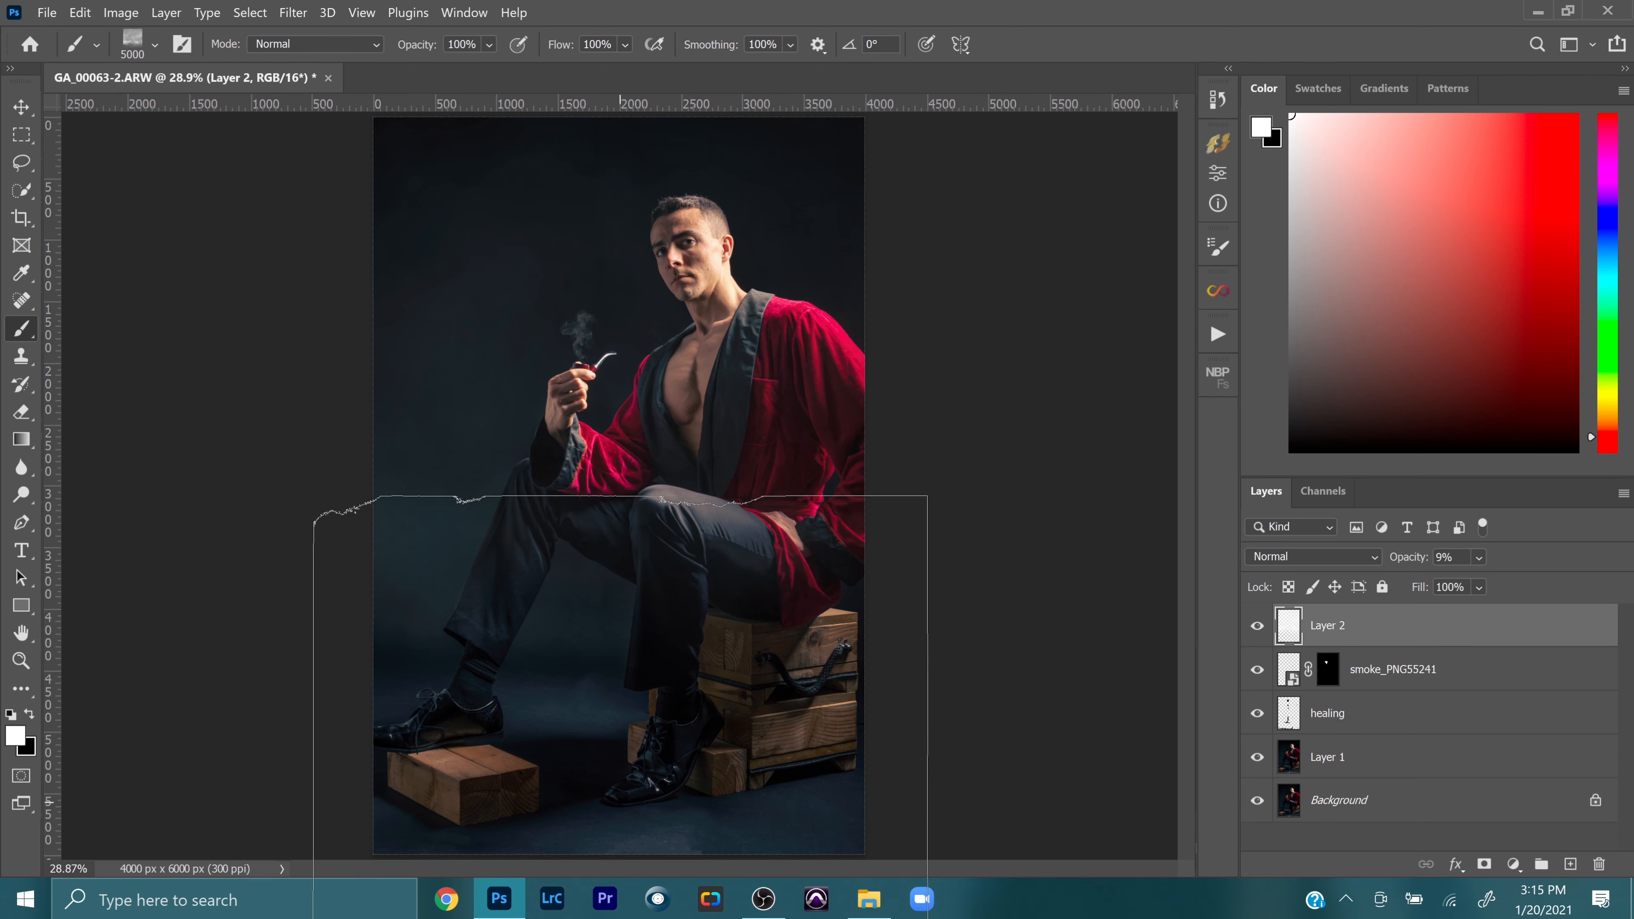
click(620, 772)
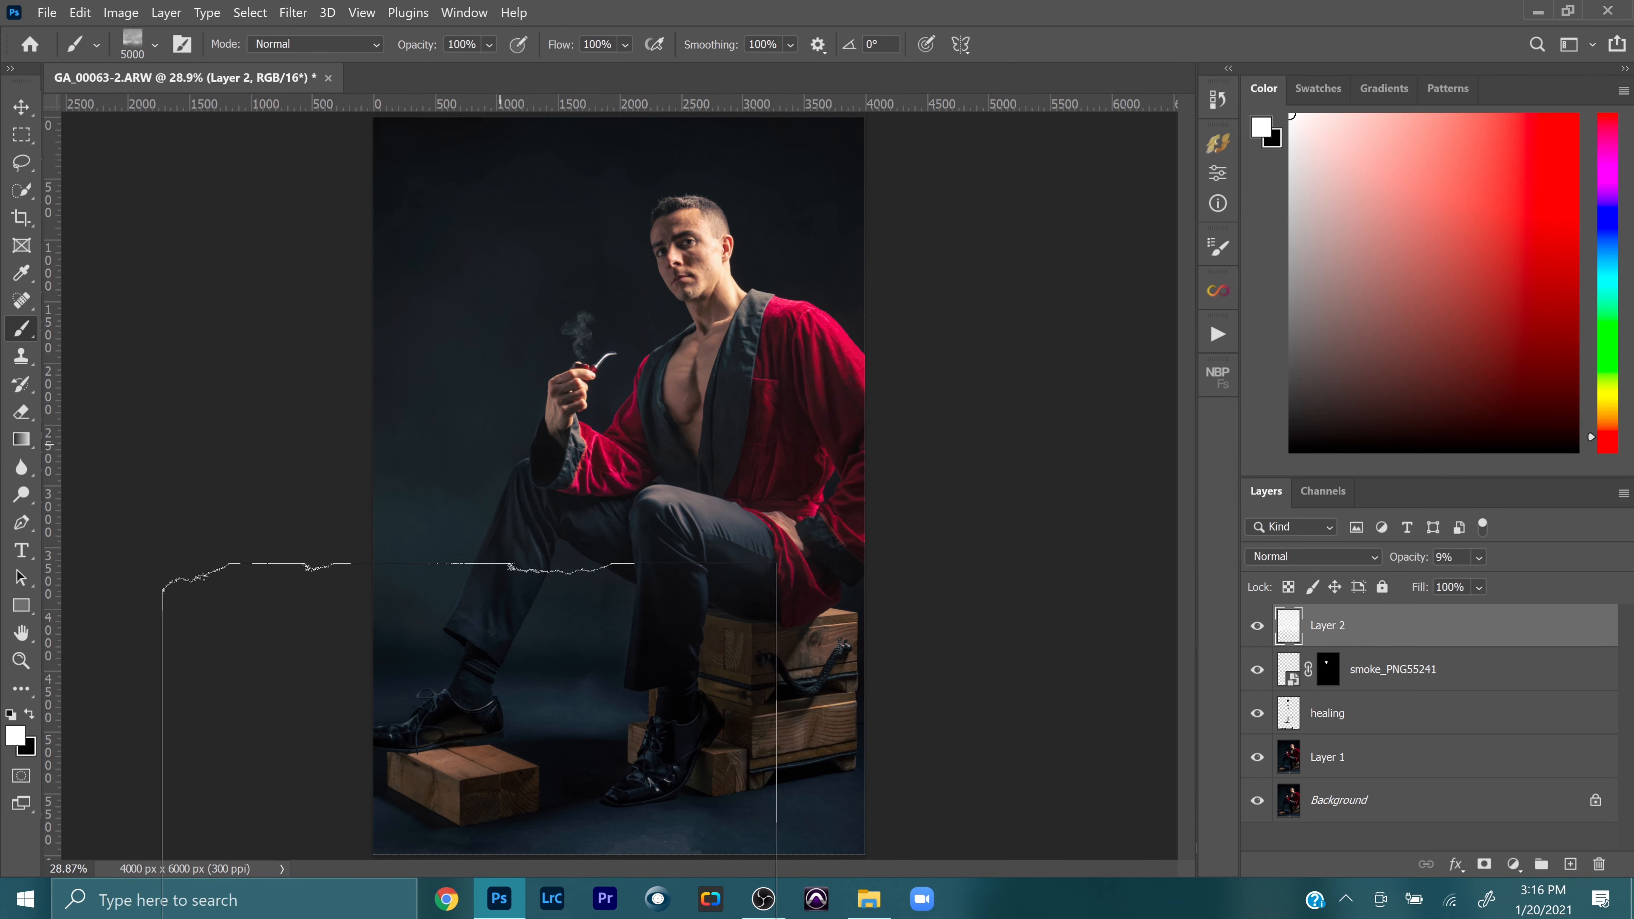
Step: Collapse the fog brush set and expand the ATMOS 1 by care4art brush set
click(130, 45)
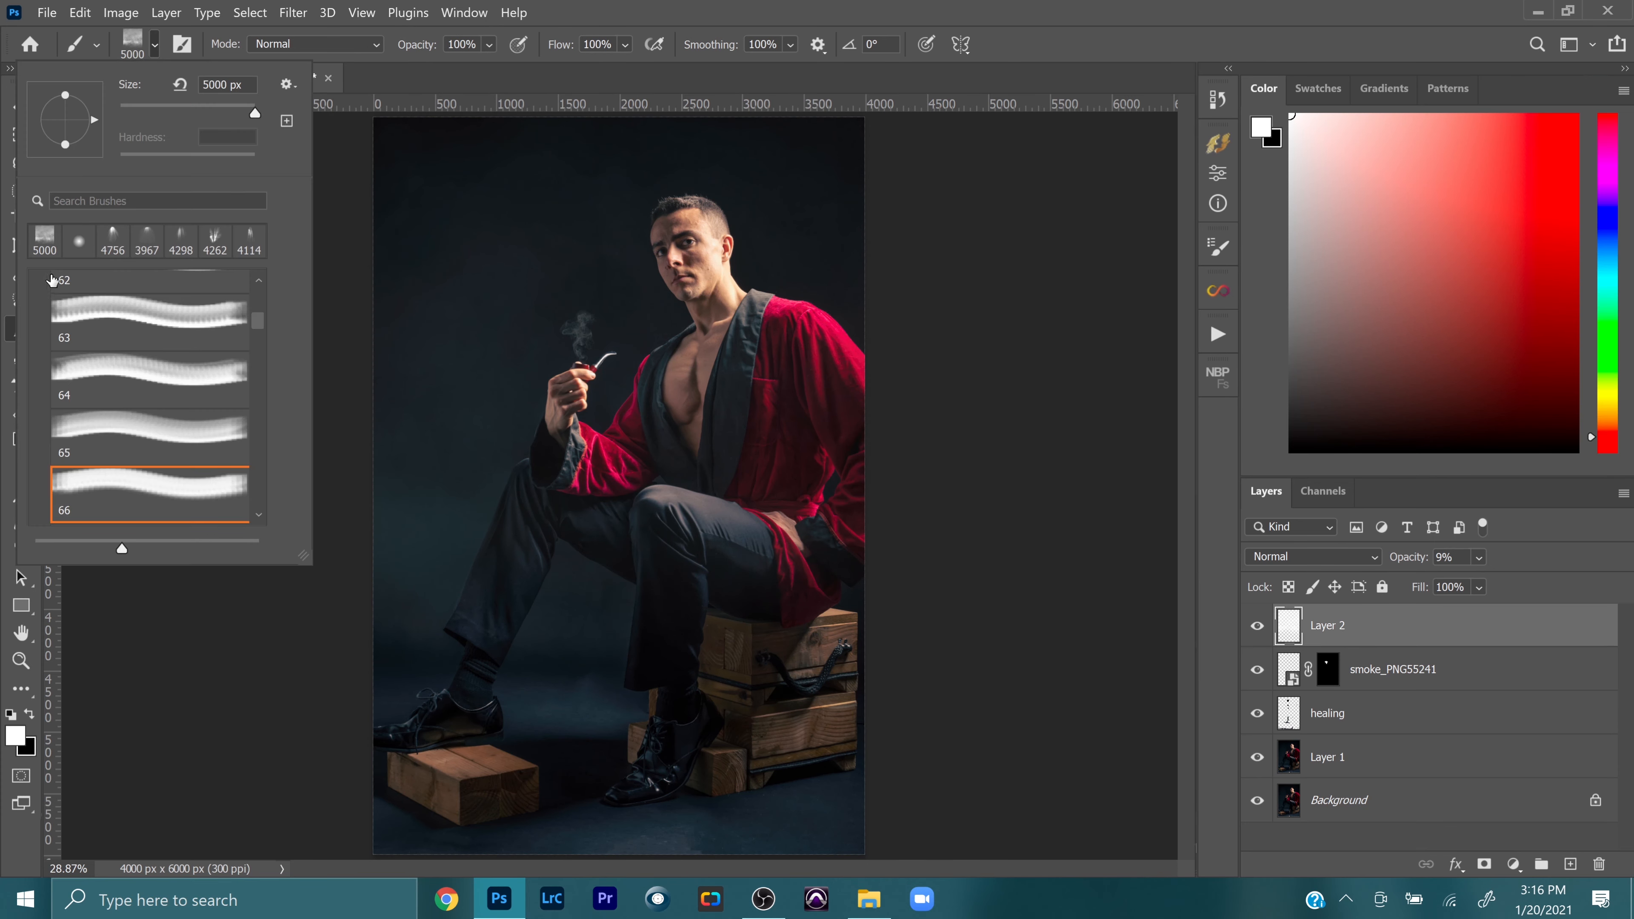
scroll(52, 279, up, 10)
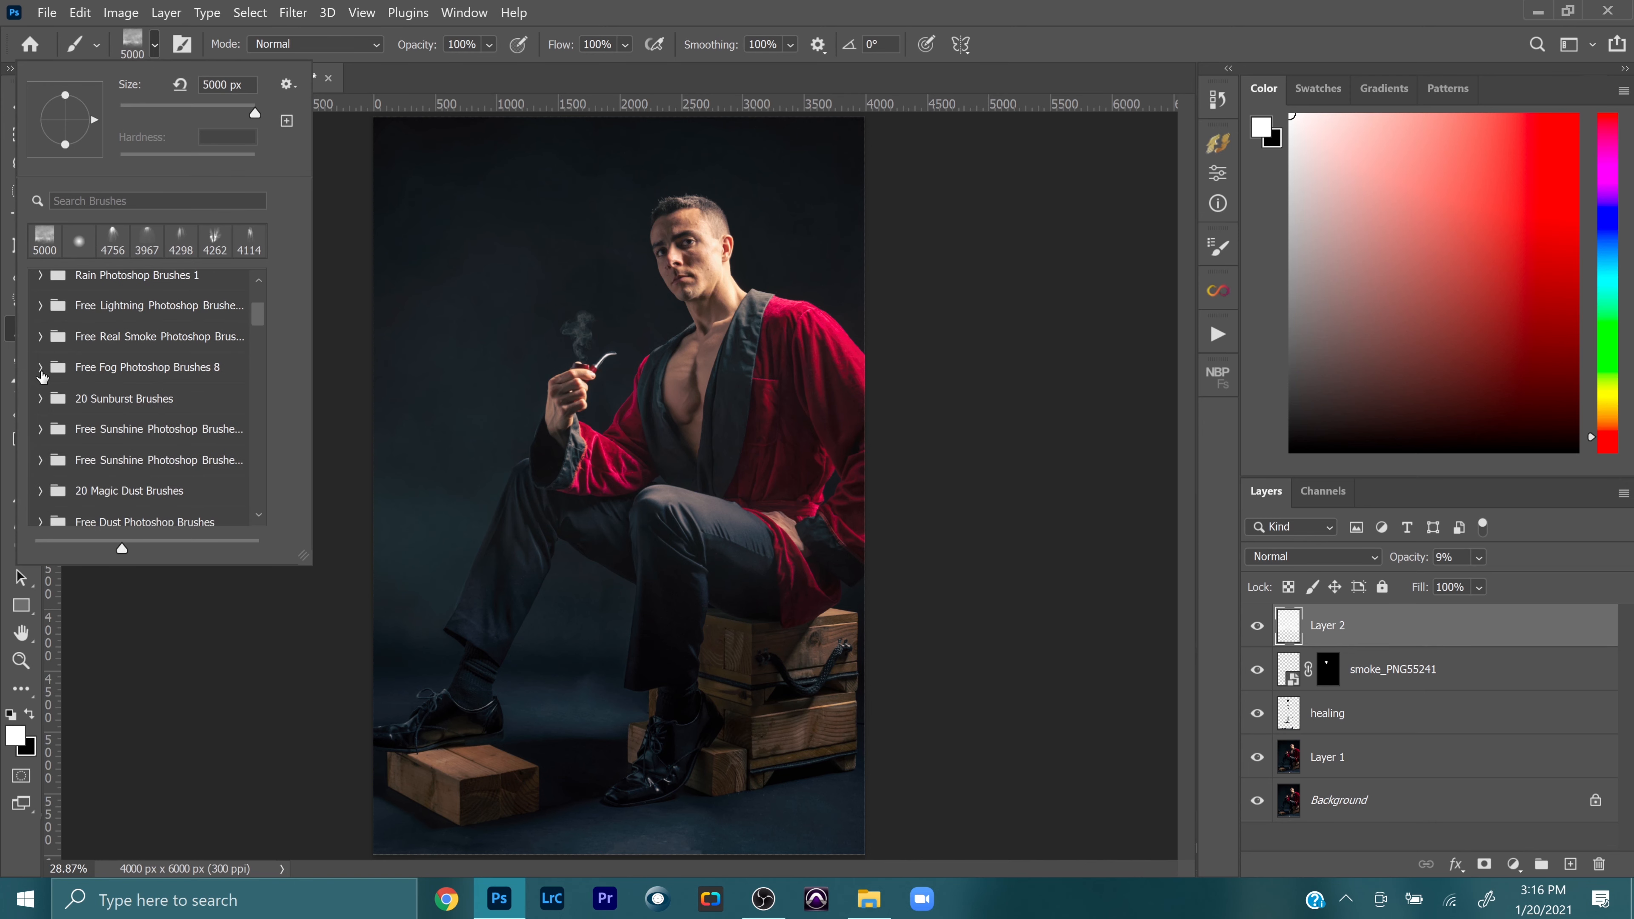
scroll(105, 402, down, 2)
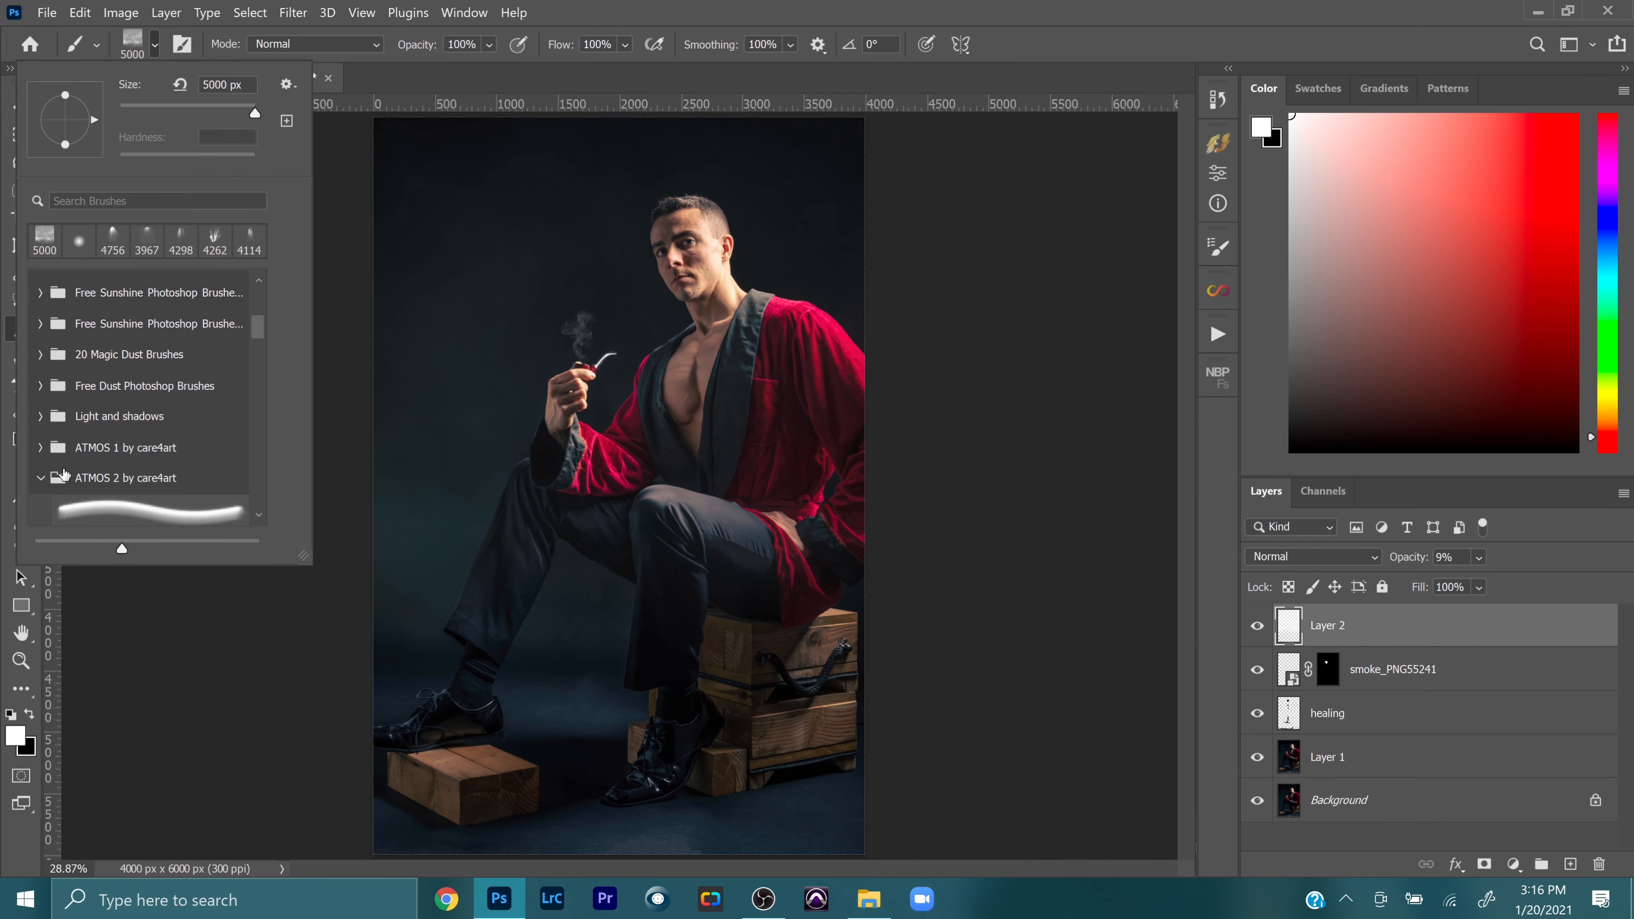
scroll(64, 475, down, 3)
scroll(116, 386, up, 4)
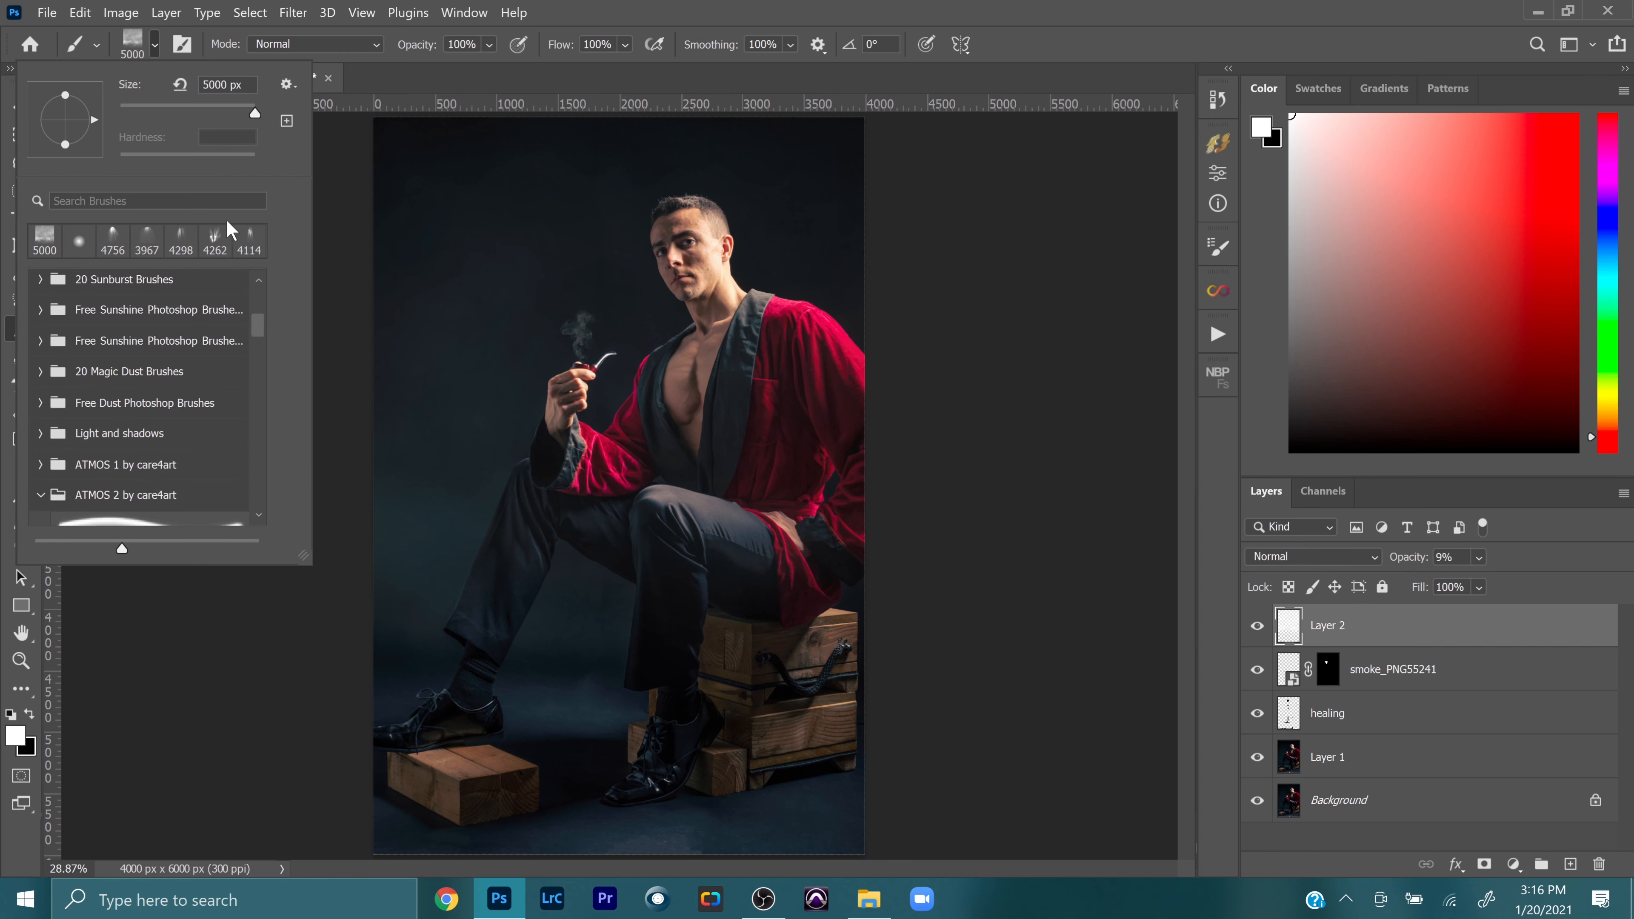
scroll(157, 406, down, 1)
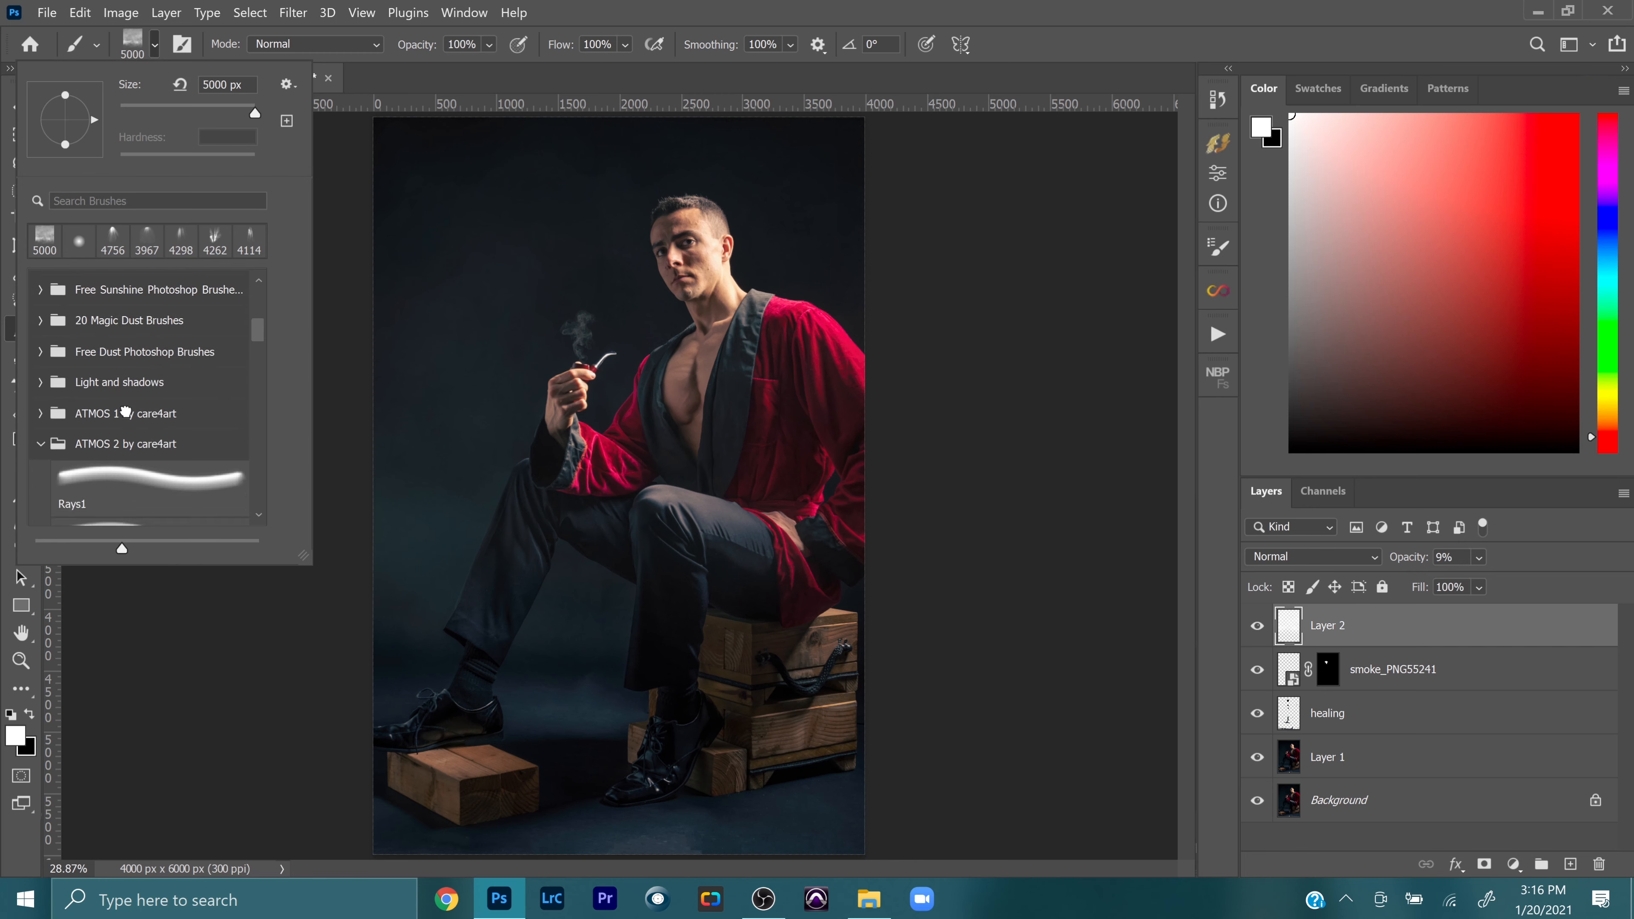
click(119, 427)
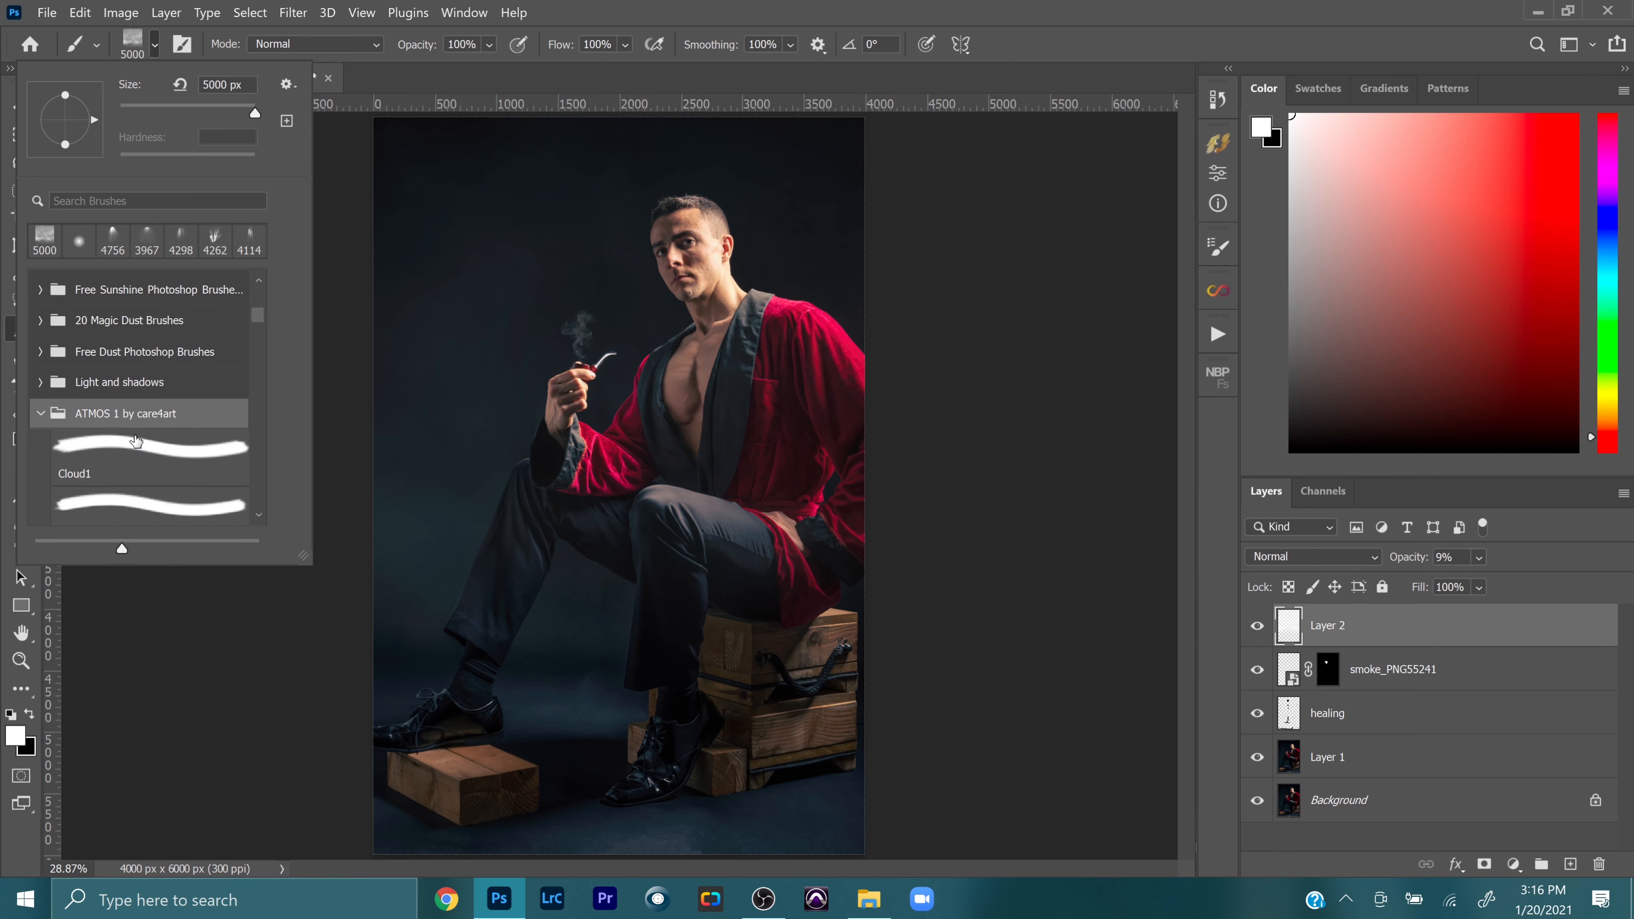
Step: Preview the Cloud1 through Cloud10 brushes in the ATMOS 1 by care4art set as alternatives for the fog
scroll(148, 386, down, 2)
click(207, 366)
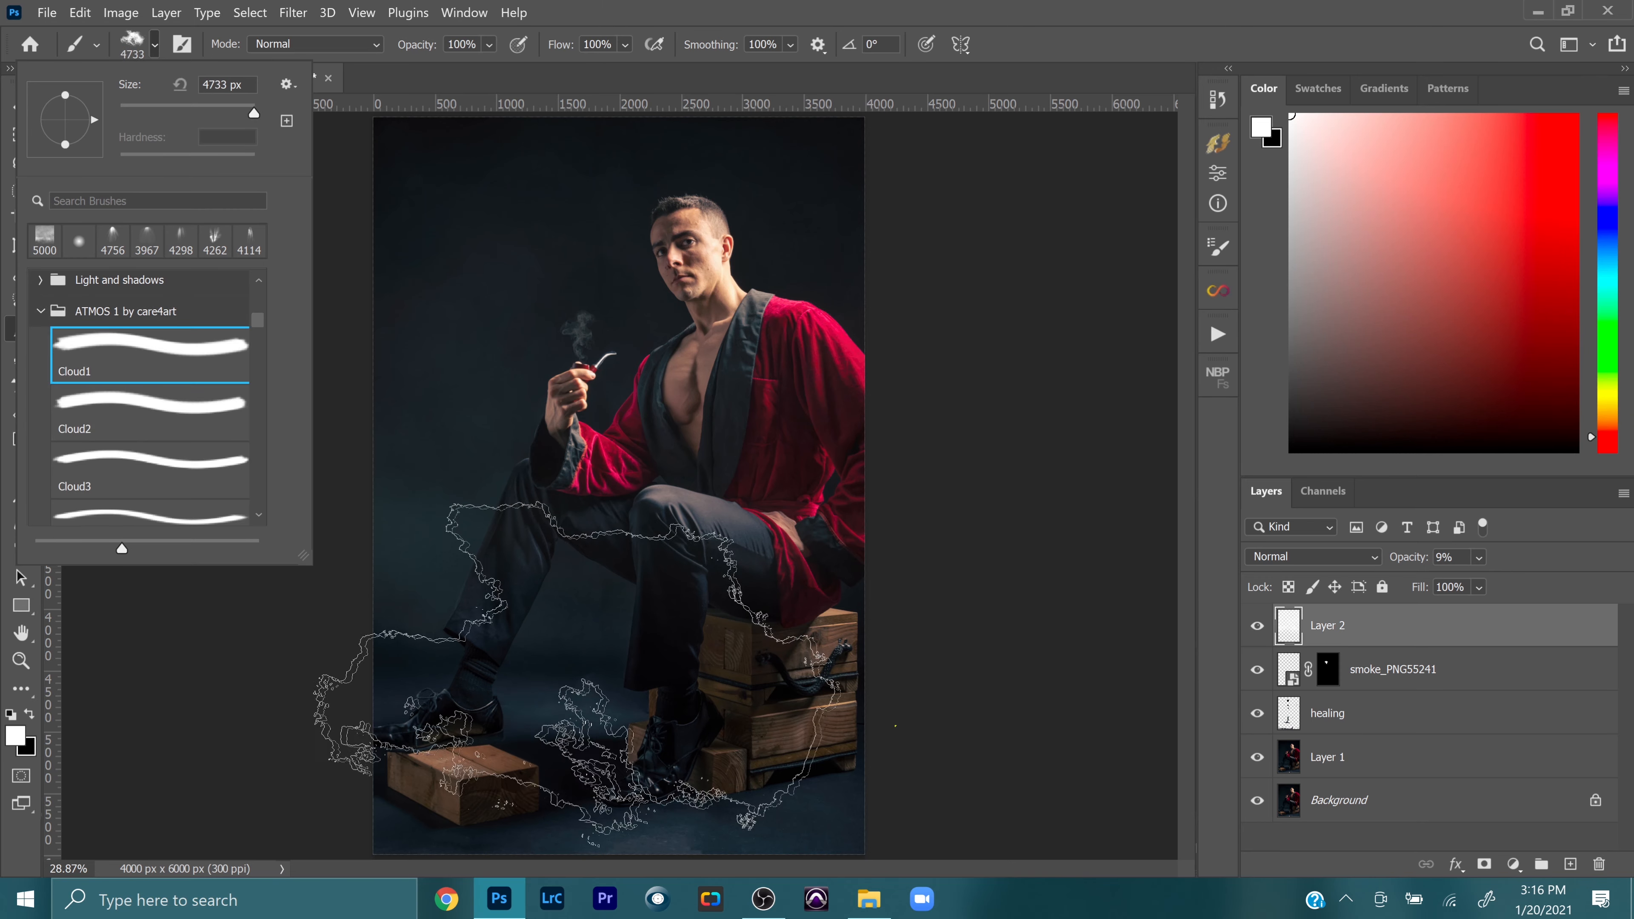
click(212, 422)
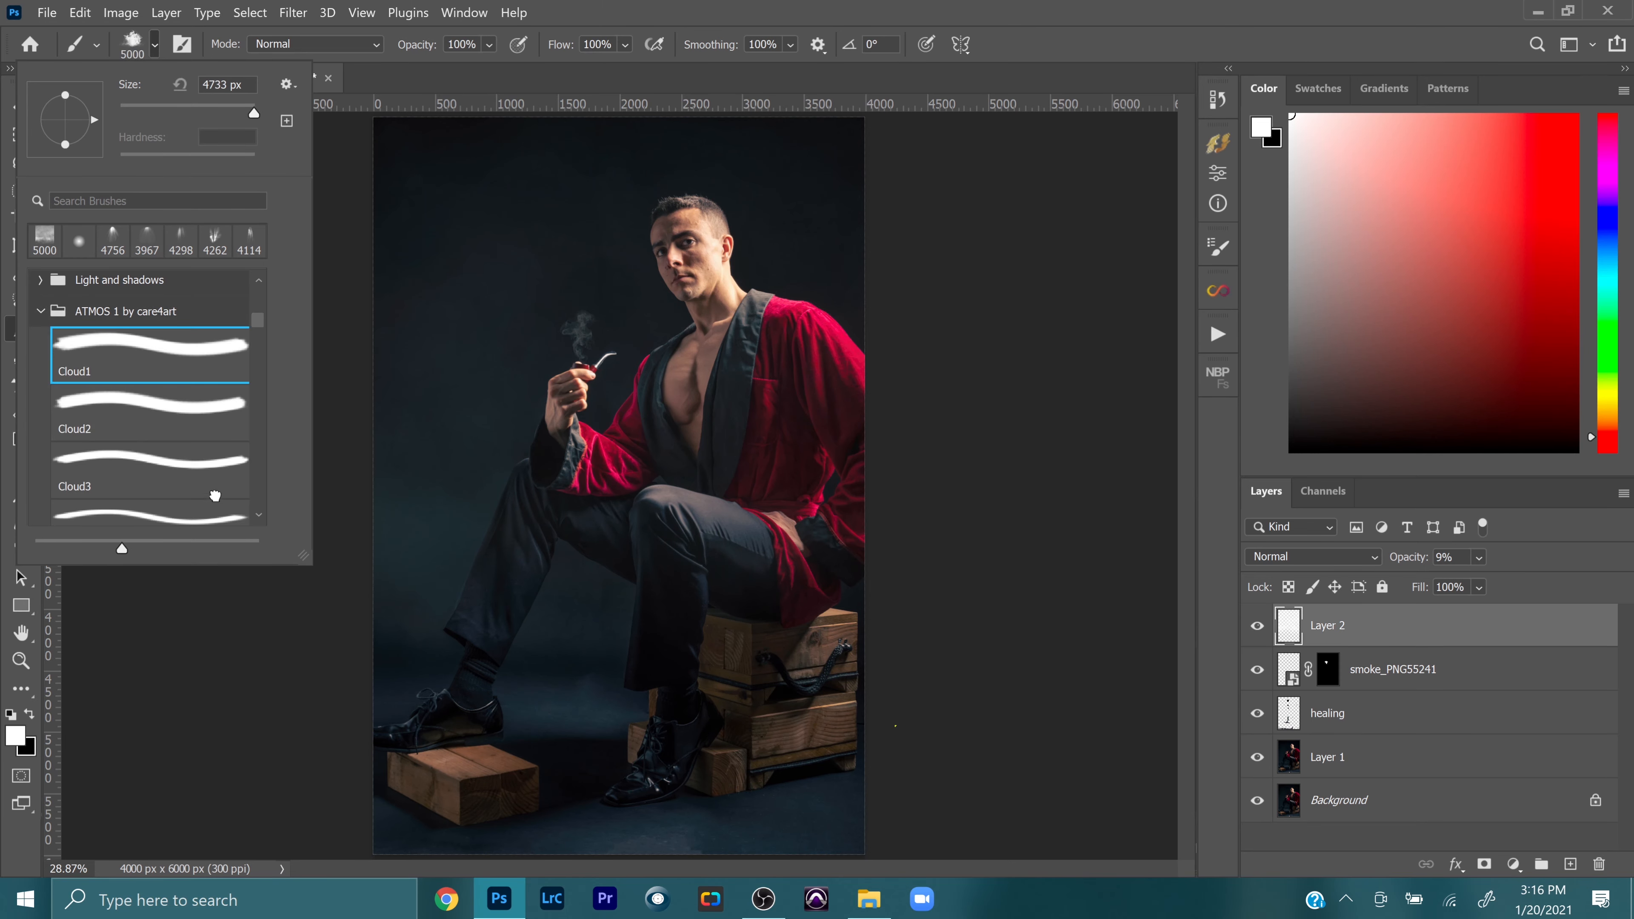
click(172, 476)
scroll(172, 445, down, 1)
scroll(172, 444, down, 2)
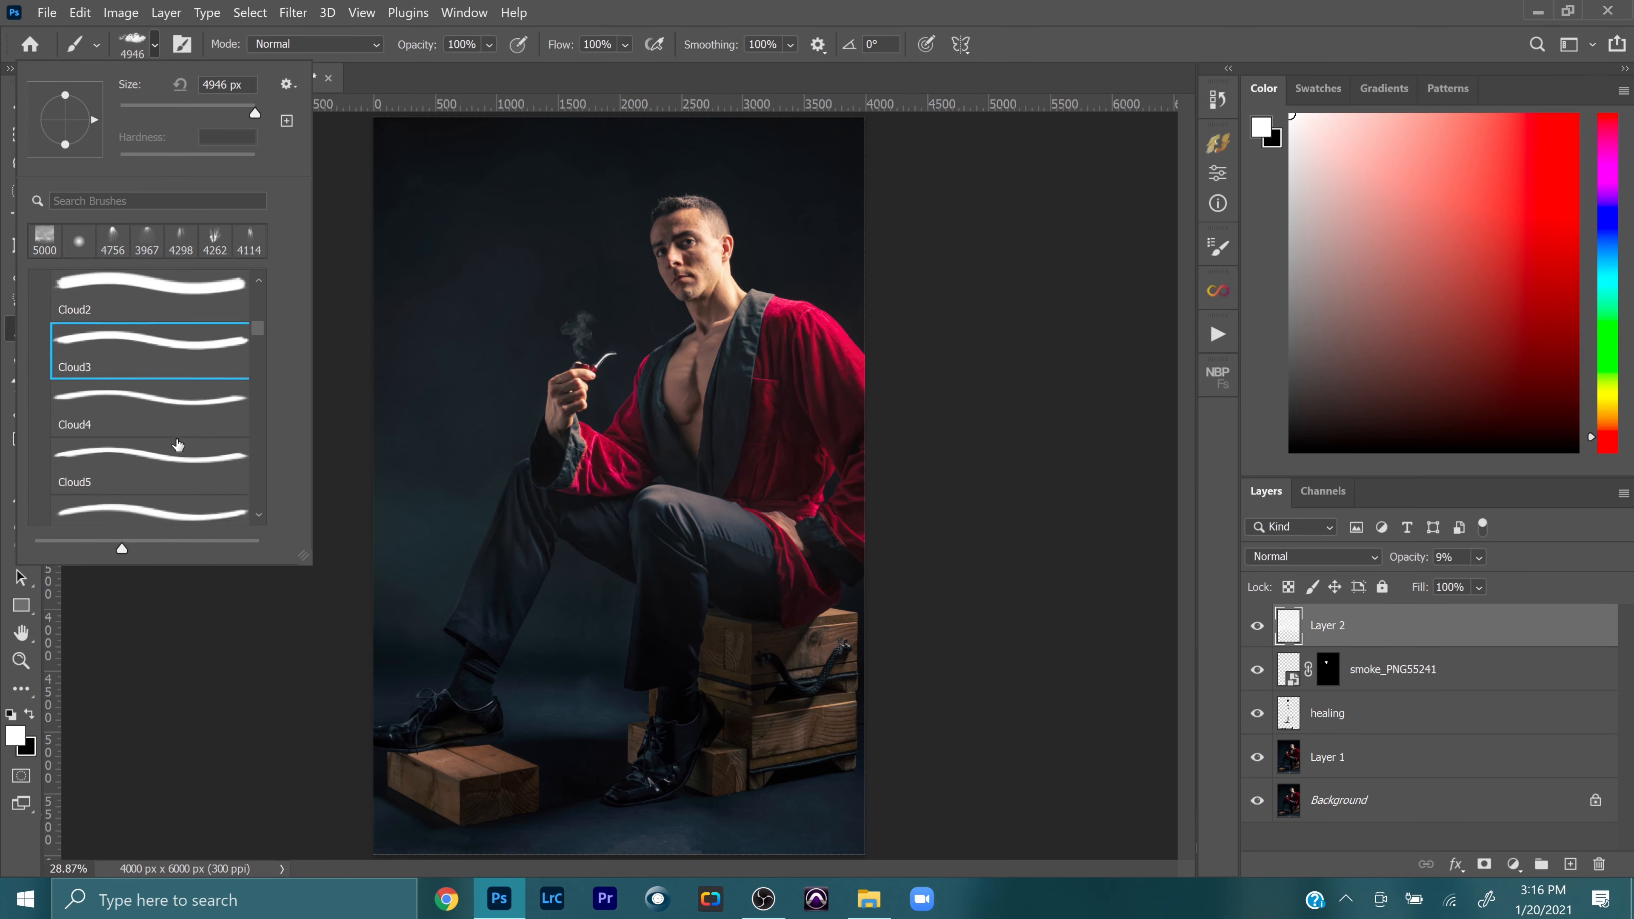
click(172, 451)
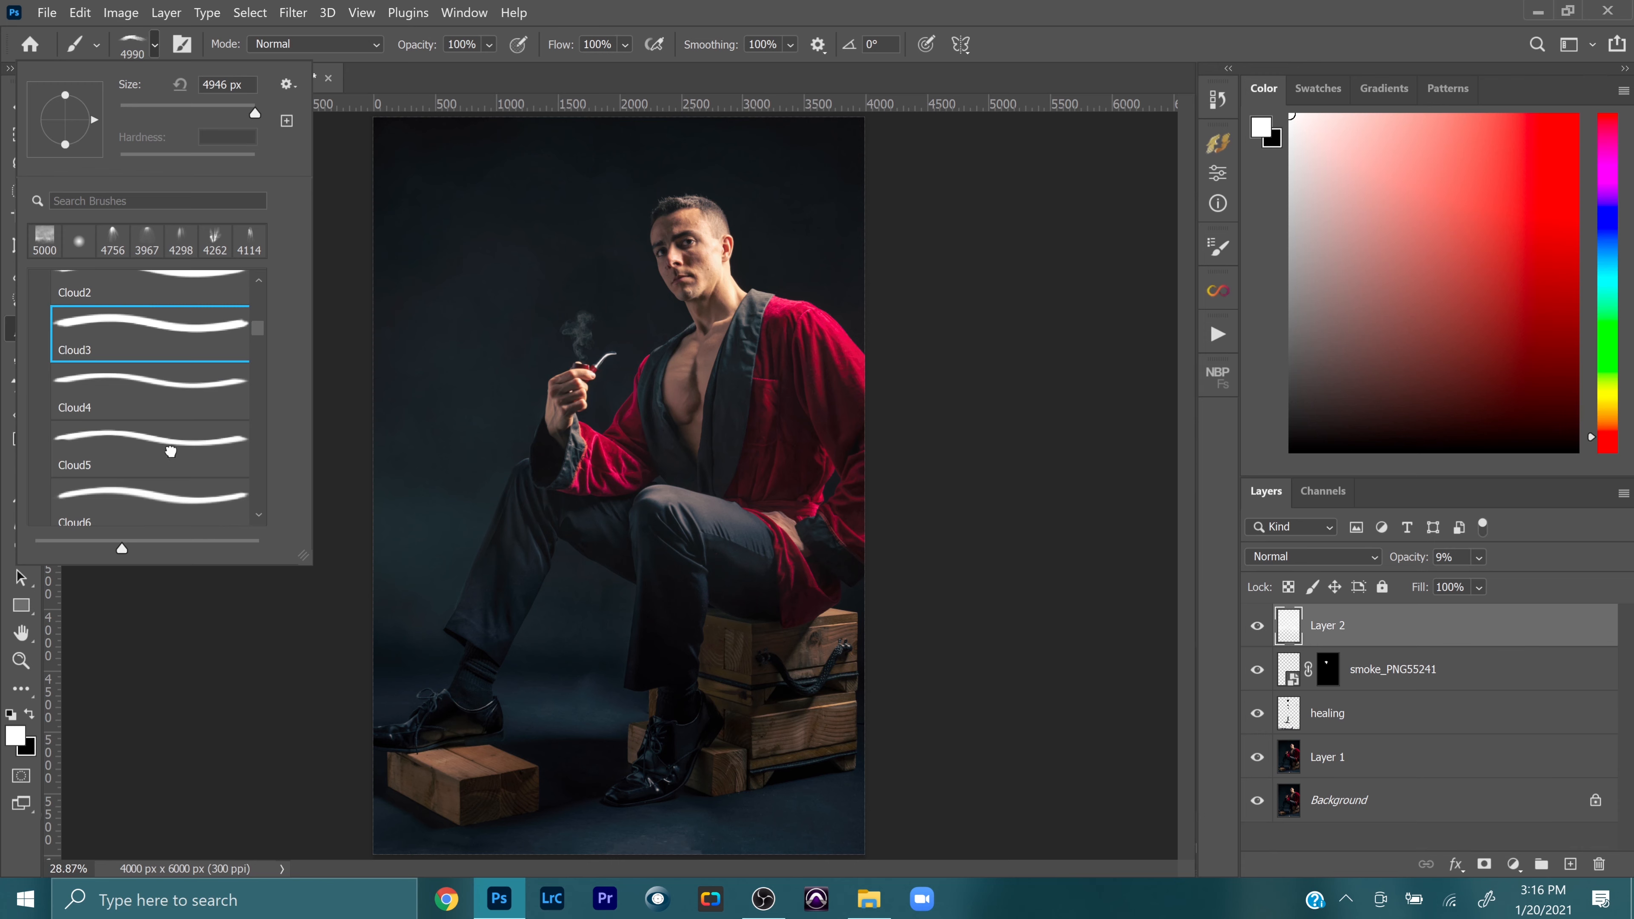
click(138, 512)
scroll(138, 512, down, 1)
scroll(155, 444, down, 2)
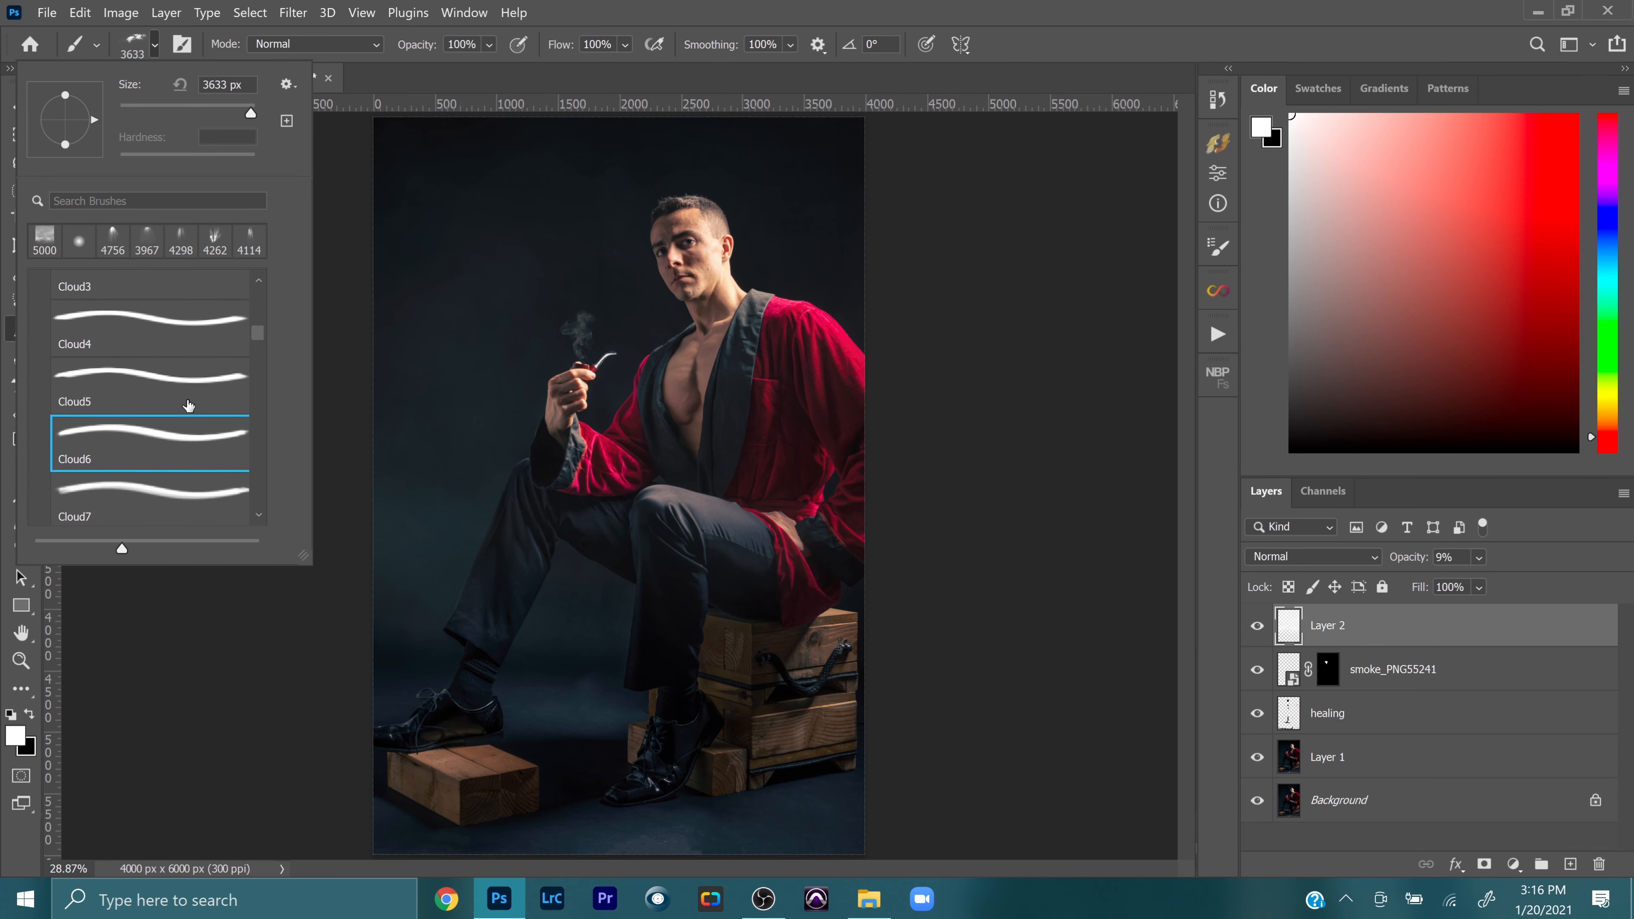
click(156, 442)
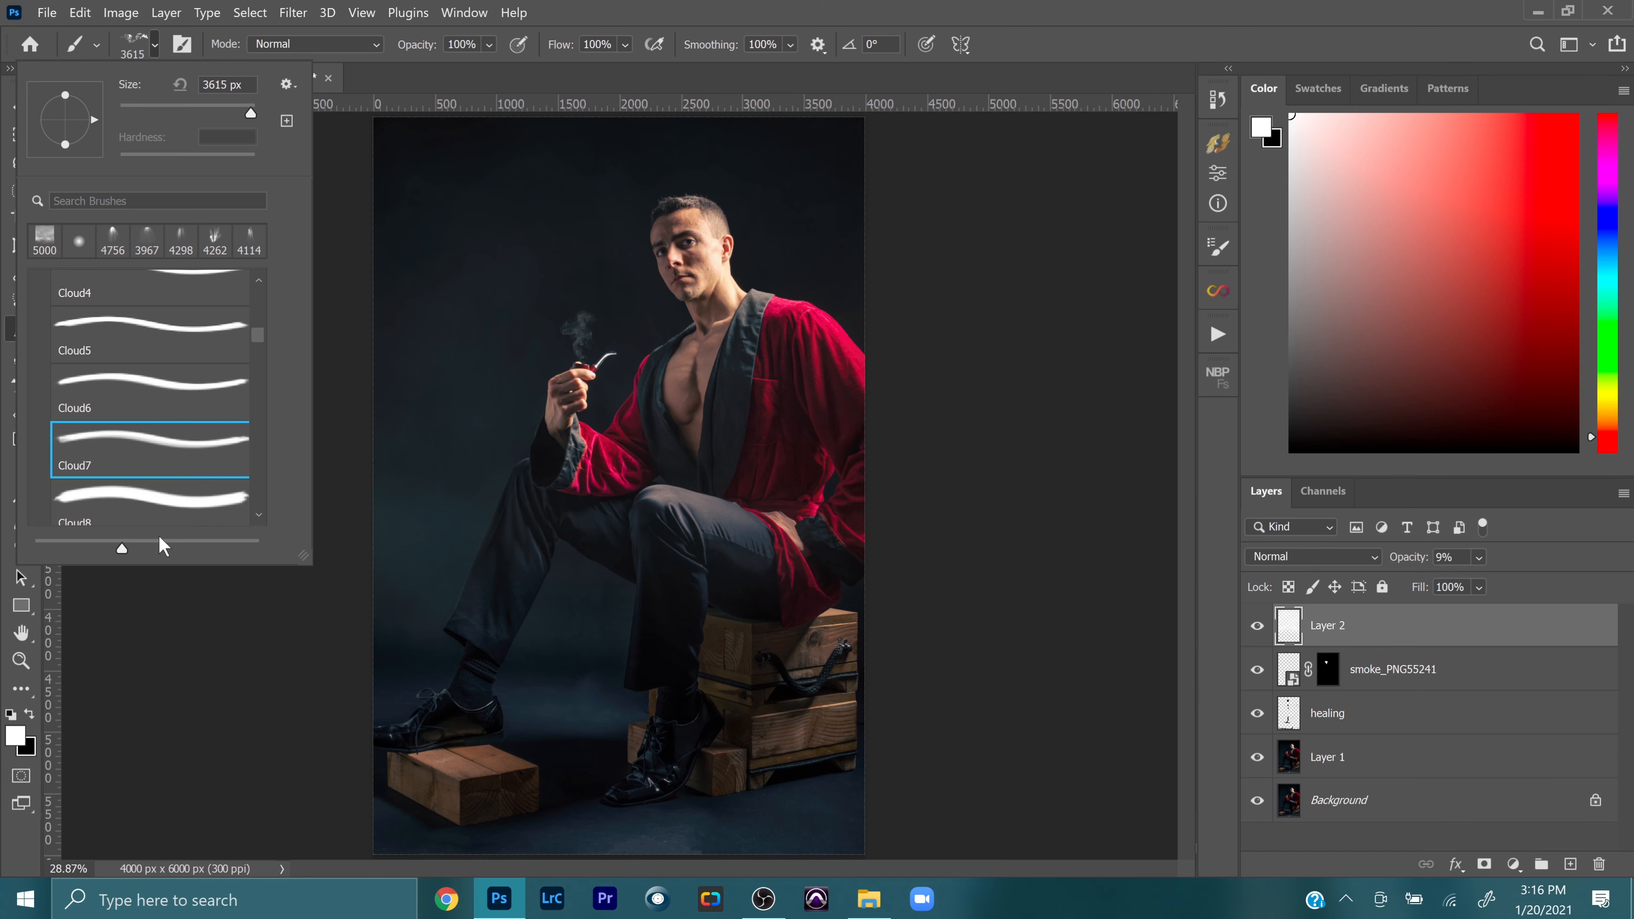
click(167, 494)
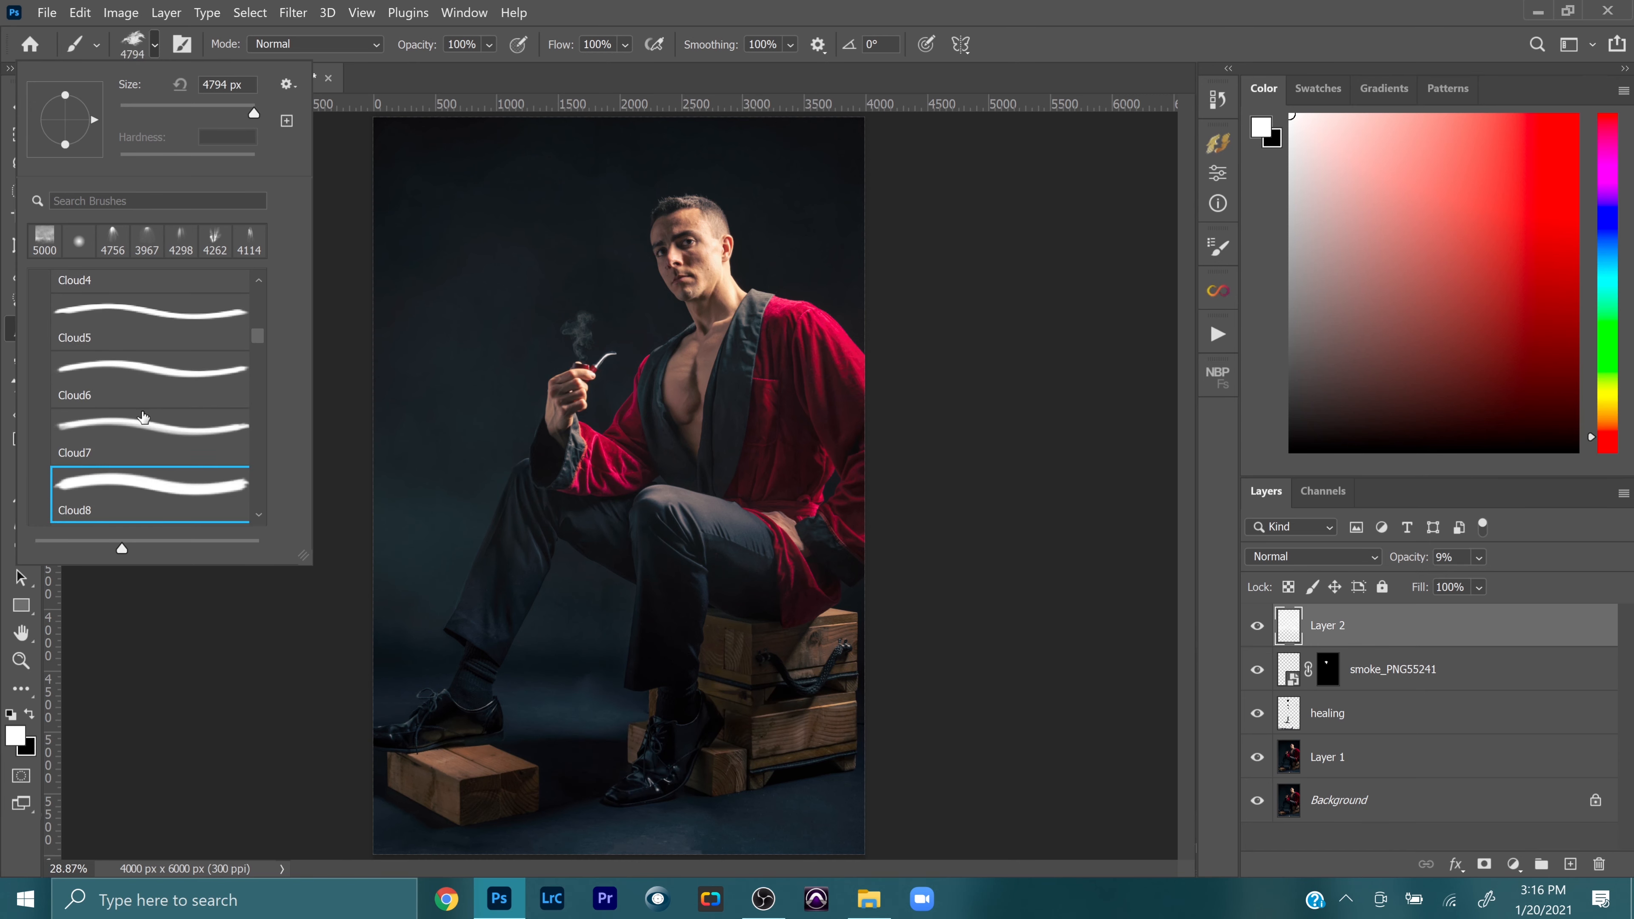
scroll(144, 418, down, 3)
click(212, 418)
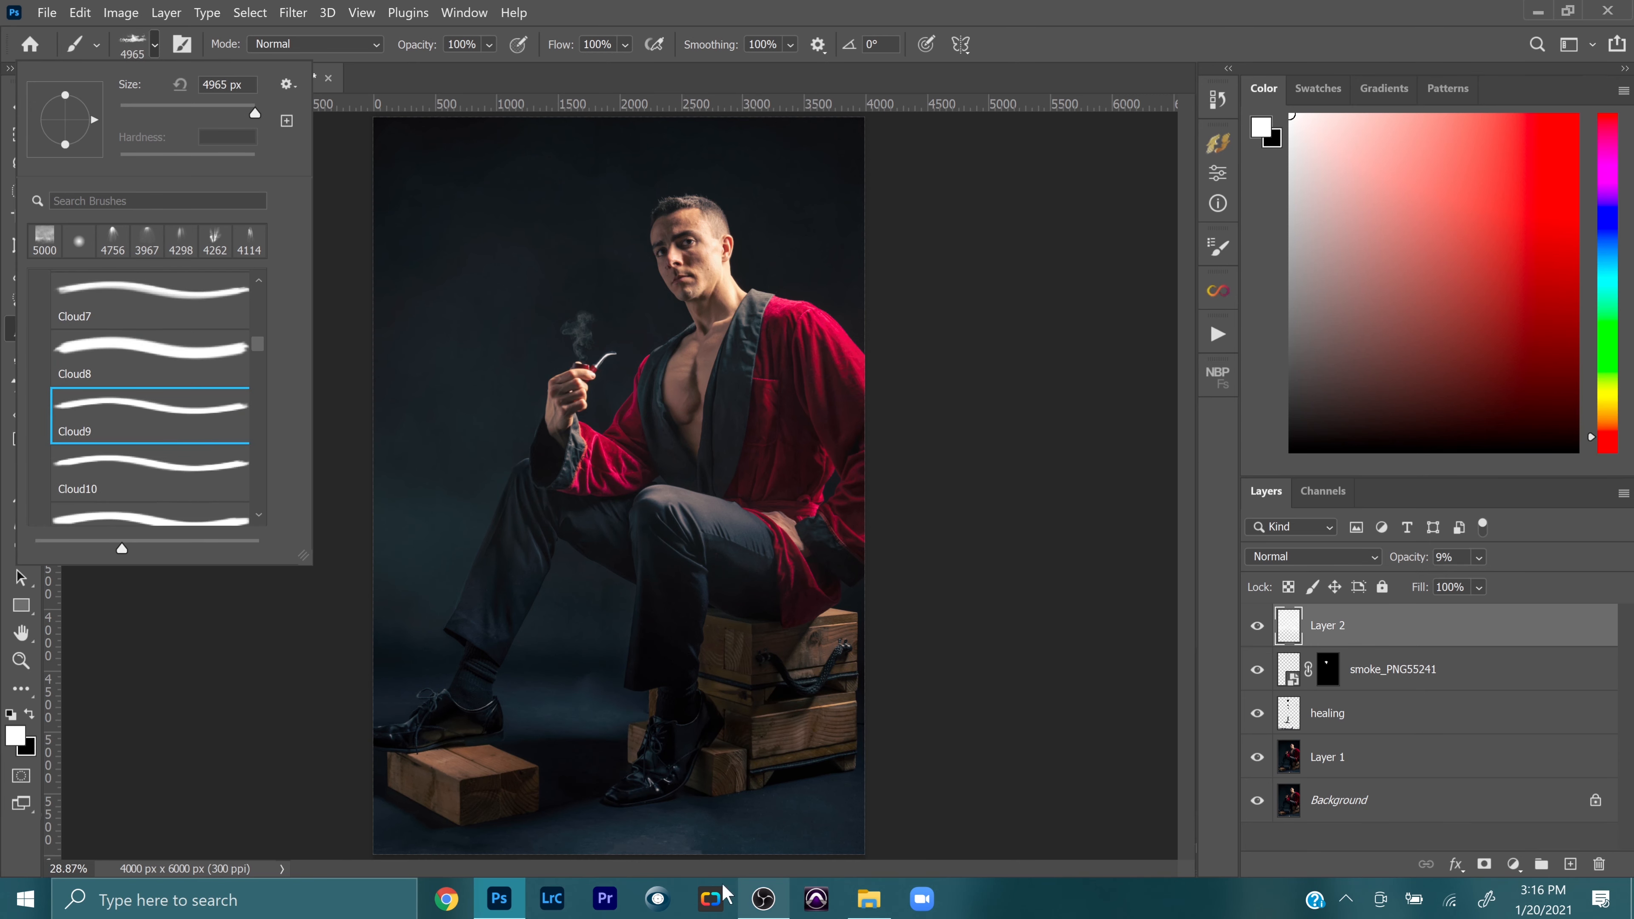
click(163, 480)
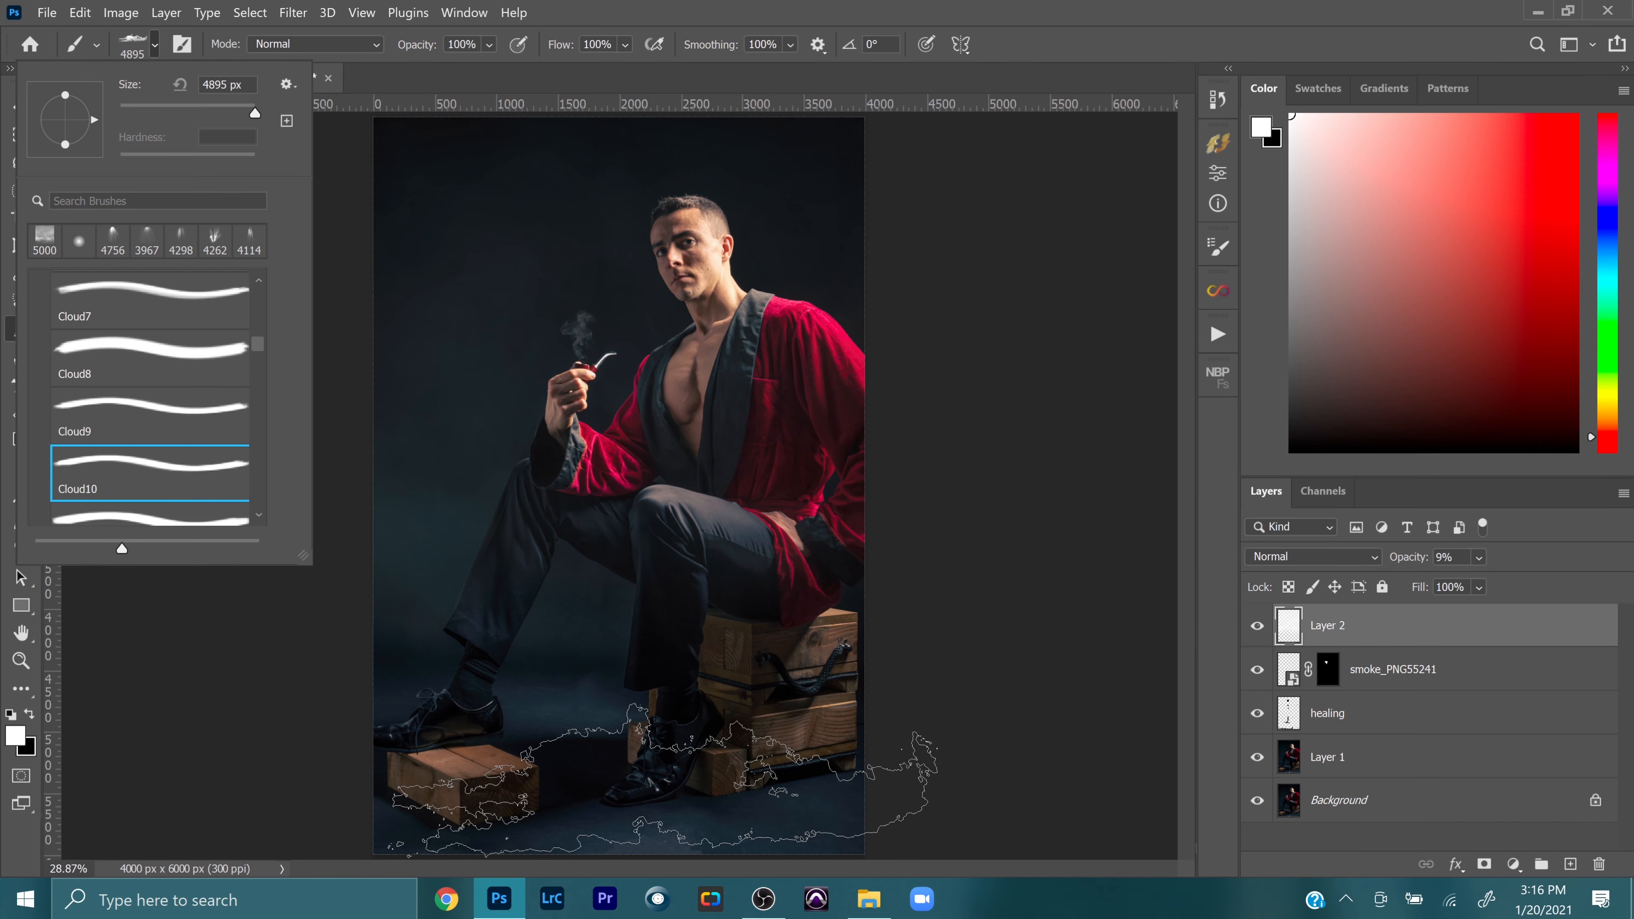
Step: Compare the fog brushes in the ATMOS 1 set and choose Fog1 at 5000 px
scroll(175, 456, down, 3)
click(154, 512)
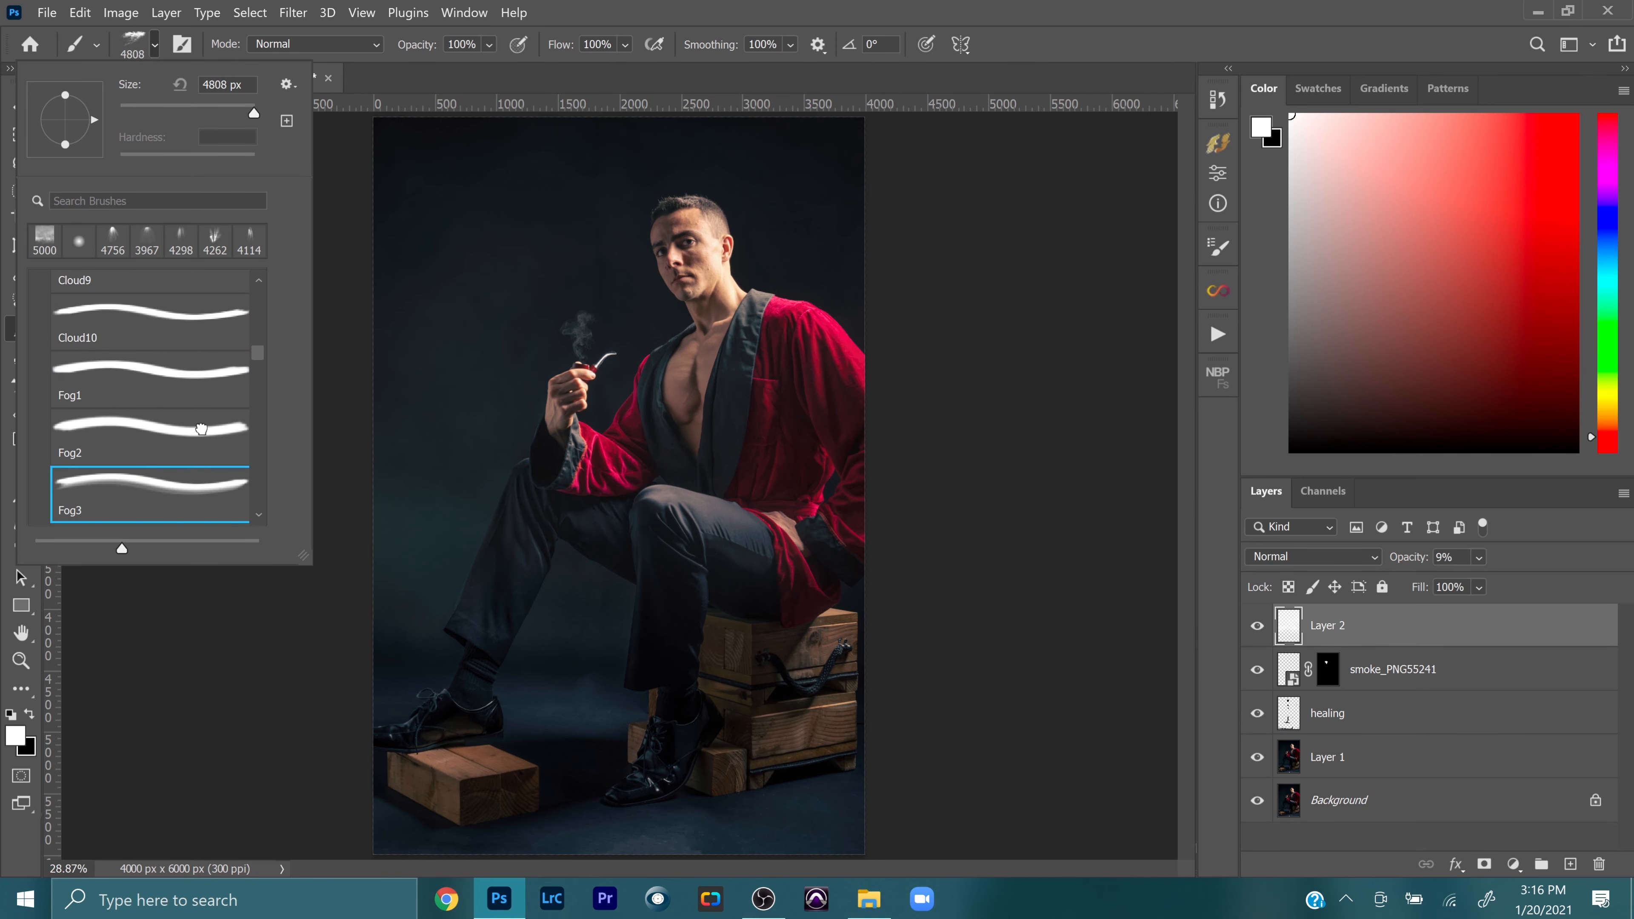
click(201, 429)
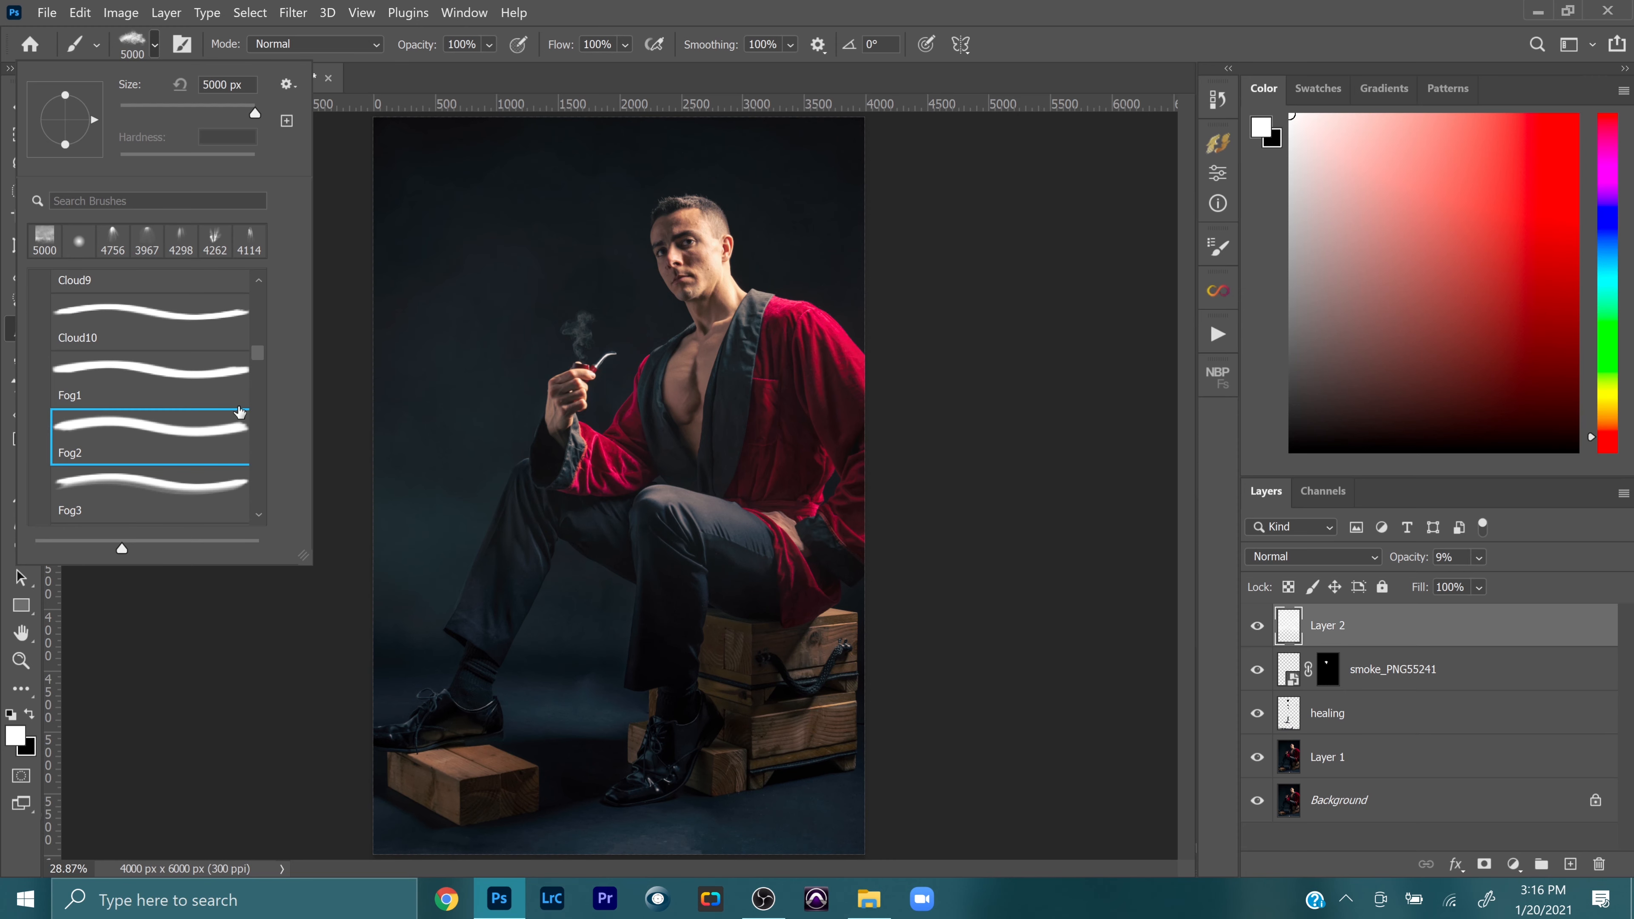
click(223, 380)
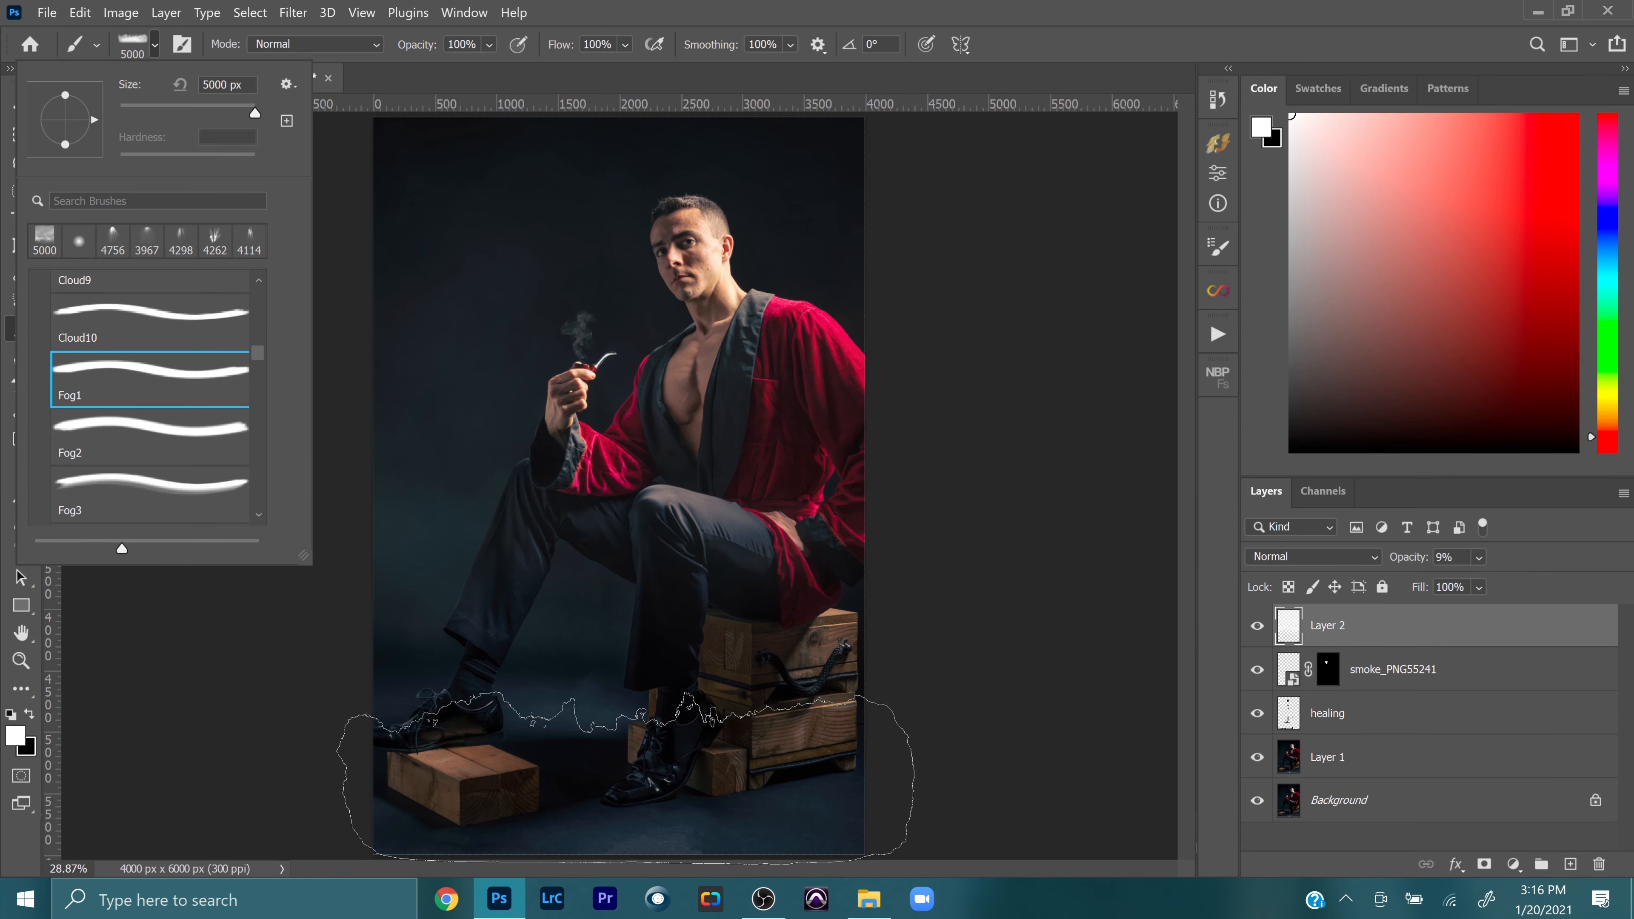
Step: Try a fog stamp on Layer 2 and undo it, then stamp white fog over the feet and floor on a new layer
click(625, 777)
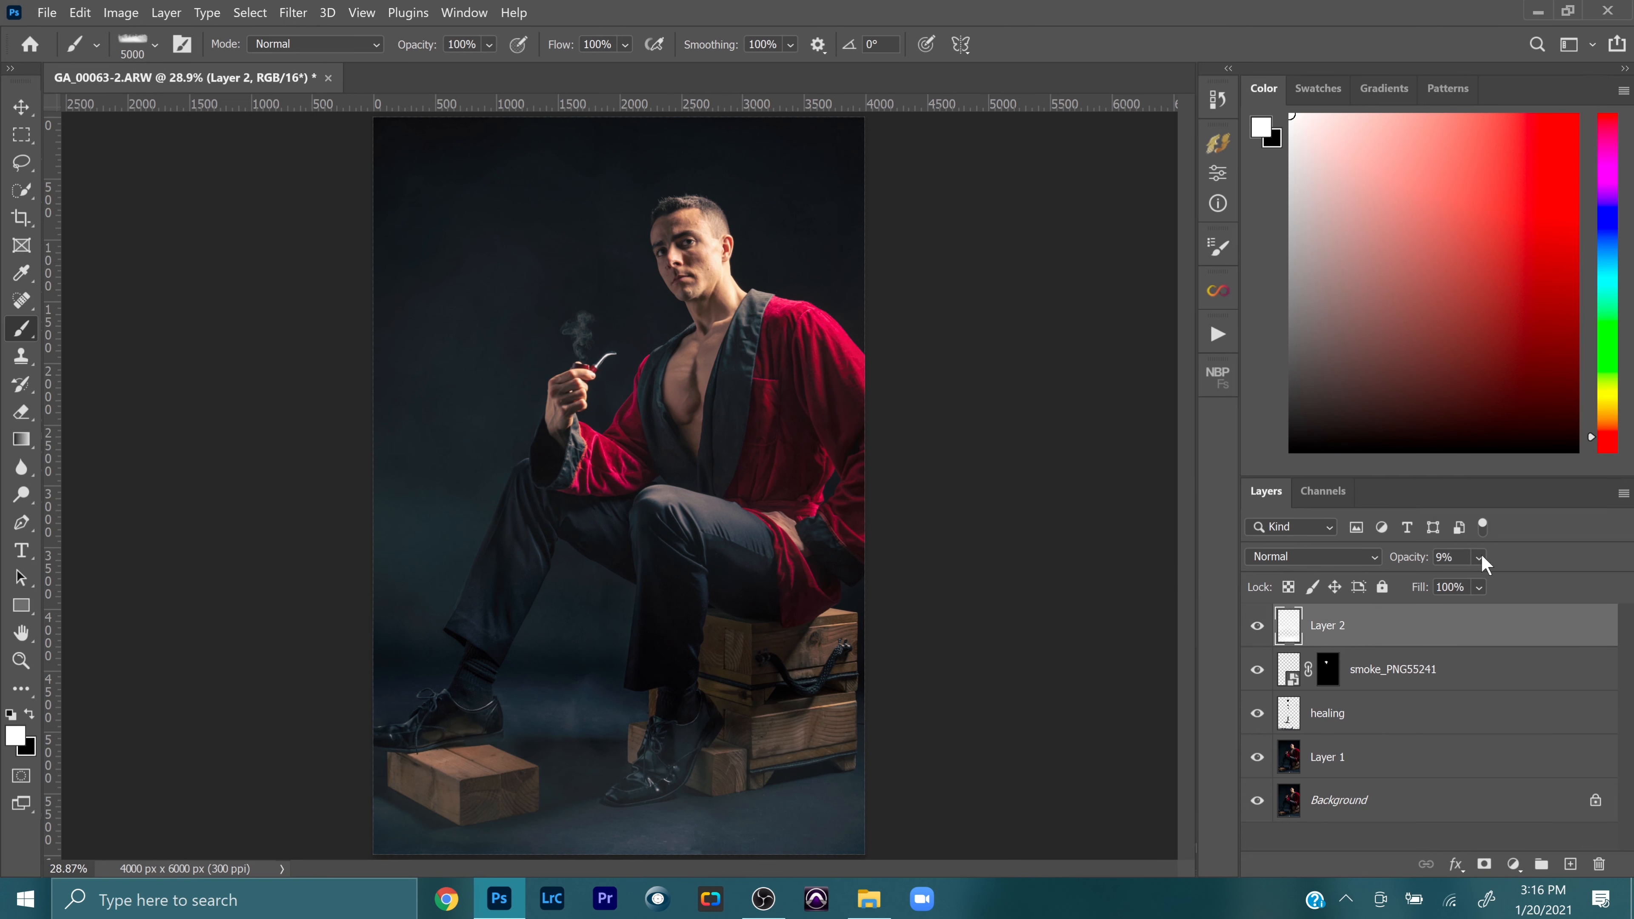
key(ctrl+z)
click(1570, 864)
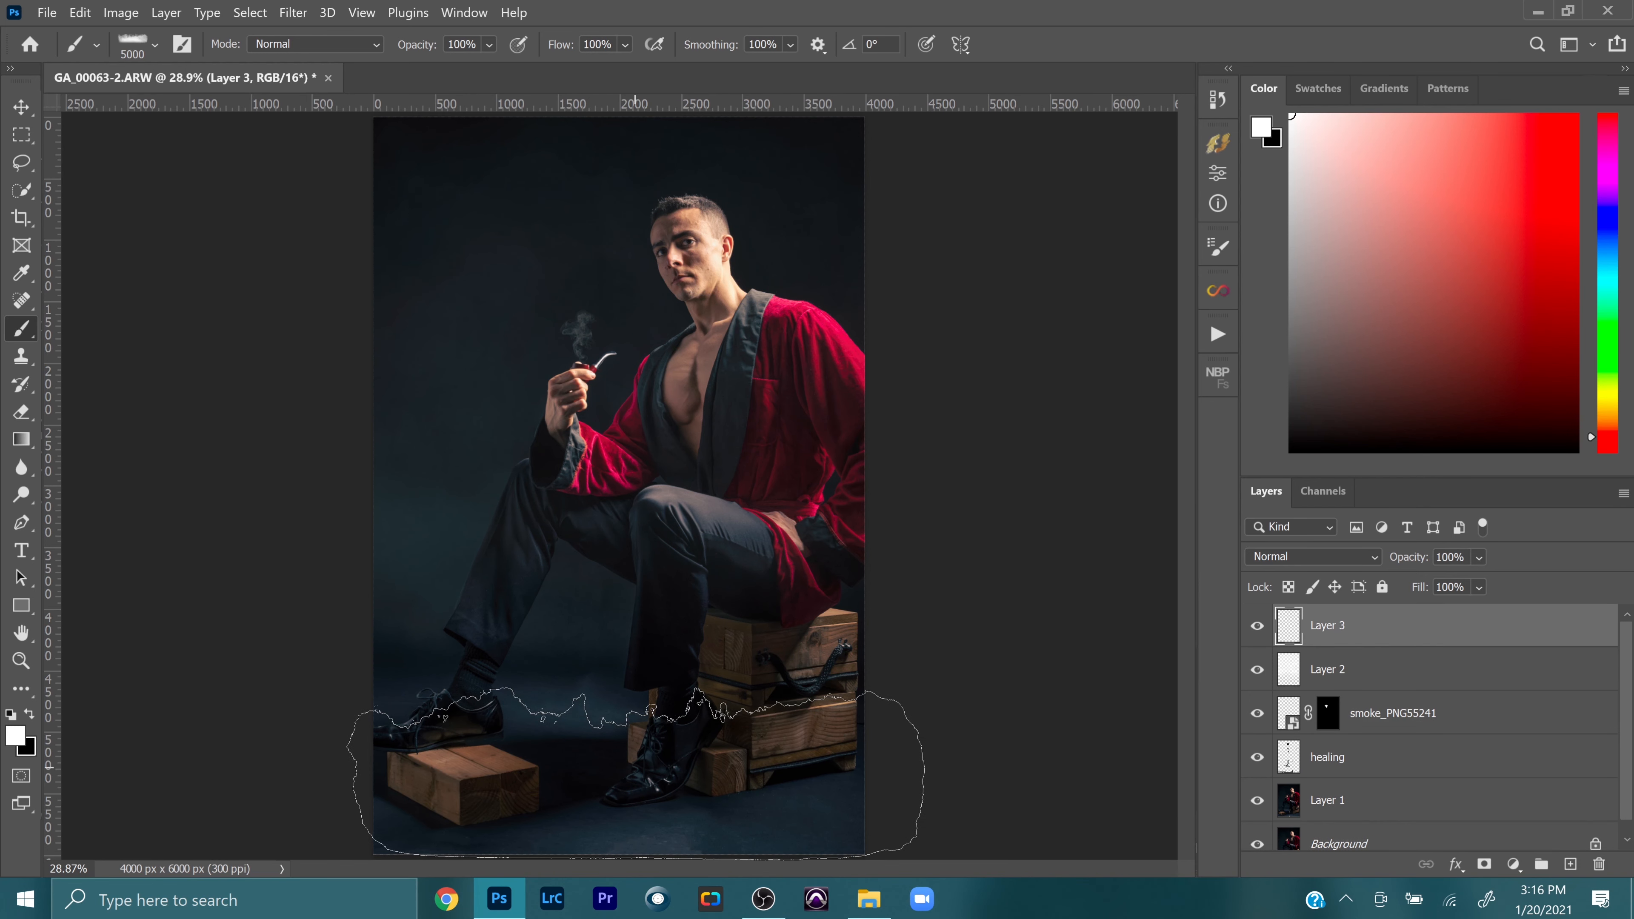
click(635, 772)
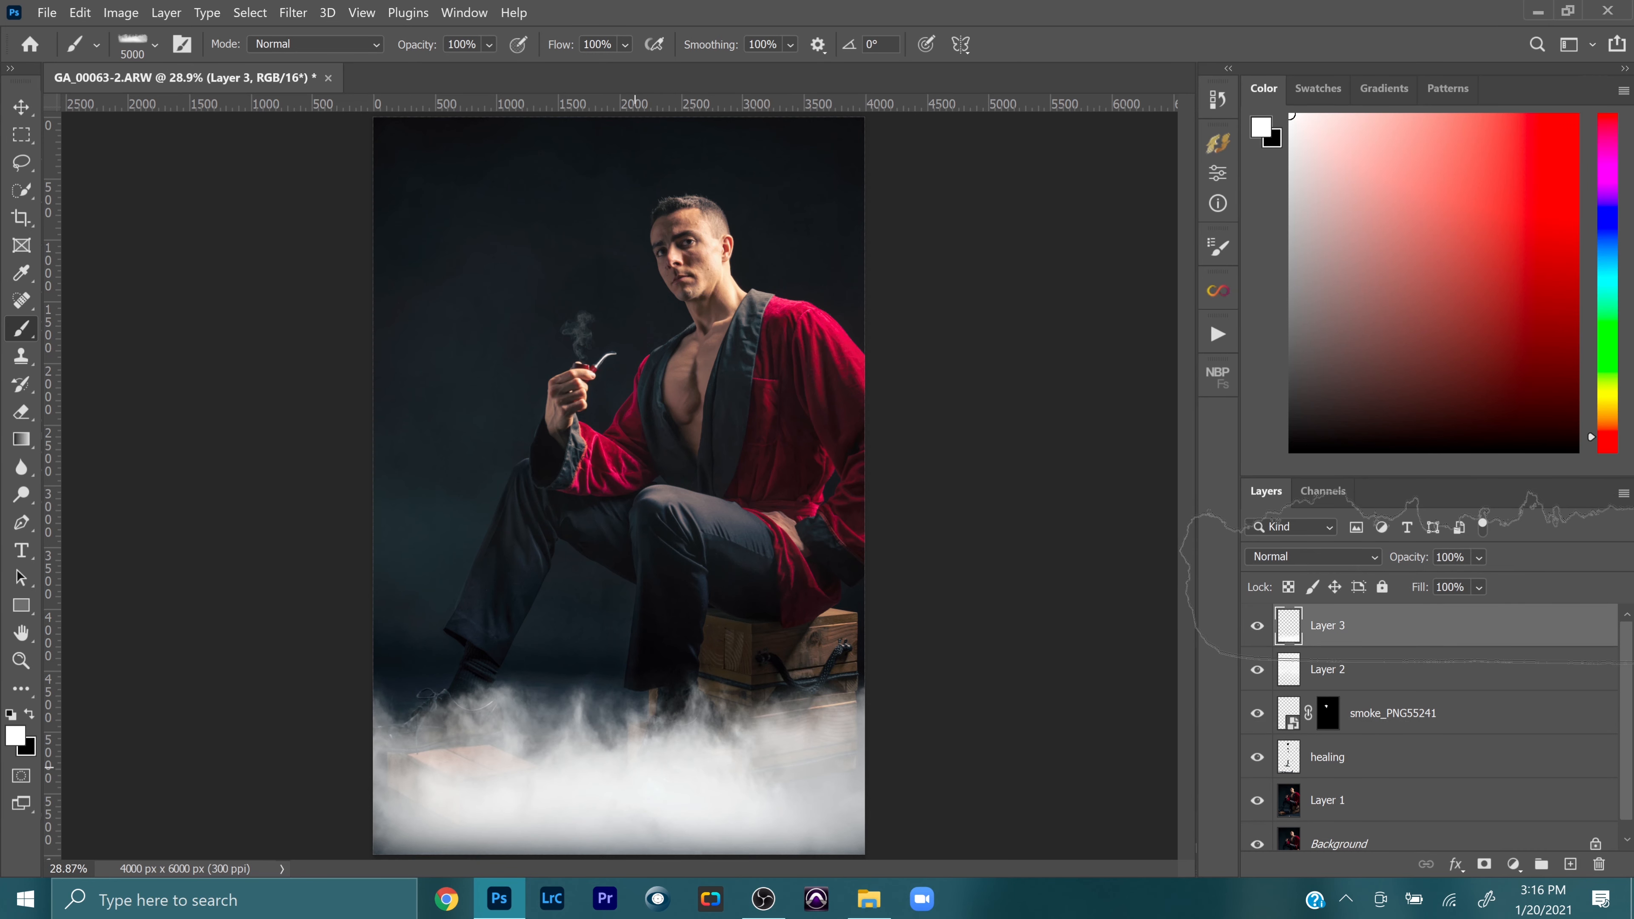
Step: Lower the floor fog layer's opacity to 1%
drag(1542, 581, 1474, 581)
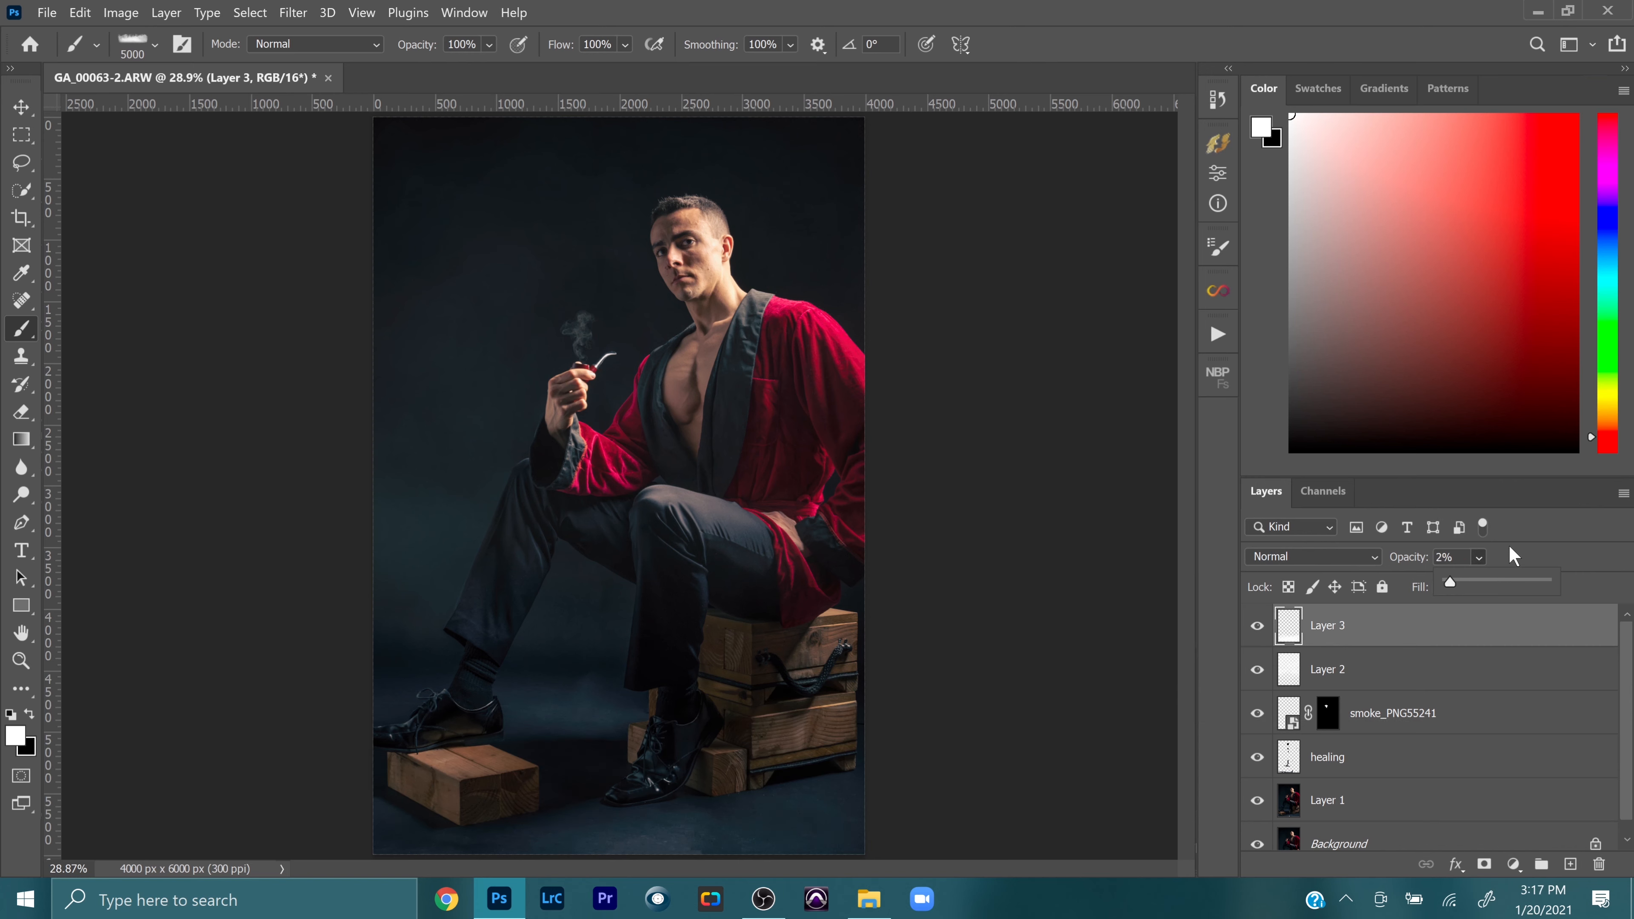
drag(1450, 584, 1452, 584)
drag(1451, 581, 1446, 581)
click(1523, 526)
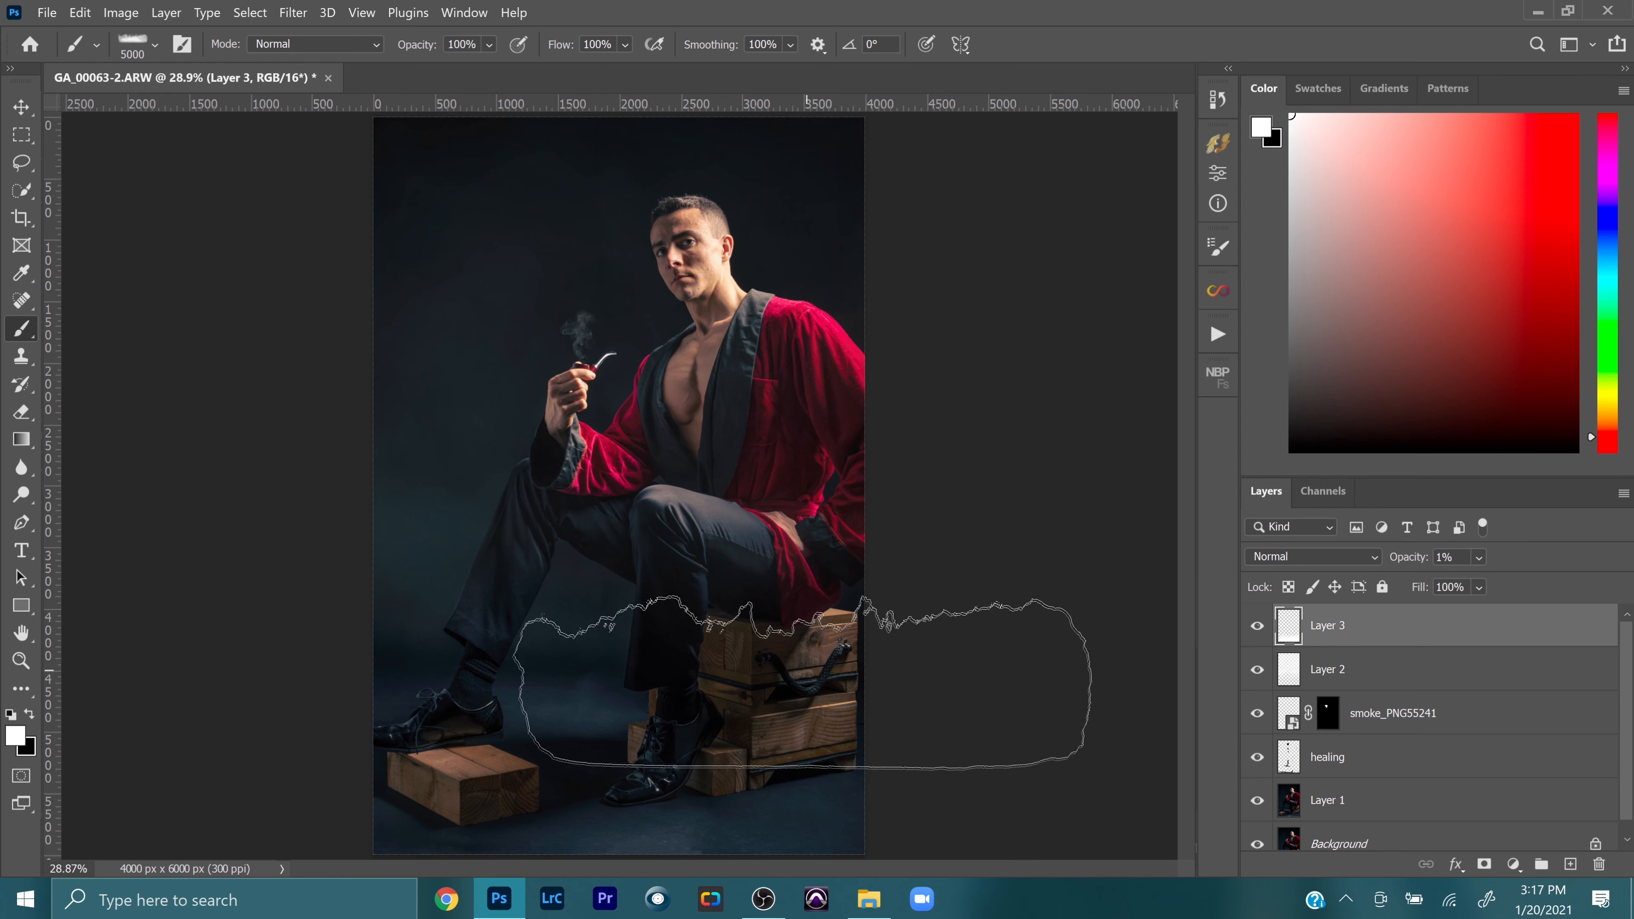
Step: Add a Curves adjustment layer above the fog and brighten the midtones with a point at input 94, output 154
click(1513, 865)
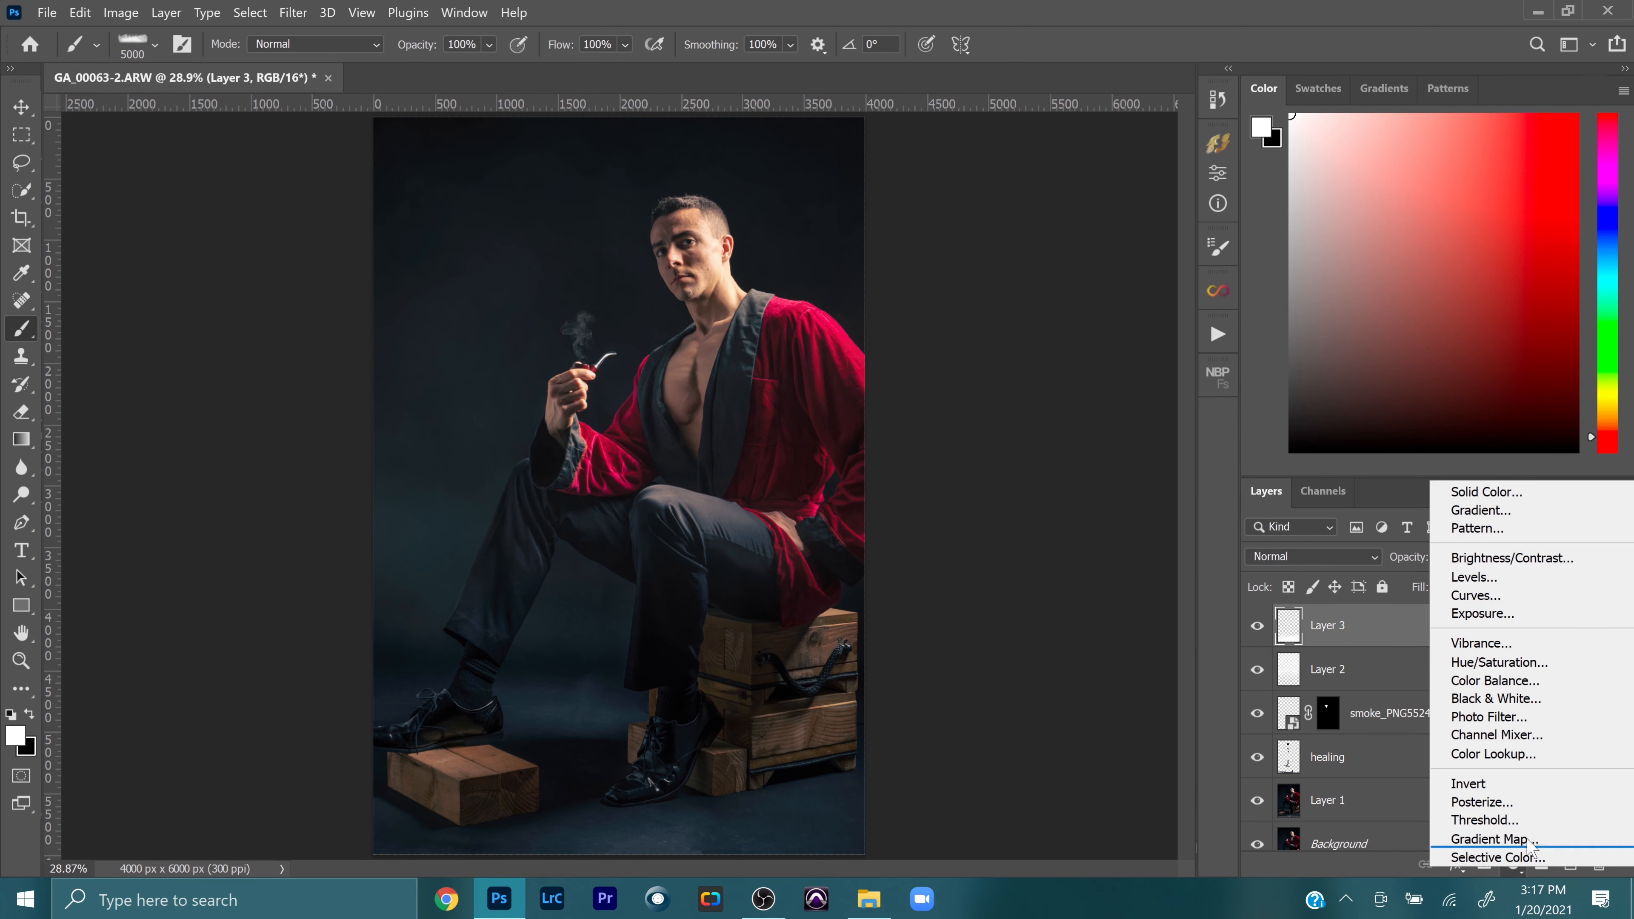
click(1492, 596)
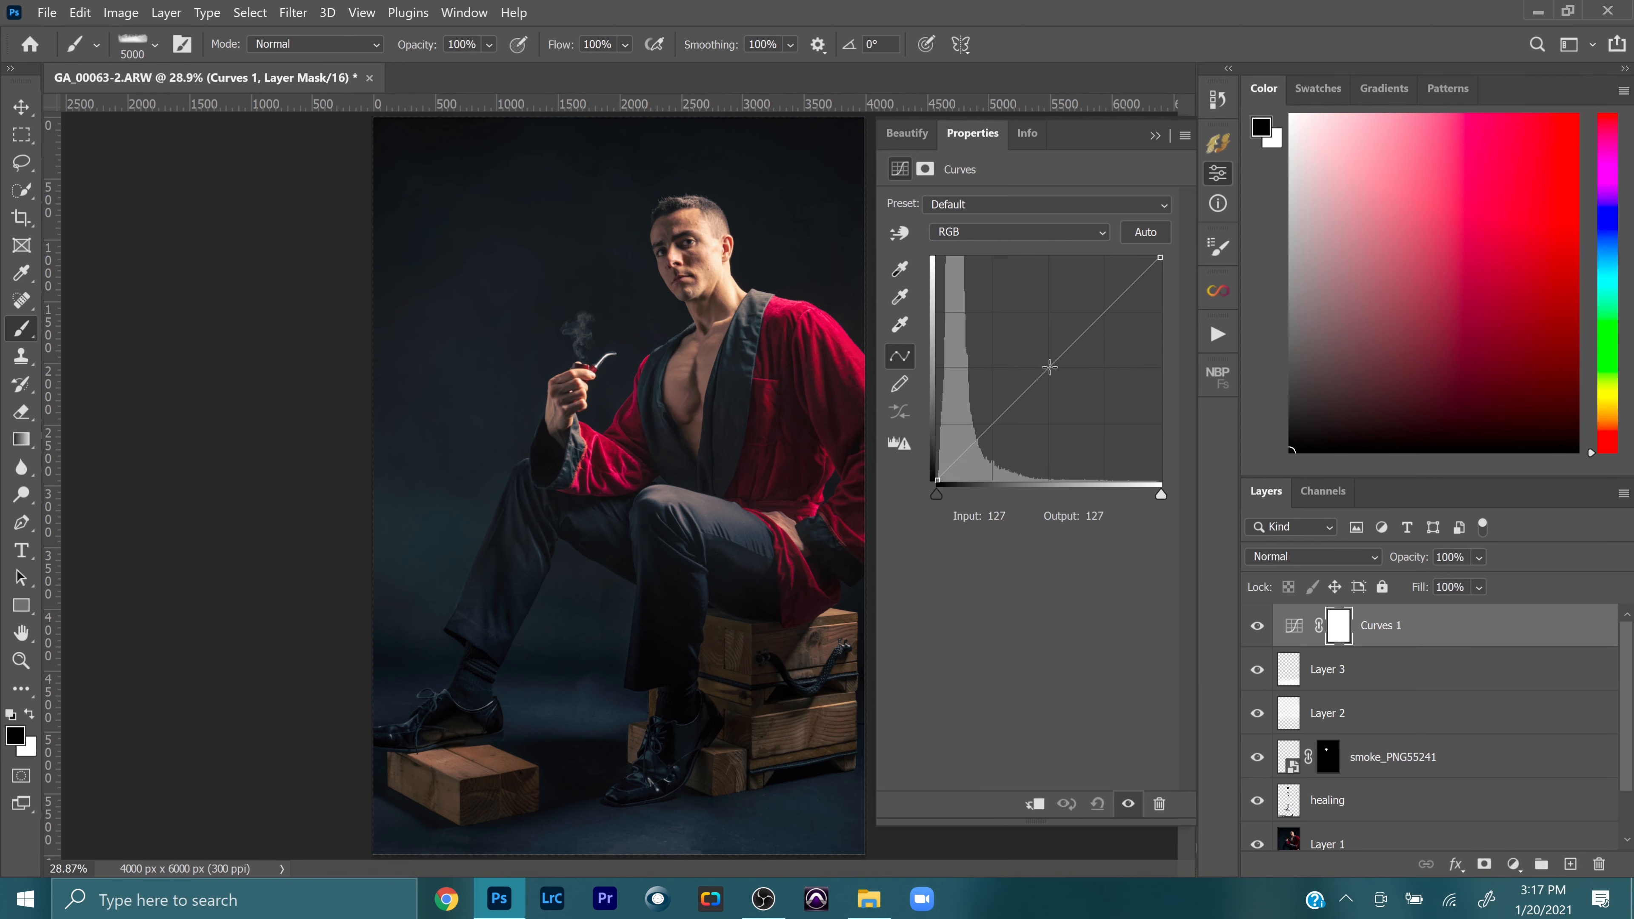
drag(1048, 367, 1019, 345)
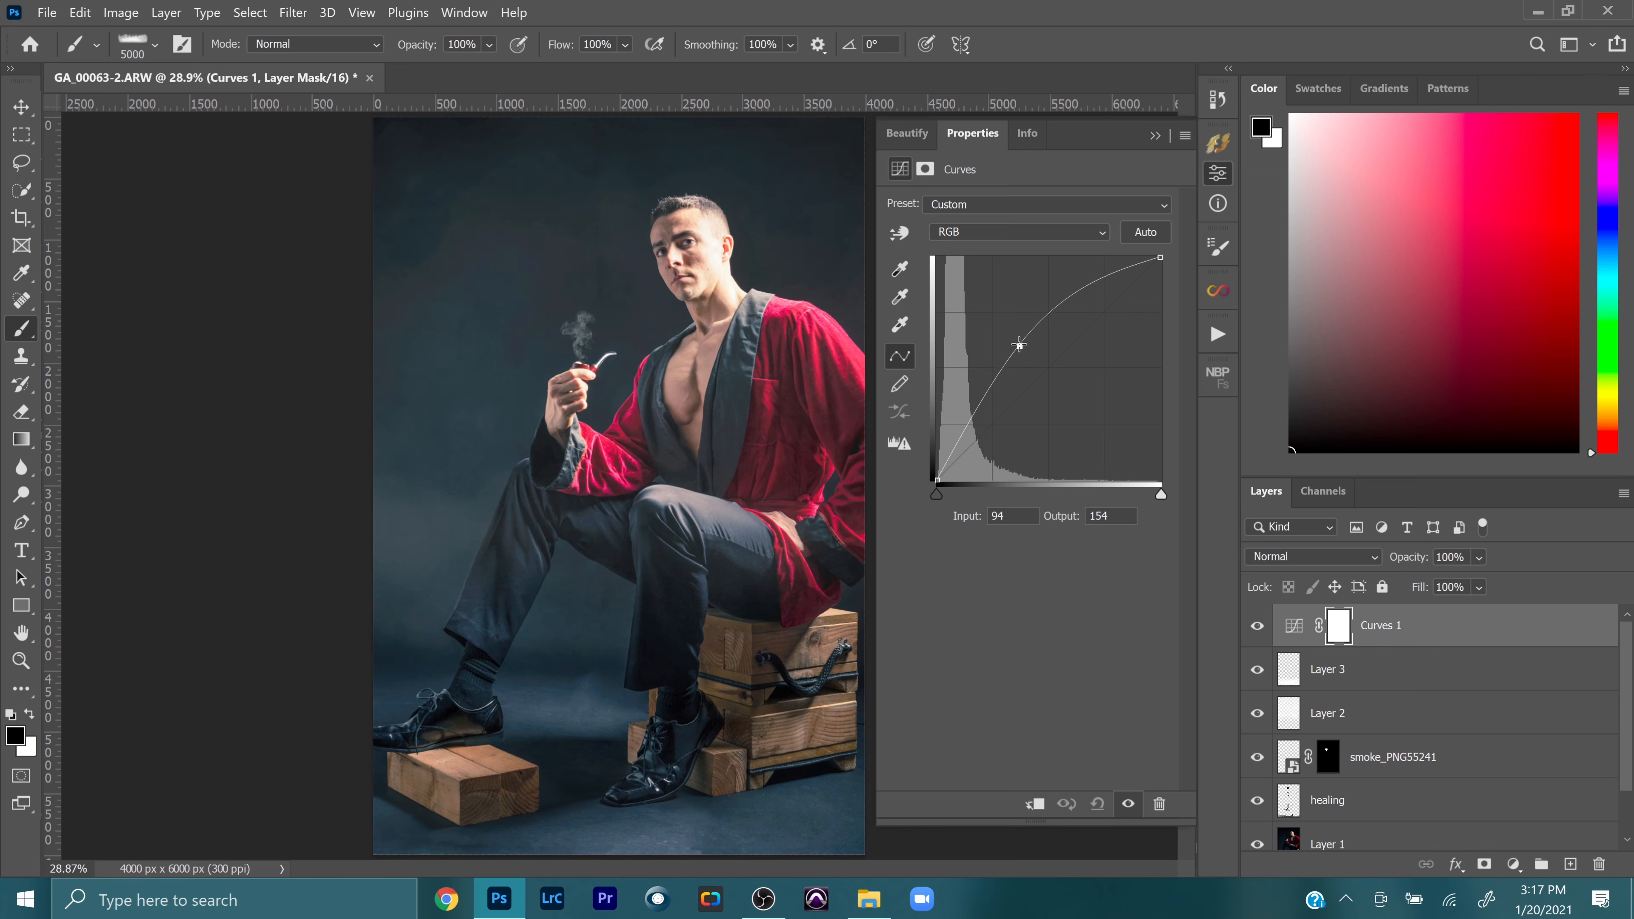
click(1154, 136)
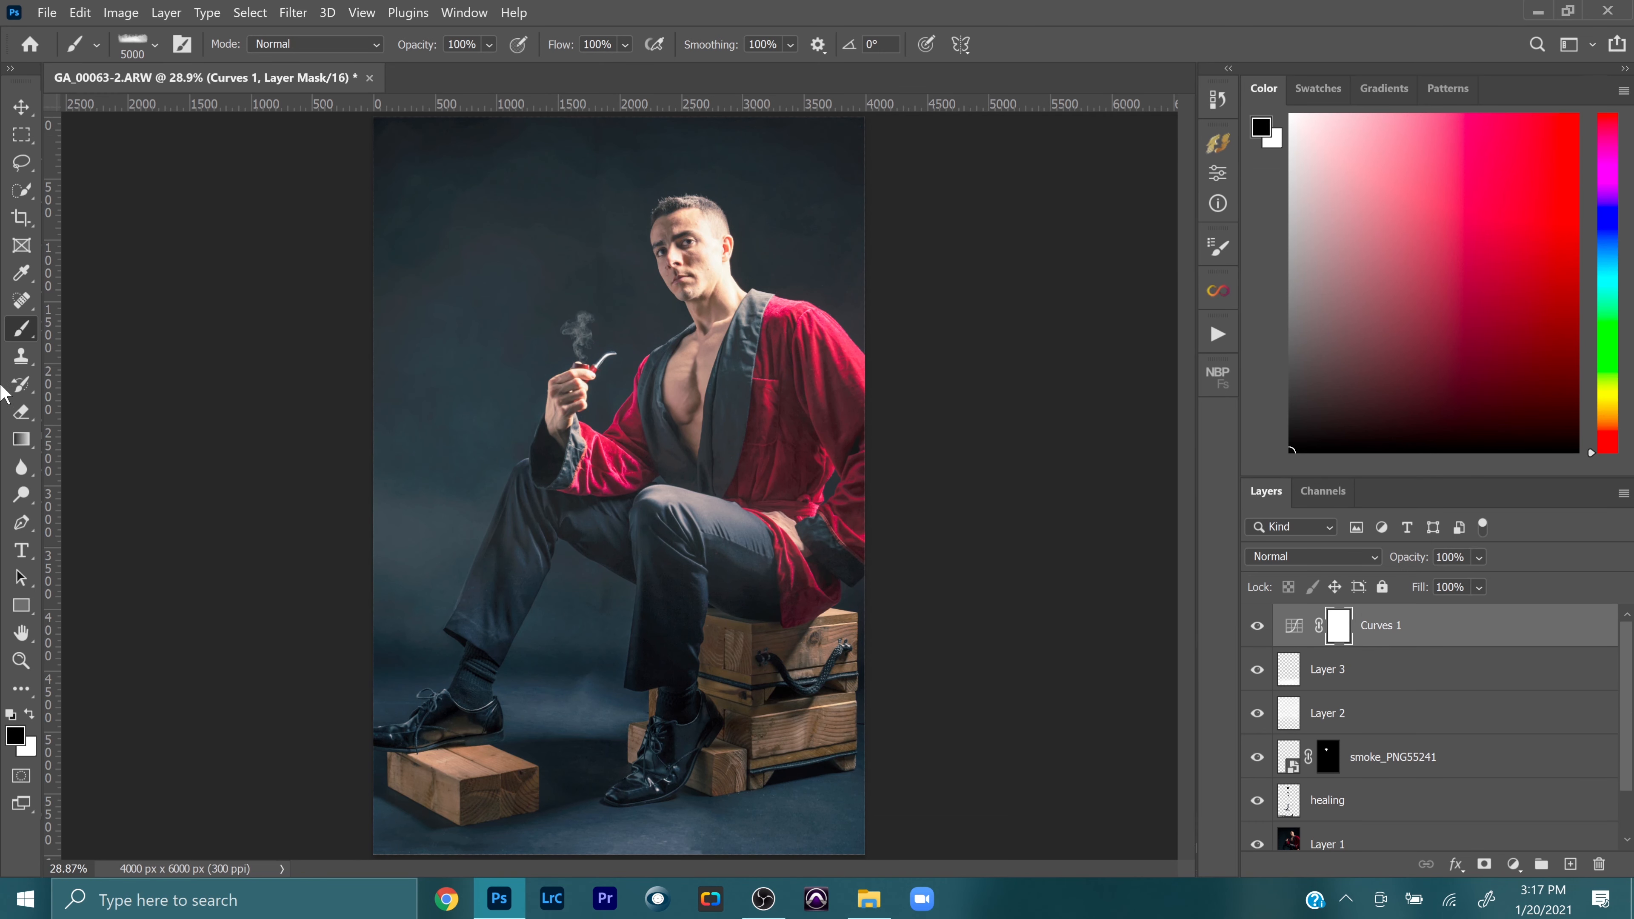
Step: Switch the Brush tool to the soft round tip at 187 px with its flow set to 3%
click(133, 40)
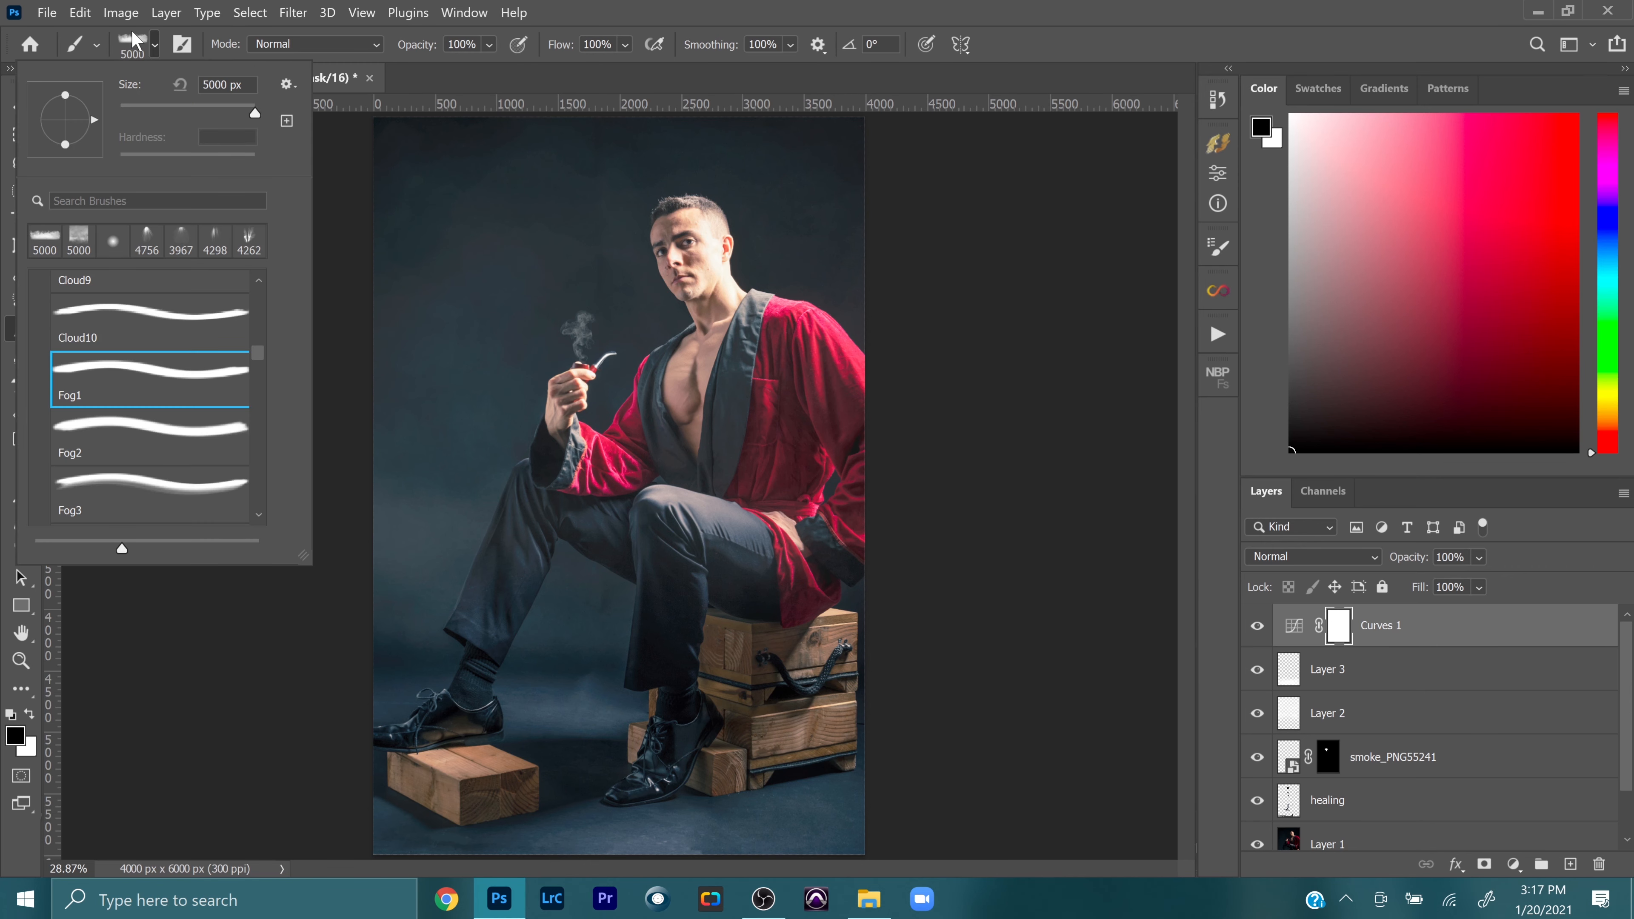
click(112, 246)
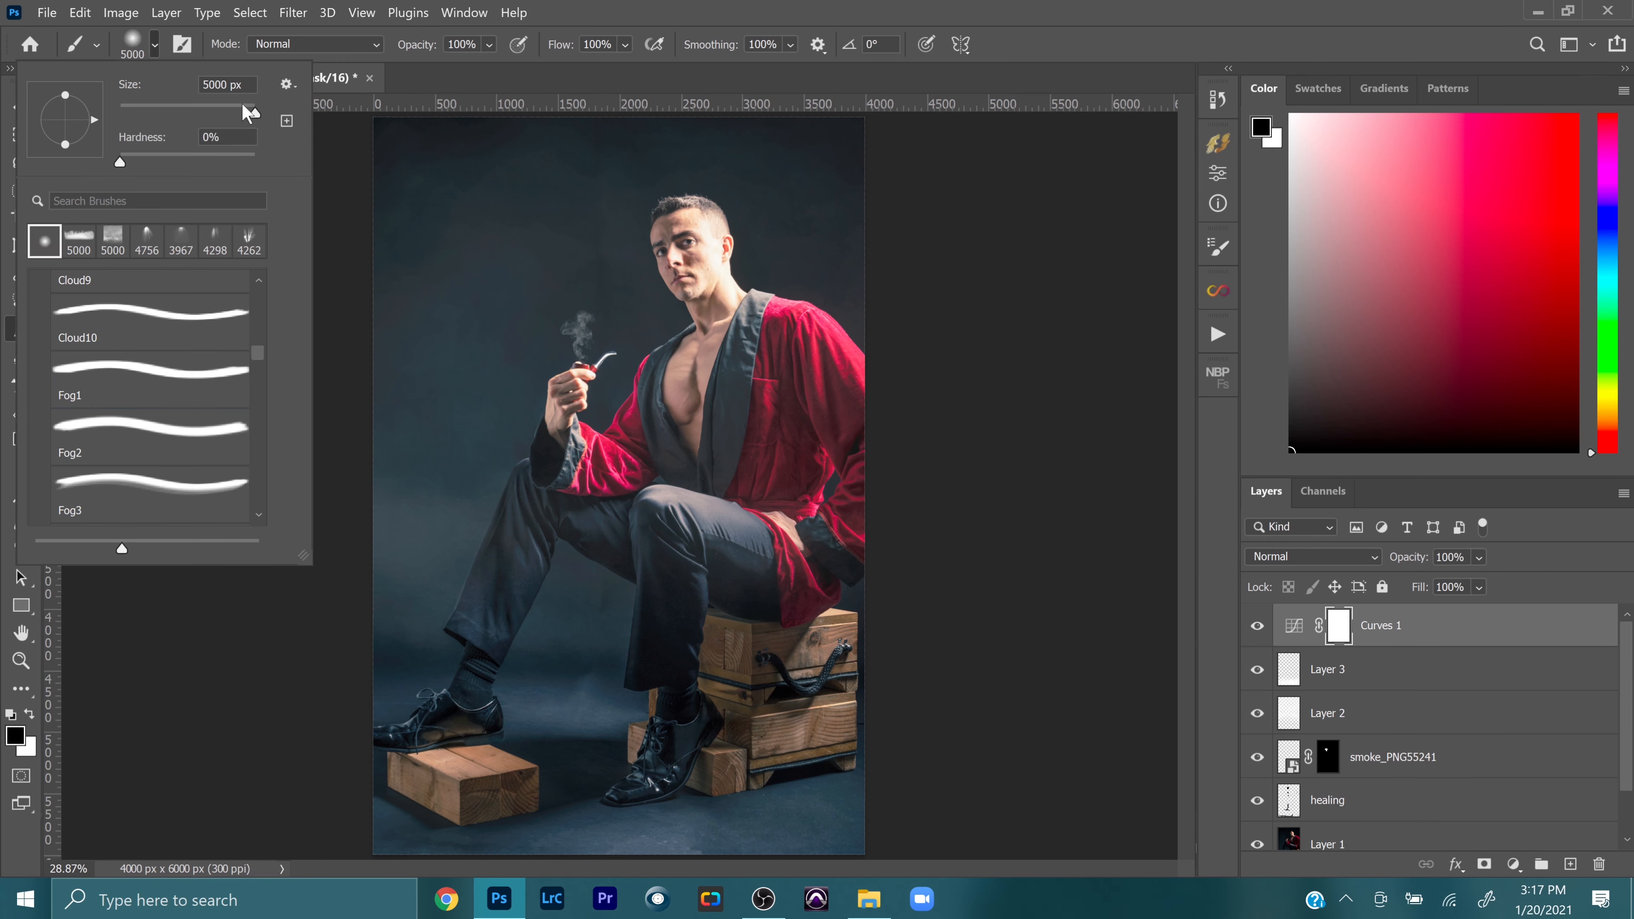
drag(246, 112, 217, 114)
click(668, 17)
click(624, 44)
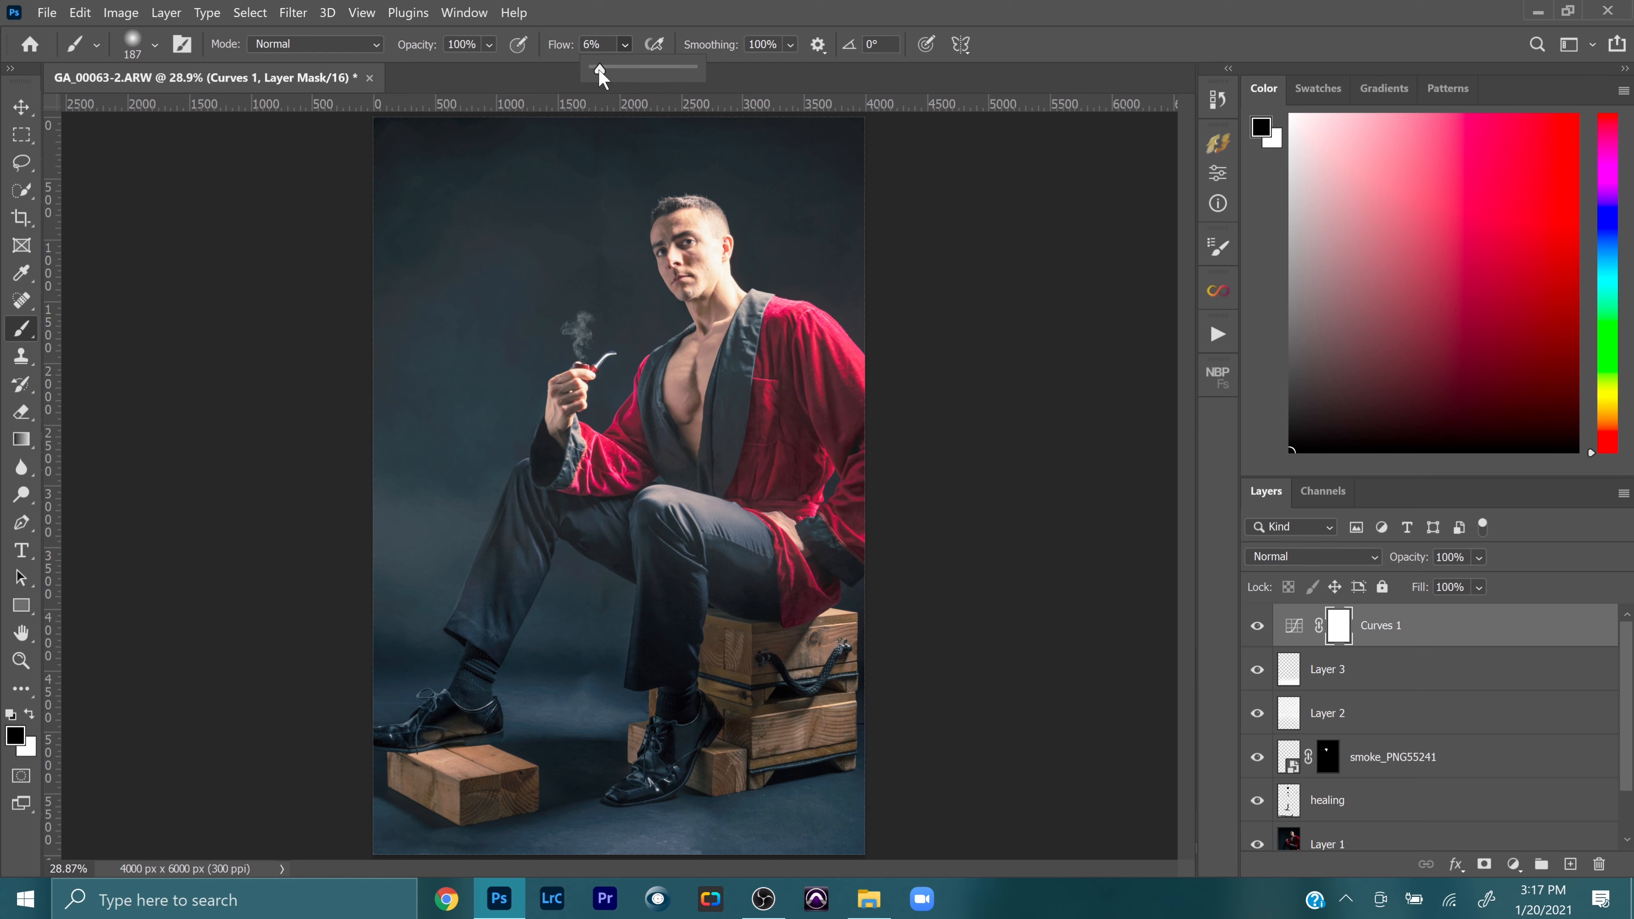
click(1057, 47)
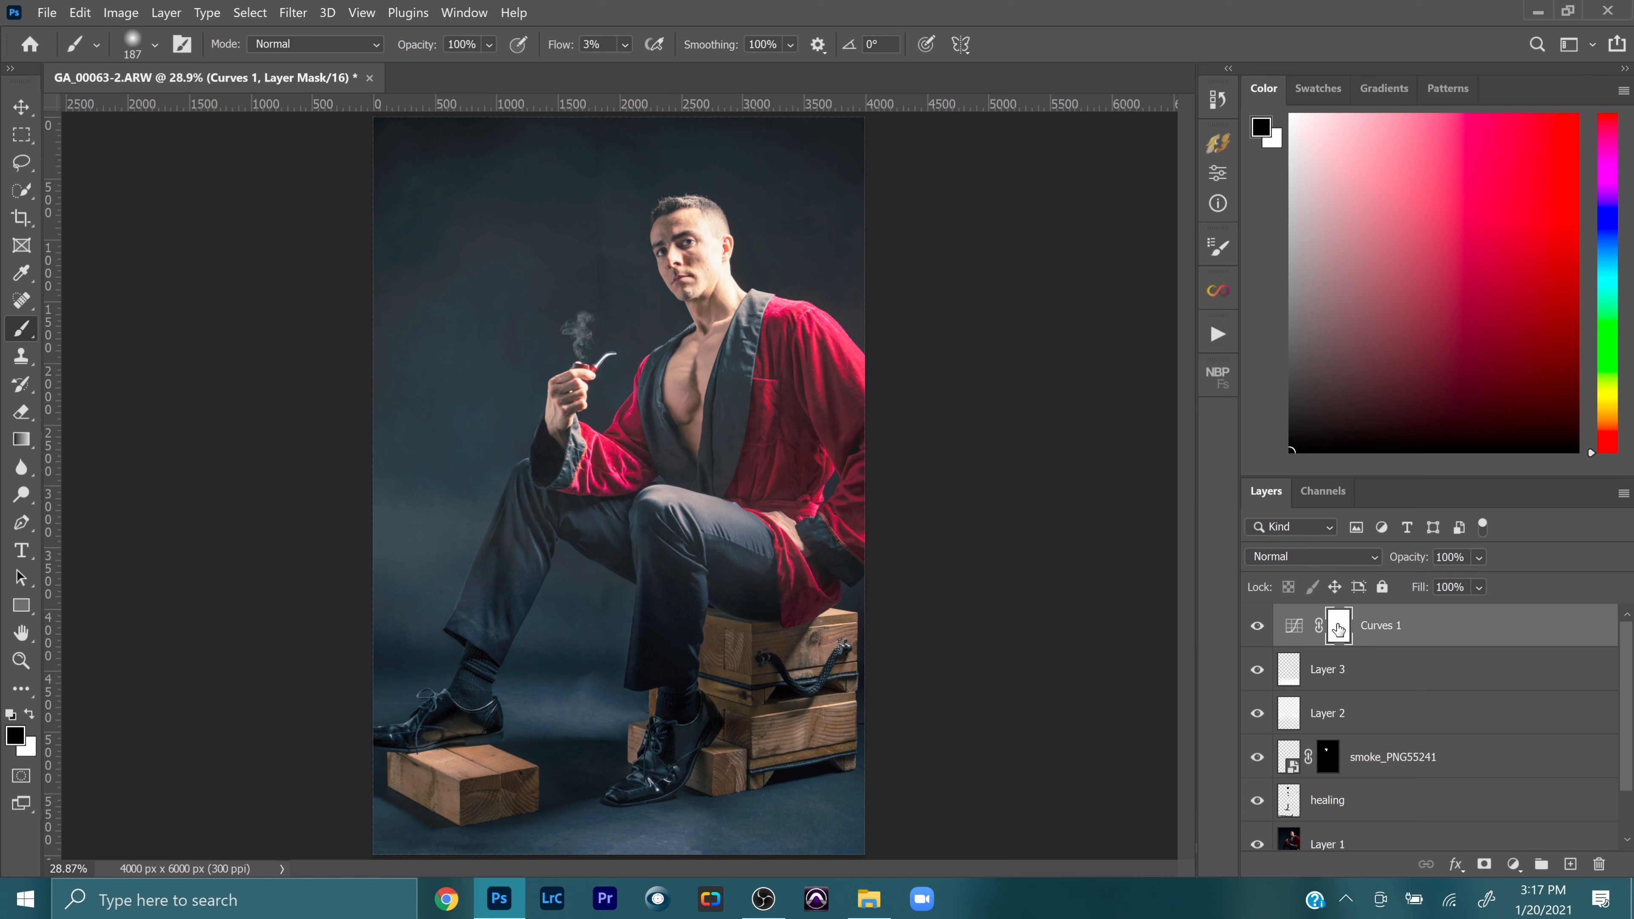
Step: Compare the image with and without the Curves 1 layer, then invert its mask to black
click(1256, 627)
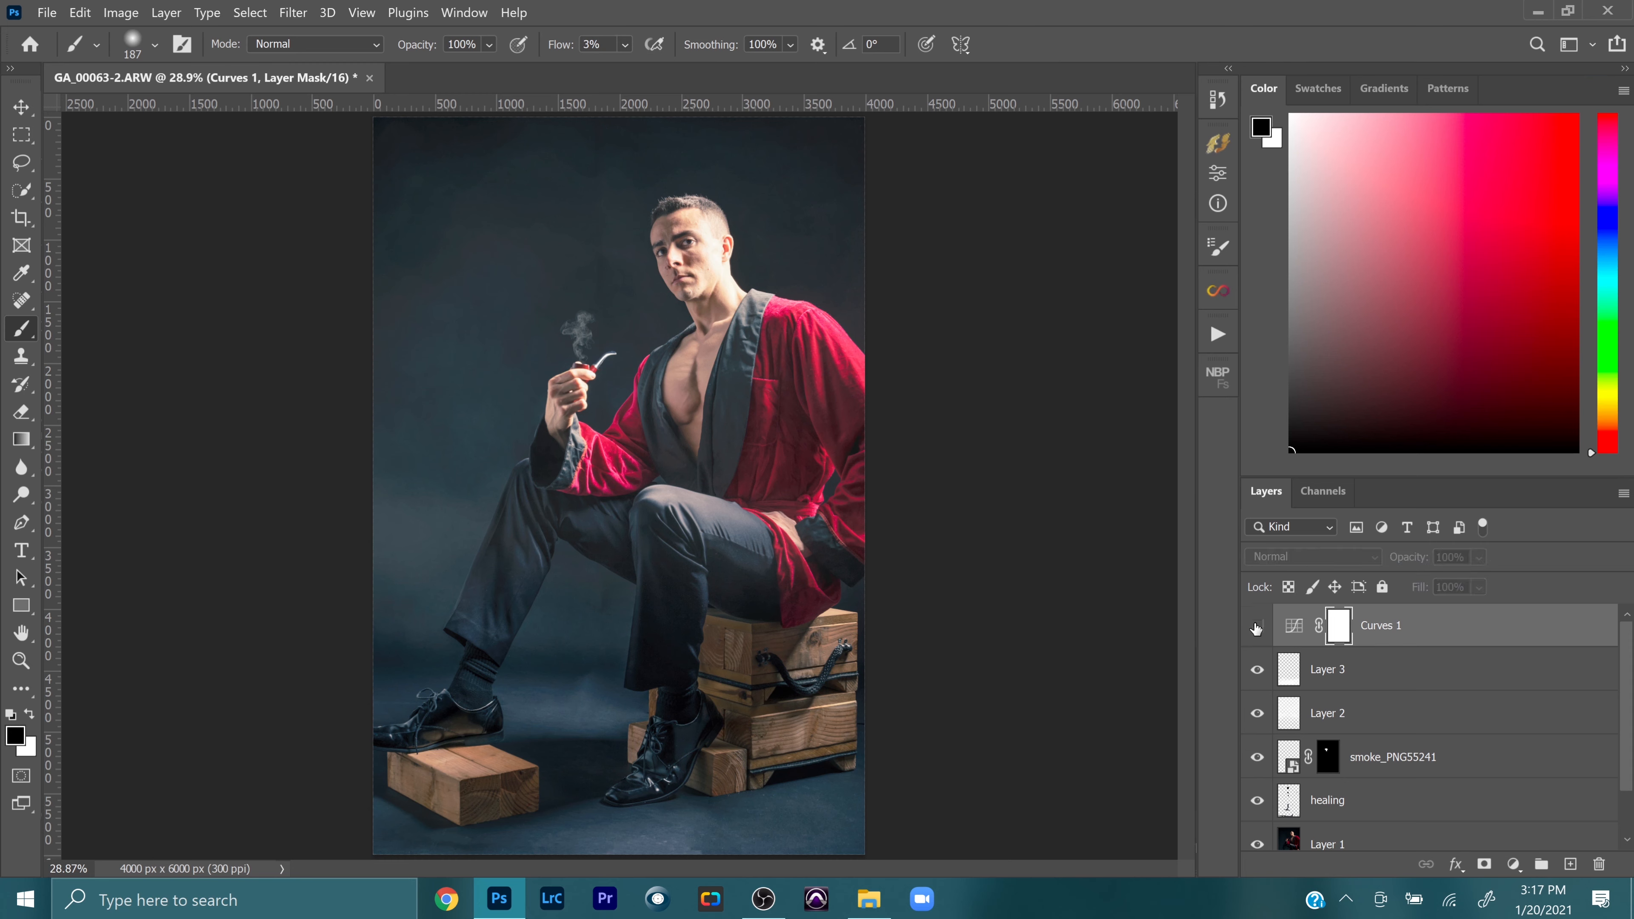
click(1257, 627)
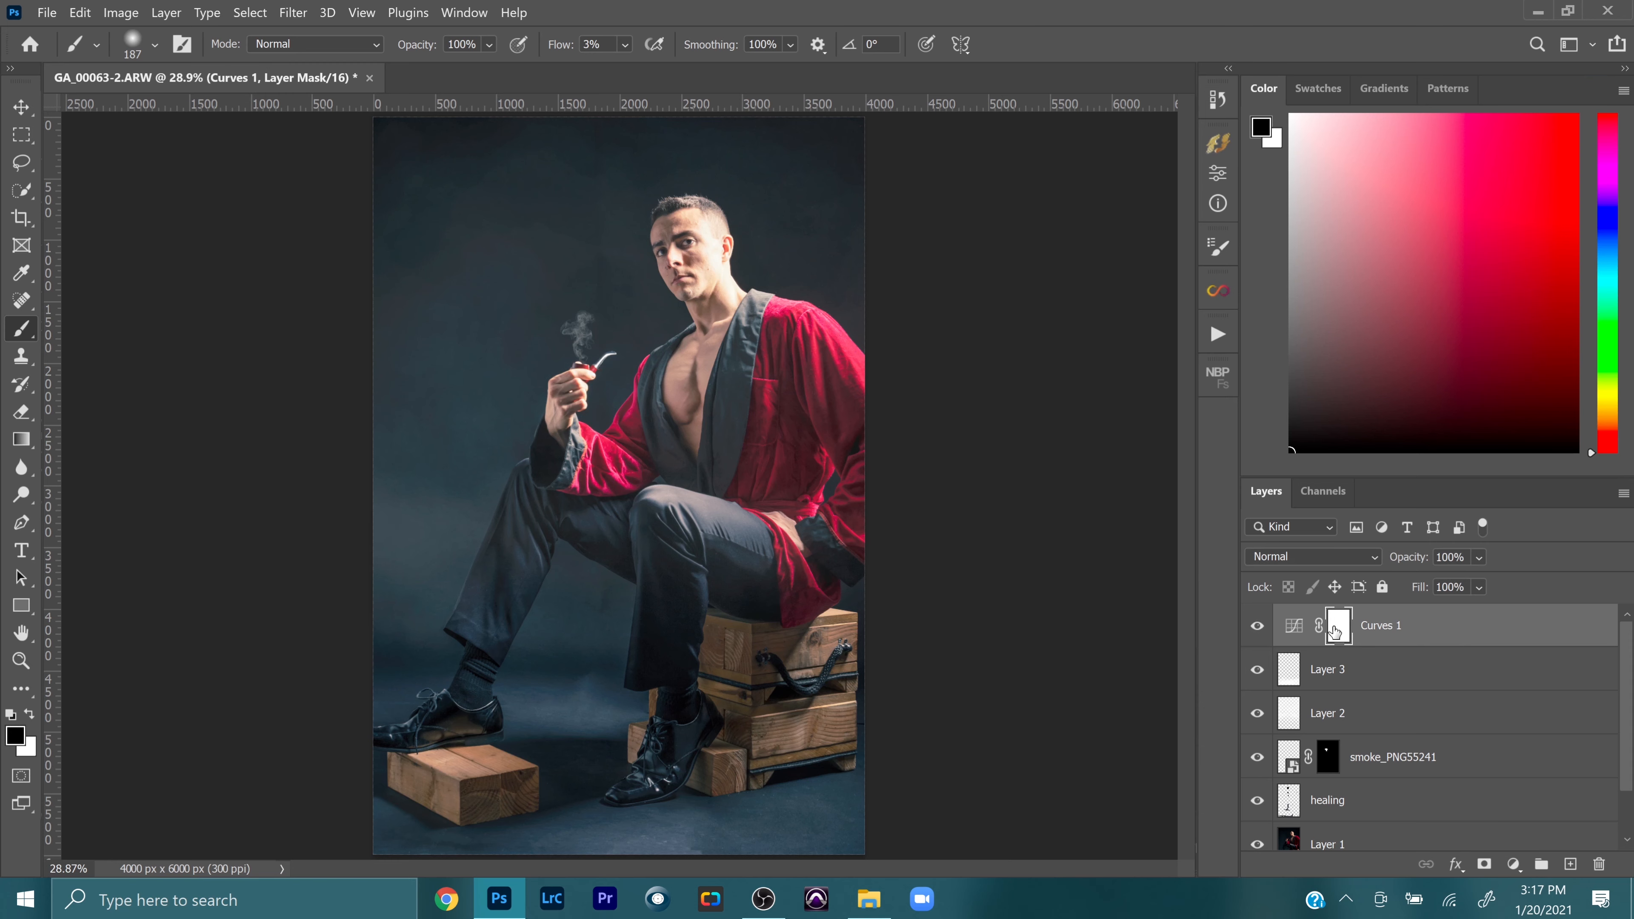
key(ctrl+i)
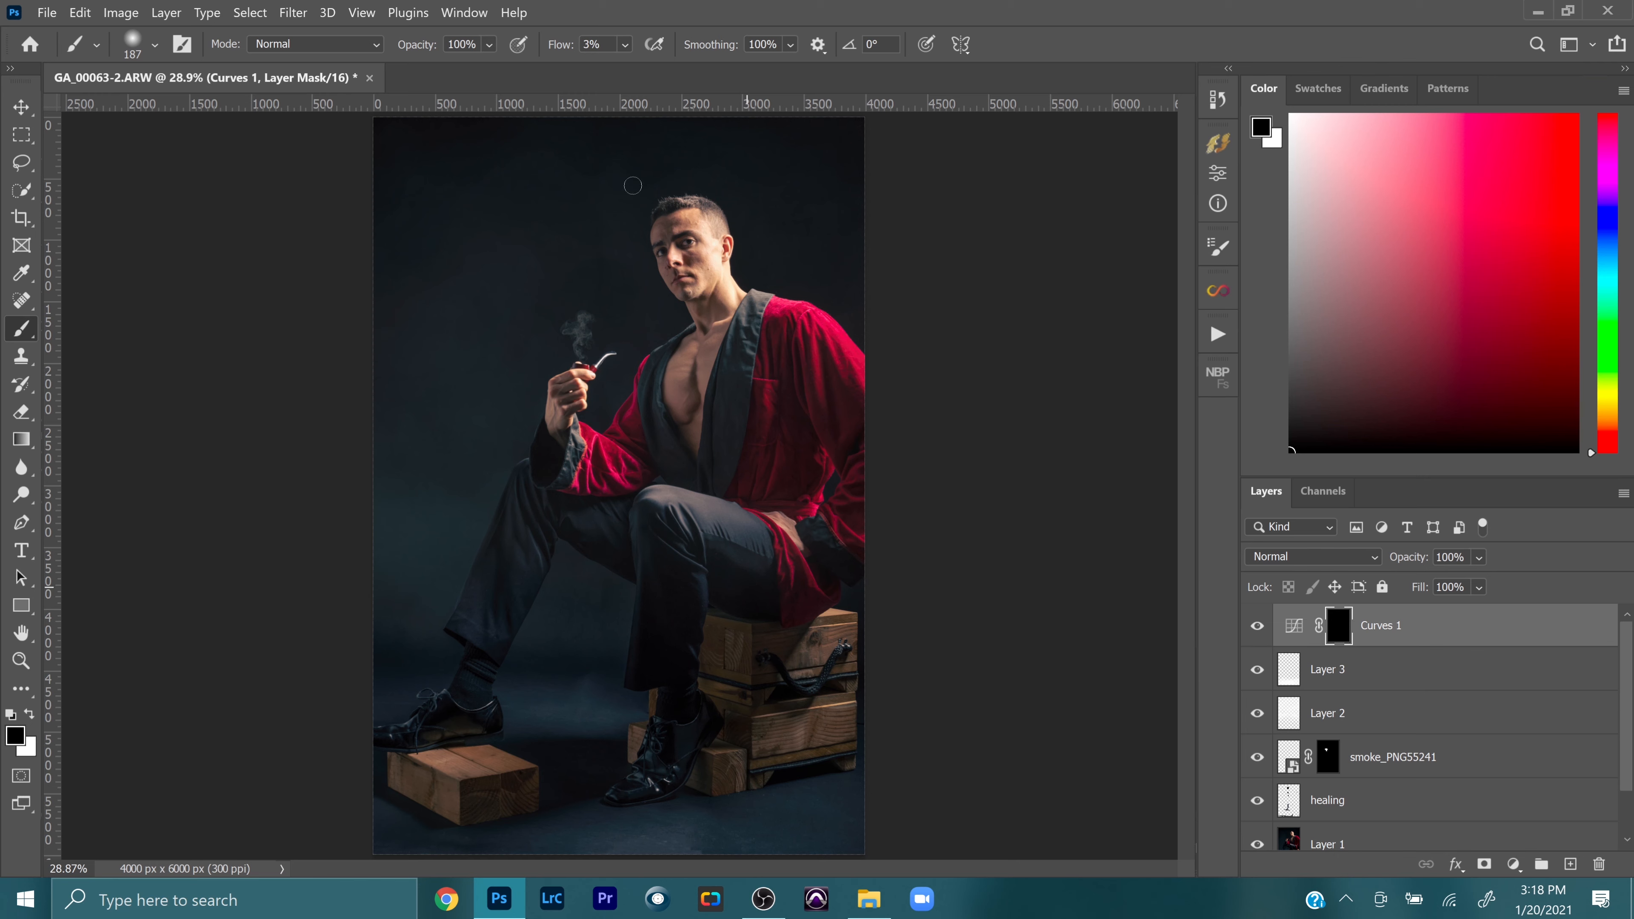
Step: Reduce the brush size to 70 px with white as the foreground colour, and compare the image with Curves 1 hidden and shown
key(bracketleft)
key(bracketleft)
key(bracketleft)
key(bracketleft)
click(30, 714)
click(1257, 627)
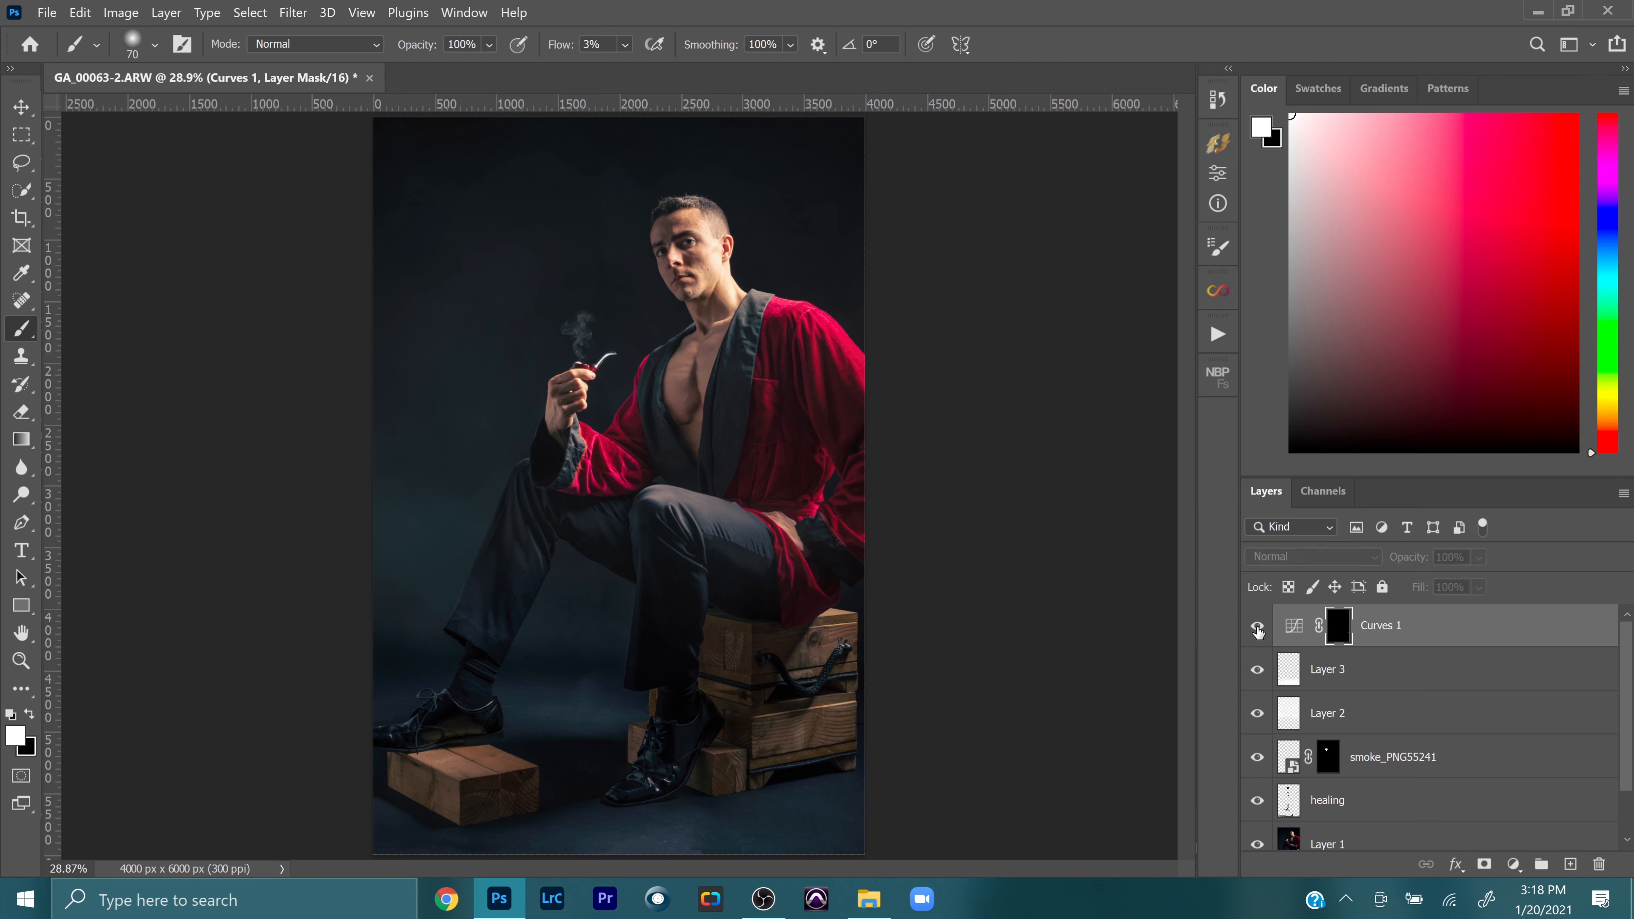
click(1254, 629)
click(1251, 629)
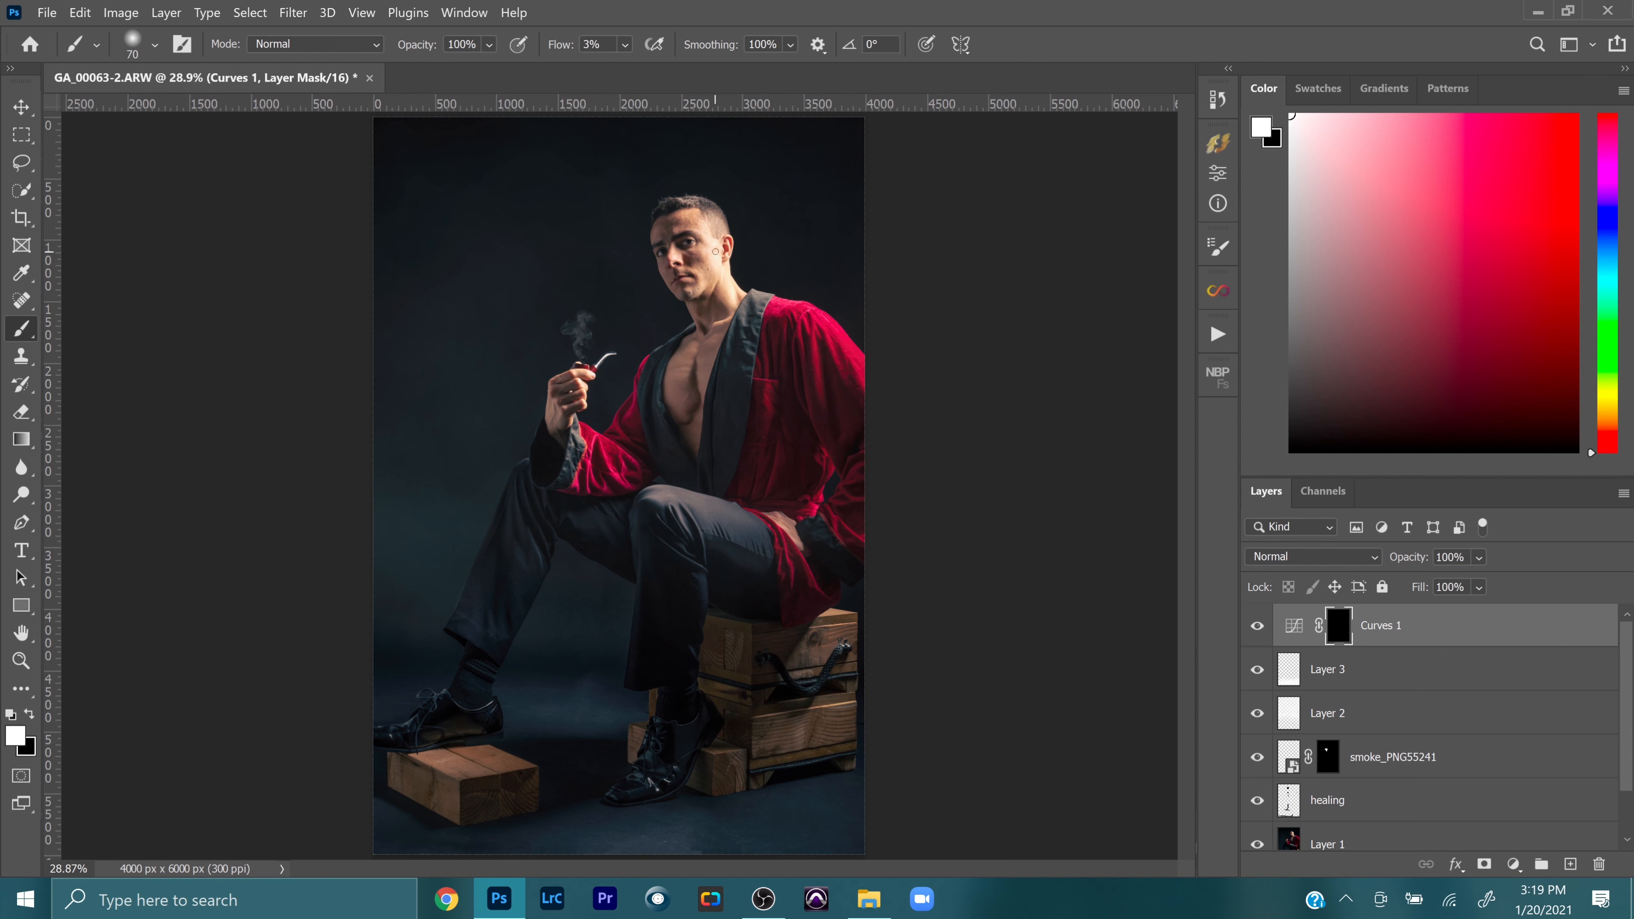
Step: Adjust the brush size, ending smaller than 70 px, for detailed work on the man's face in the Curves 1 mask at 100% zoom
click(20, 660)
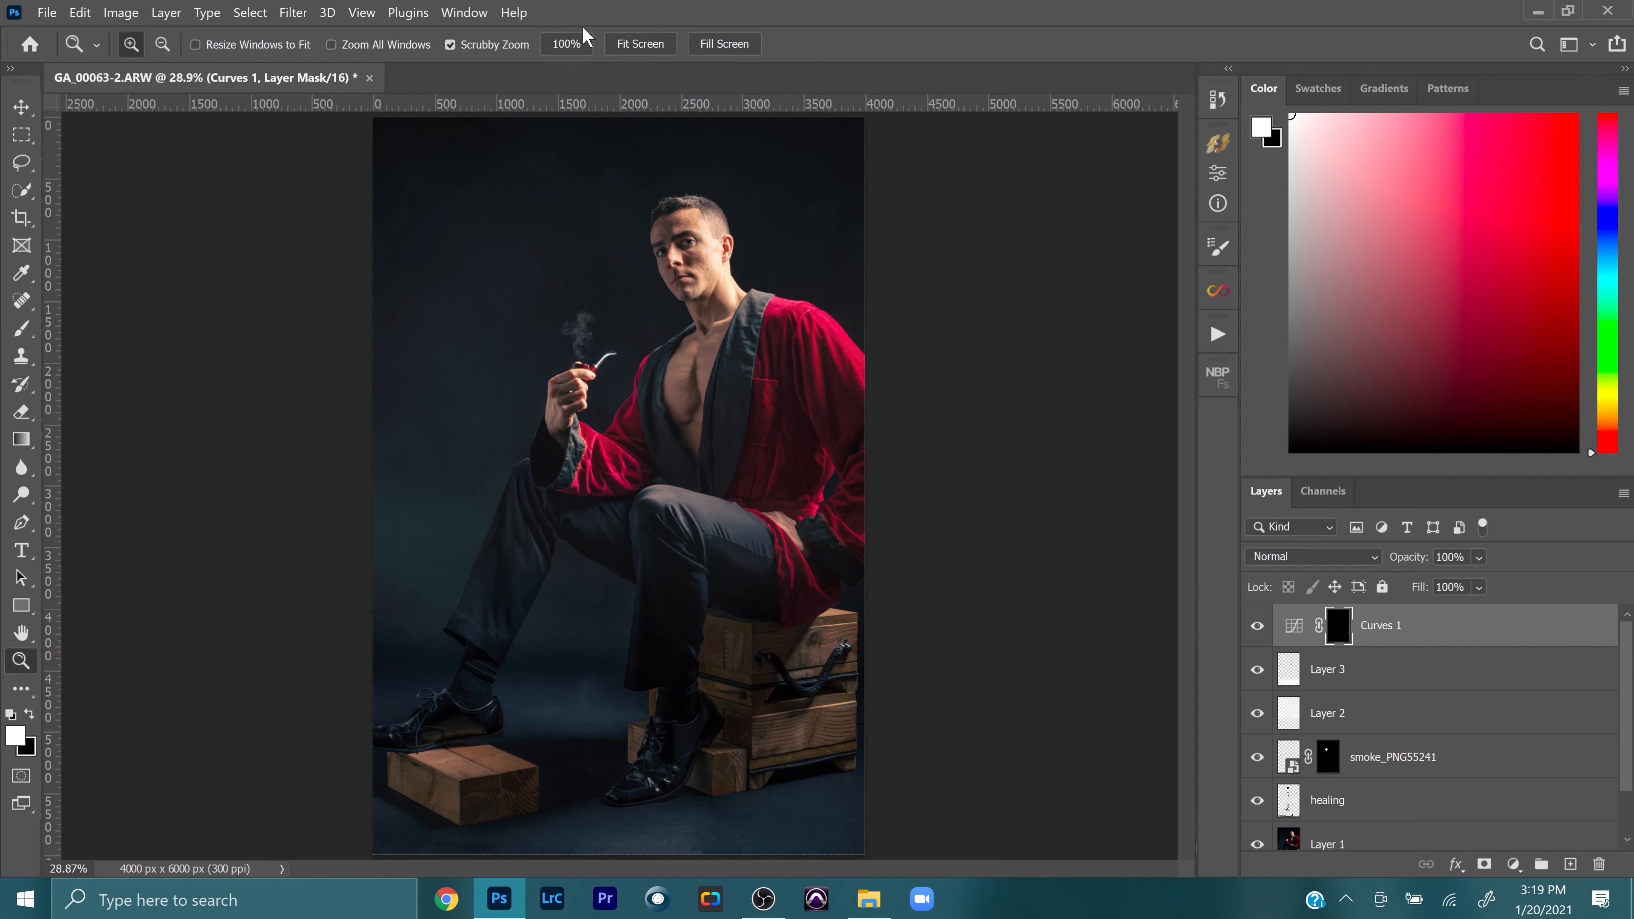
click(566, 44)
key(space)
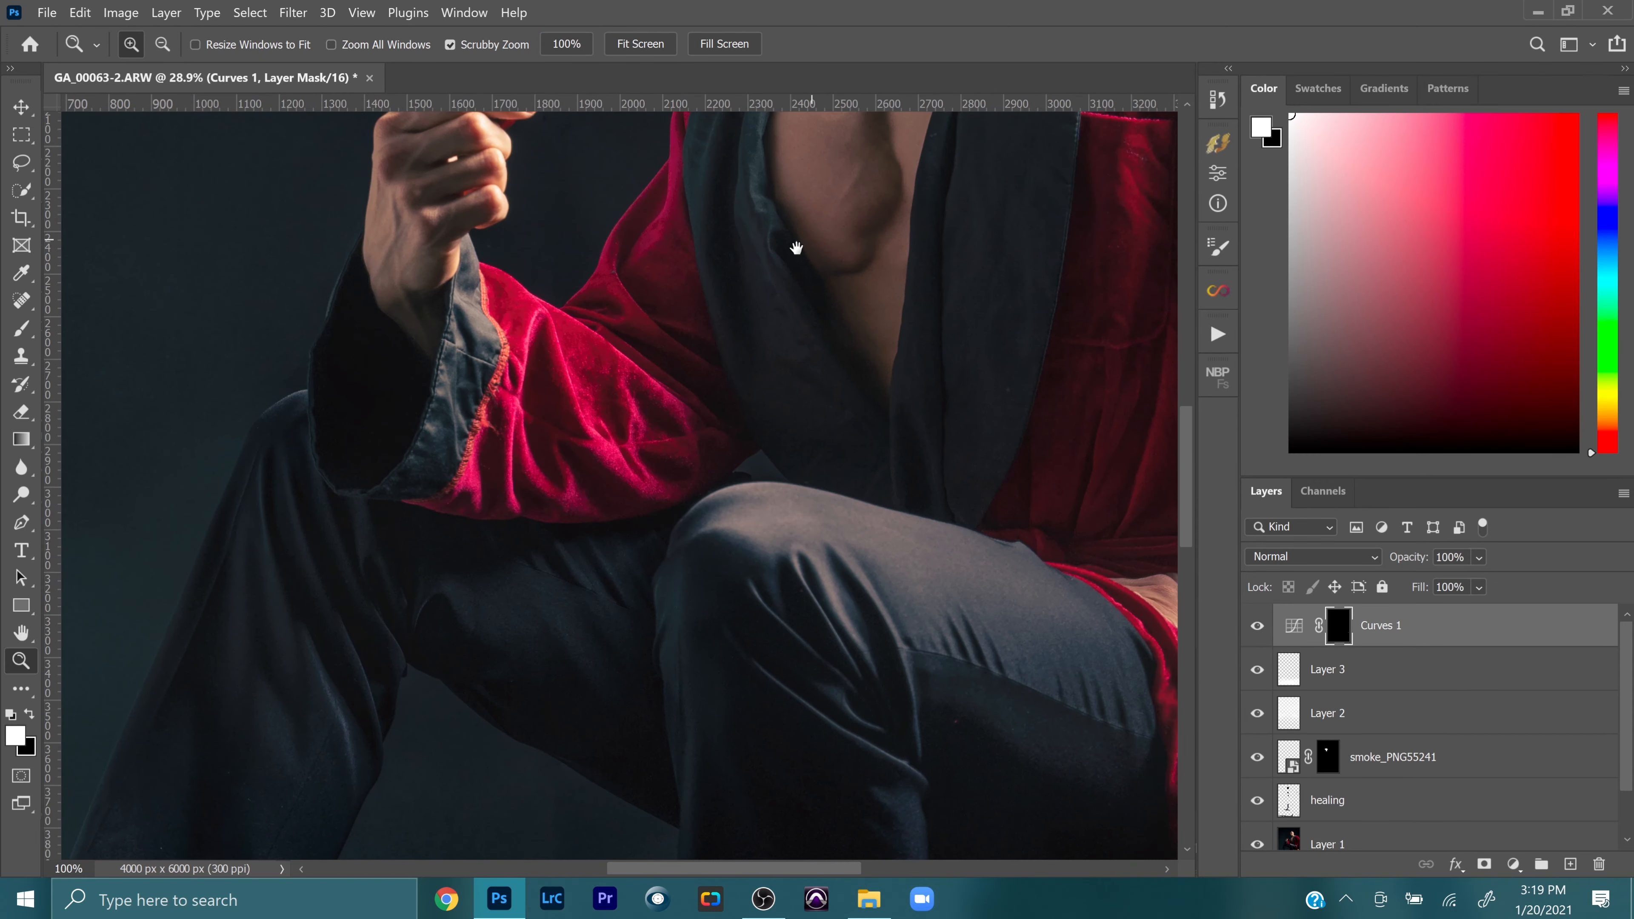
scroll(853, 623, up, 10)
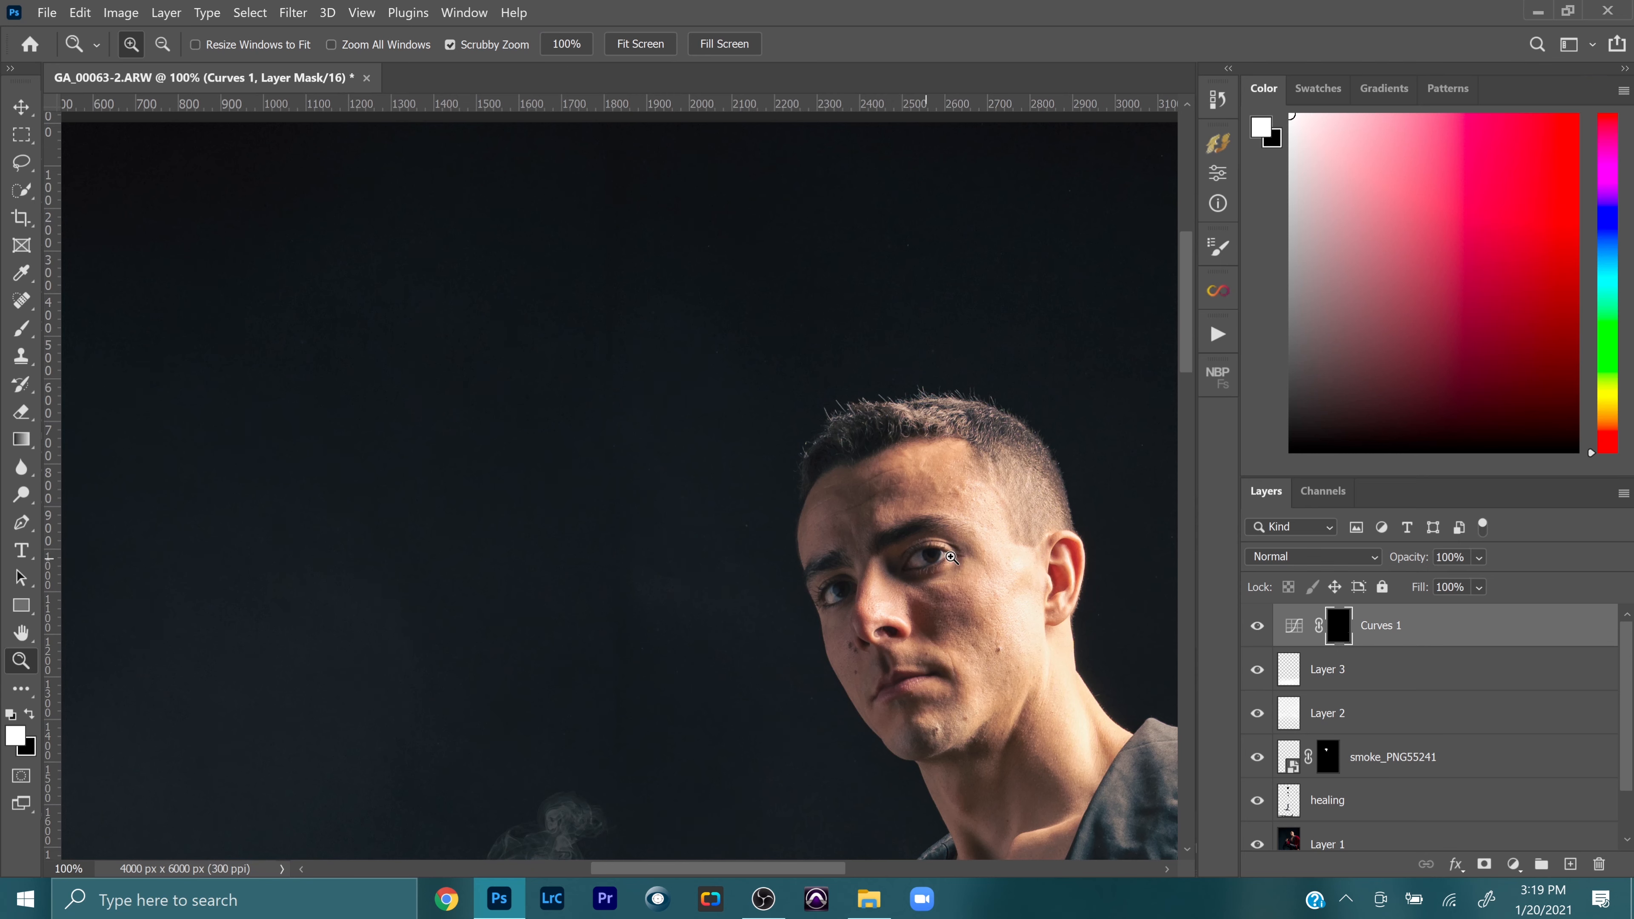
key(b)
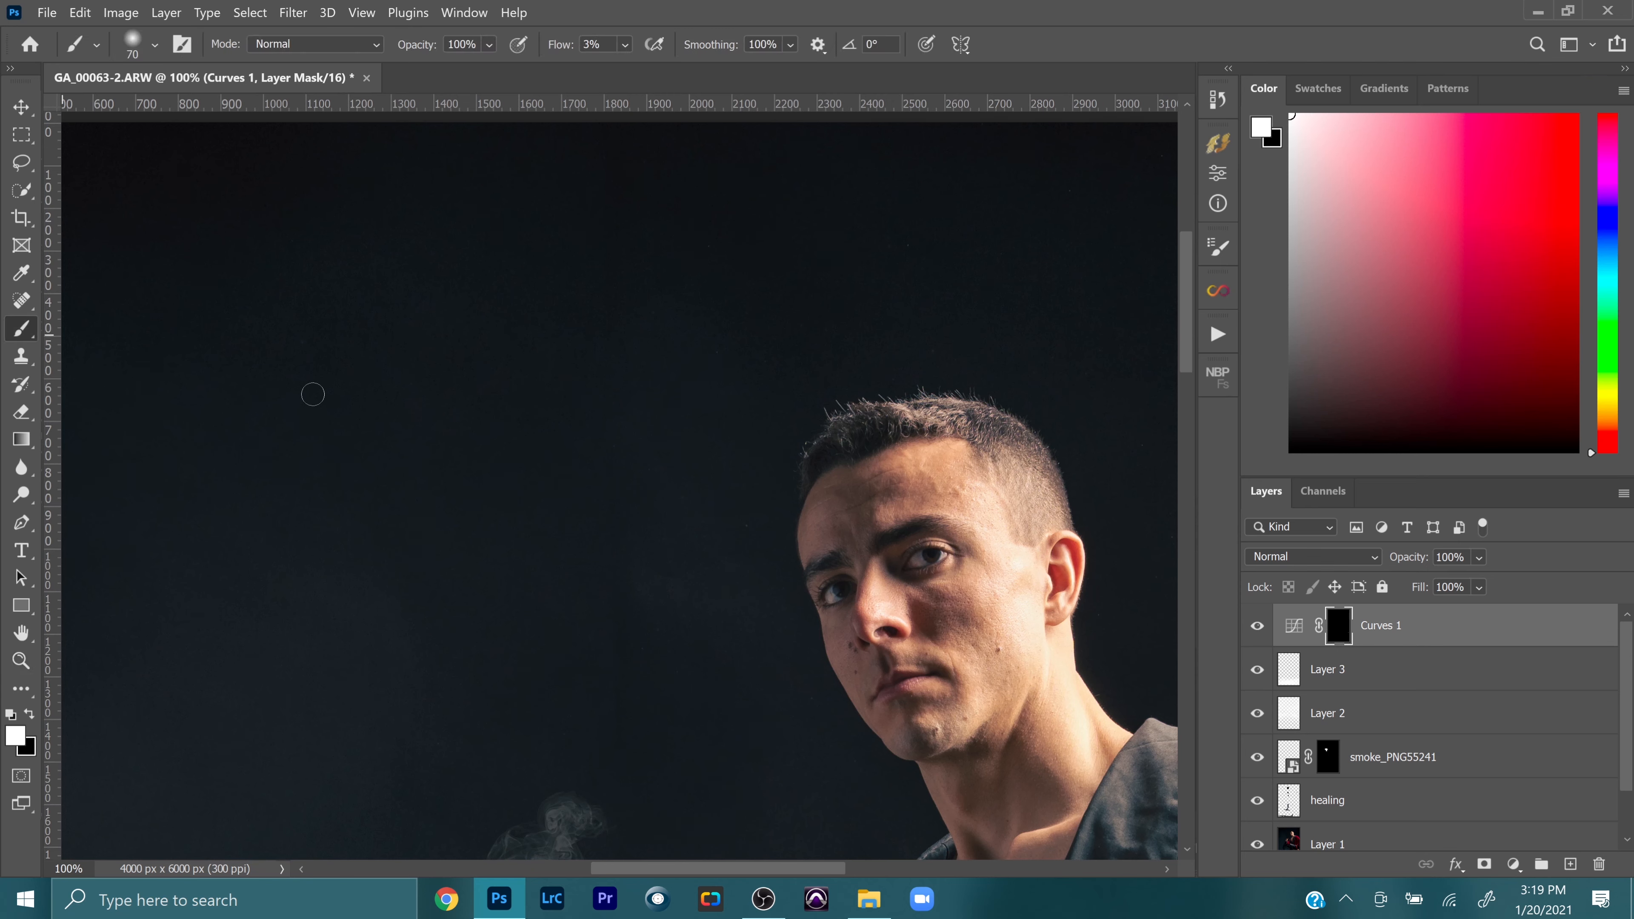
key(bracketleft)
key(bracketleft)
key(bracketleft)
key(bracketleft)
key(bracketleft)
key(bracketleft)
key(bracketright)
key(bracketright)
key(bracketright)
key(z)
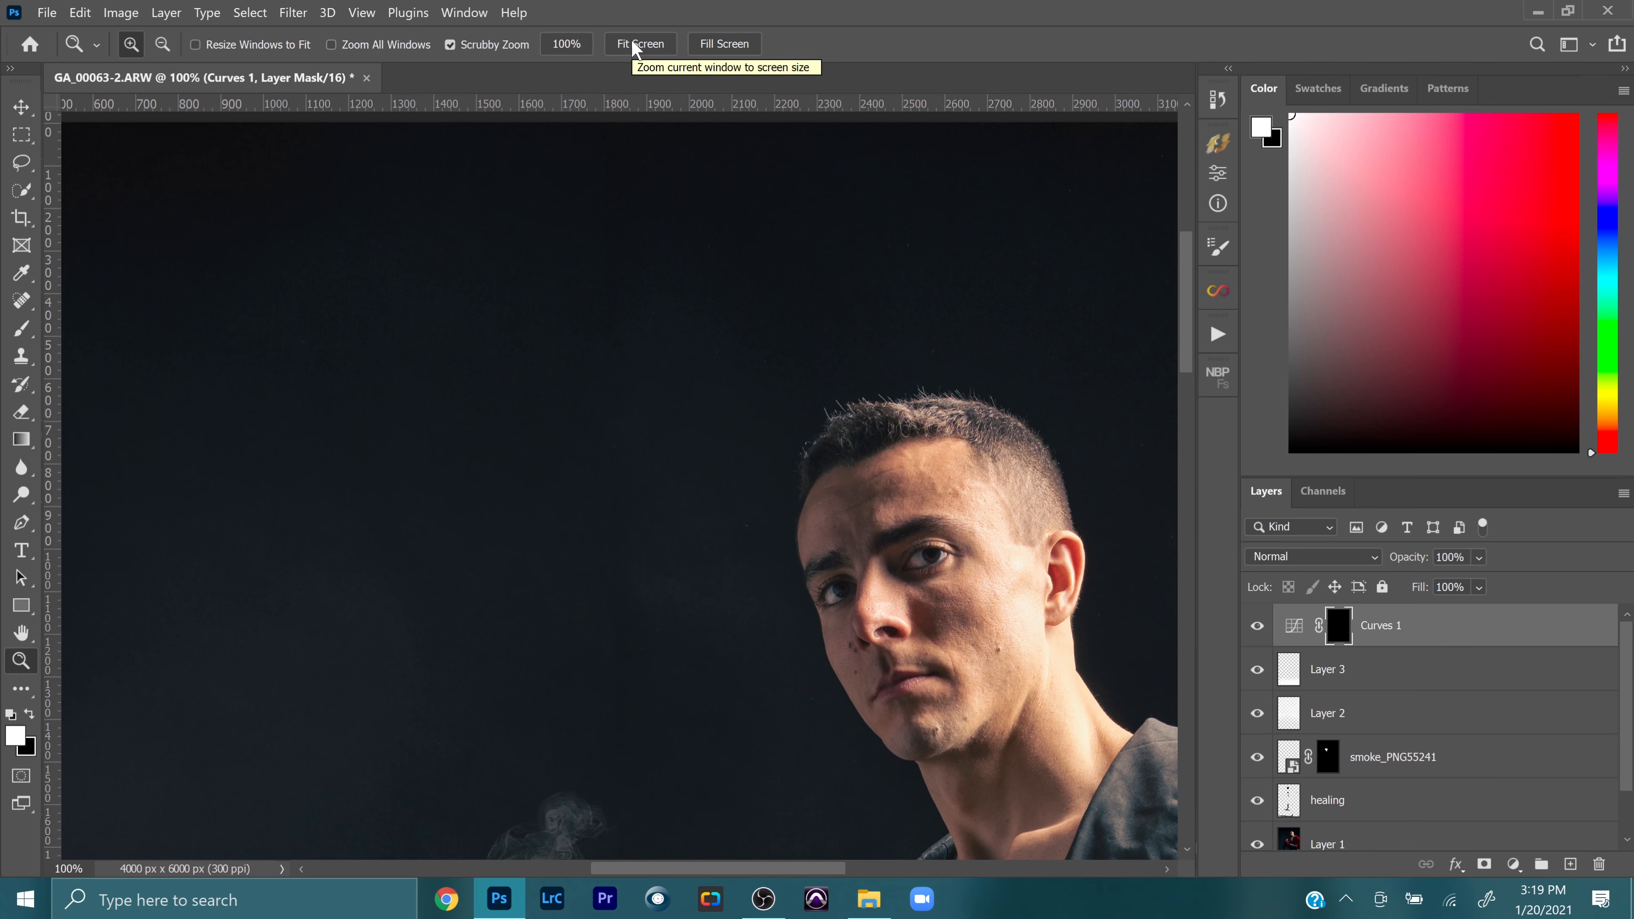
Step: Add a second Curves adjustment that darkens the whole image, with input 160 at output 97, and invert its mask to black
click(636, 46)
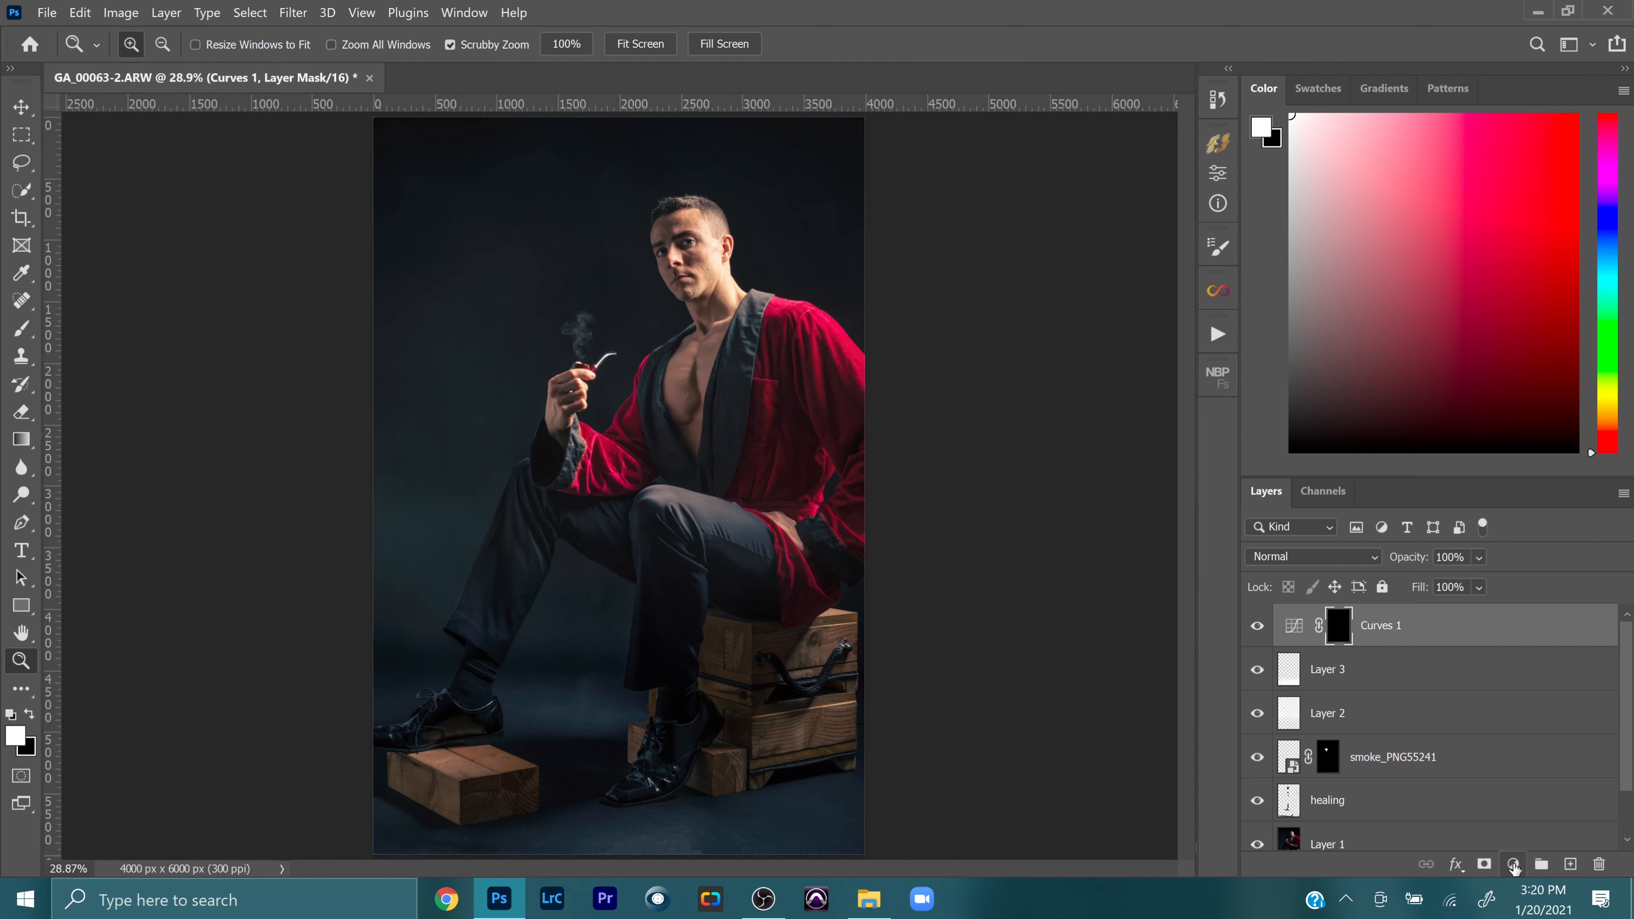
click(1514, 868)
click(1474, 596)
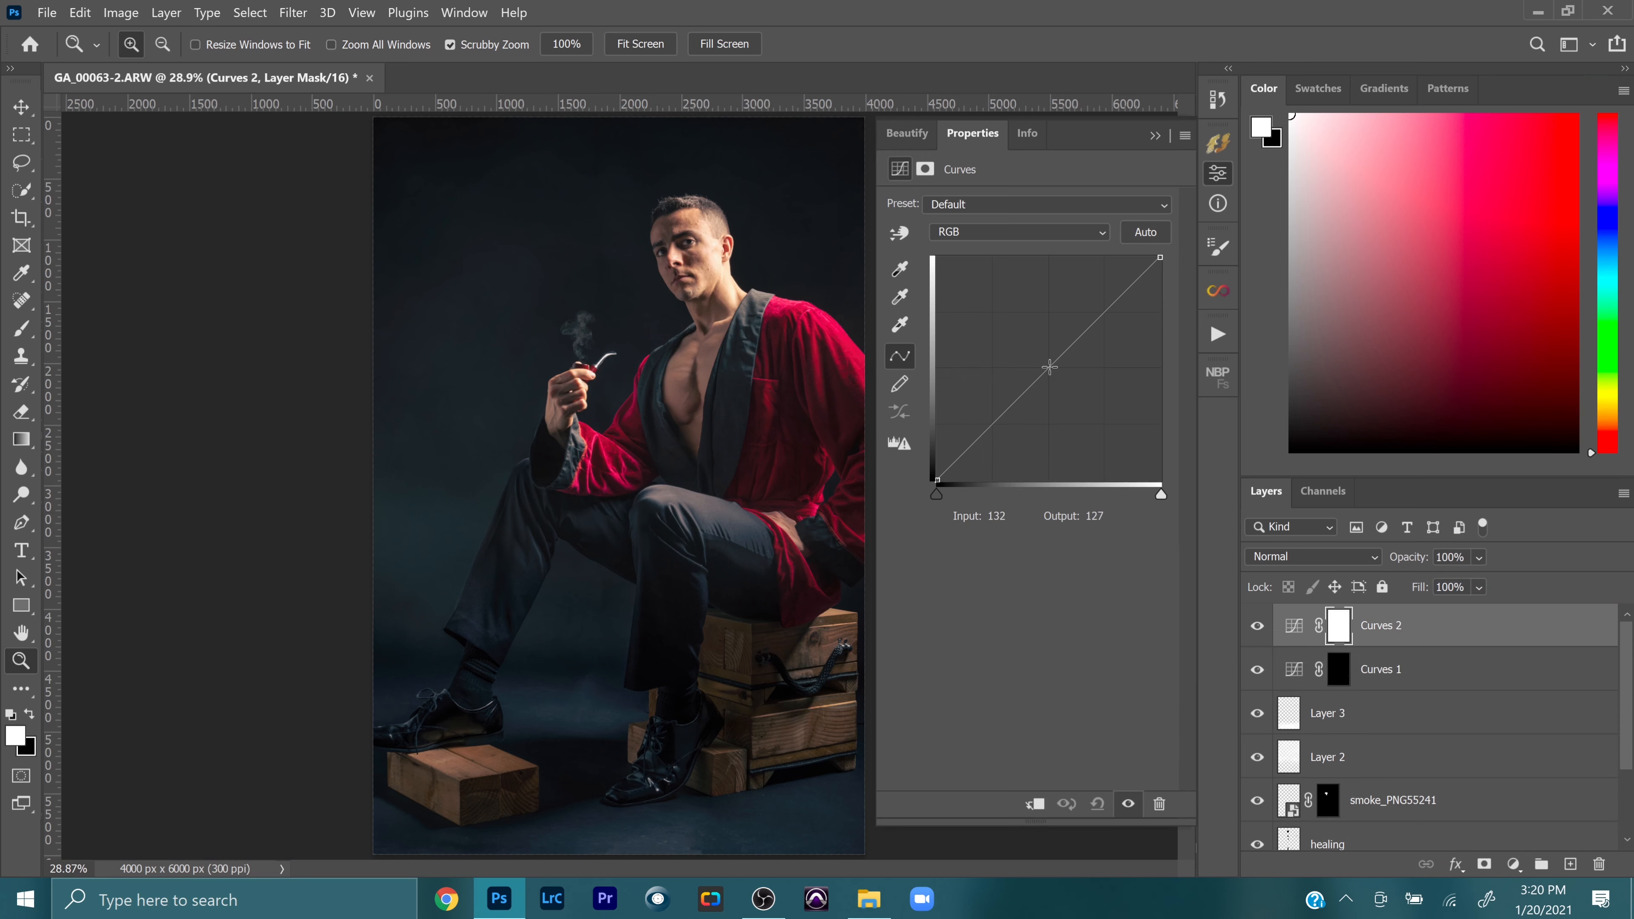
drag(1050, 367, 1077, 394)
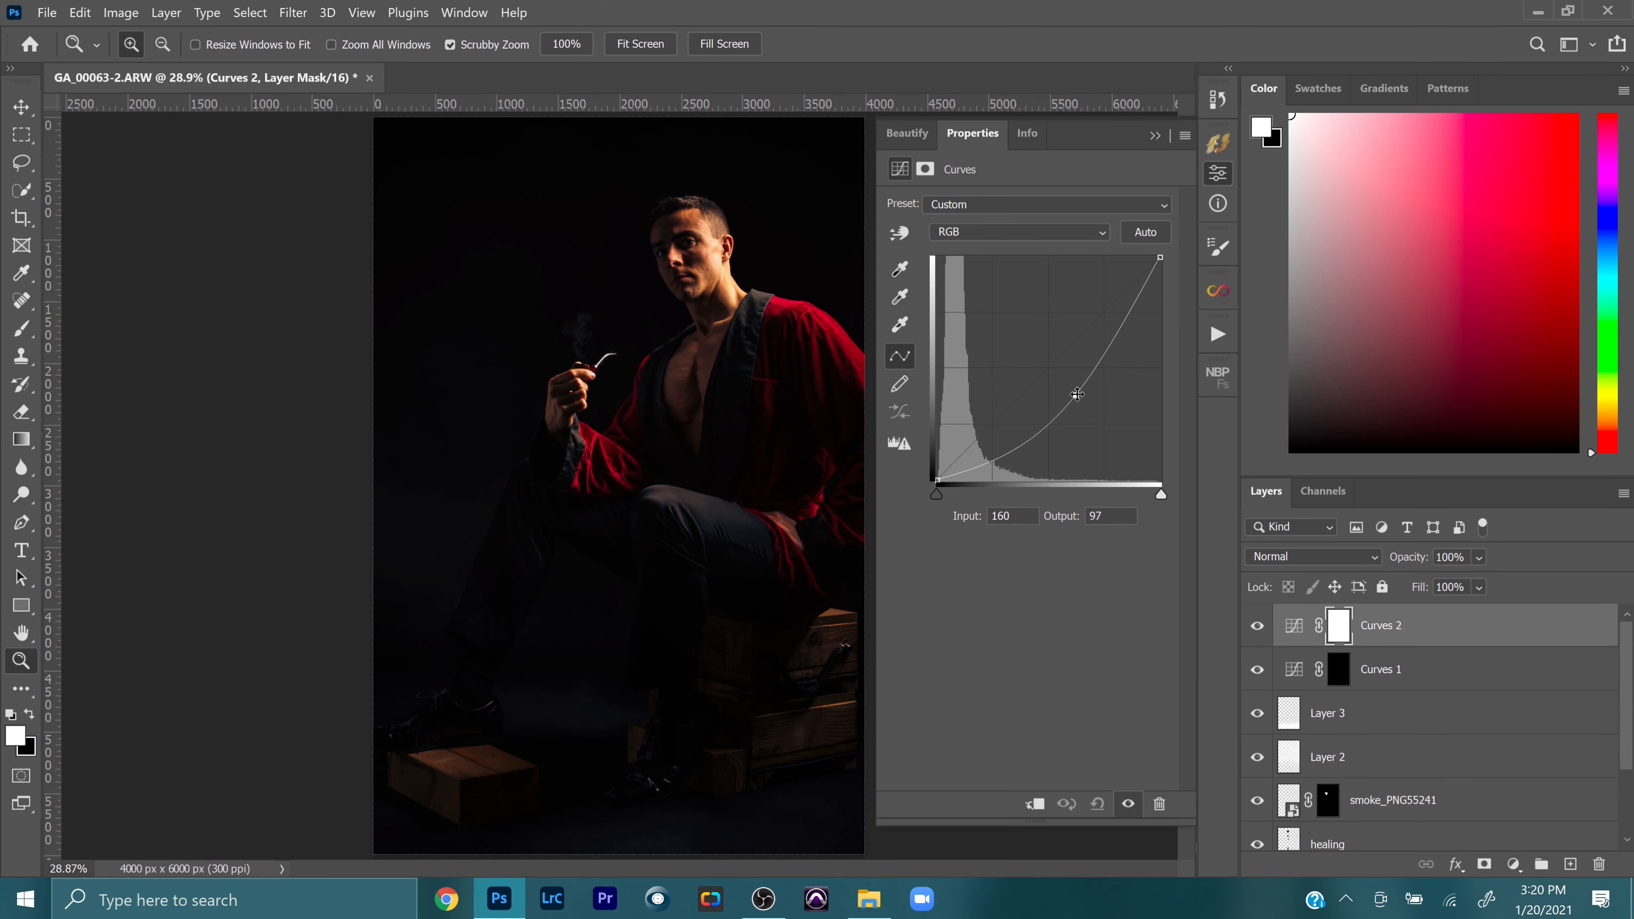
click(1156, 137)
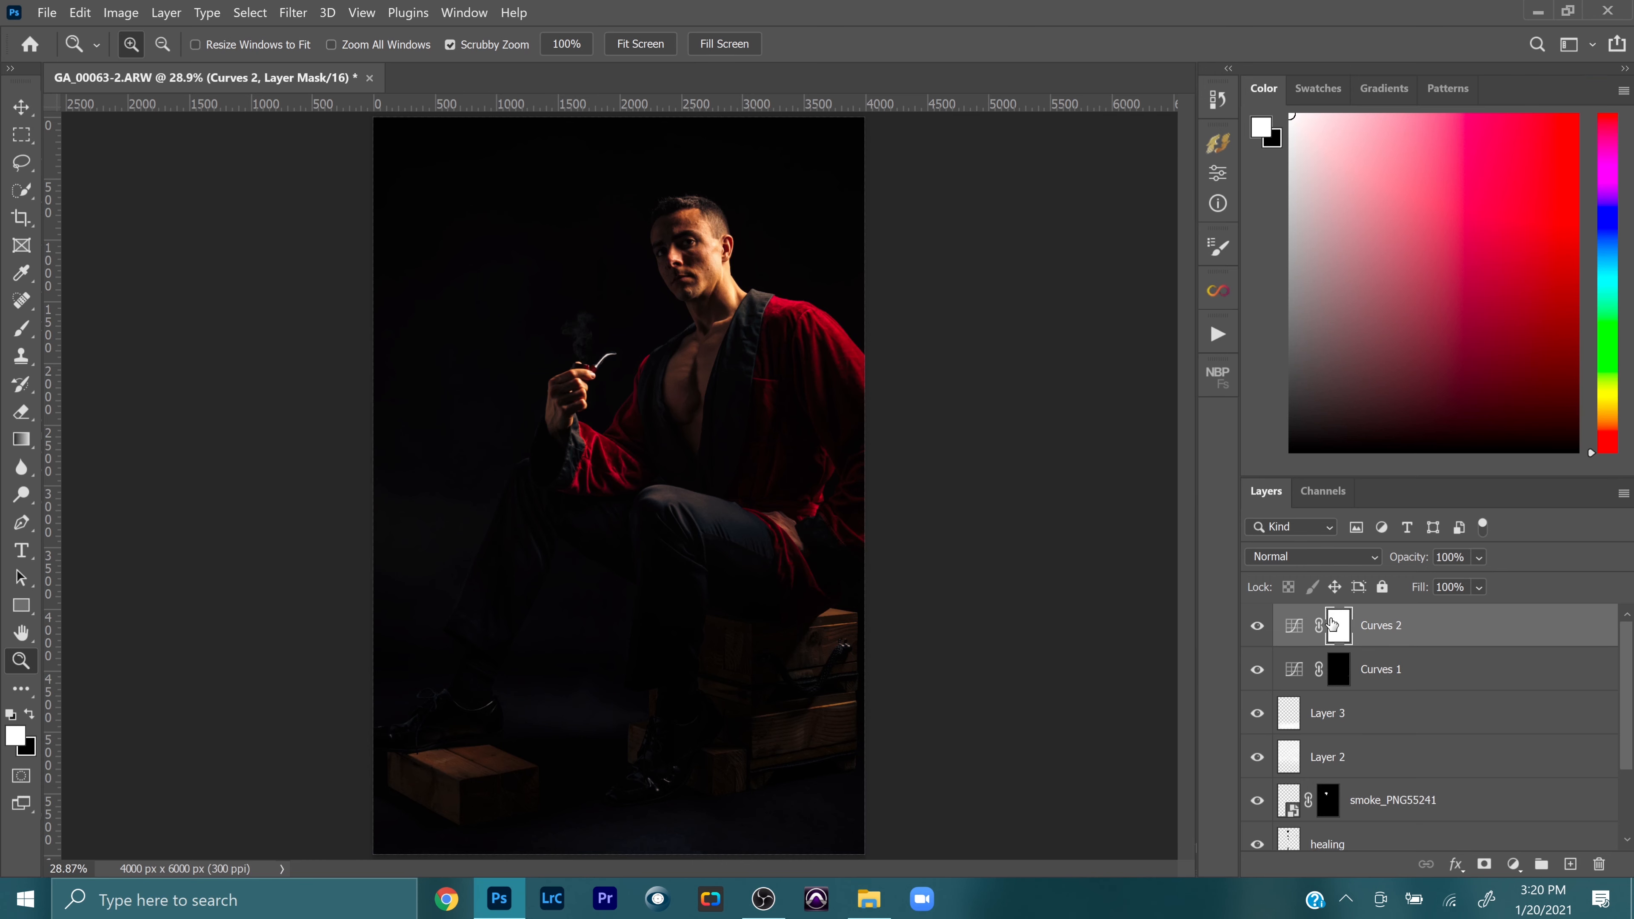
key(ctrl+i)
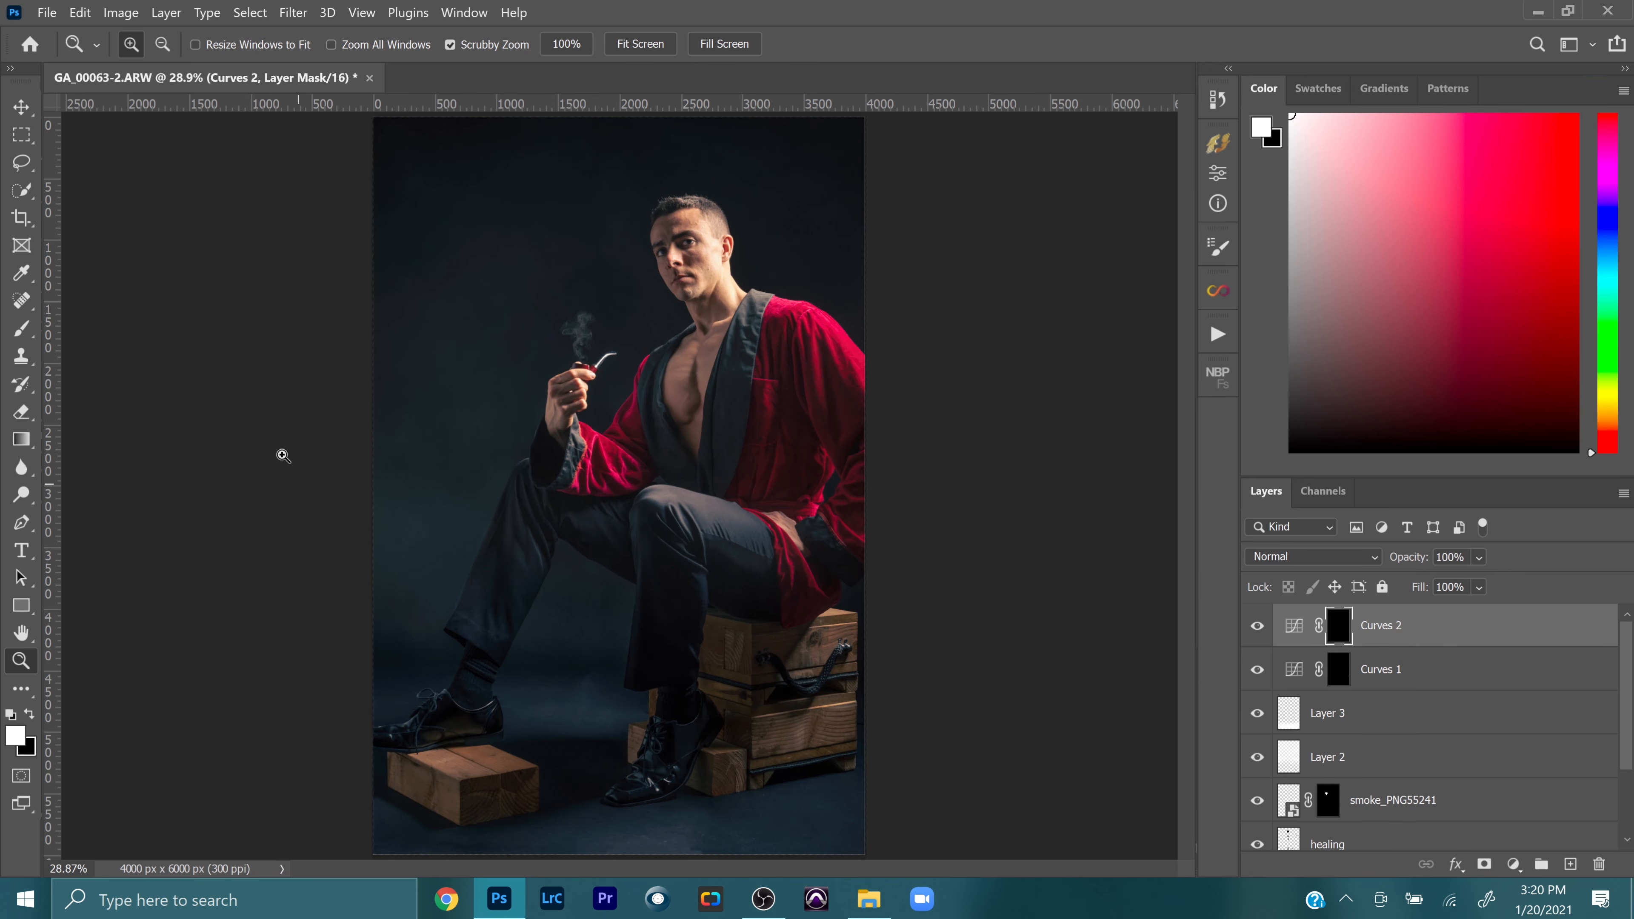
Step: Paint white on the Curves 2 mask with a 900 px brush to darken the front wooden block, the floor and the background between the legs
click(23, 331)
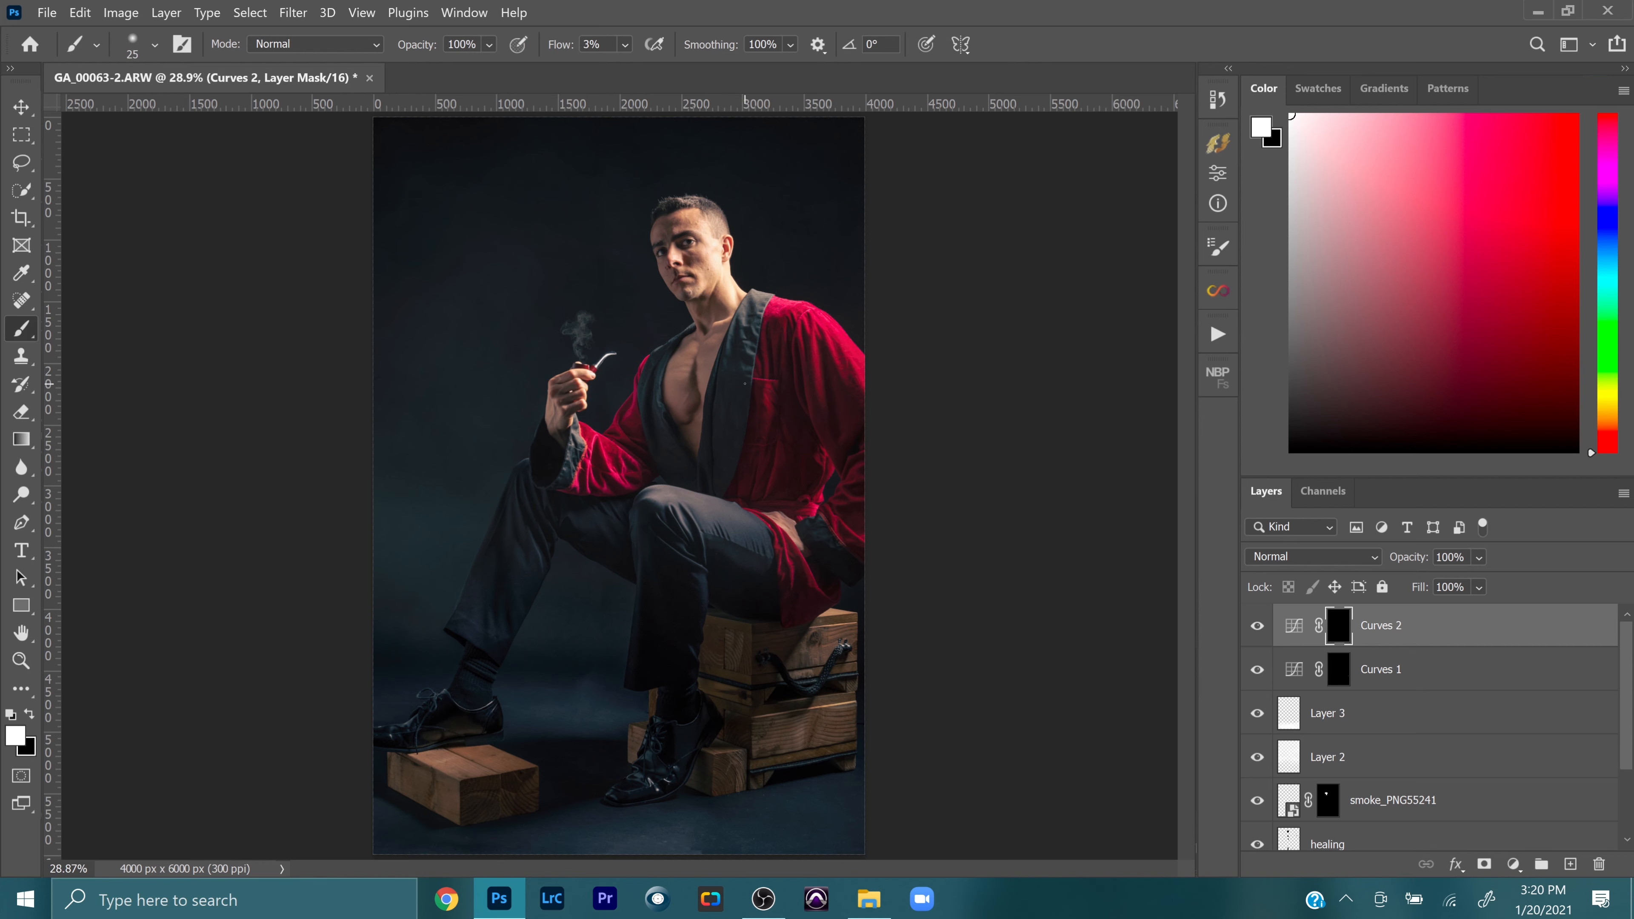
key(bracketright)
key(bracketright)
key(bracketright)
key(bracketright)
key(bracketright)
key(bracketright)
key(bracketright)
key(bracketright)
key(bracketright)
key(bracketright)
key(bracketright)
key(bracketright)
key(bracketright)
key(bracketright)
key(bracketright)
key(bracketright)
key(bracketright)
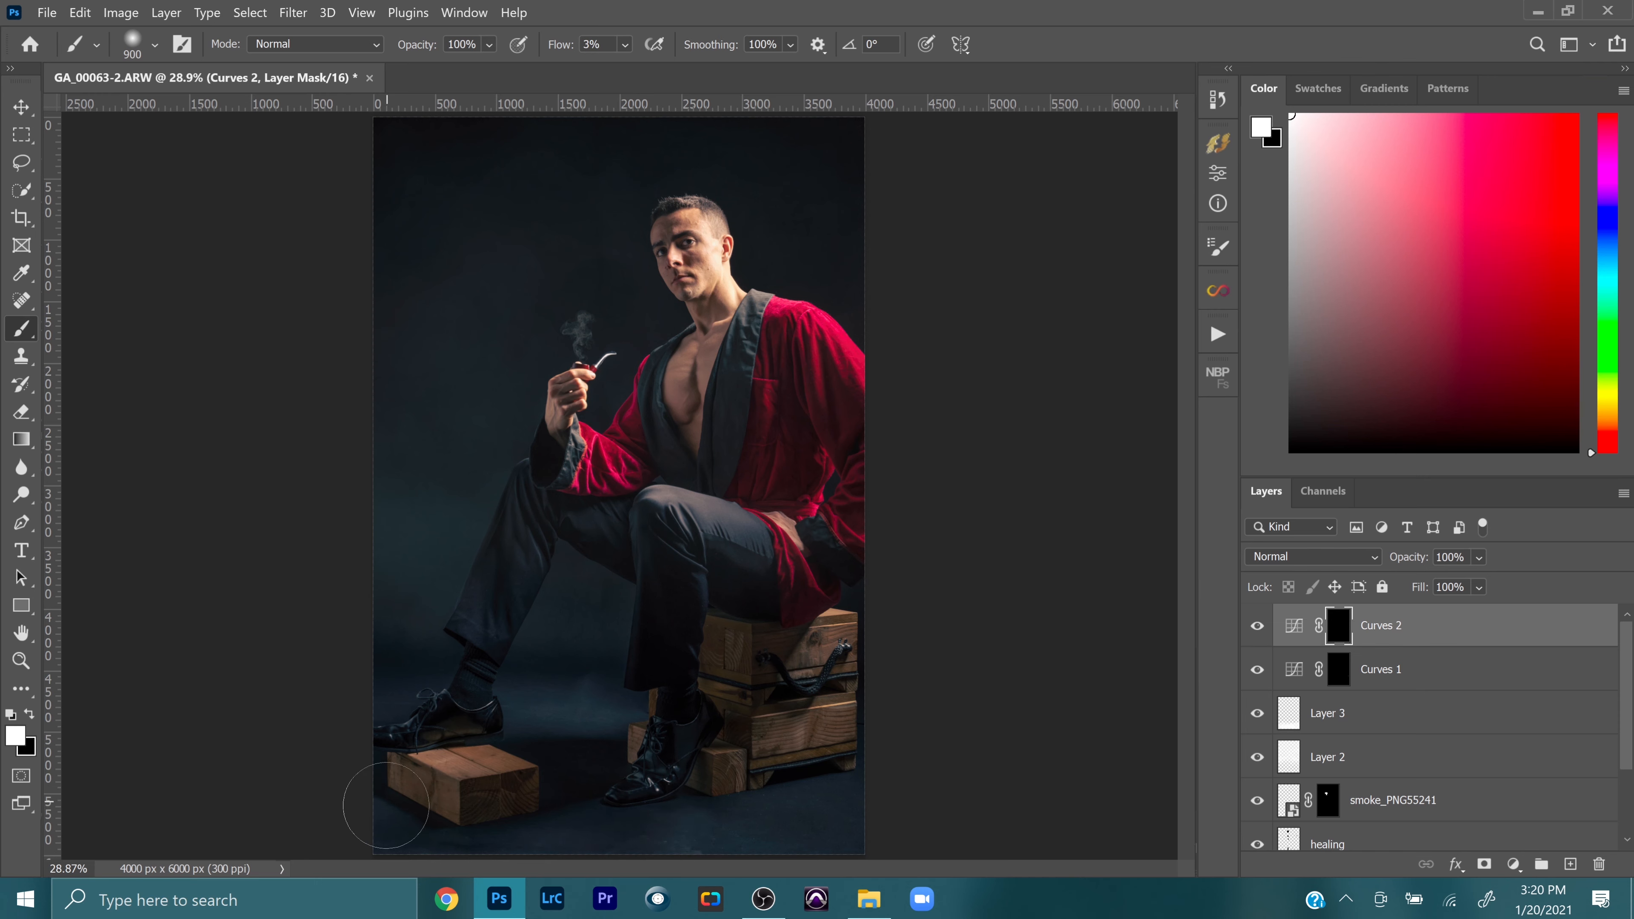
mouse_move(492, 759)
mouse_down()
mouse_move(428, 825)
mouse_move(451, 757)
mouse_up()
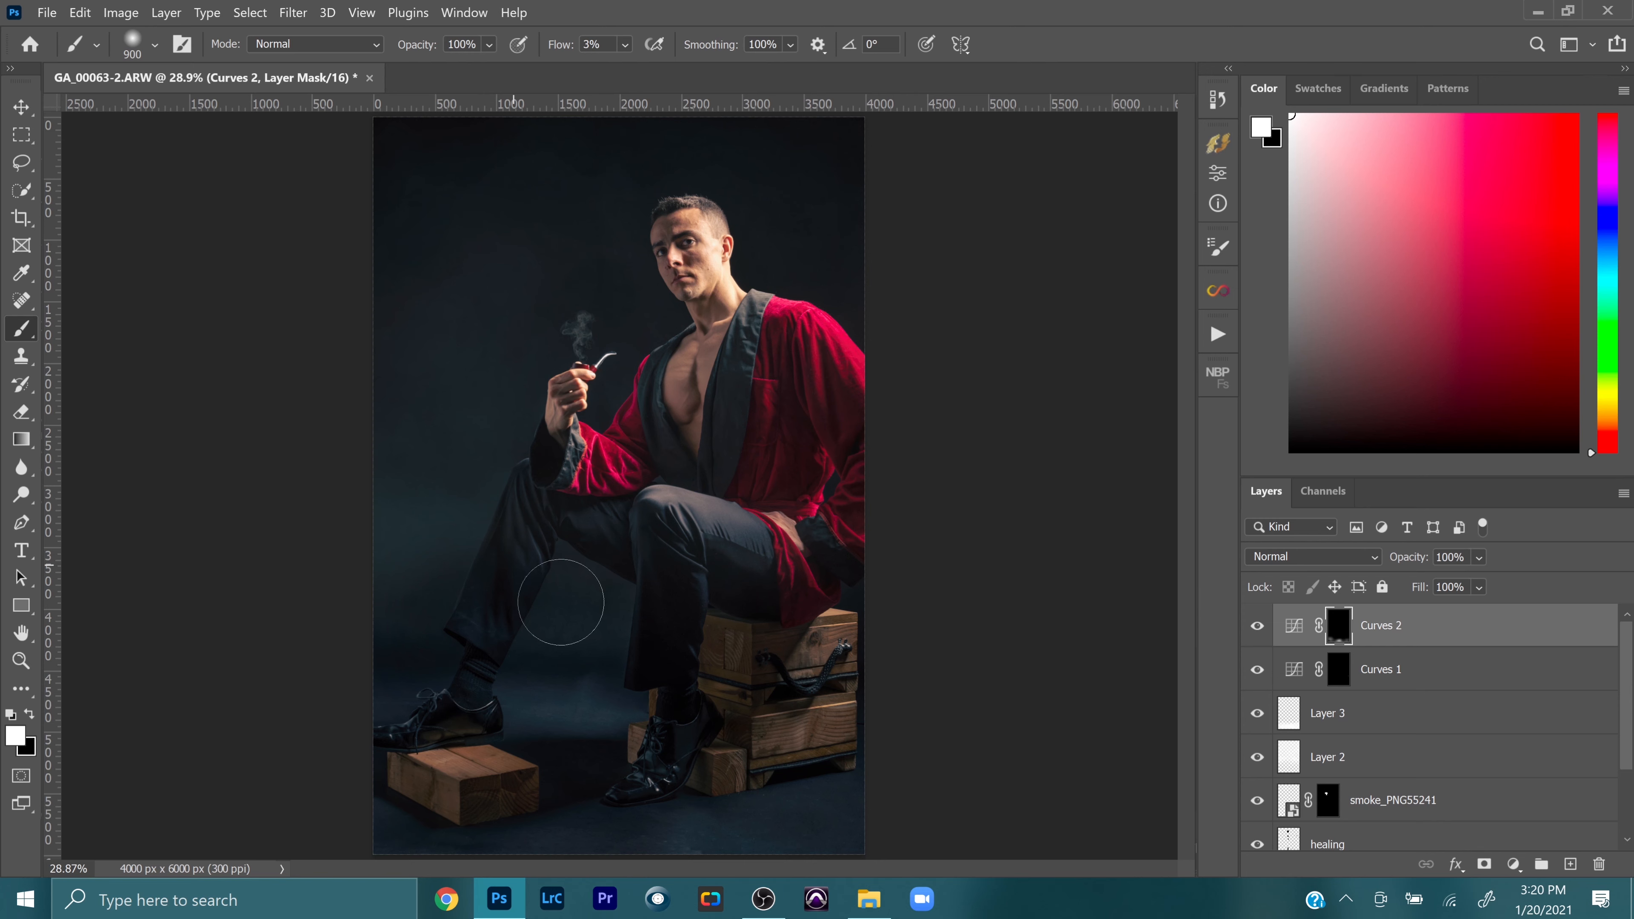
mouse_move(561, 603)
mouse_down()
mouse_move(576, 732)
mouse_move(558, 750)
mouse_move(584, 744)
mouse_move(428, 794)
mouse_move(463, 789)
mouse_up()
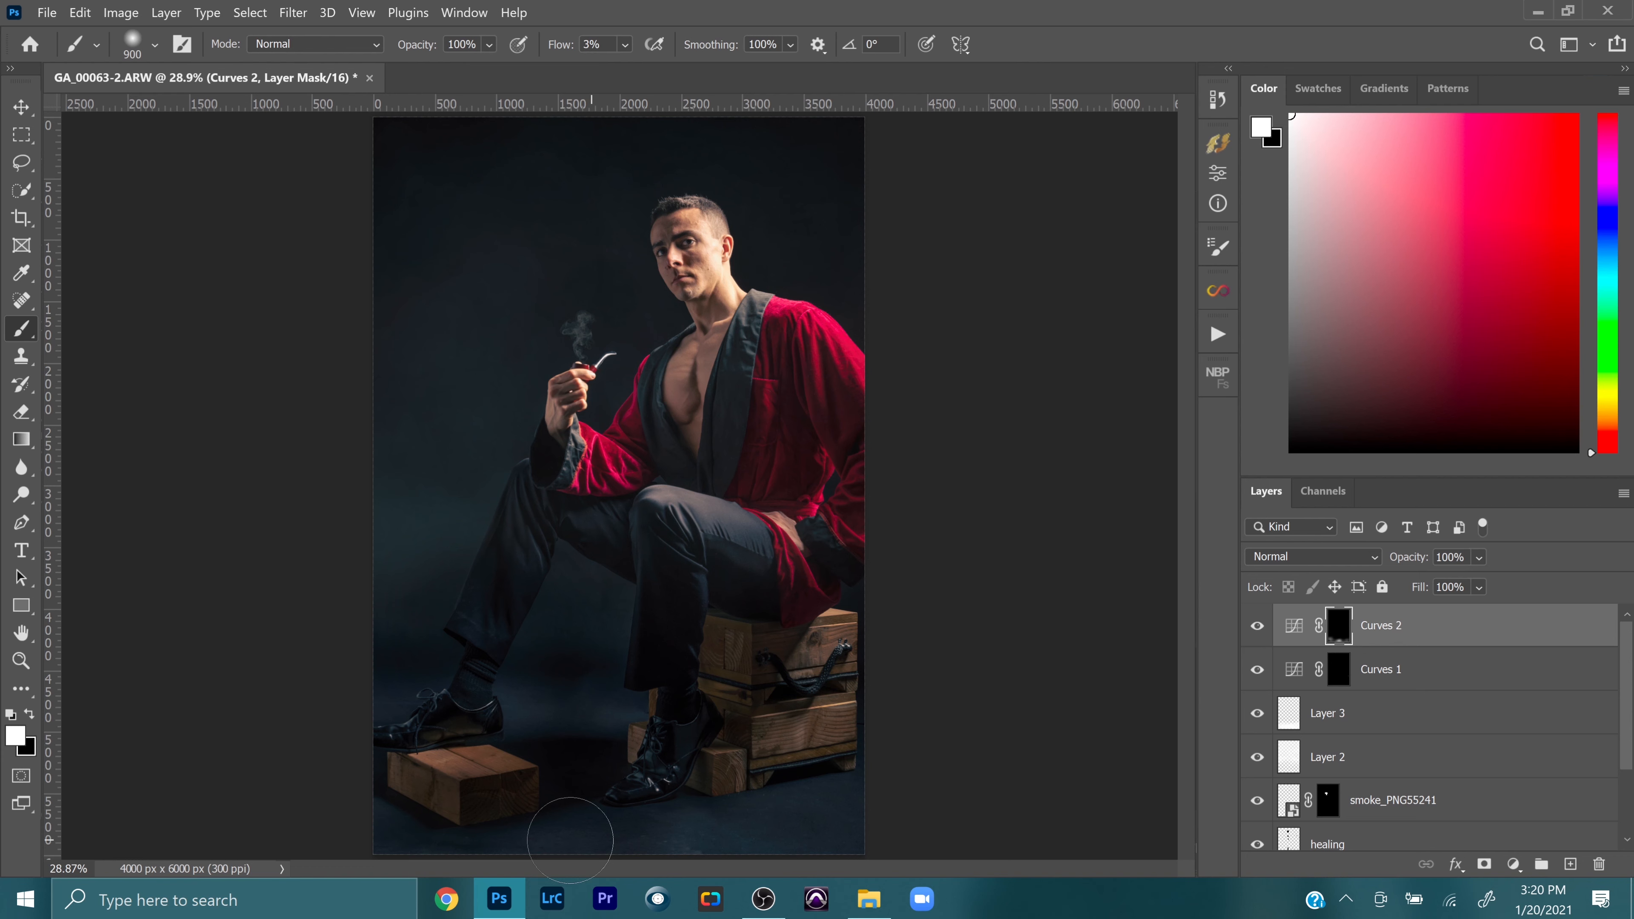
mouse_move(569, 840)
mouse_down()
mouse_move(827, 795)
mouse_move(840, 760)
mouse_up()
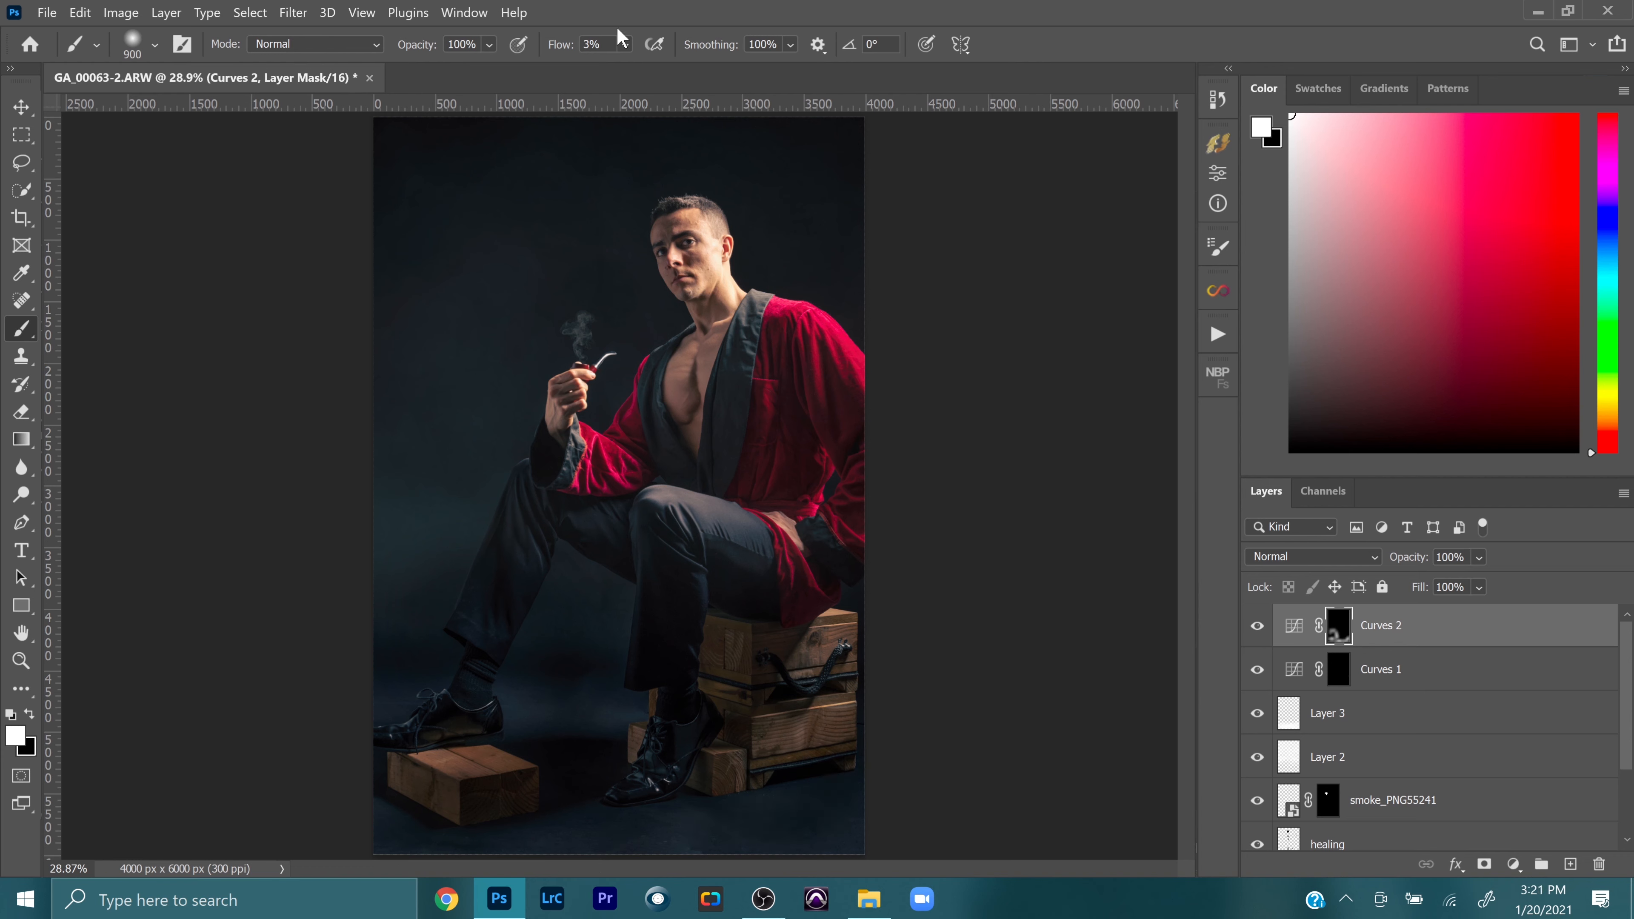
Step: Raise the brush flow to 11% and darken the floor, the front wooden block and the area around the front shoe on the Curves 2 mask
click(624, 43)
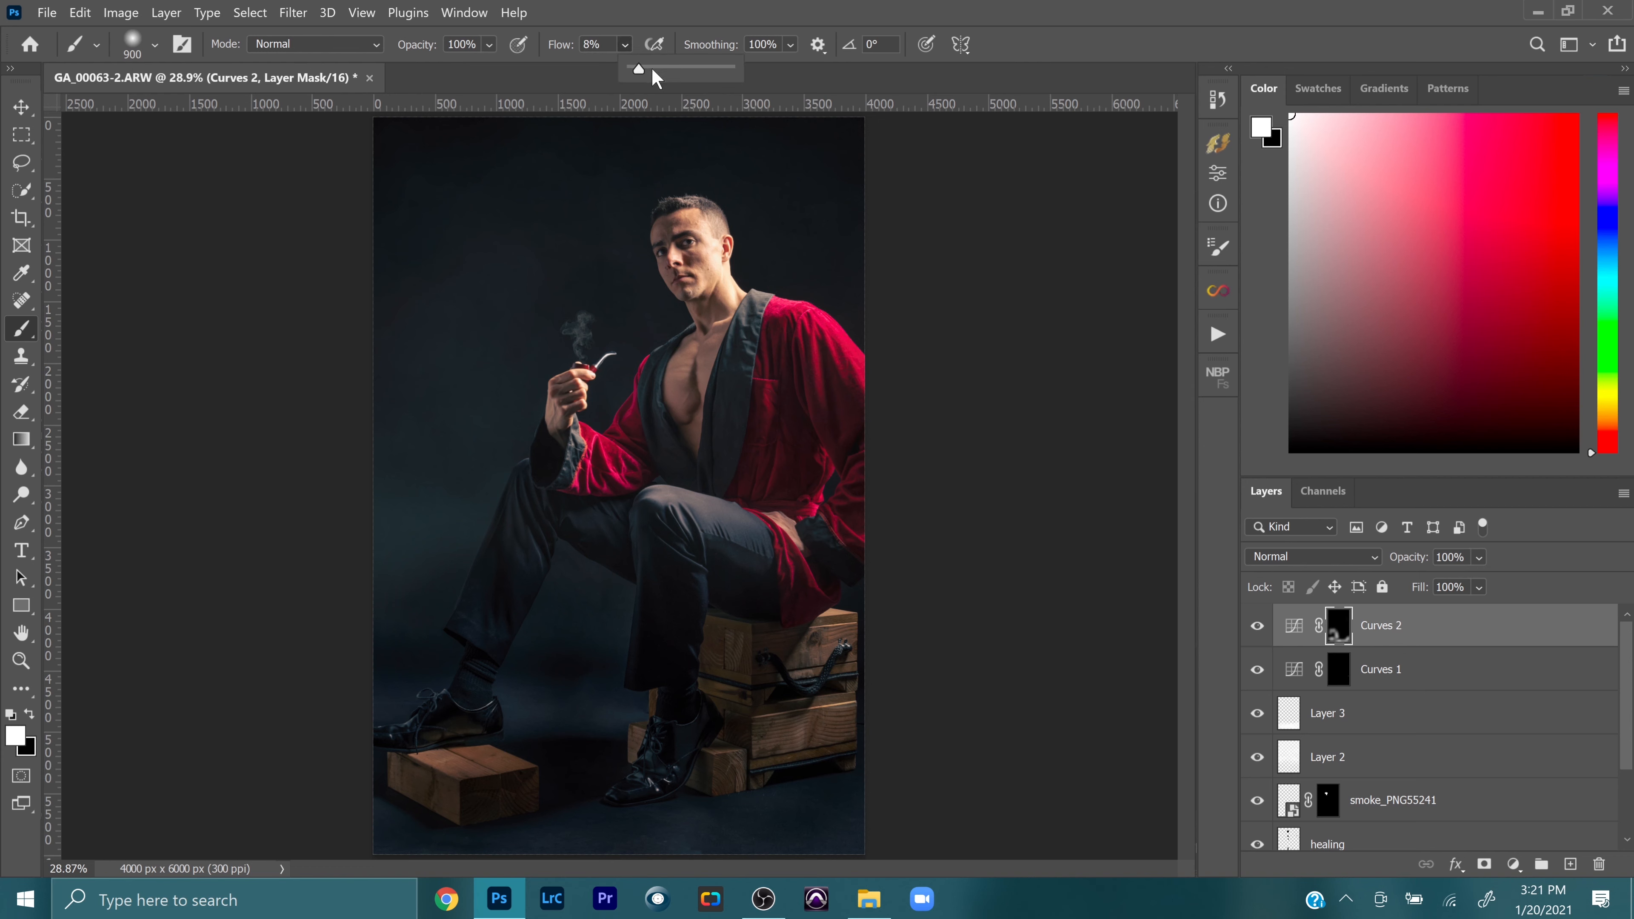
mouse_move(631, 67)
mouse_down()
mouse_move(651, 80)
mouse_move(641, 69)
mouse_up()
click(814, 782)
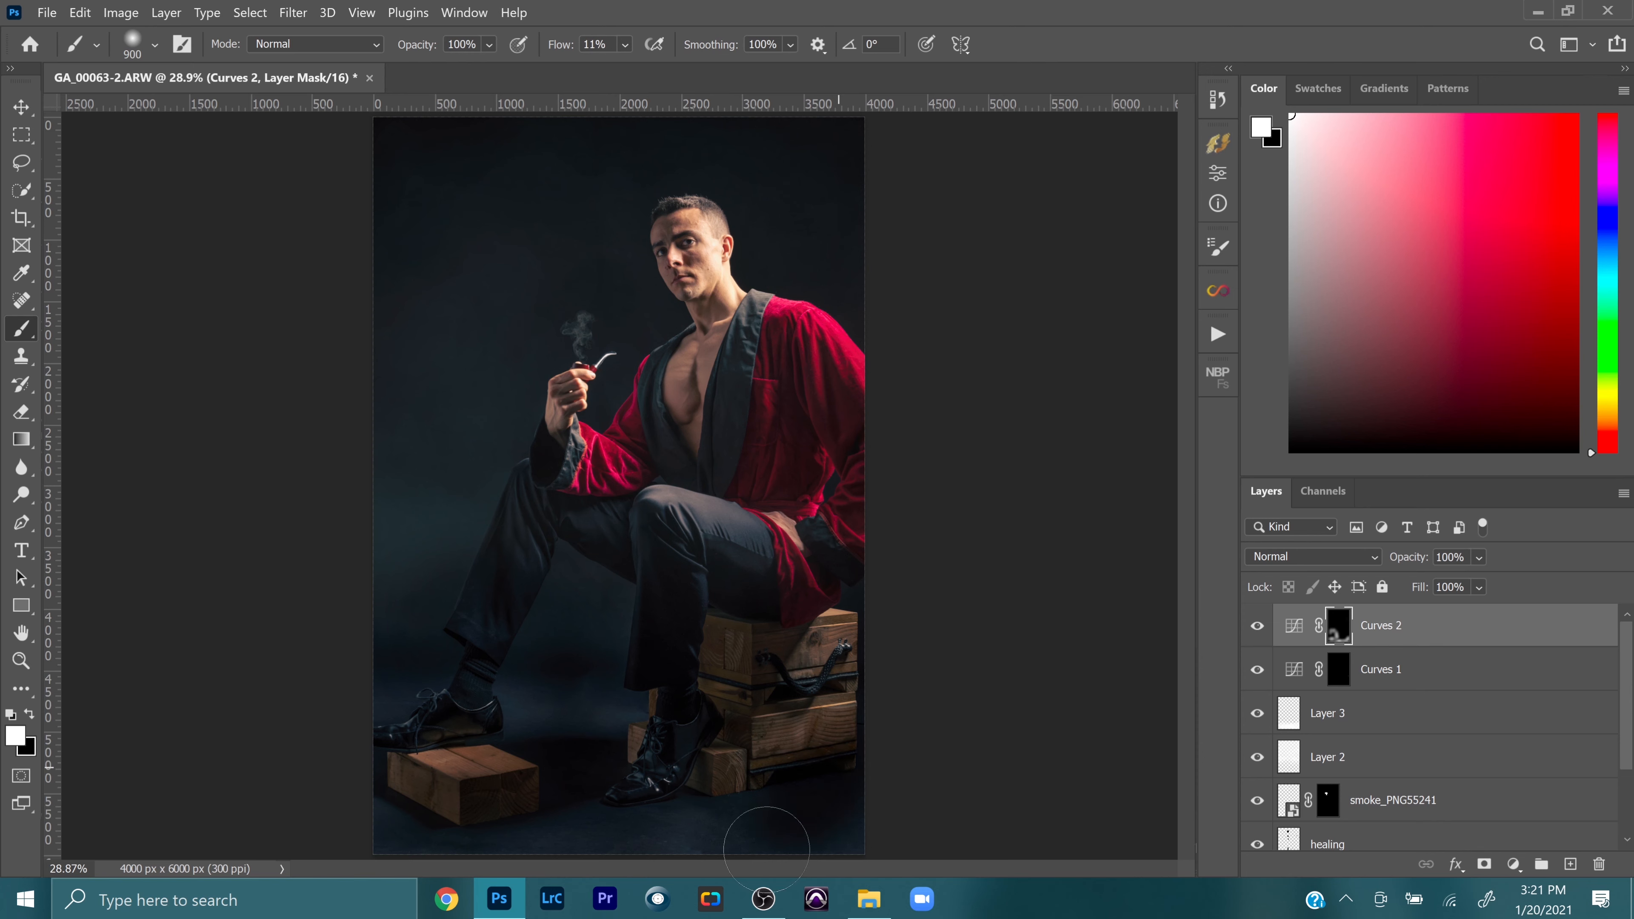
click(713, 826)
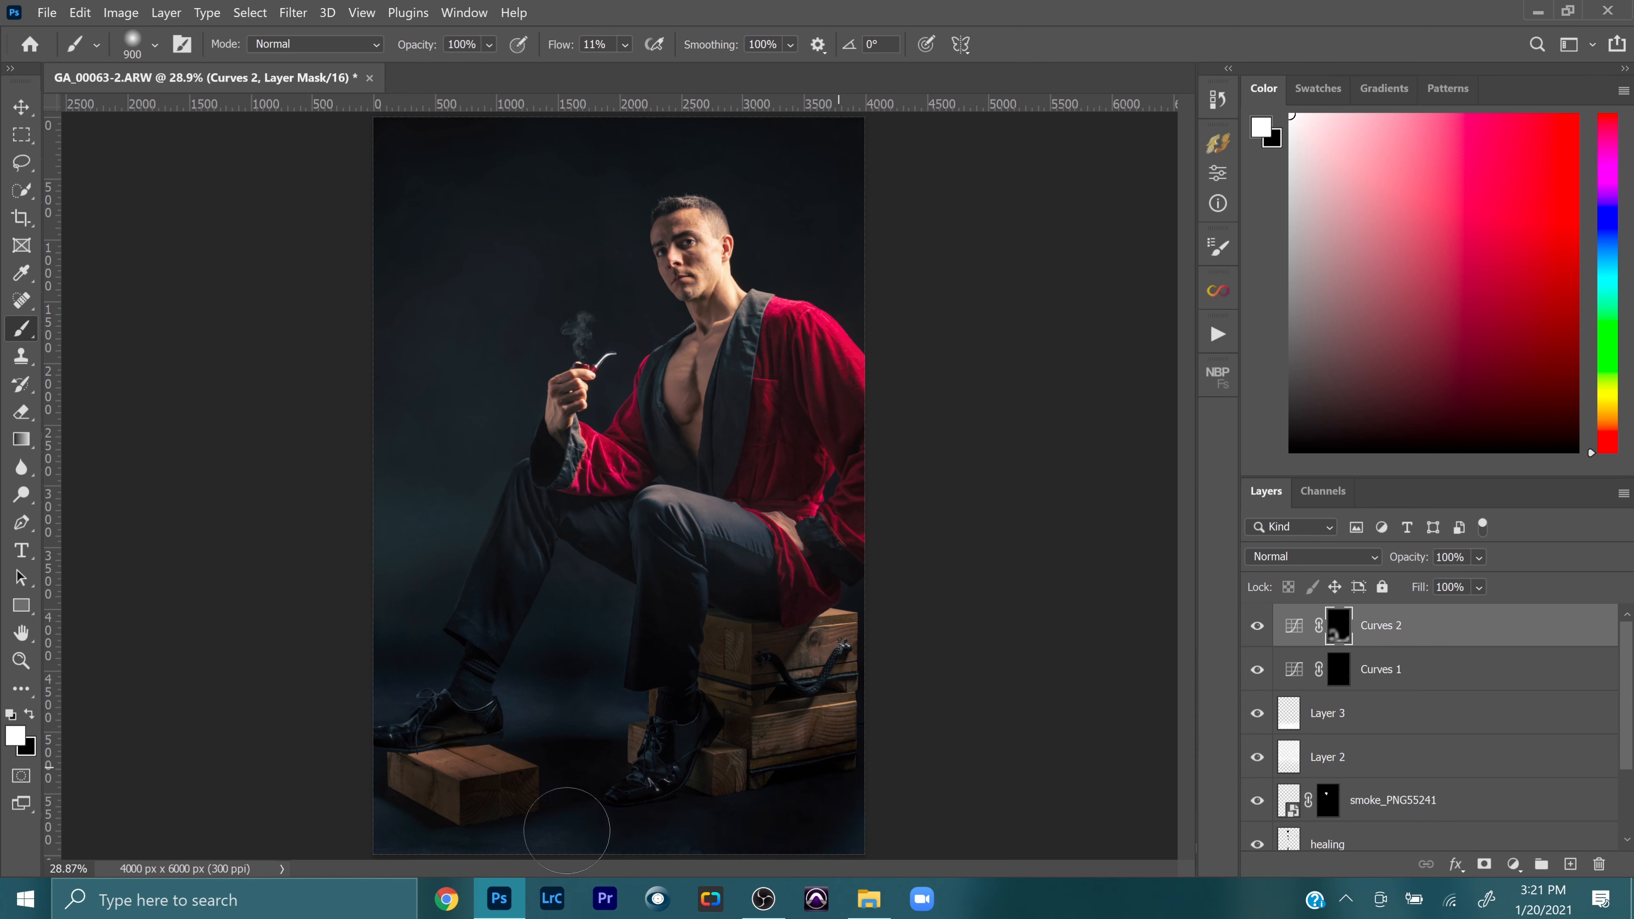
click(512, 826)
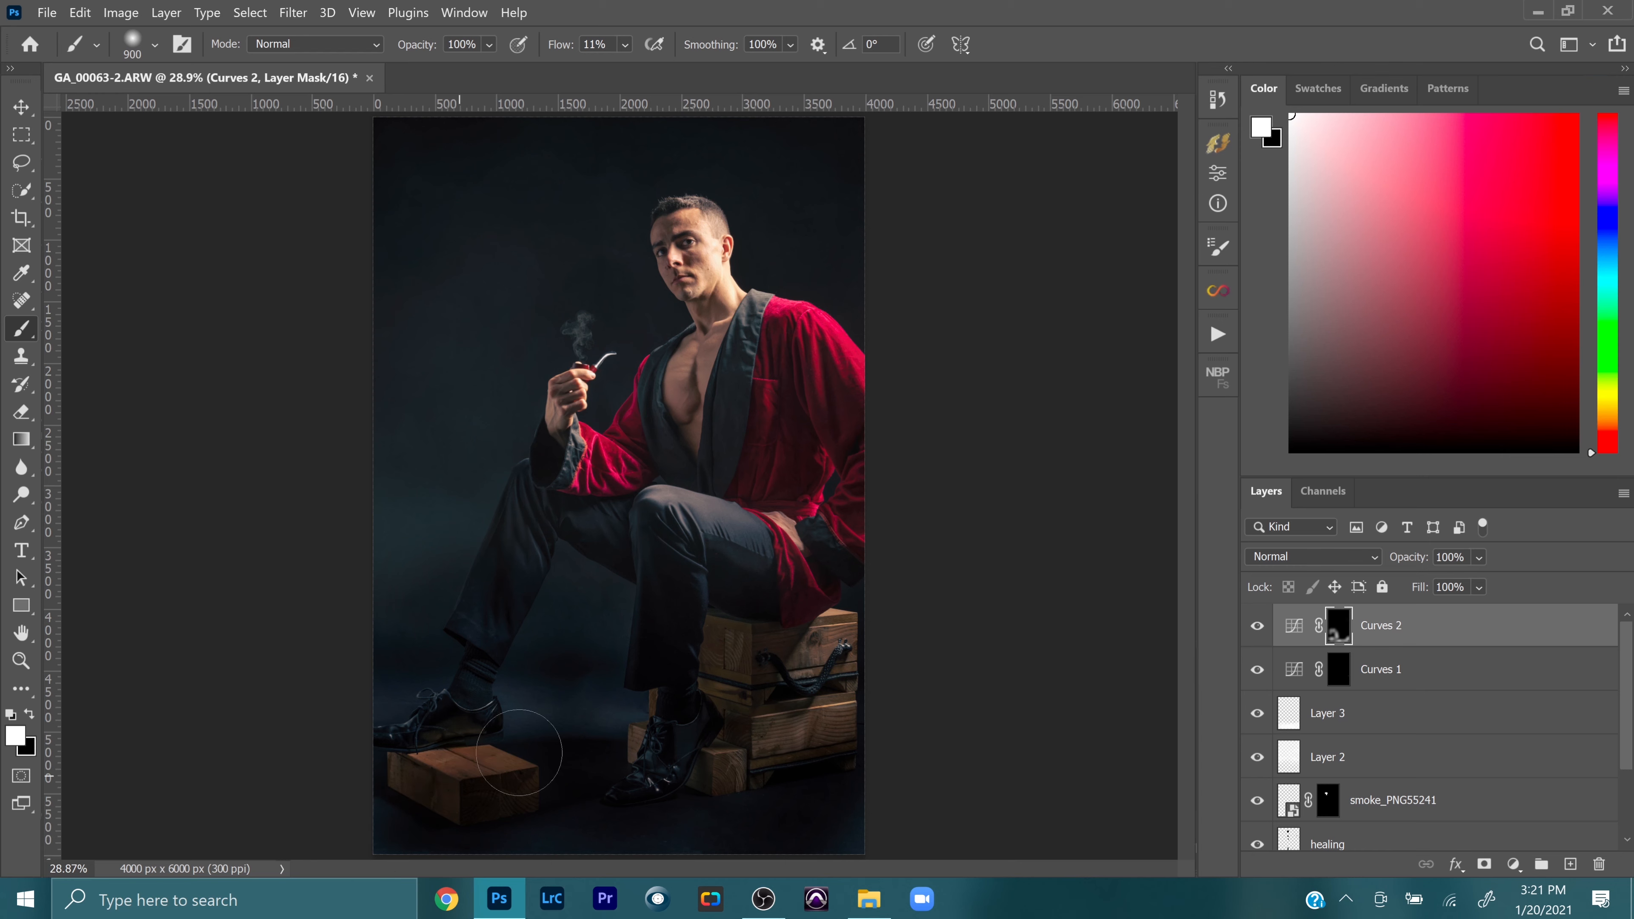
click(519, 752)
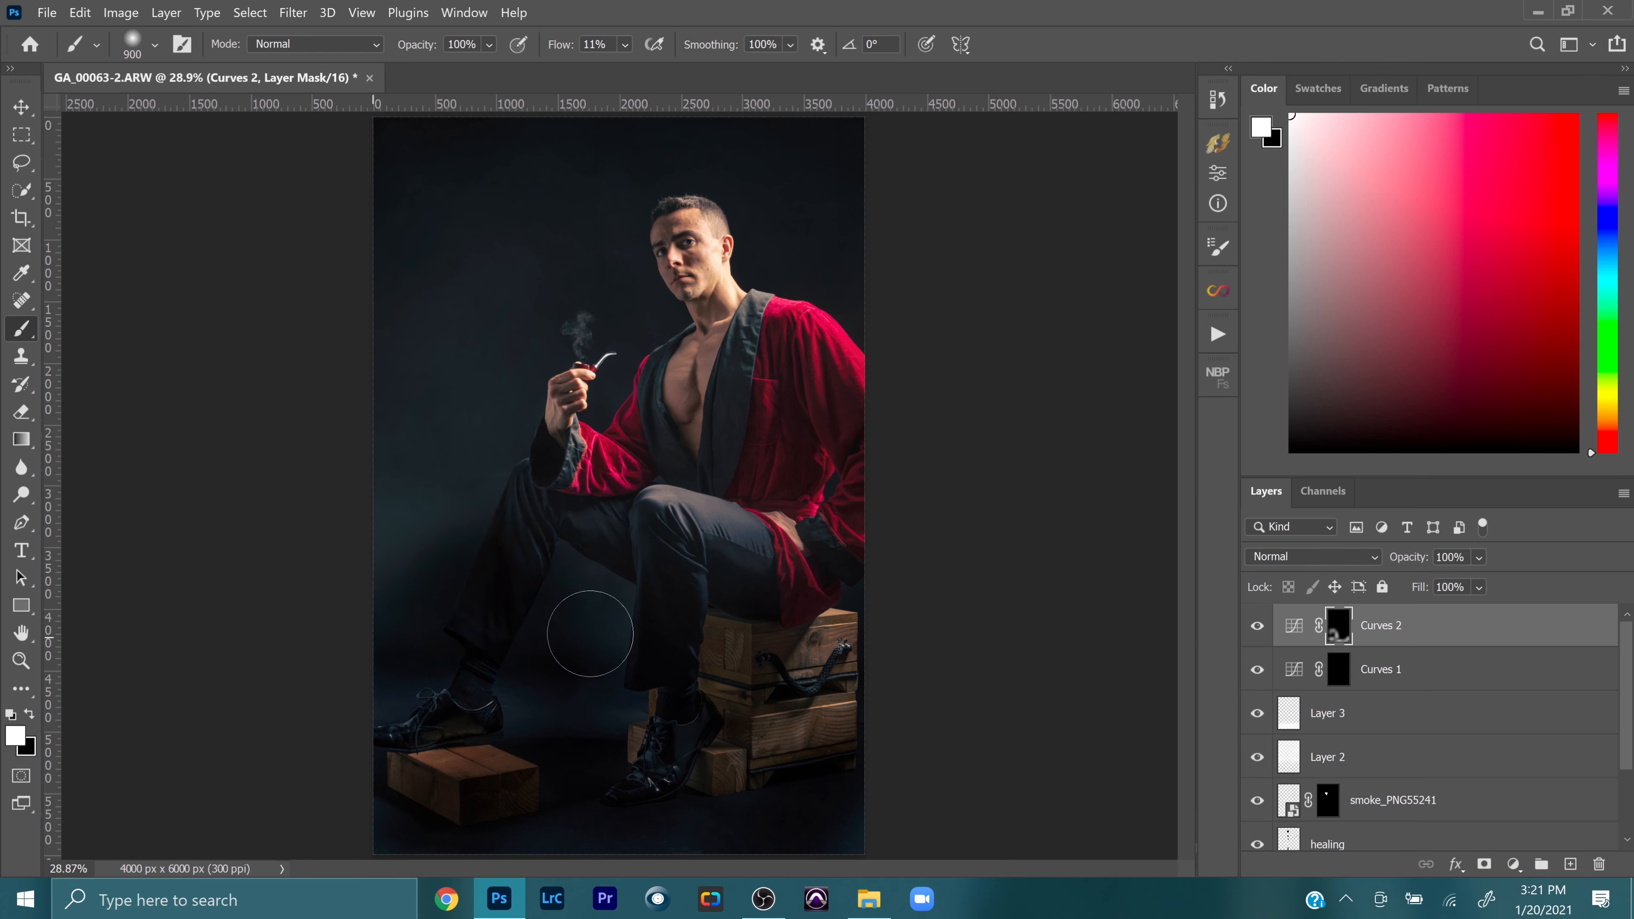
mouse_move(602, 665)
mouse_down()
mouse_move(487, 762)
mouse_move(453, 732)
mouse_up()
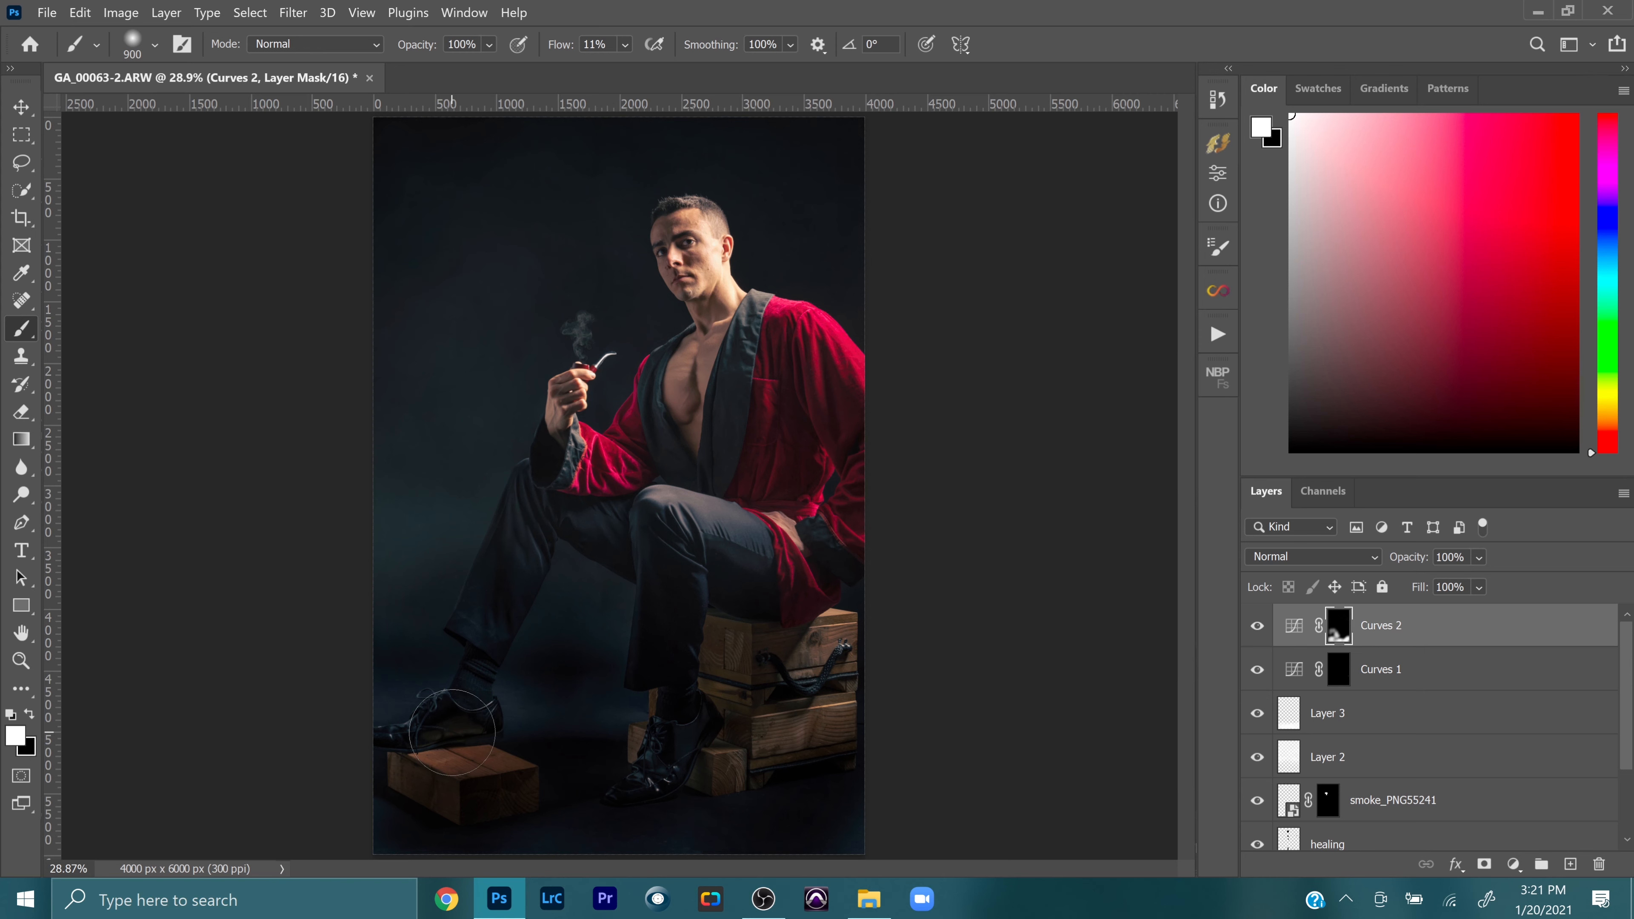
Step: Lower the brush flow to 8% and paint on the Curves 2 mask to darken the image's bottom edge and the stacked crates
click(624, 45)
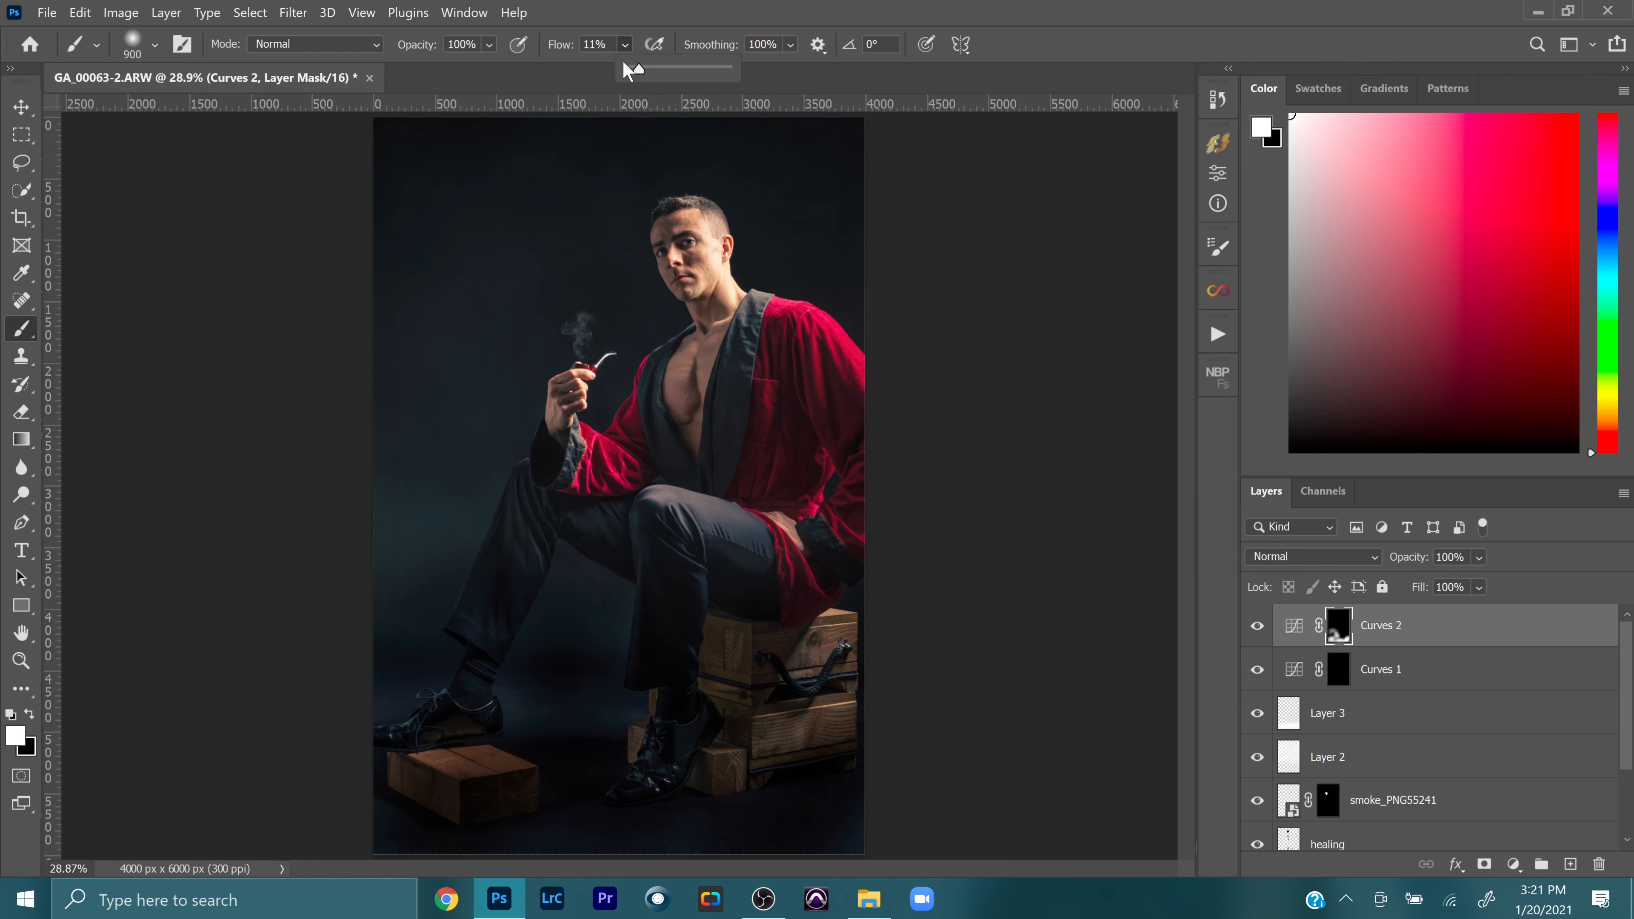
drag(638, 68, 635, 68)
click(654, 44)
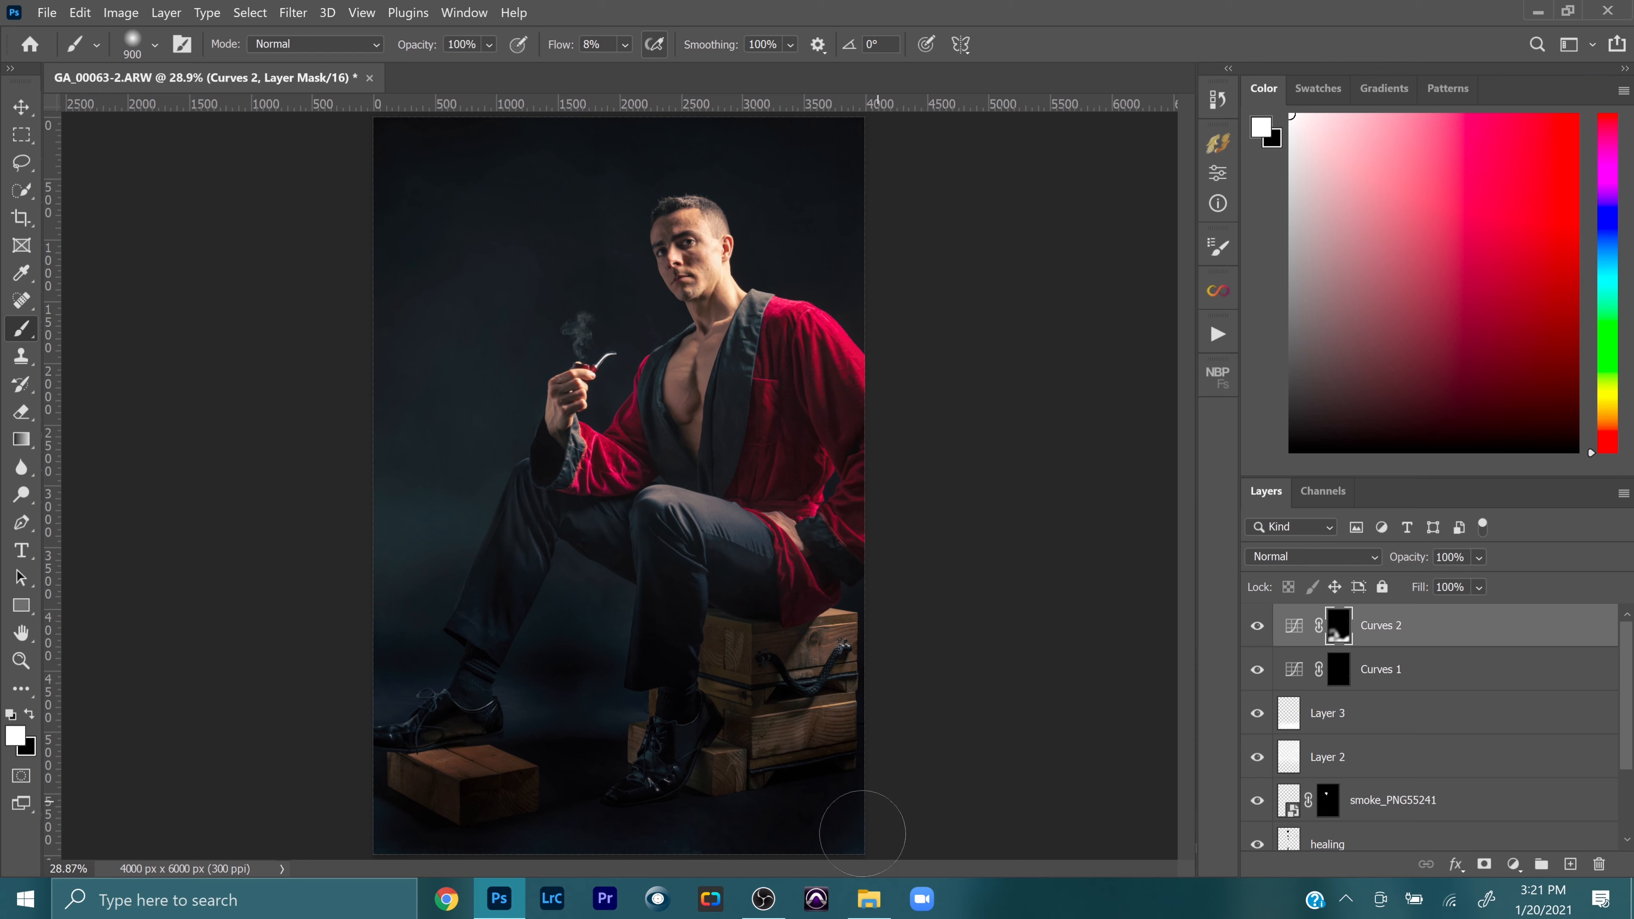
mouse_move(862, 833)
mouse_down()
mouse_move(879, 800)
mouse_move(796, 849)
mouse_move(755, 834)
mouse_move(589, 870)
mouse_move(503, 867)
mouse_move(390, 815)
mouse_move(585, 833)
mouse_up()
key(alt+shift+p)
mouse_move(738, 632)
mouse_down()
mouse_move(760, 660)
mouse_move(731, 667)
mouse_move(765, 662)
mouse_move(738, 649)
mouse_move(717, 790)
mouse_move(800, 788)
mouse_up()
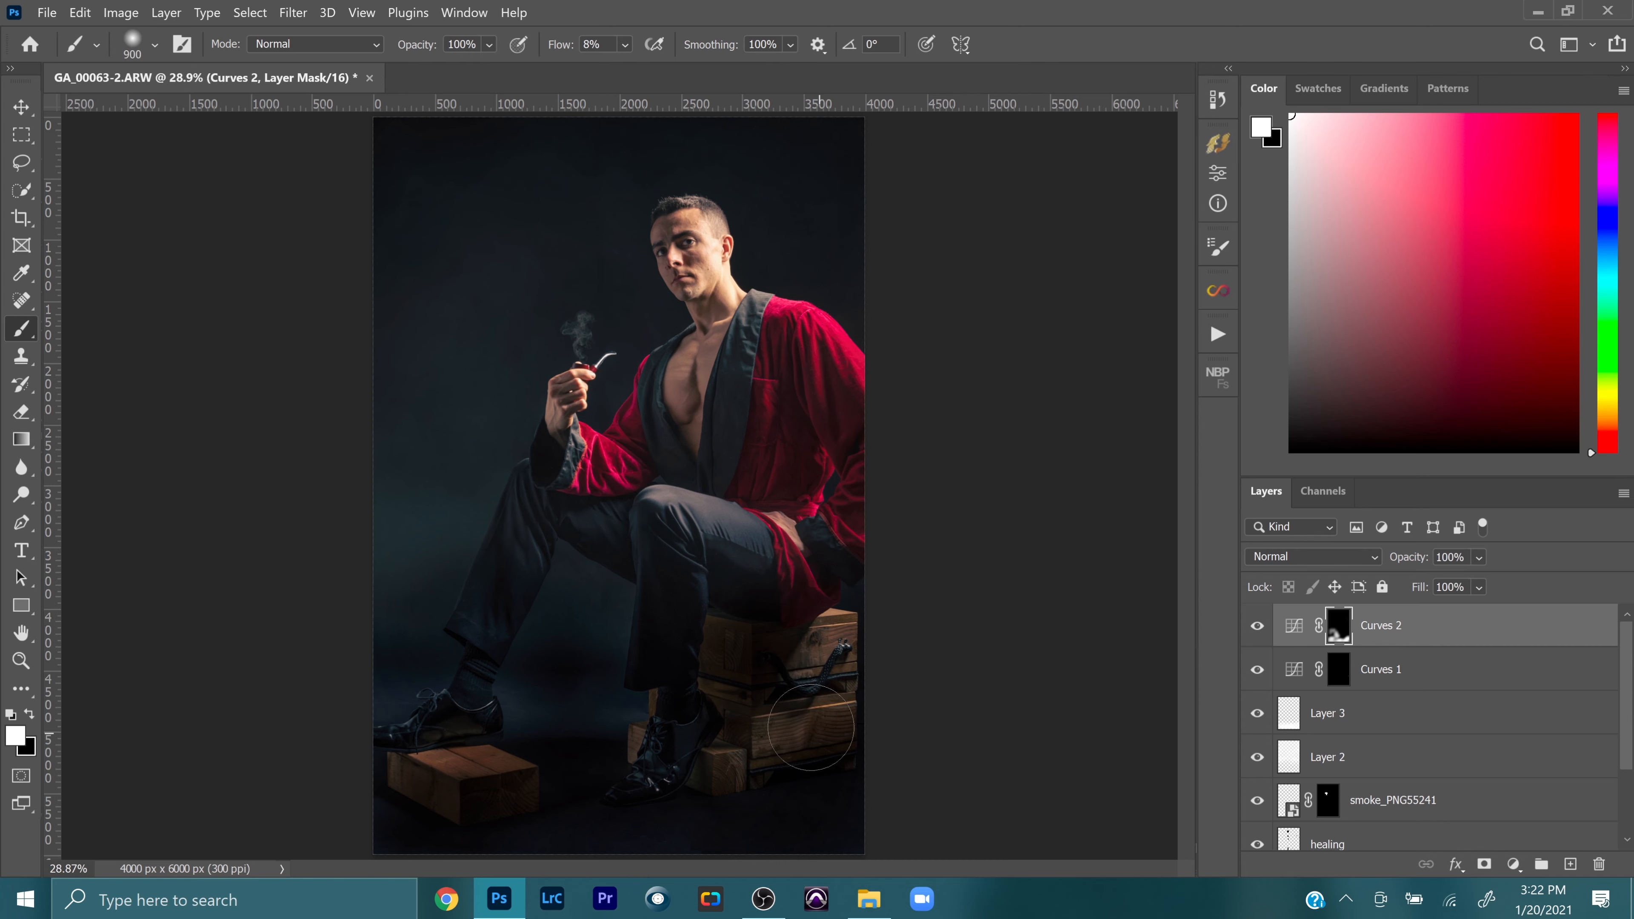
Step: Darken the small area between the rear ankle and the crates with a smaller brush, and enlarge the brush to 600 px
key(bracketleft)
key(bracketleft)
key(bracketleft)
key(bracketleft)
key(bracketleft)
key(bracketleft)
key(bracketleft)
key(bracketleft)
key(bracketleft)
drag(647, 693, 656, 701)
key(bracketright)
key(bracketright)
key(bracketright)
key(bracketright)
key(bracketright)
key(bracketright)
key(bracketright)
key(bracketright)
Step: Compare the image with the Curves 2 layer hidden and shown
click(1258, 627)
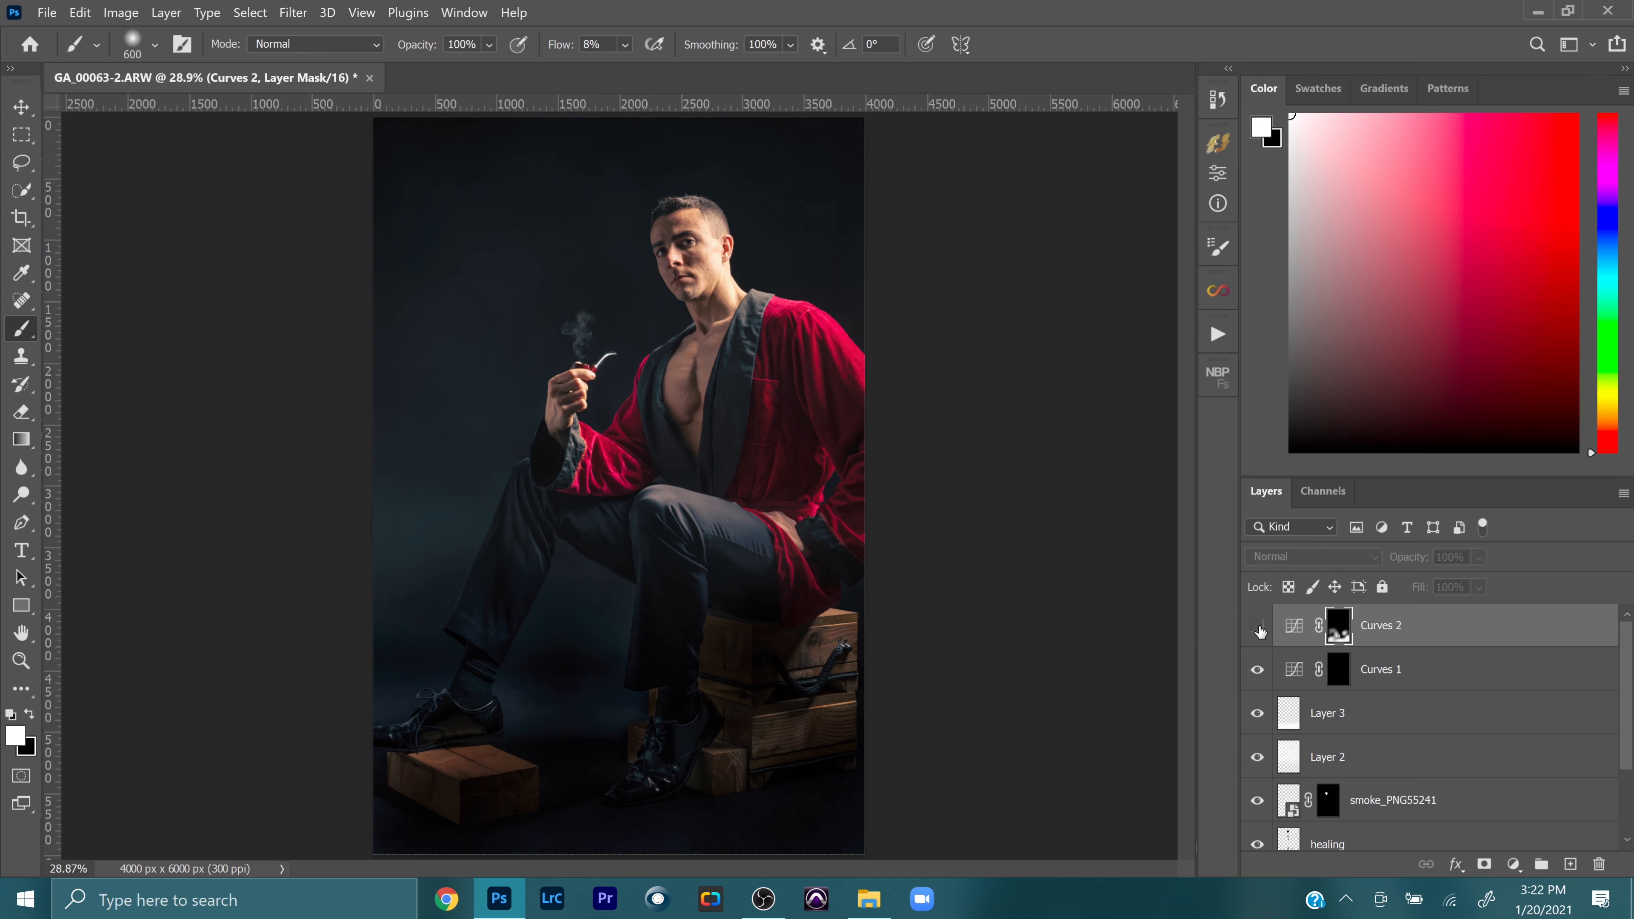
click(1258, 627)
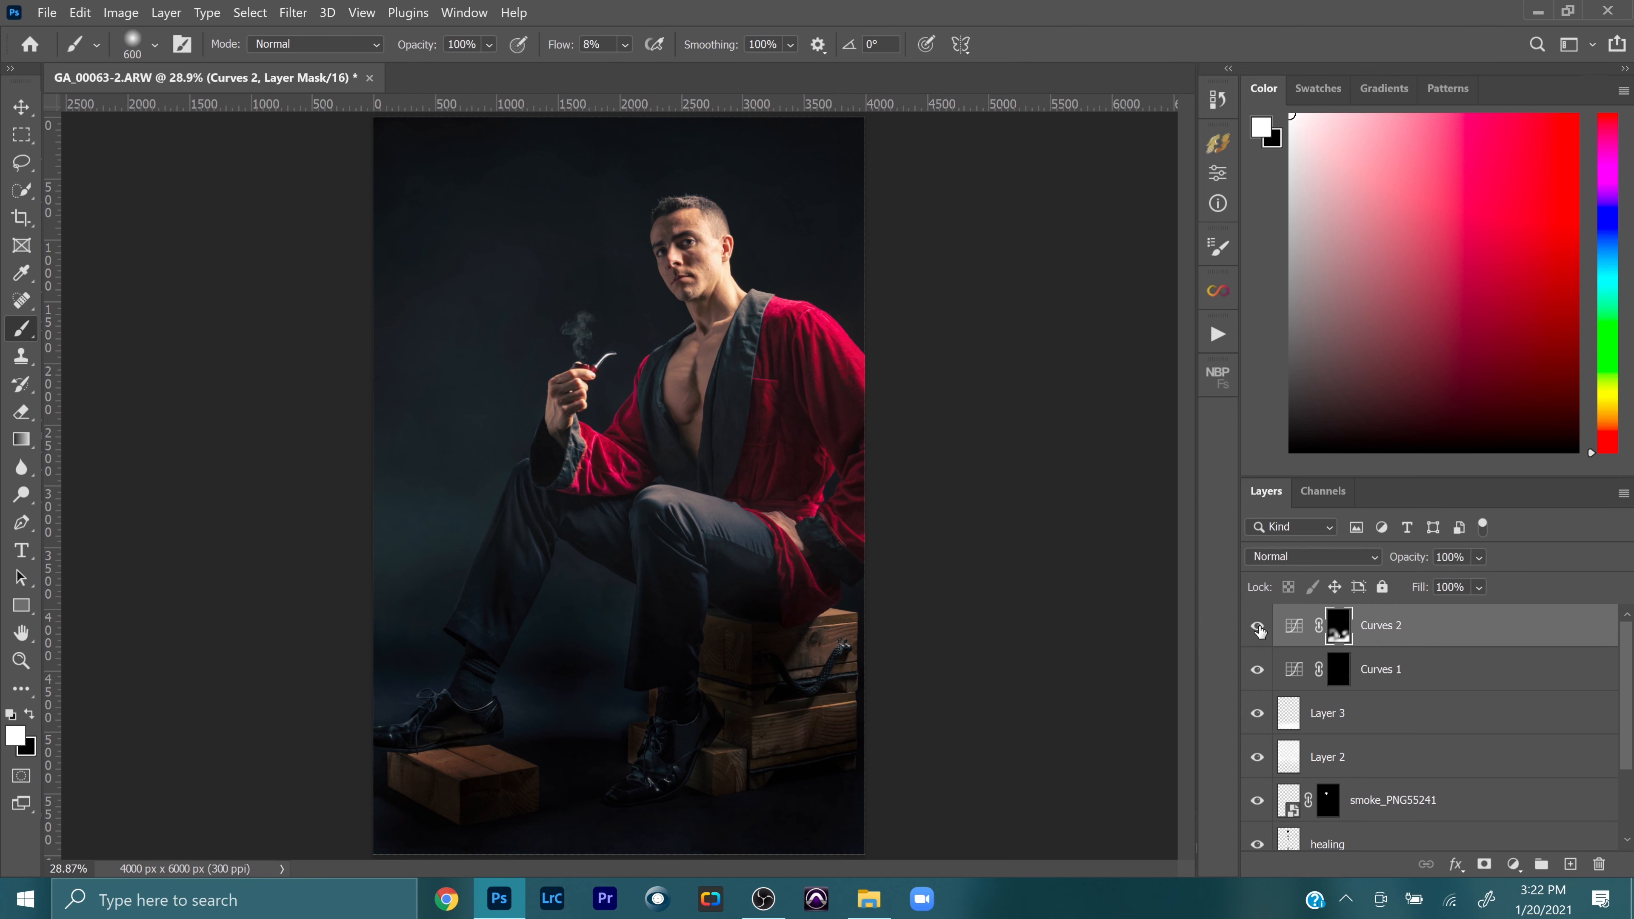
click(1258, 627)
click(1258, 627)
Step: Target the Curves 1 layer mask and reduce the brush size to 200 px
click(1338, 671)
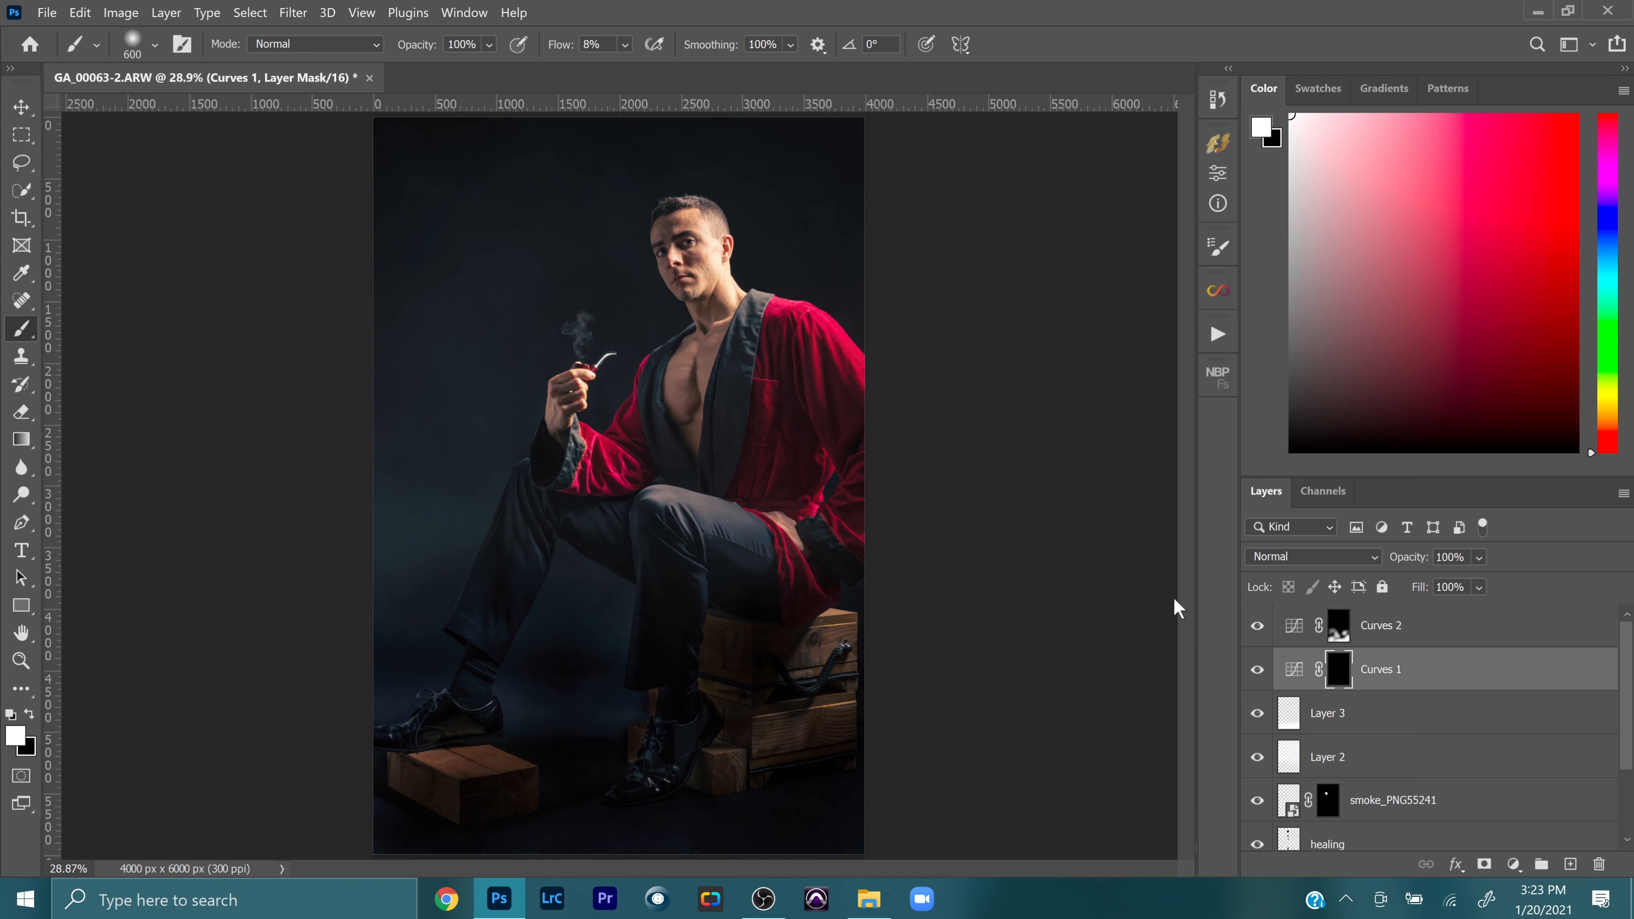
key(bracketleft)
key(bracketleft)
key(bracketleft)
key(bracketleft)
key(bracketleft)
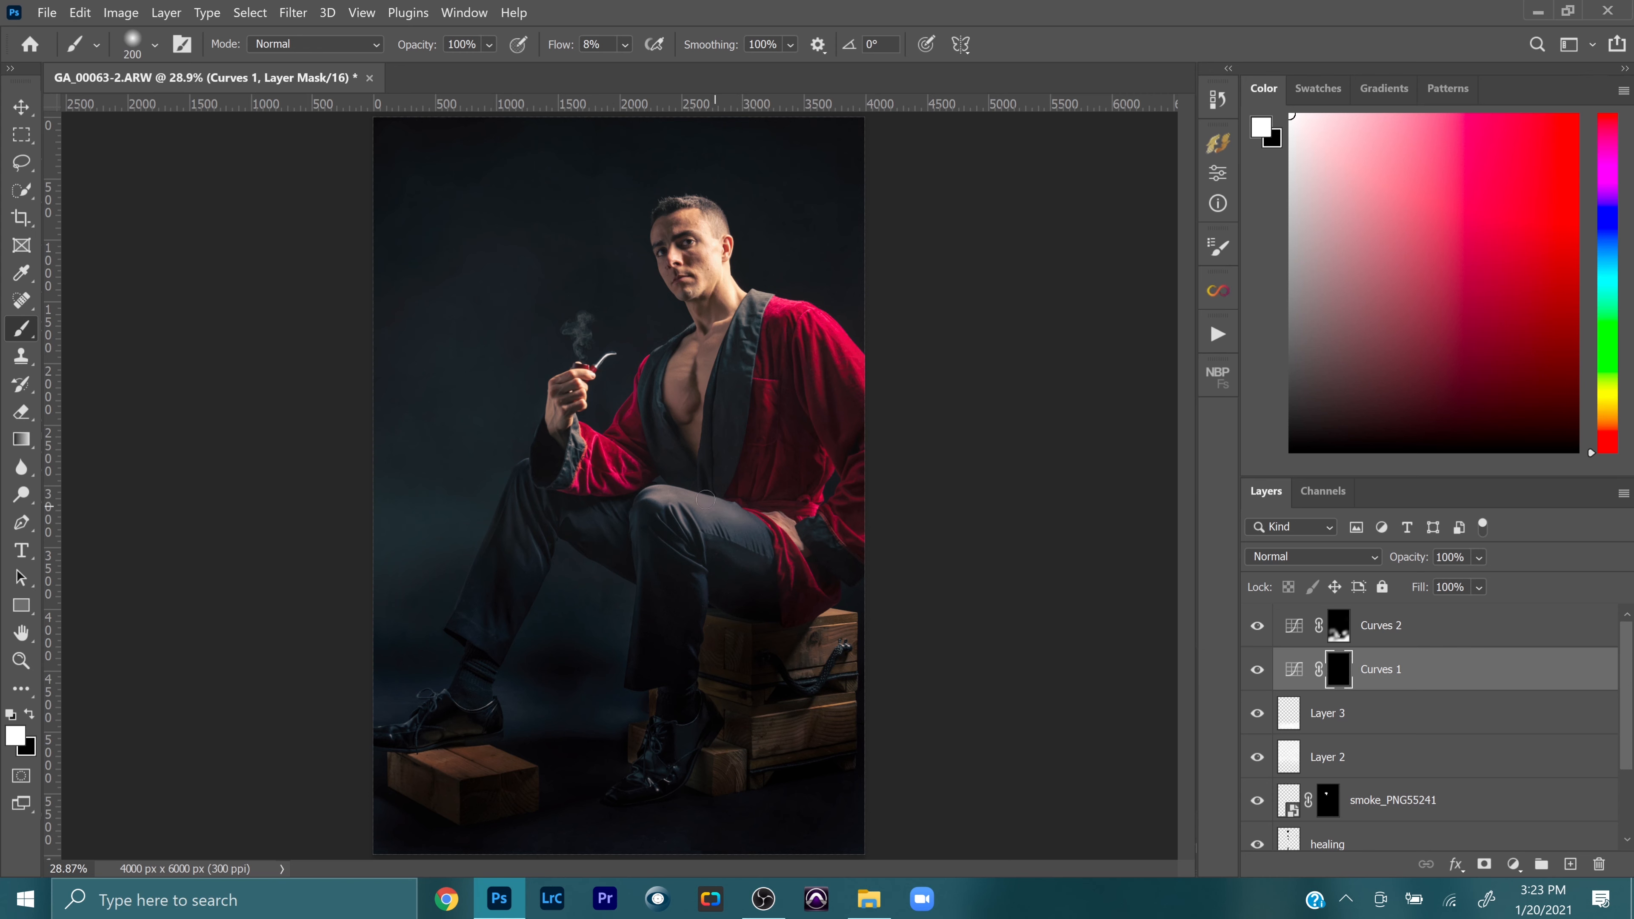